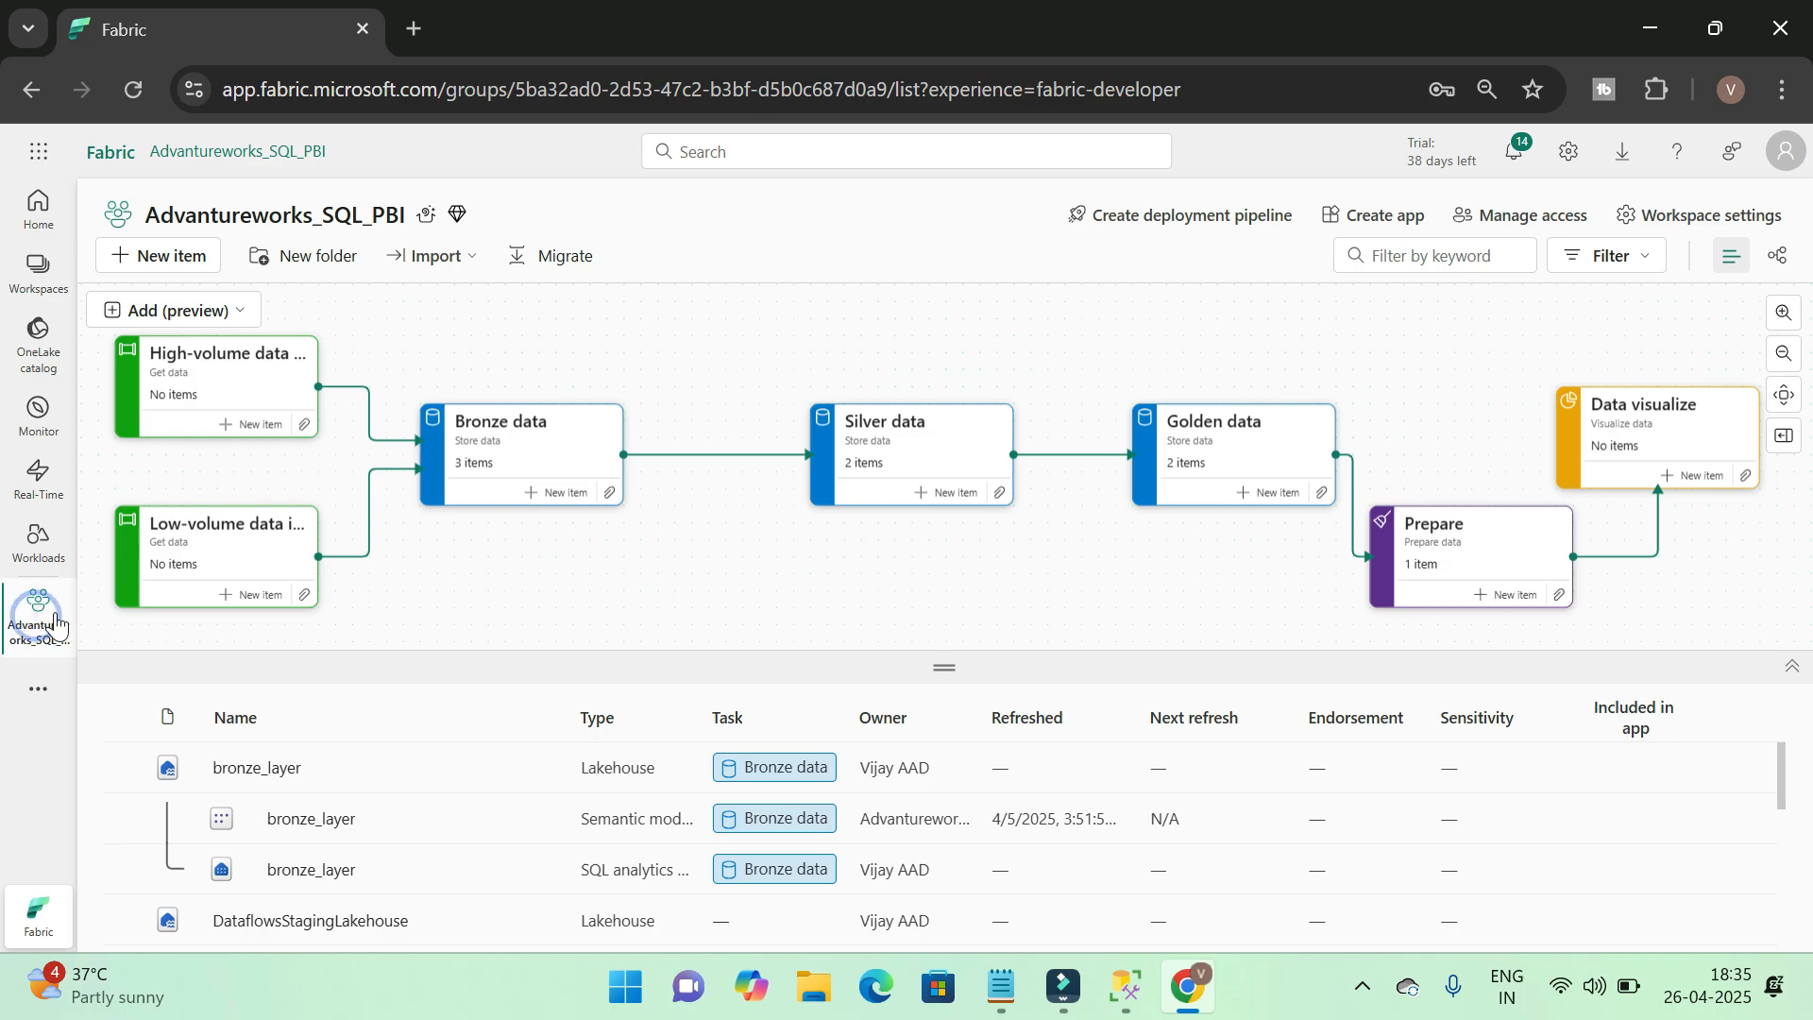
Create a new data pipeline named CopytoDatalake in the Advantureworks_SQL_PBI workspace
left_click(176, 269)
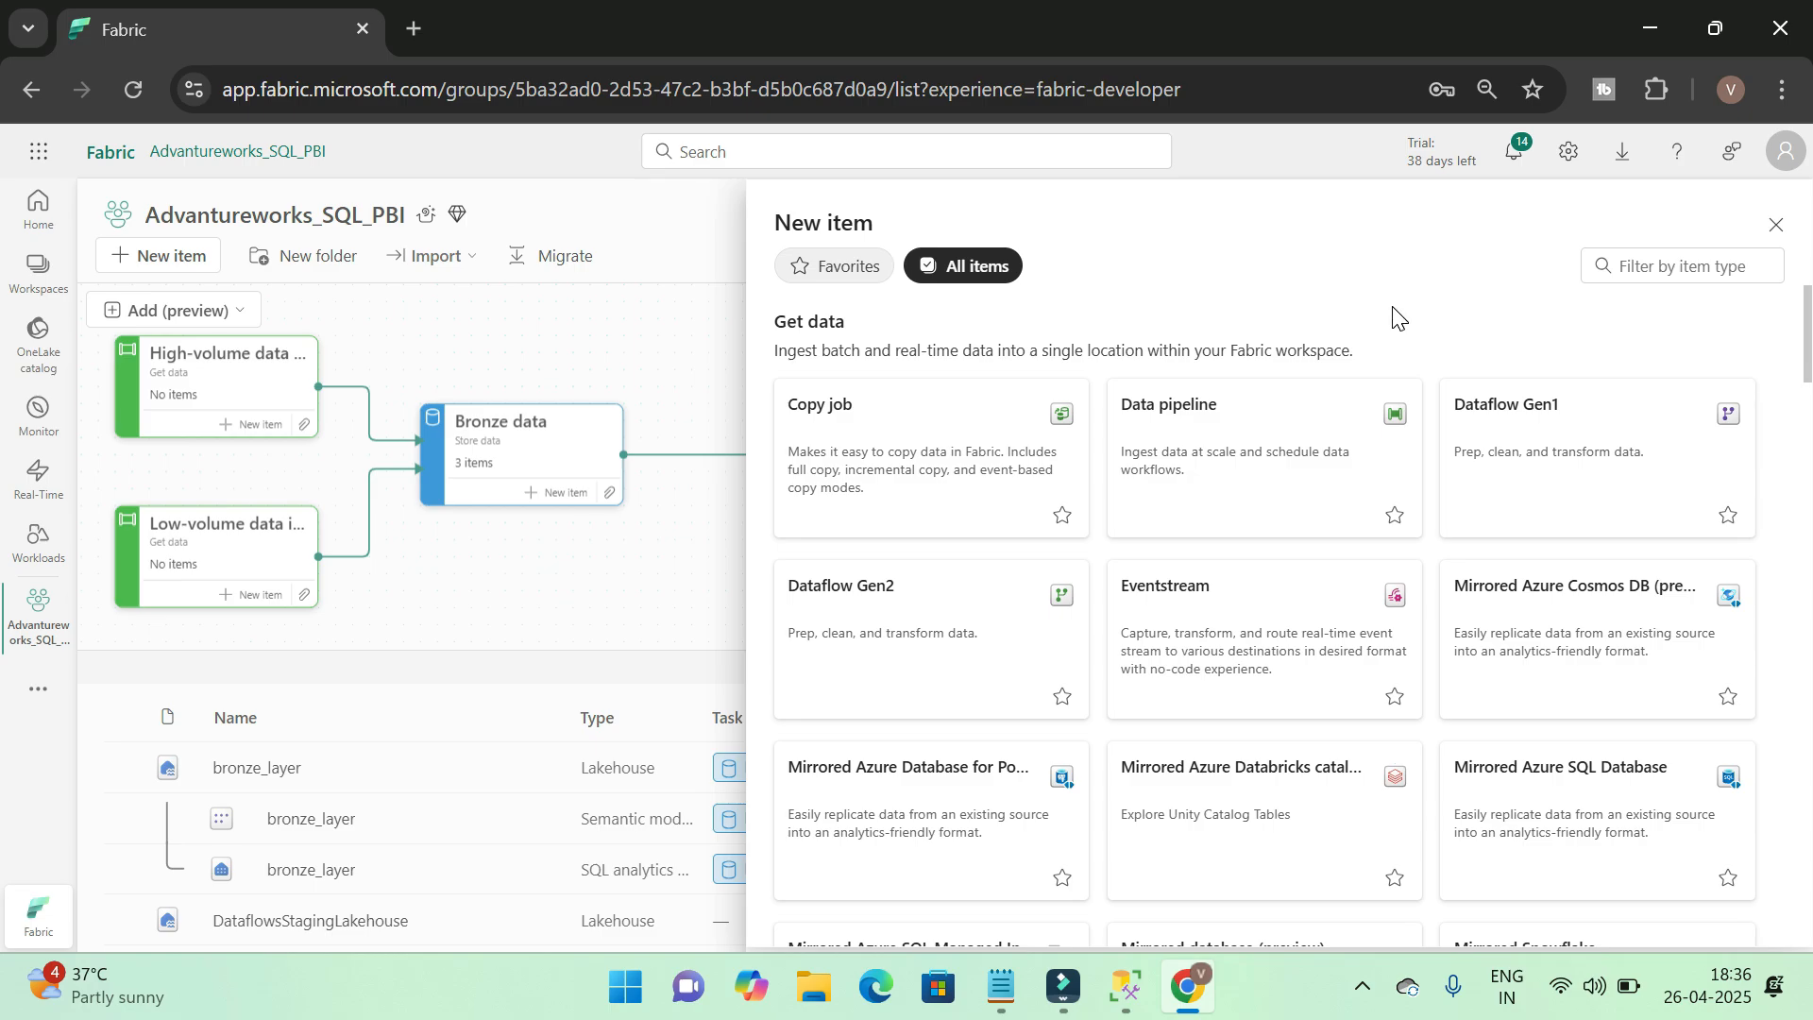
left_click(1277, 441)
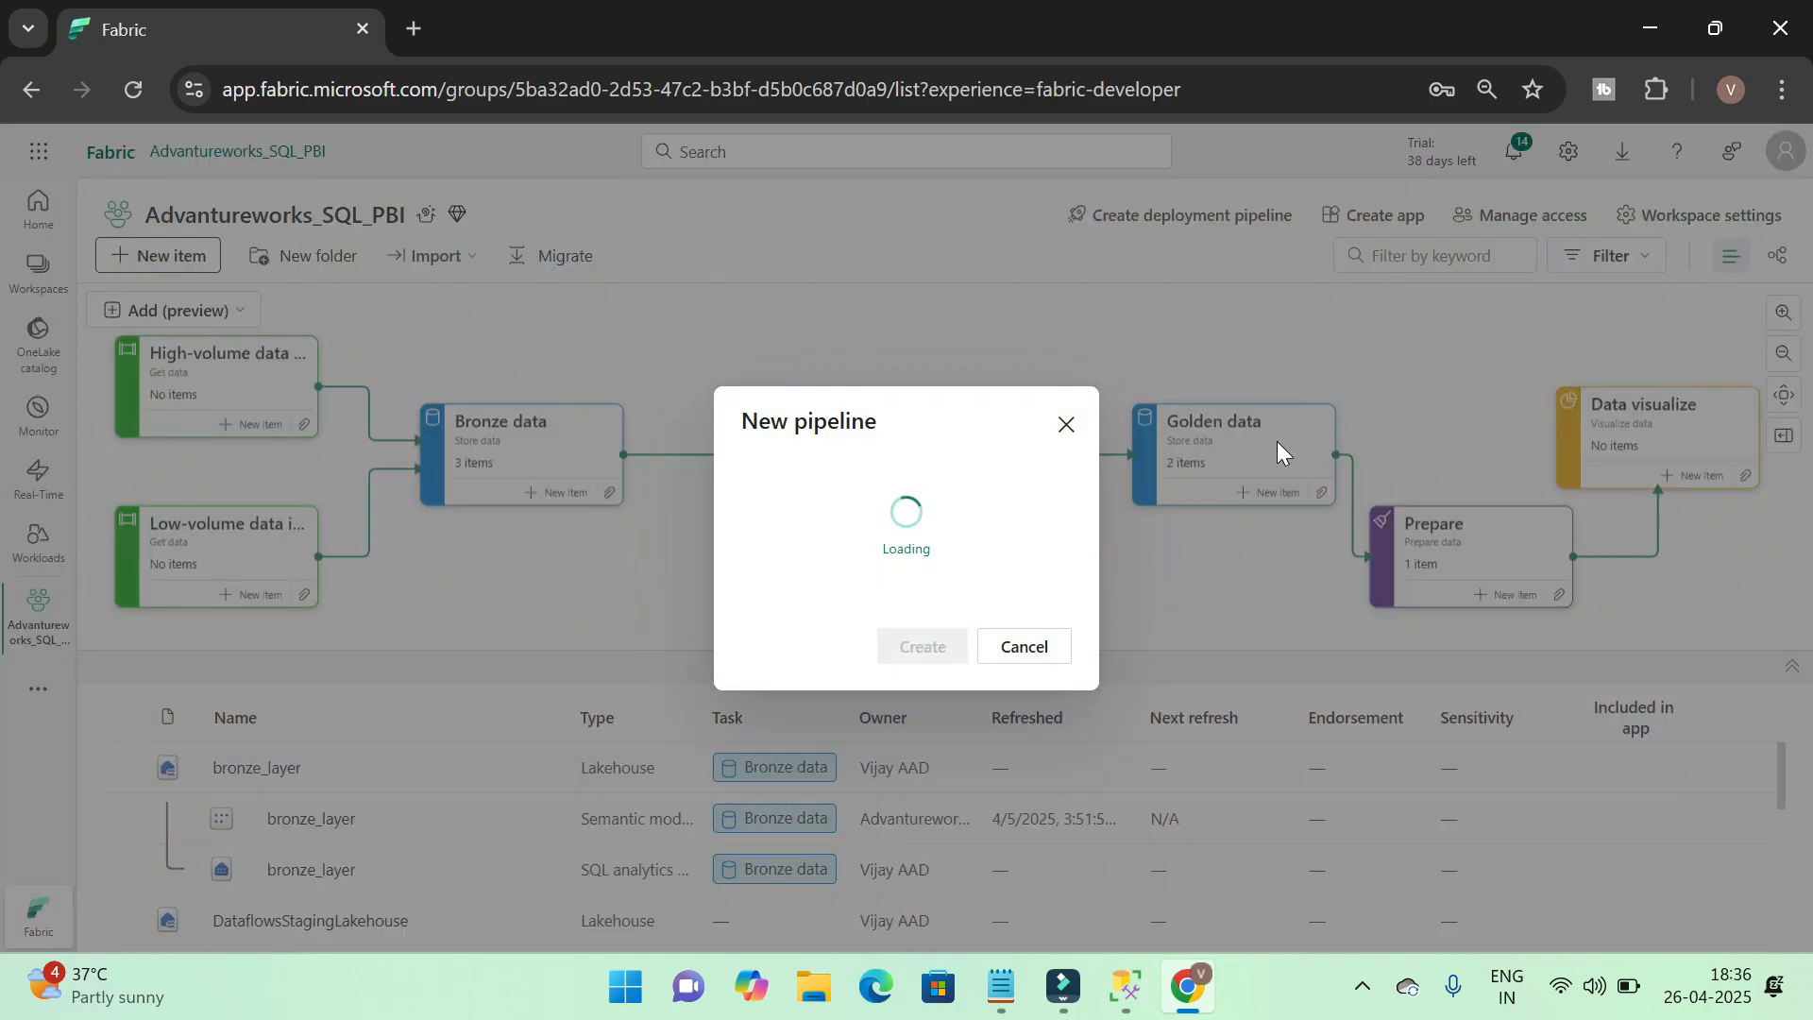
double_click(853, 507)
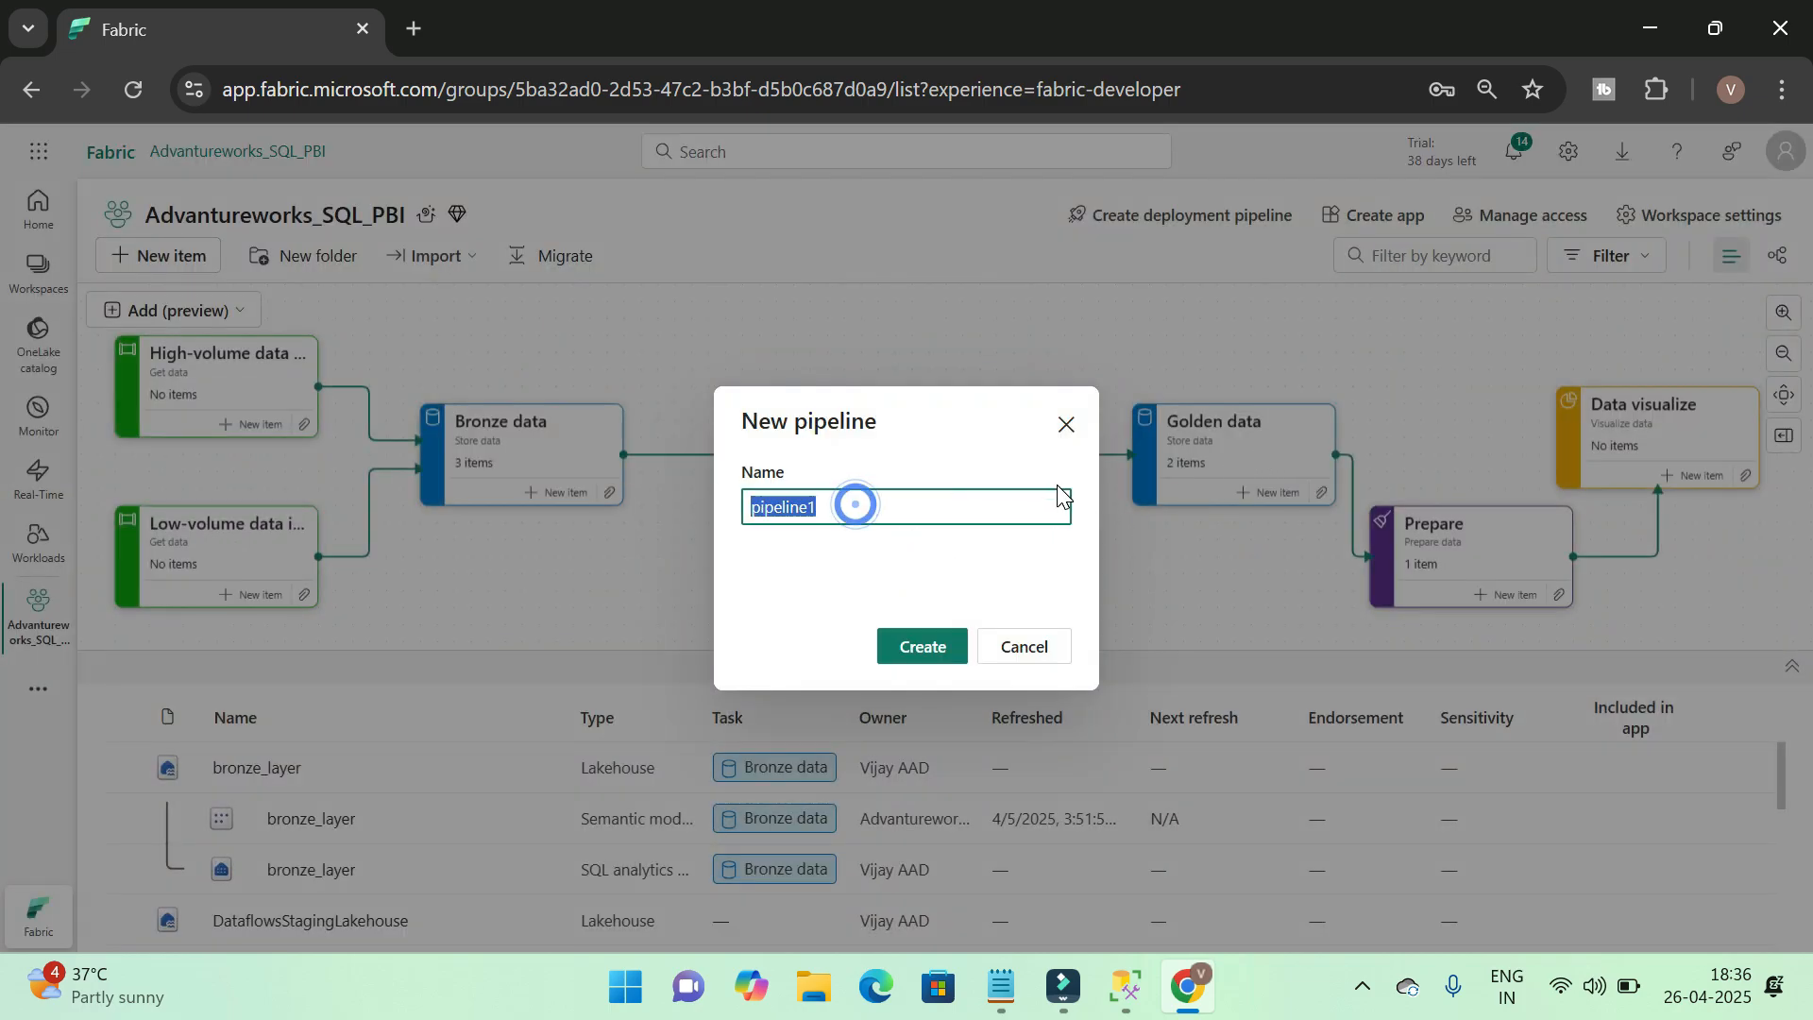
key("BackSpace")
type("copu")
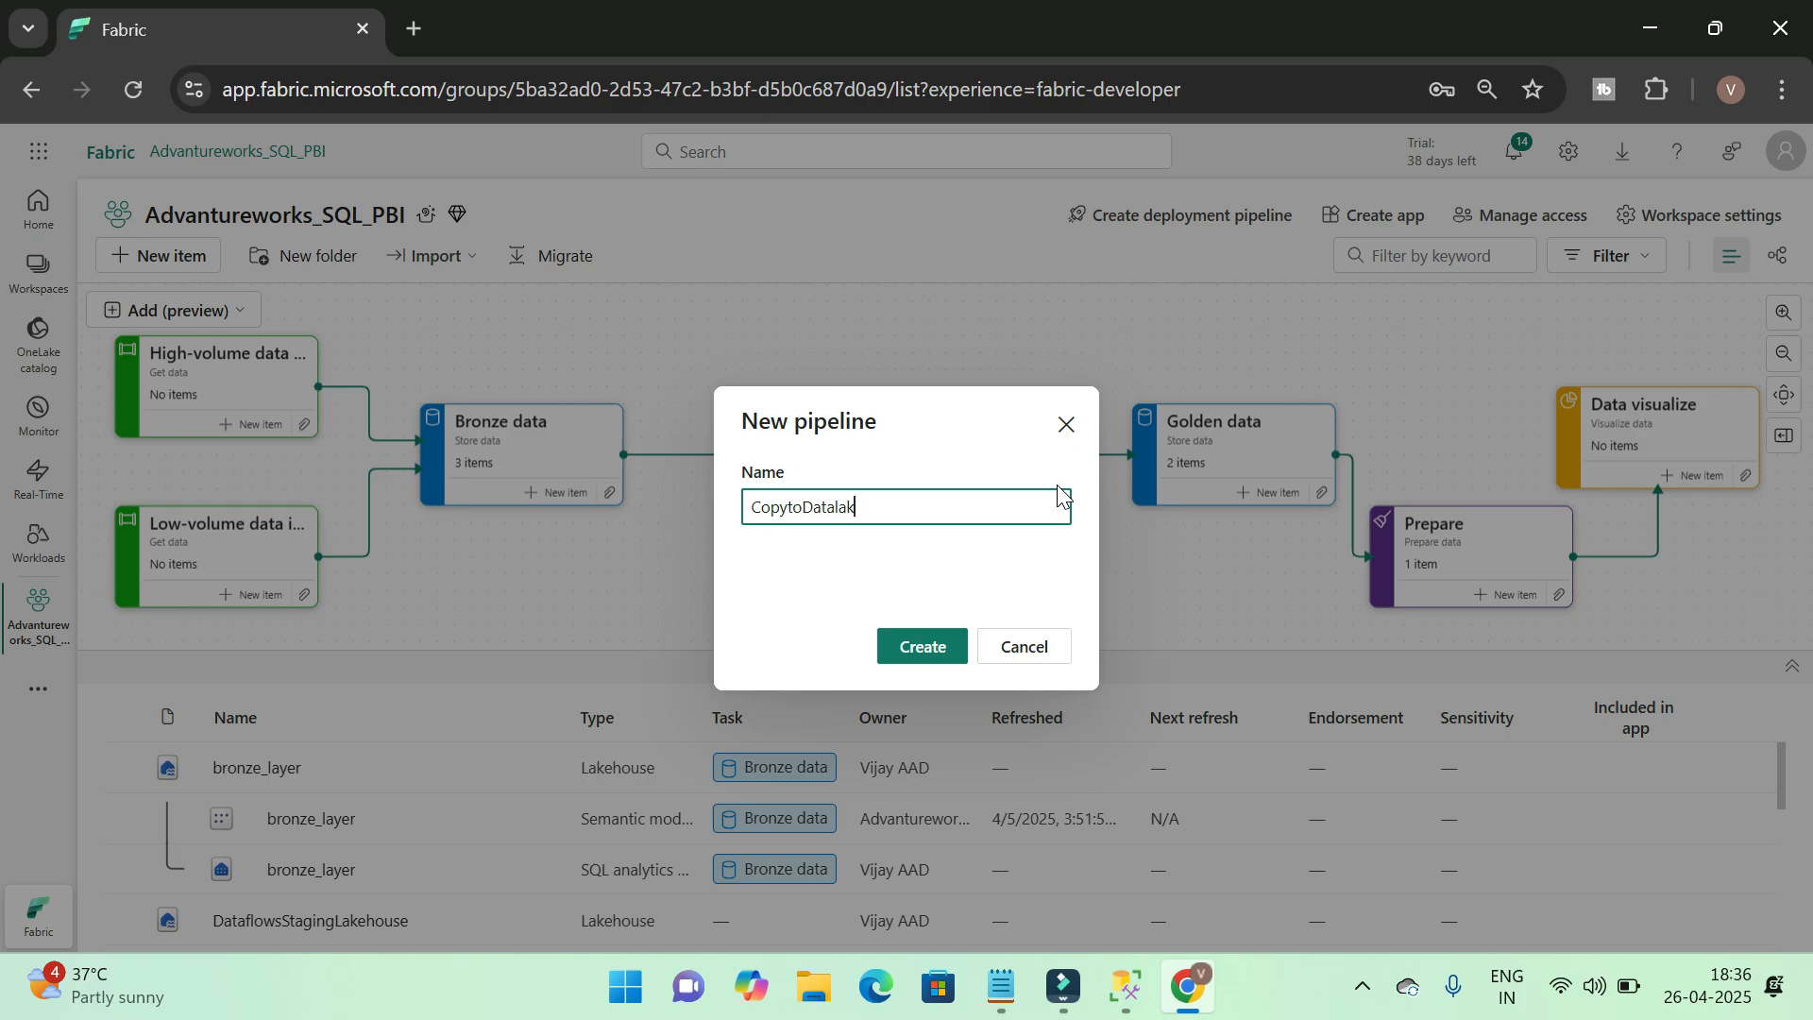
left_click(942, 649)
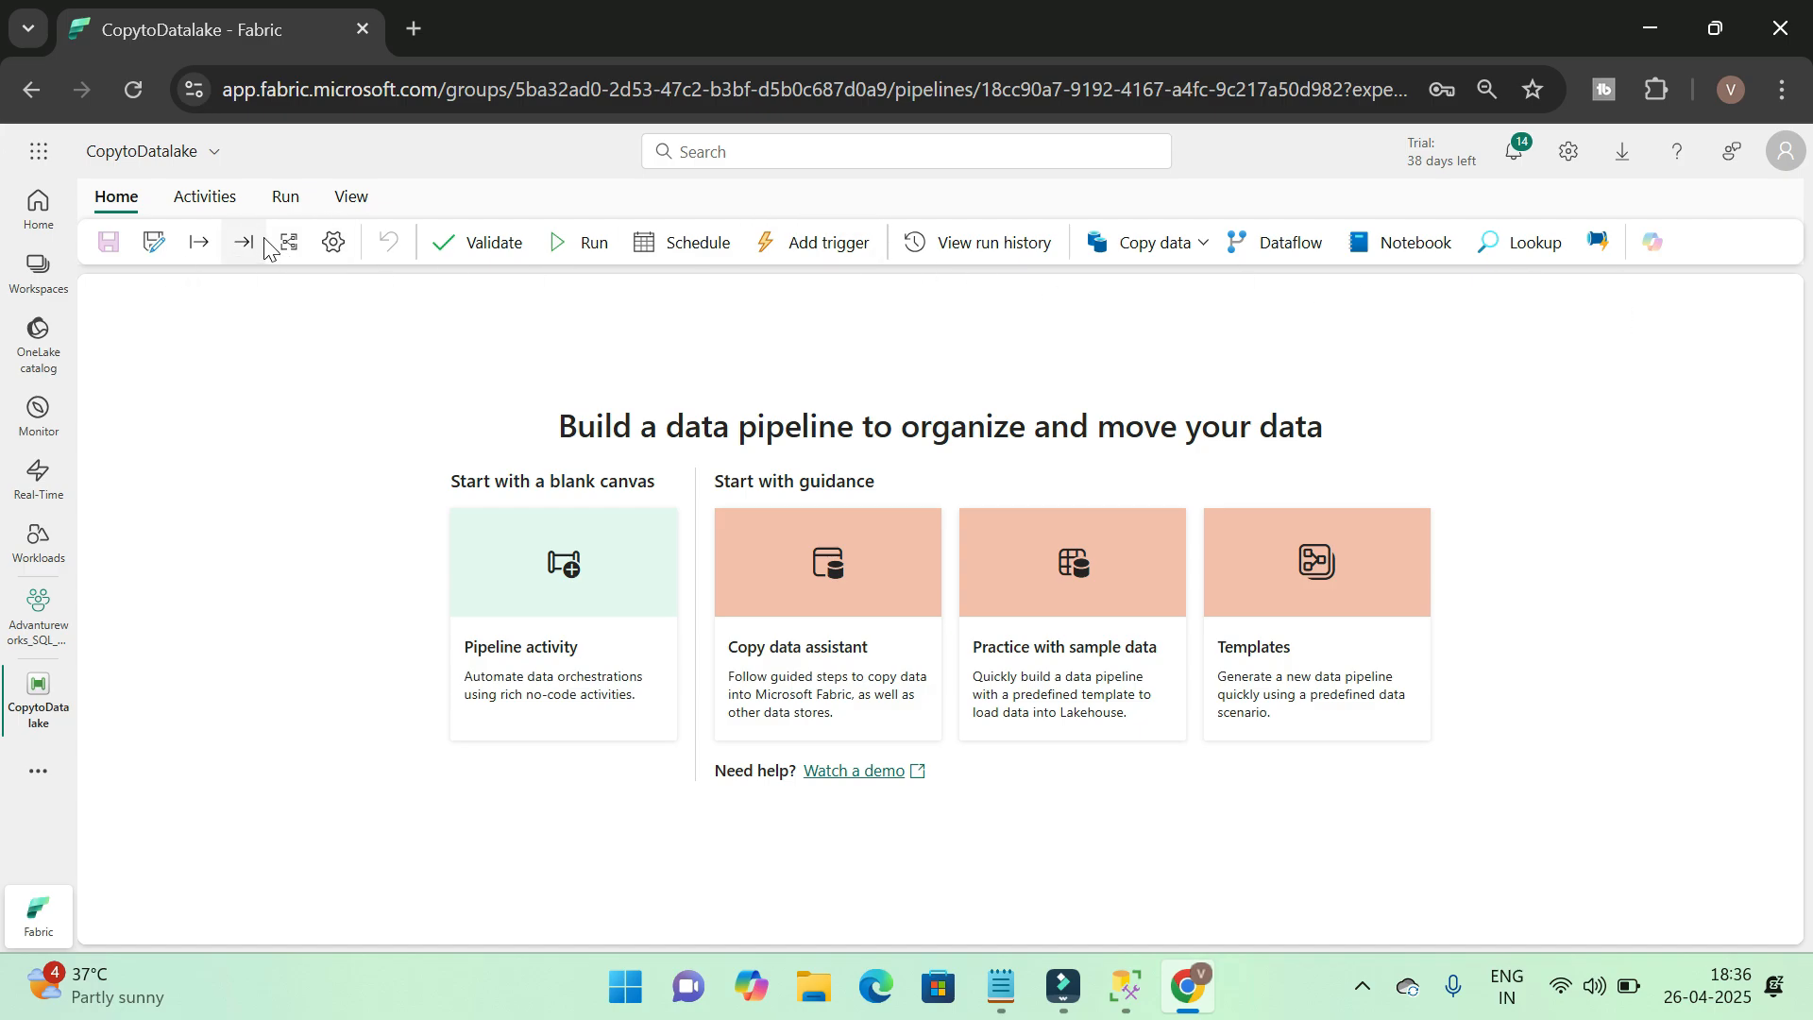
Examine the copy data options and the full list of activities available for the pipeline
left_click(217, 200)
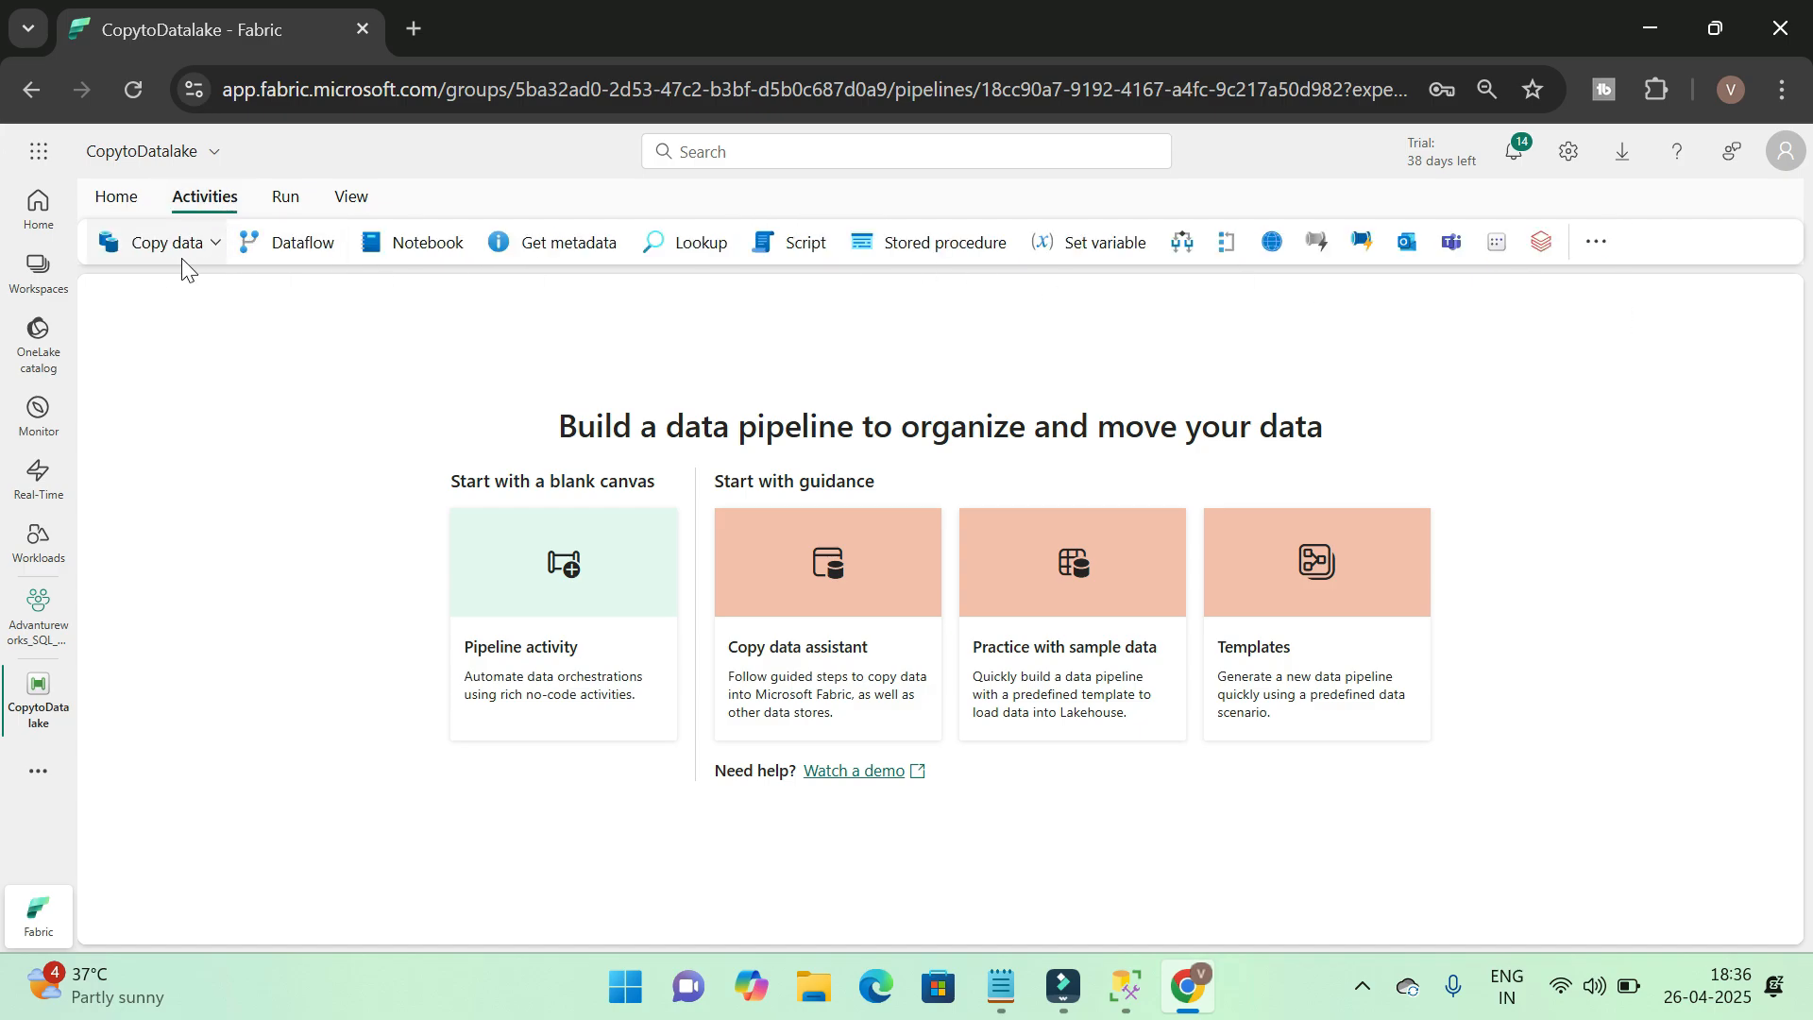
left_click(214, 244)
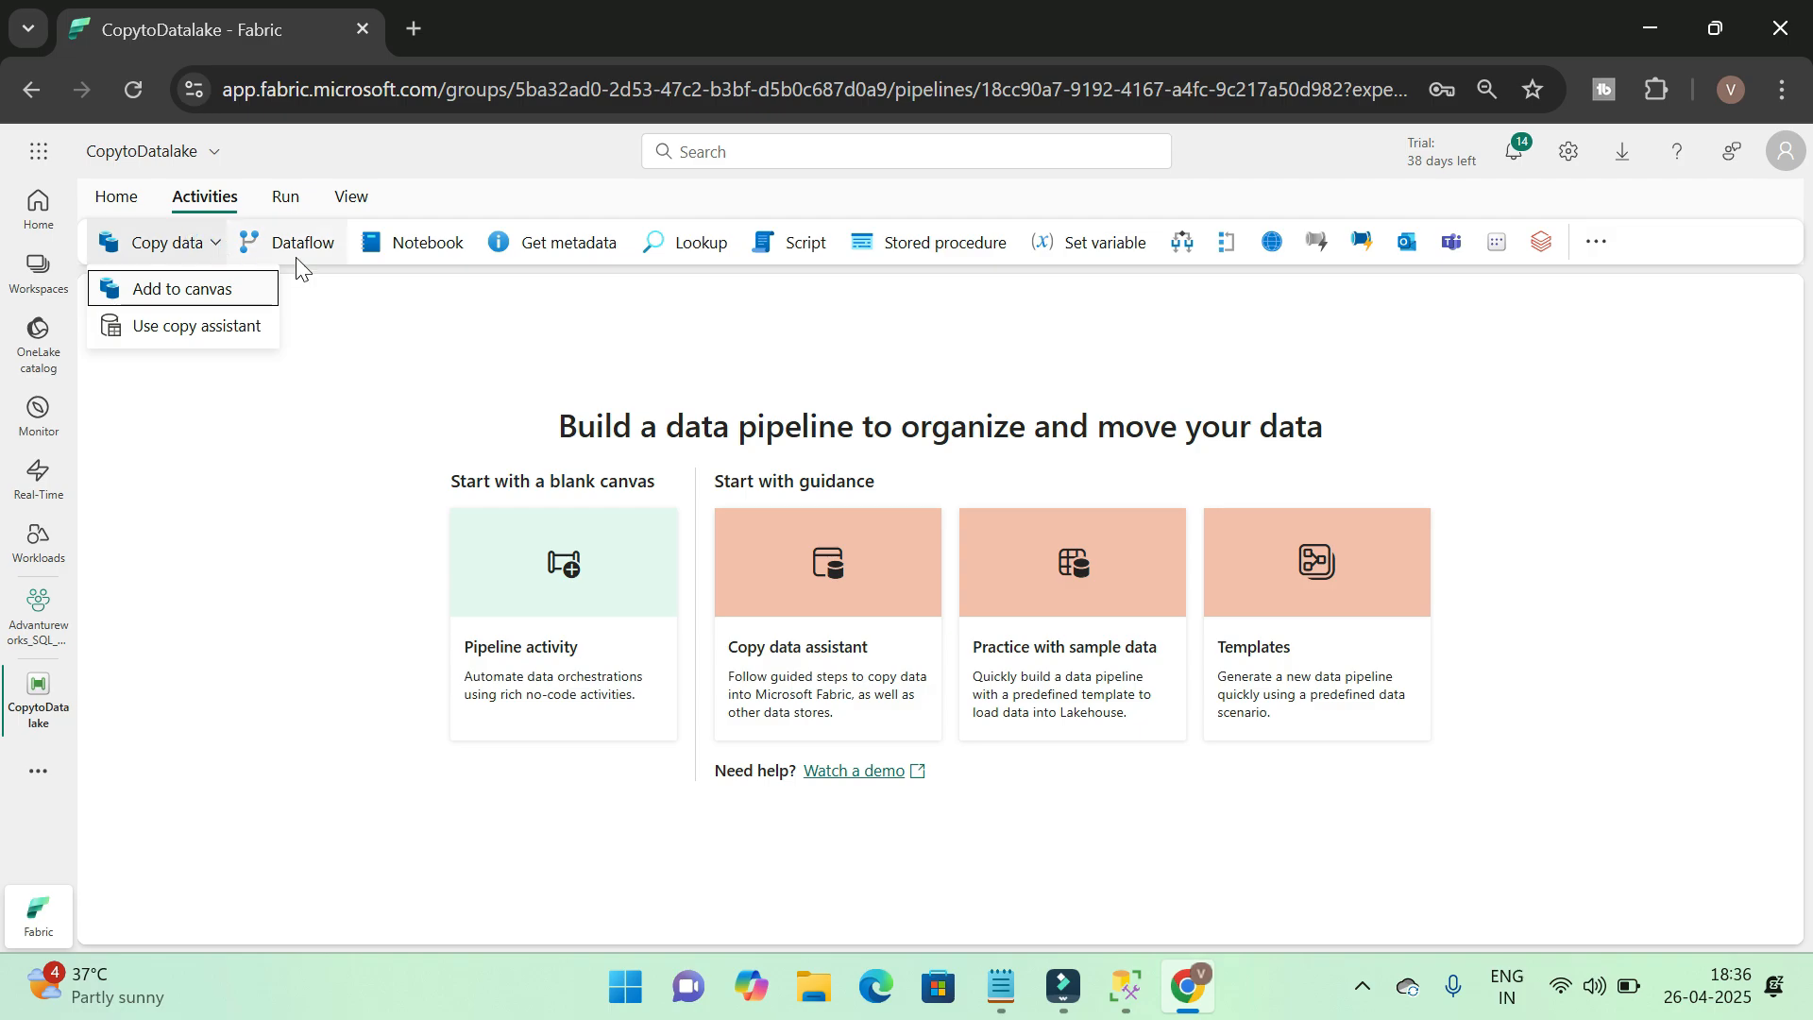
left_click(1597, 241)
scroll(1699, 550, "down", 10)
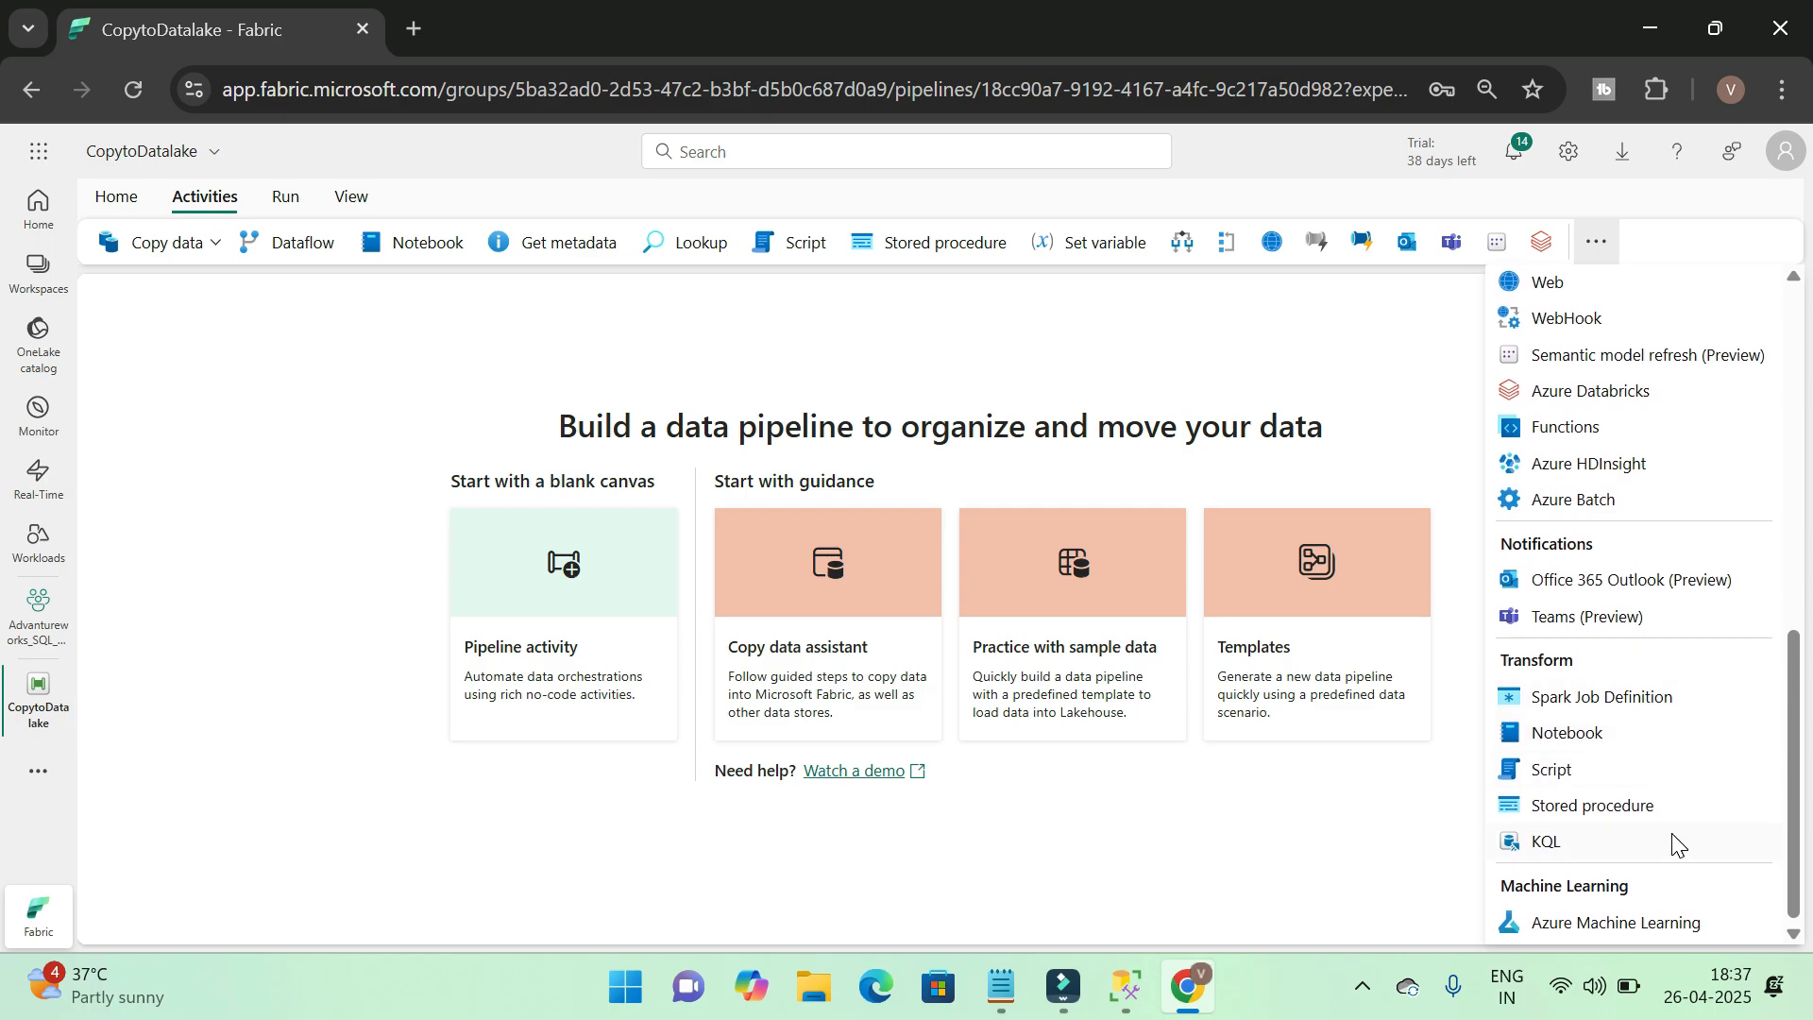
scroll(1676, 840, "up", 10)
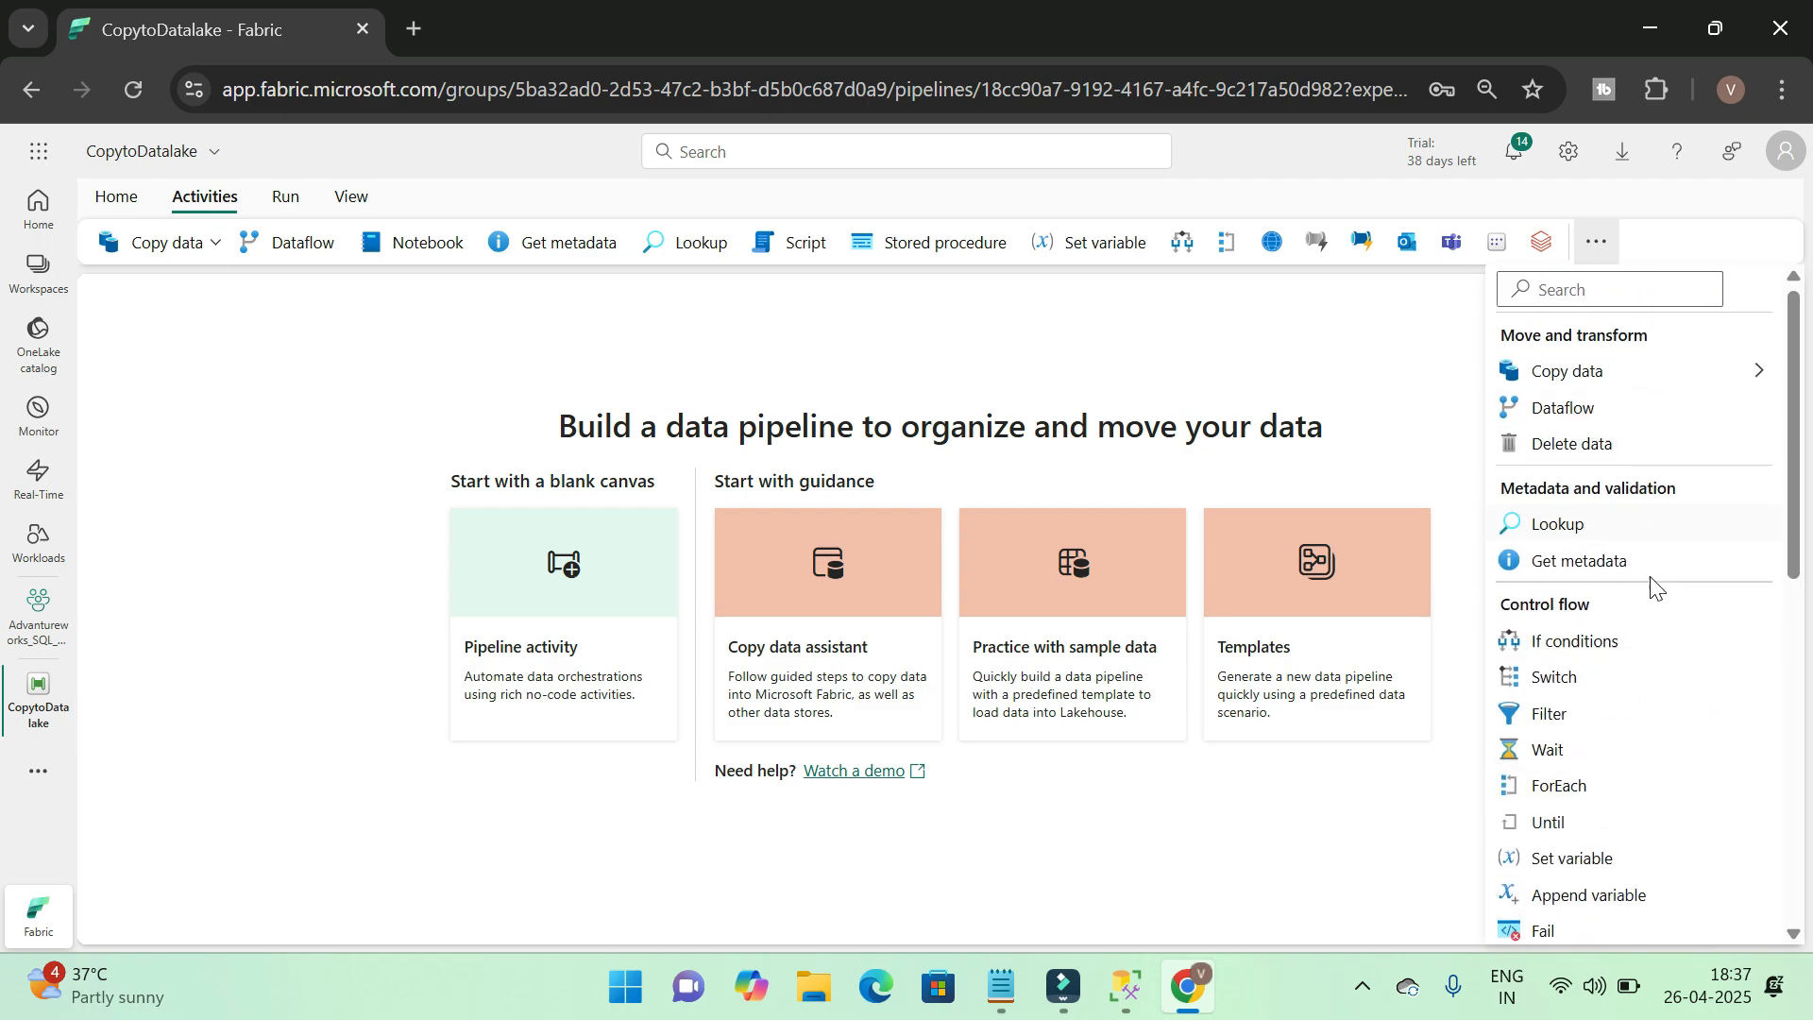
scroll(1657, 755, "down", 5)
scroll(1662, 746, "up", 5)
scroll(1683, 463, "down", 4)
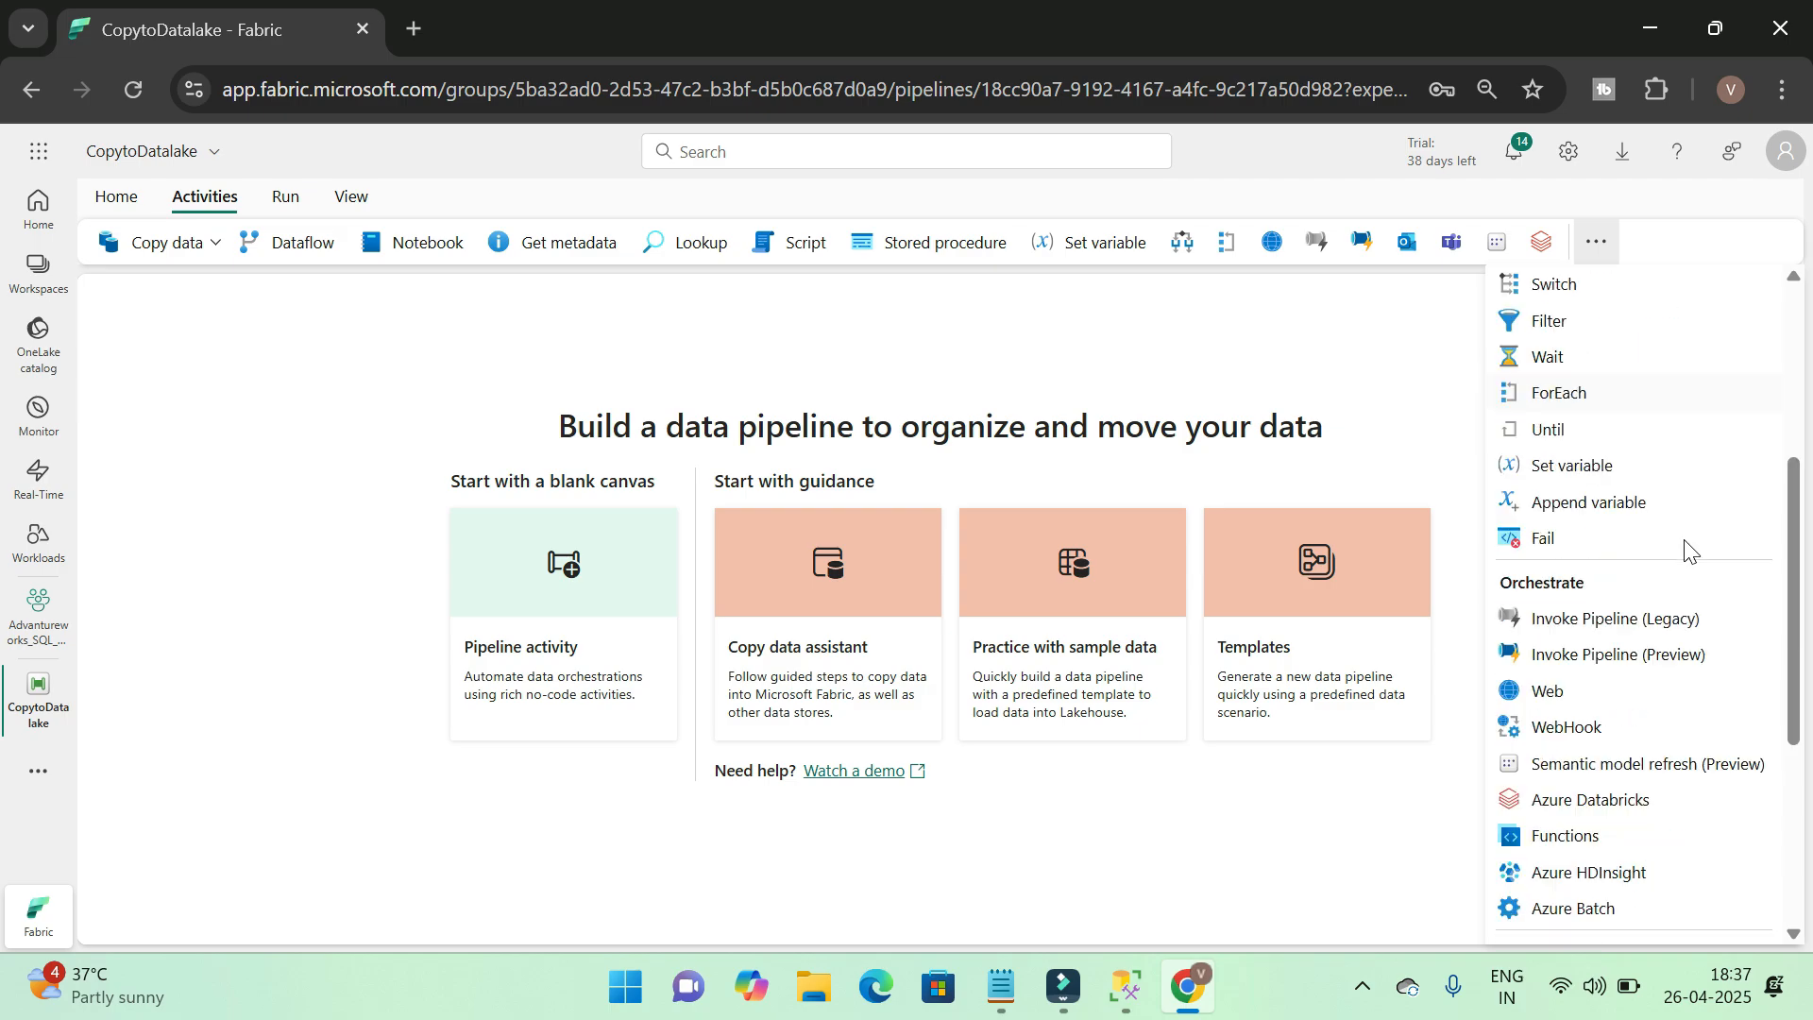
scroll(1690, 708, "up", 1)
scroll(1691, 883, "up", 3)
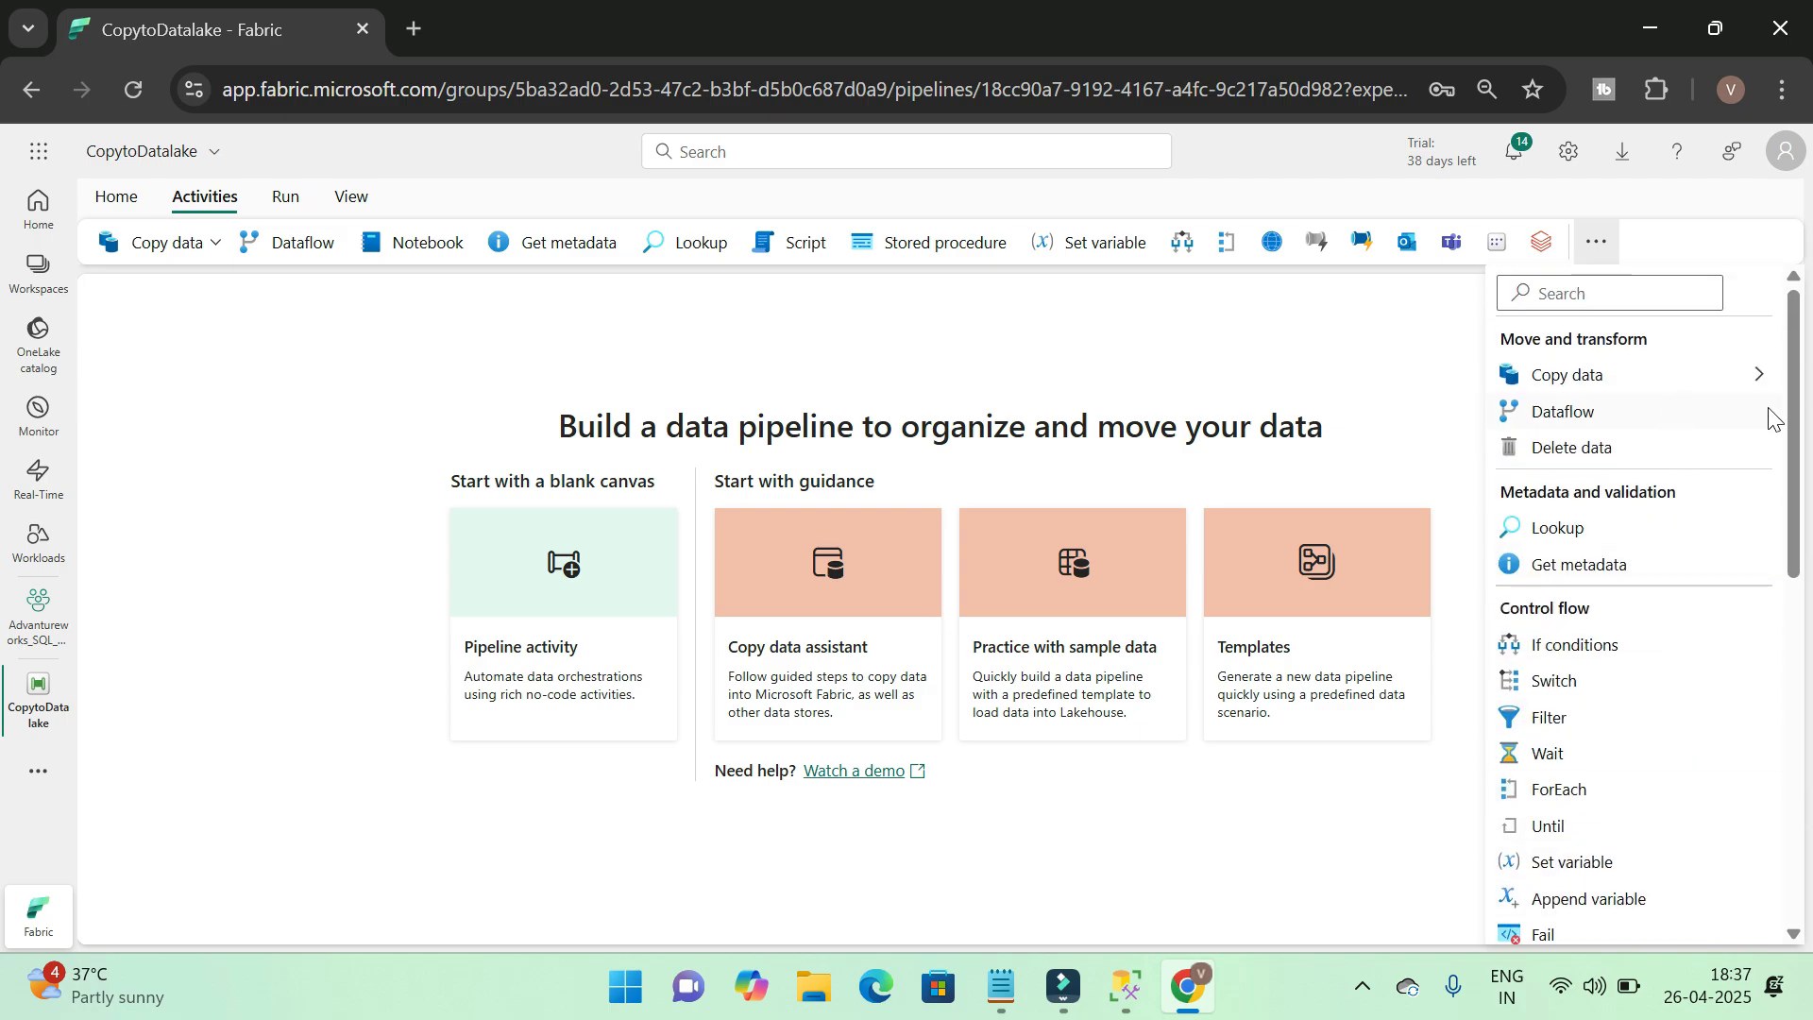
left_click(265, 364)
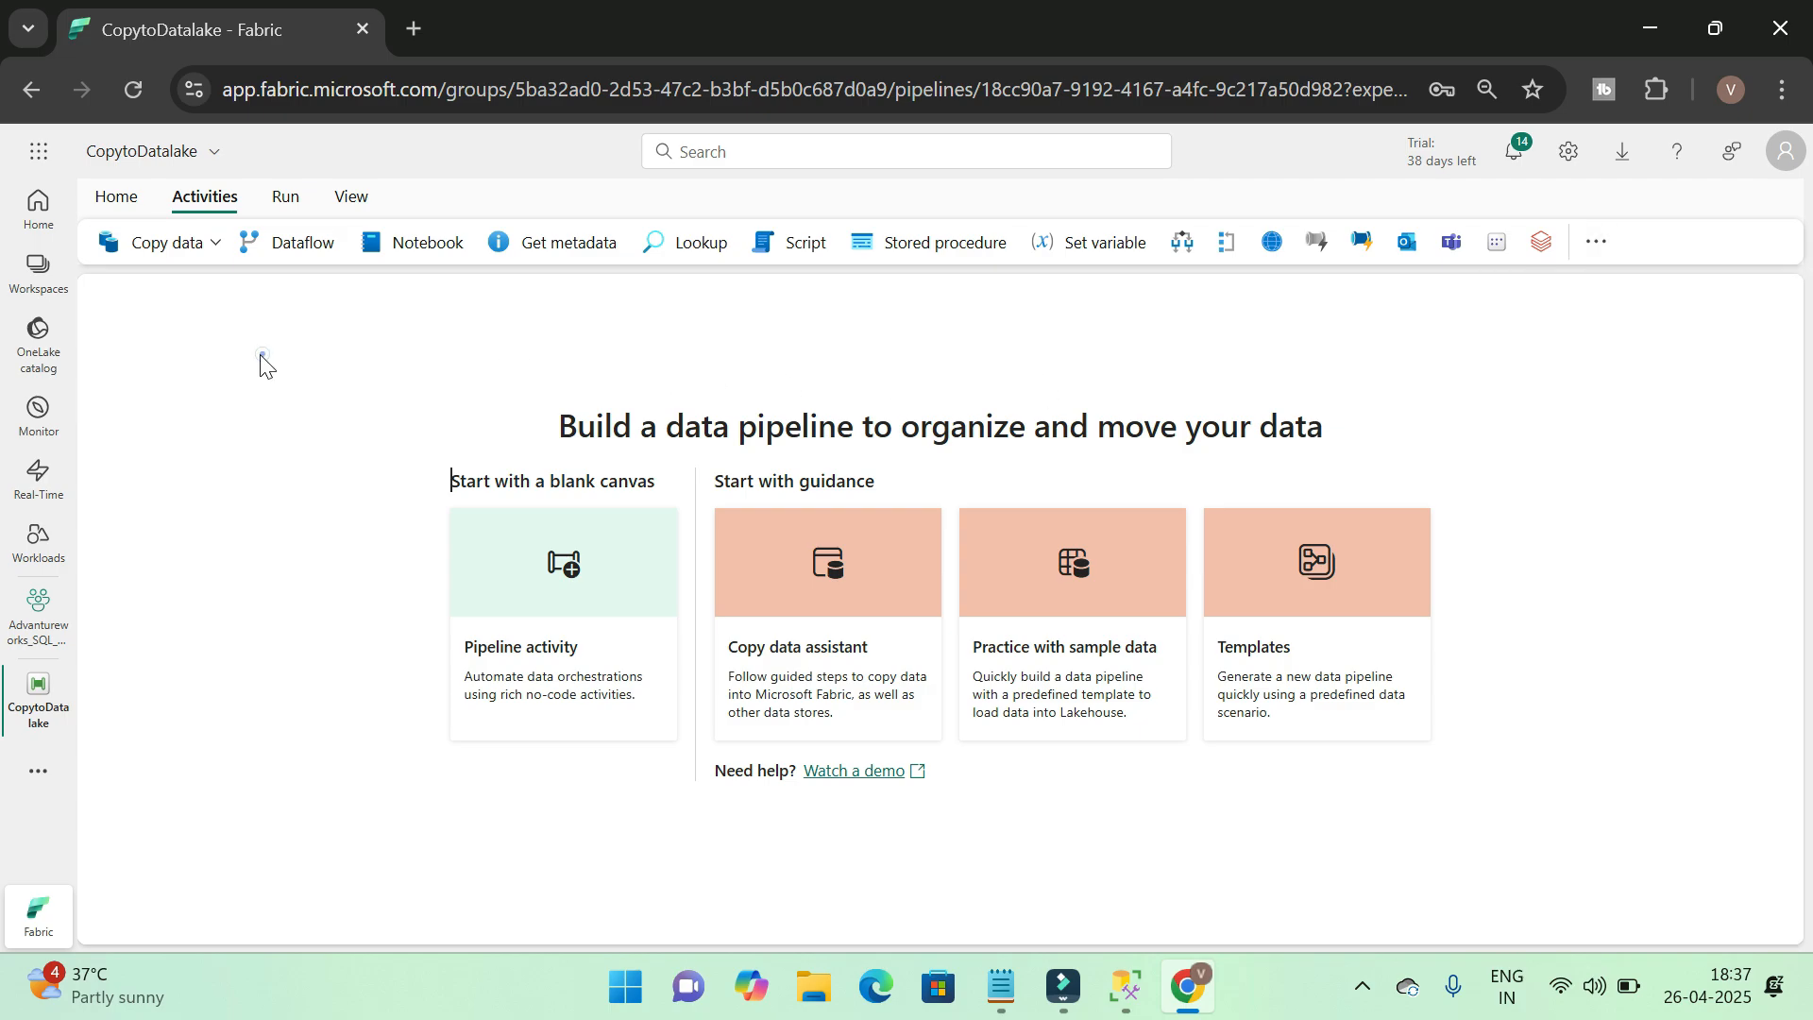
Add a Copy data activity to the pipeline canvas and reposition it higher and further right
left_click(210, 244)
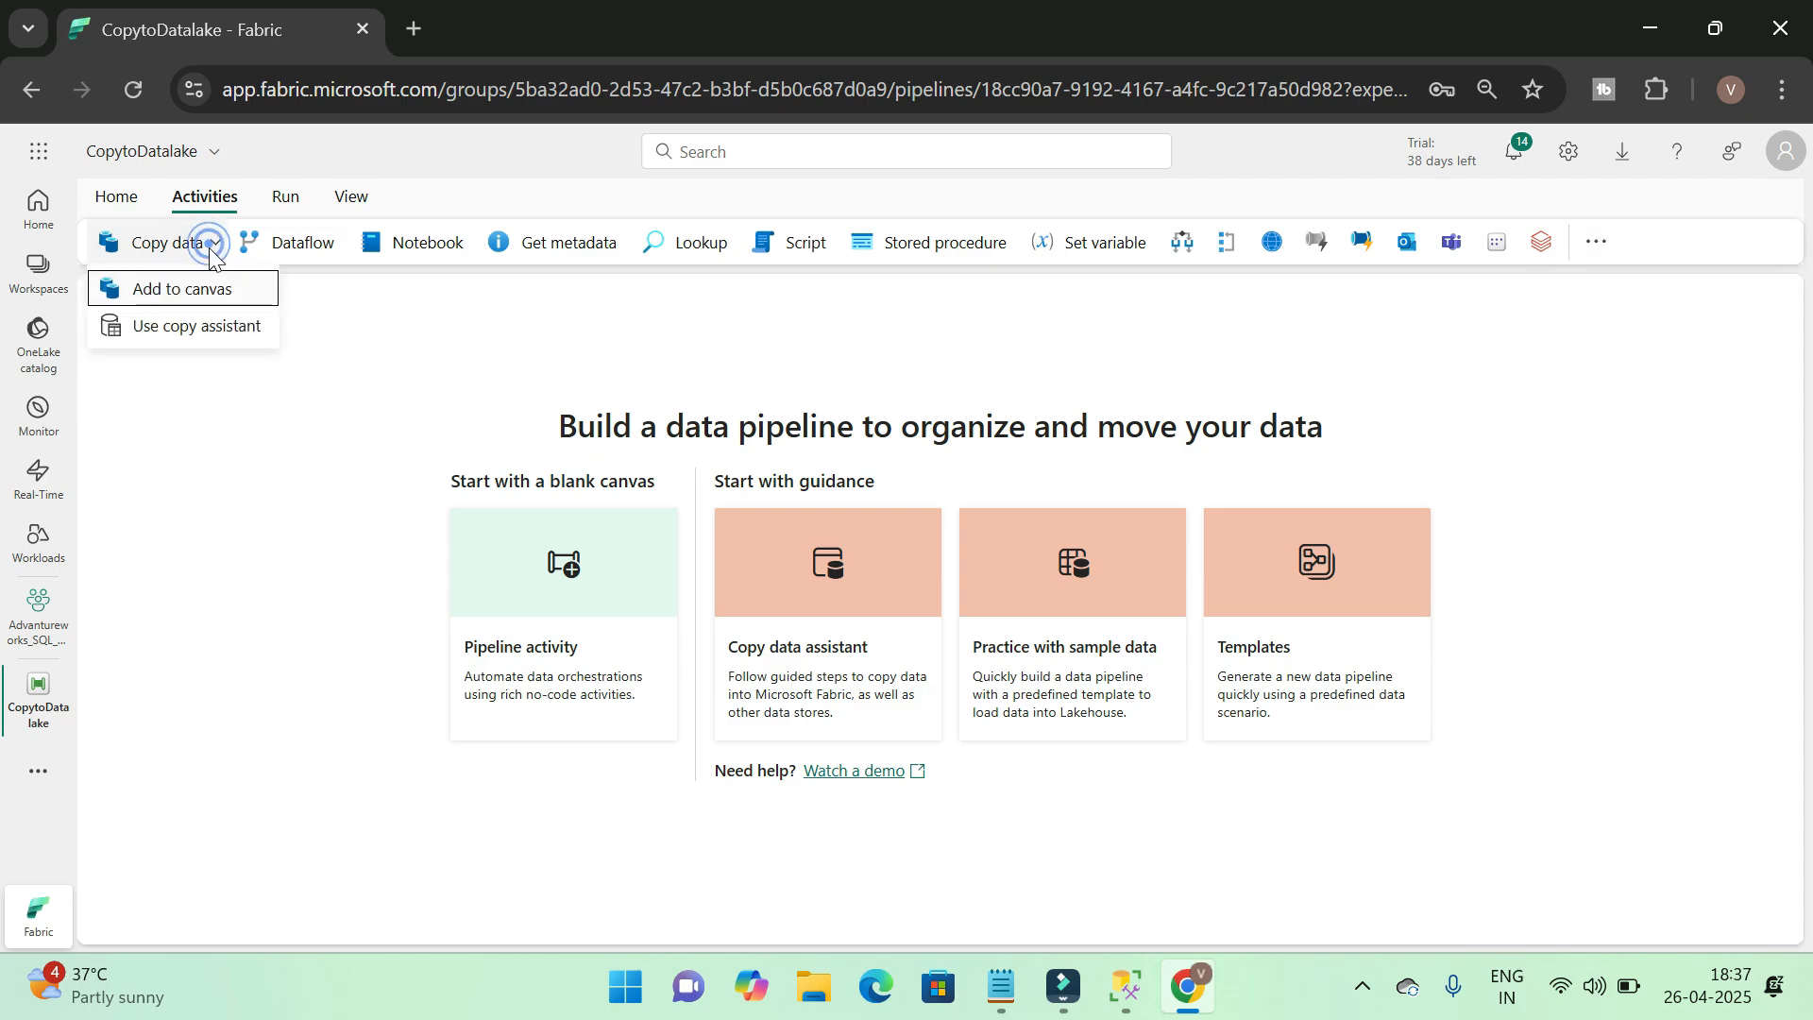
left_click(218, 299)
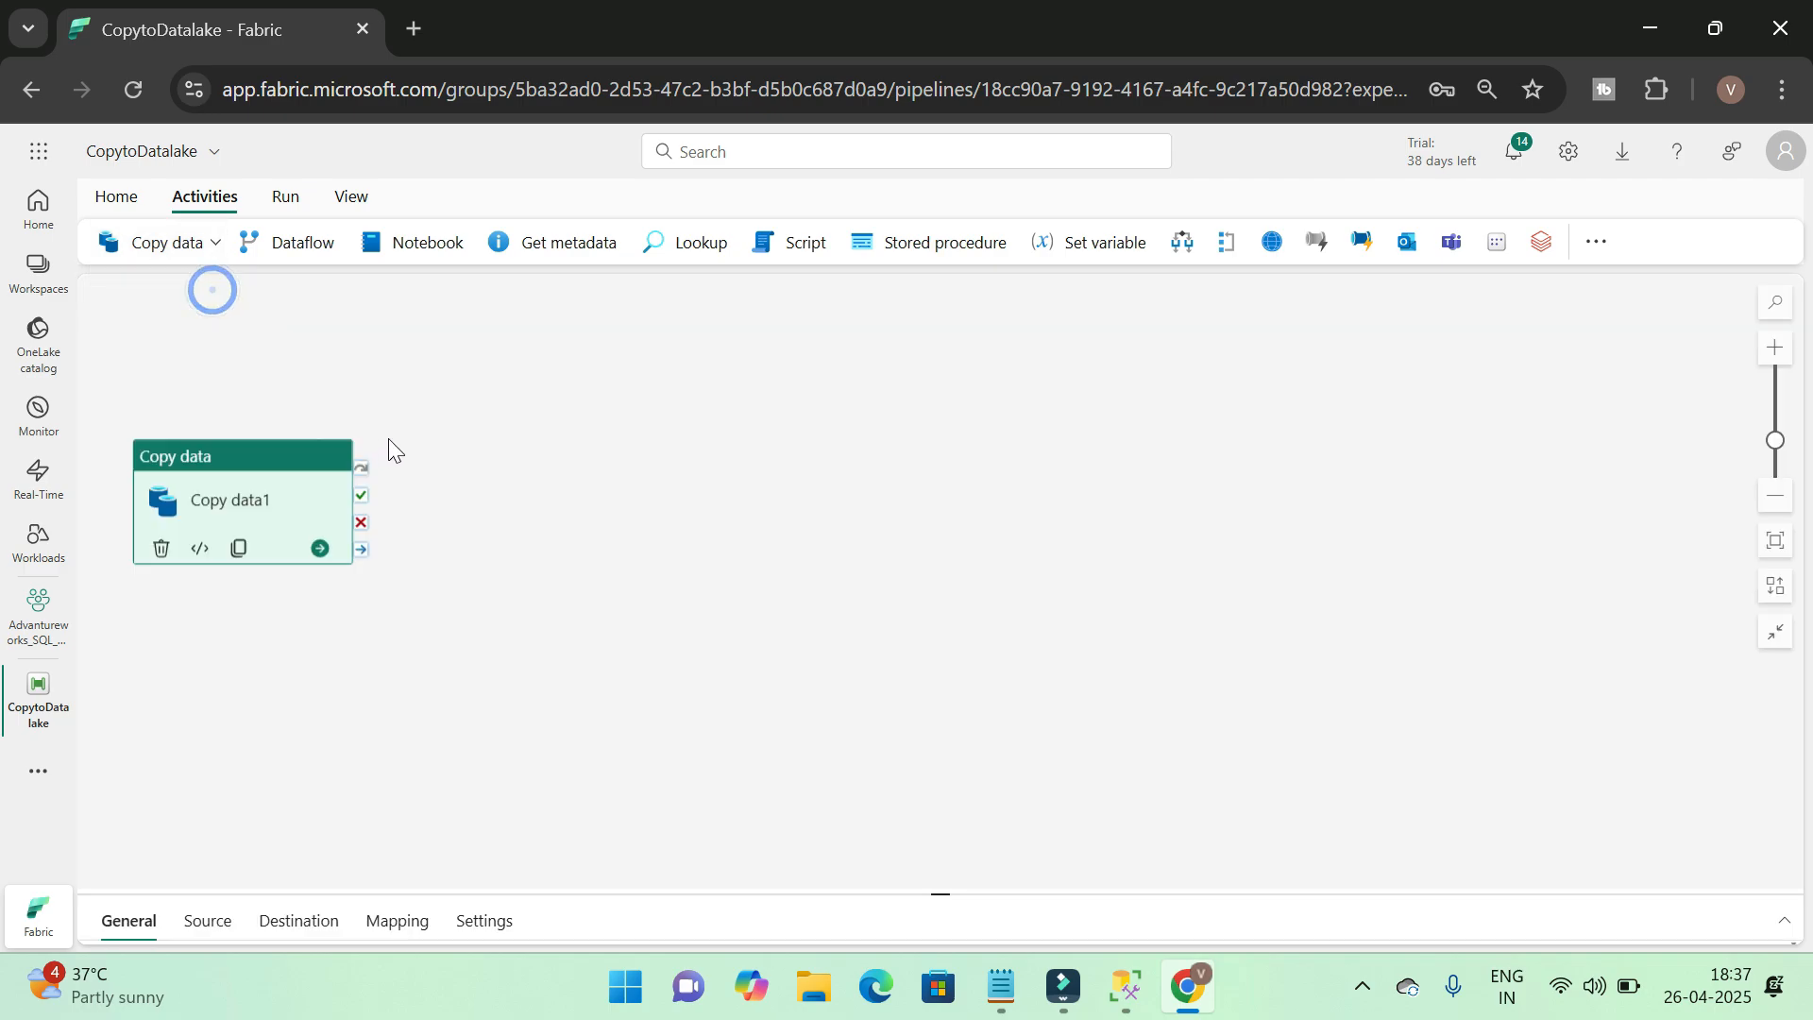
left_click_drag(274, 464, 606, 379)
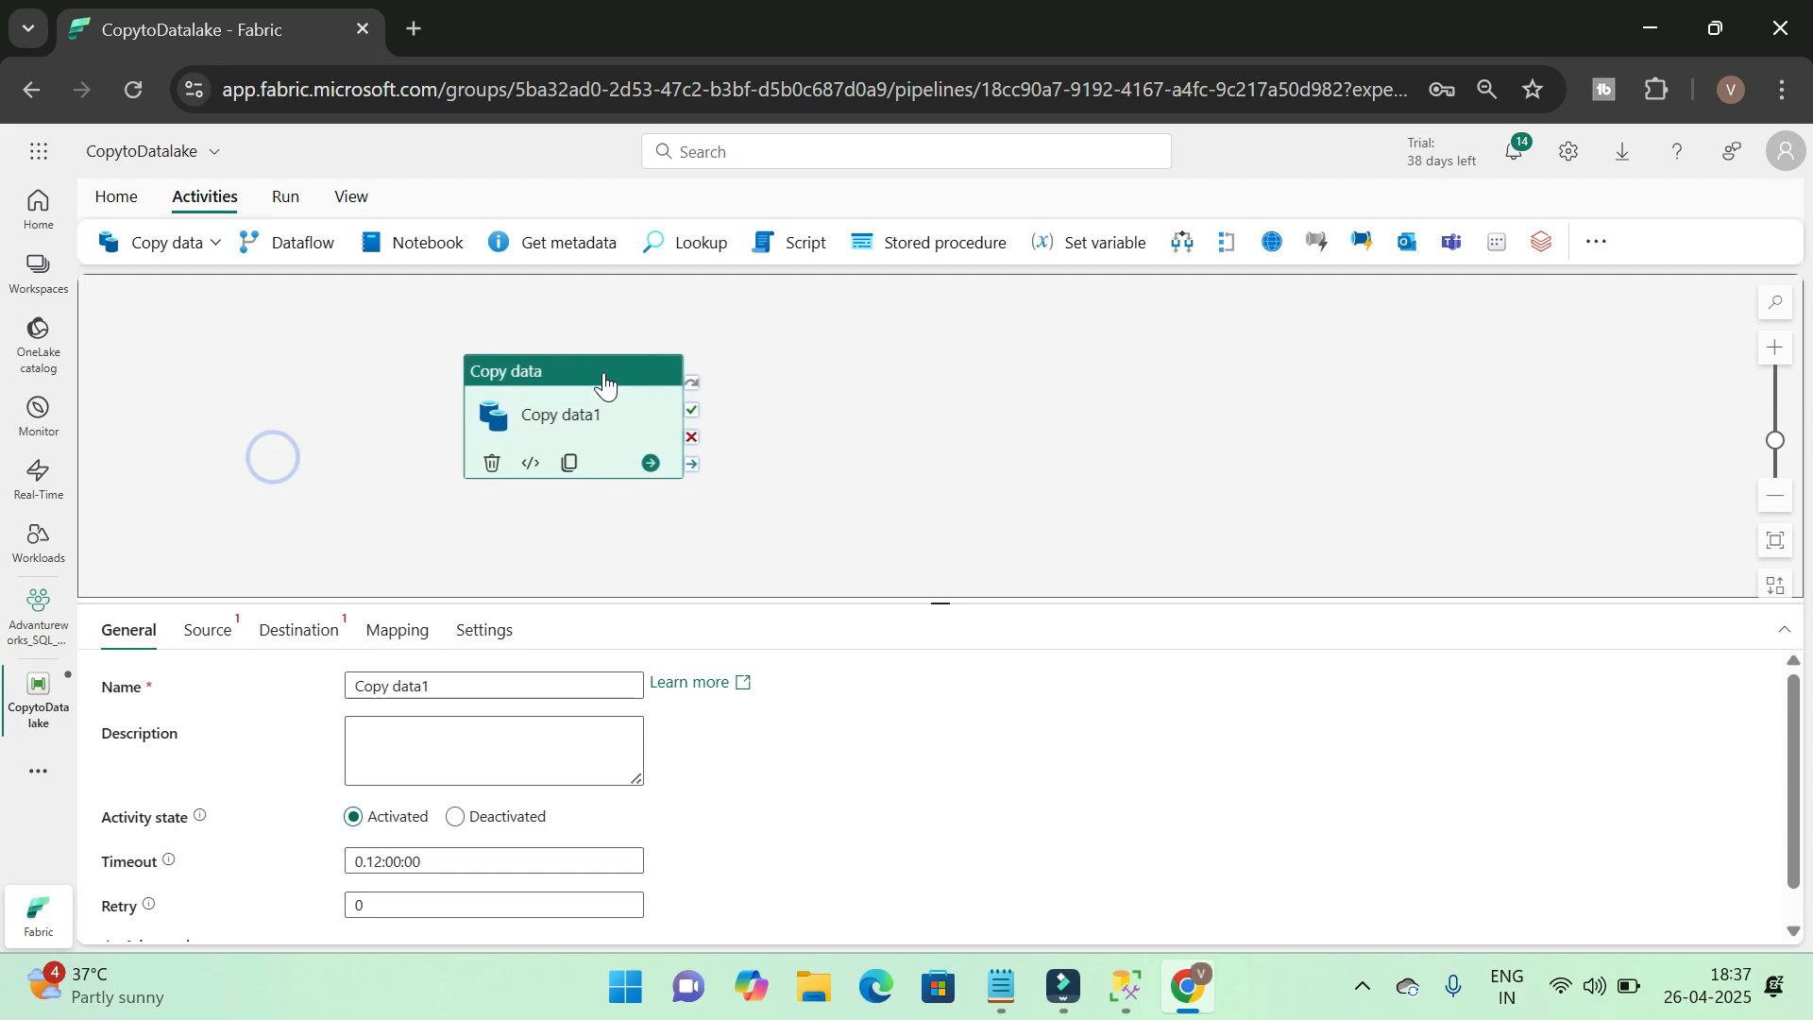
Start a new source connection for the Copy data activity using SQL Server database as the data source
left_click_drag(935, 607, 935, 511)
left_click(211, 564)
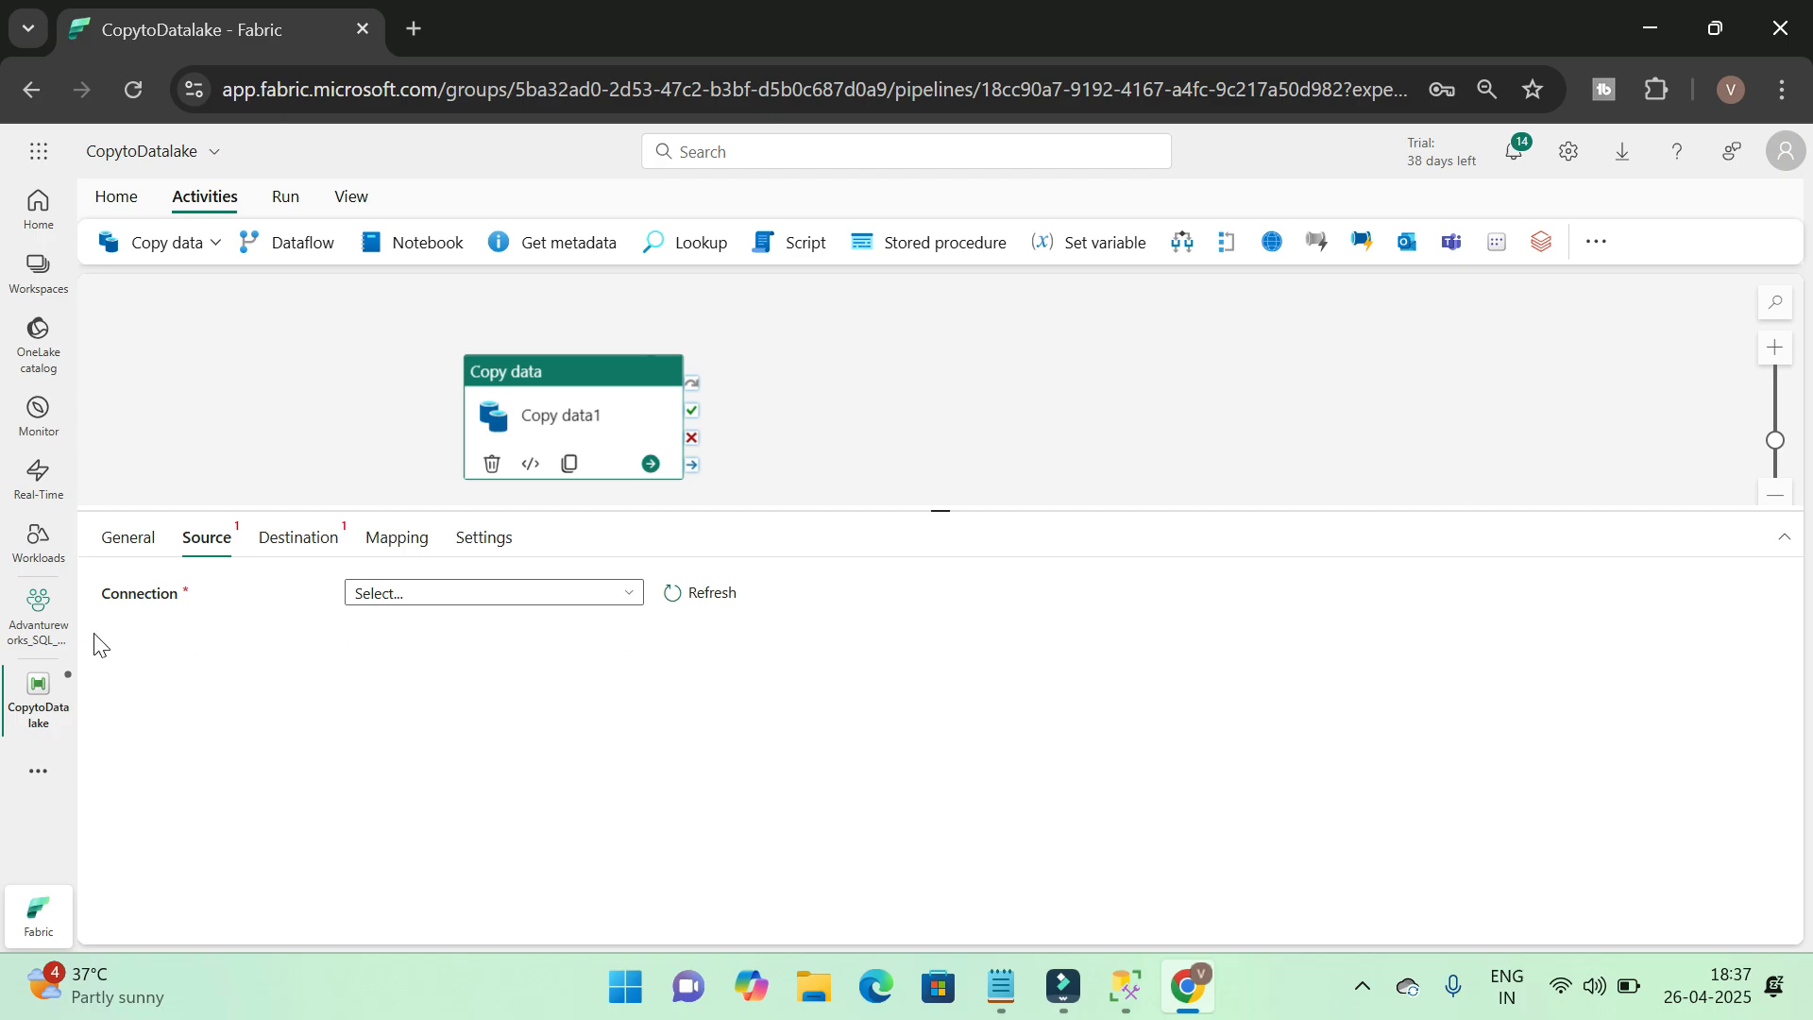
left_click(629, 595)
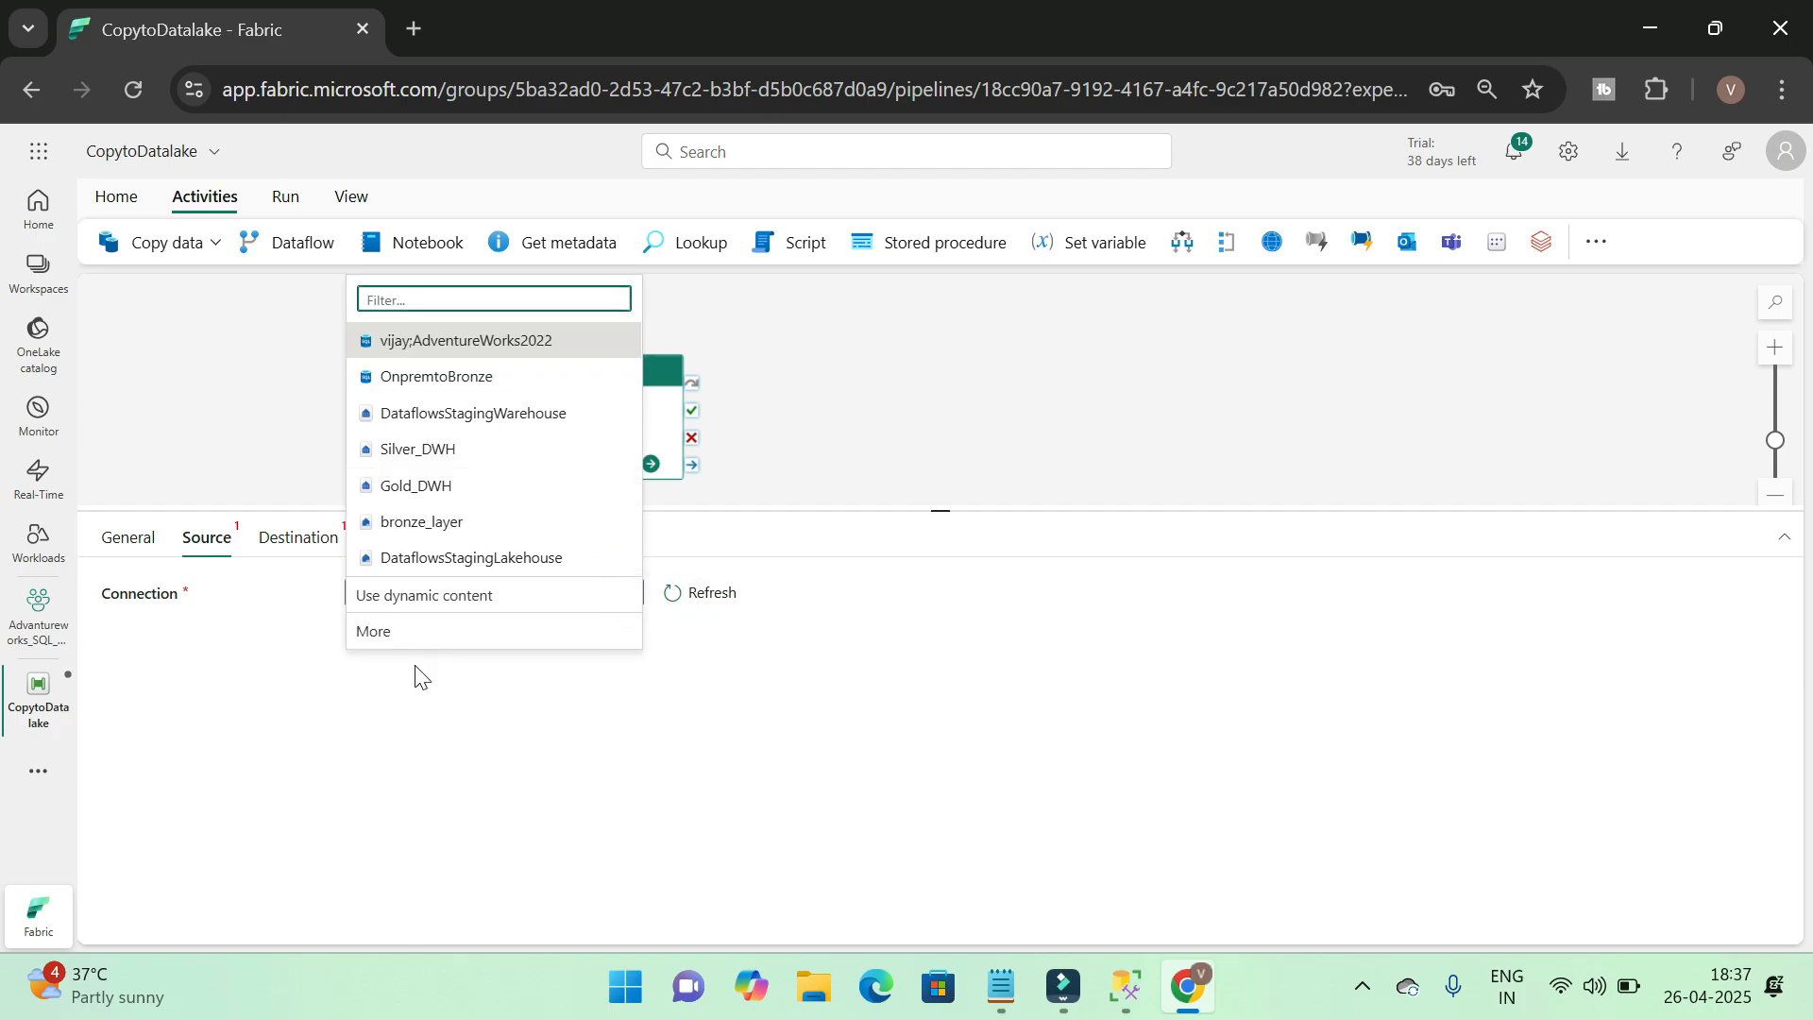
left_click(385, 635)
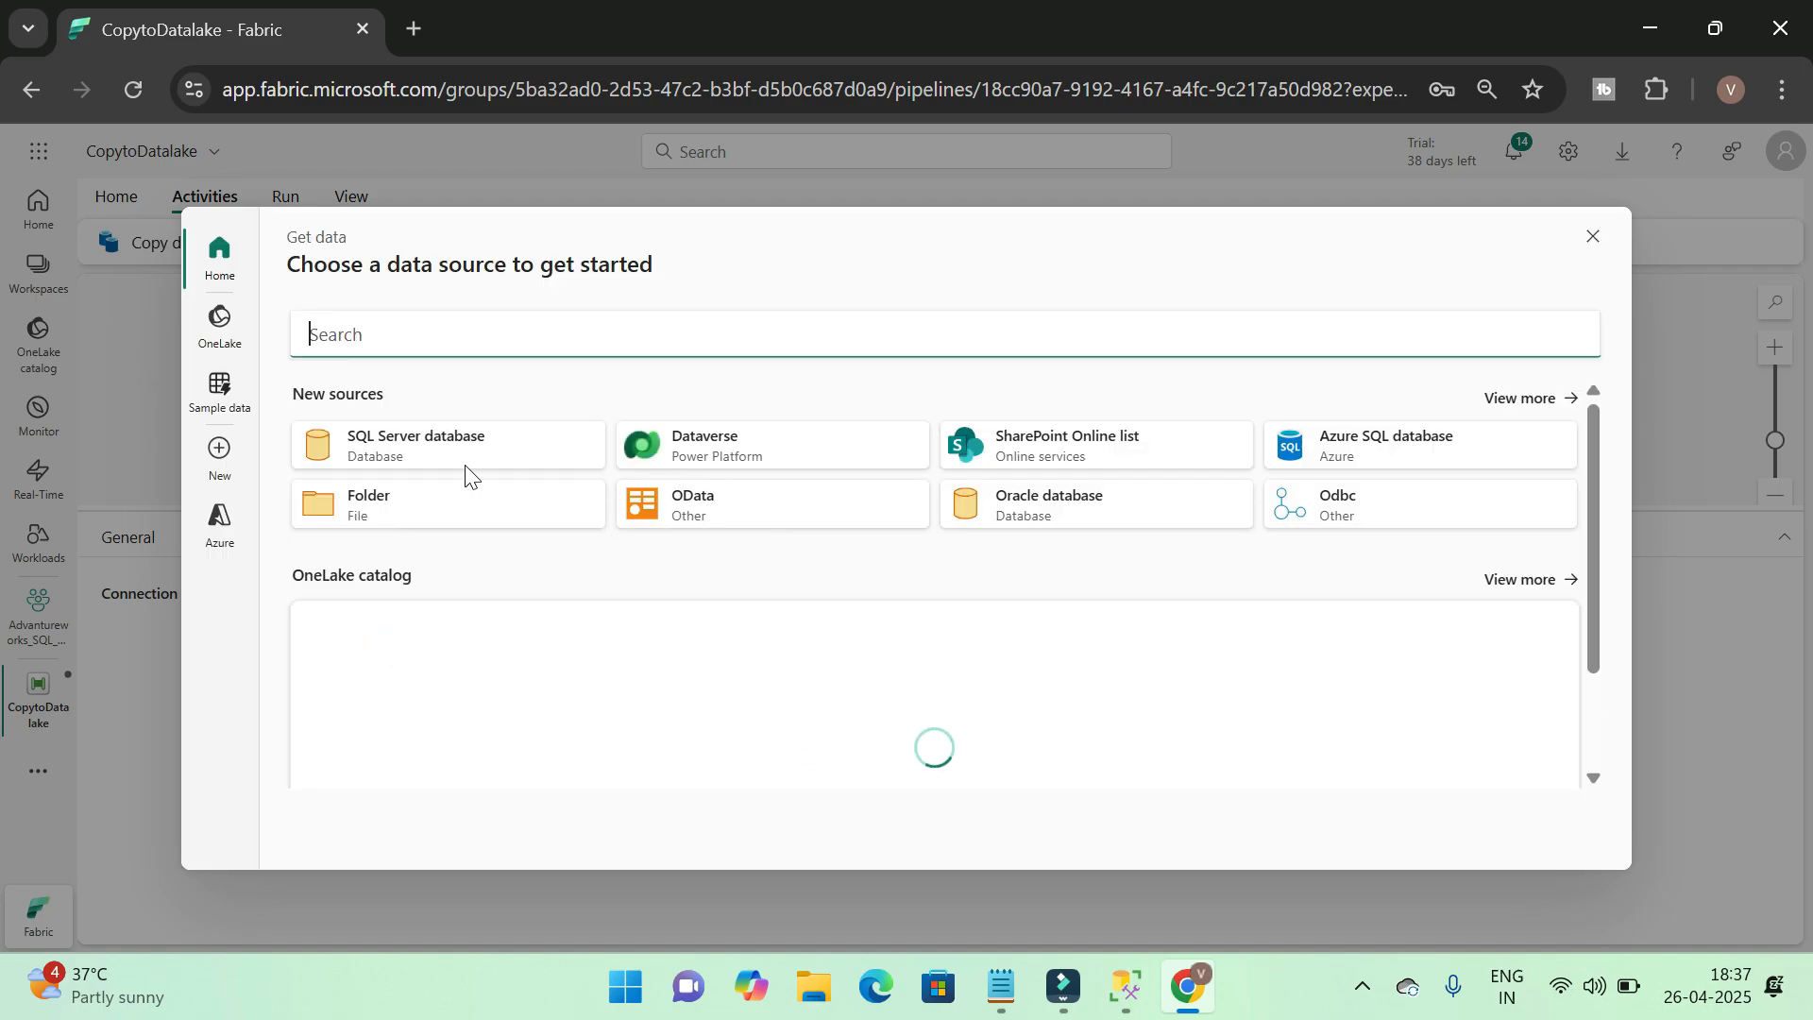
left_click(473, 458)
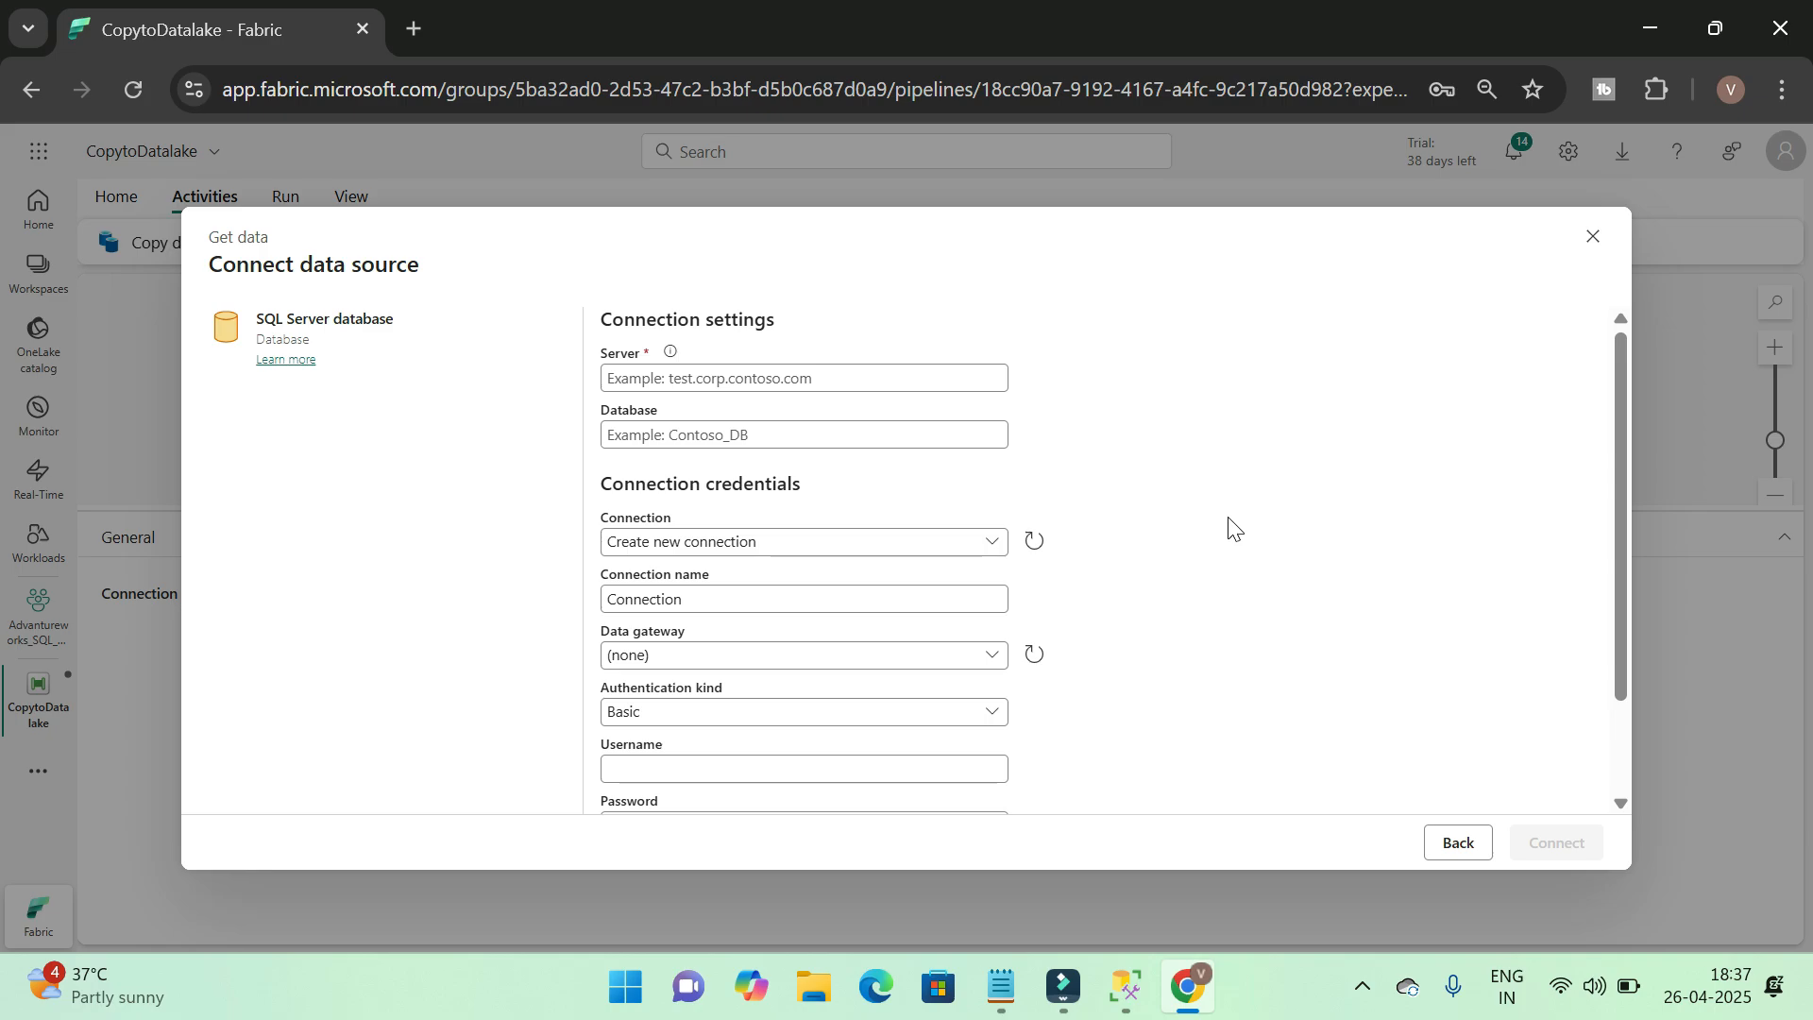
Switch to SQL Server Management Studio and open the properties of the AdventureWorks2022 database
left_click(1136, 1013)
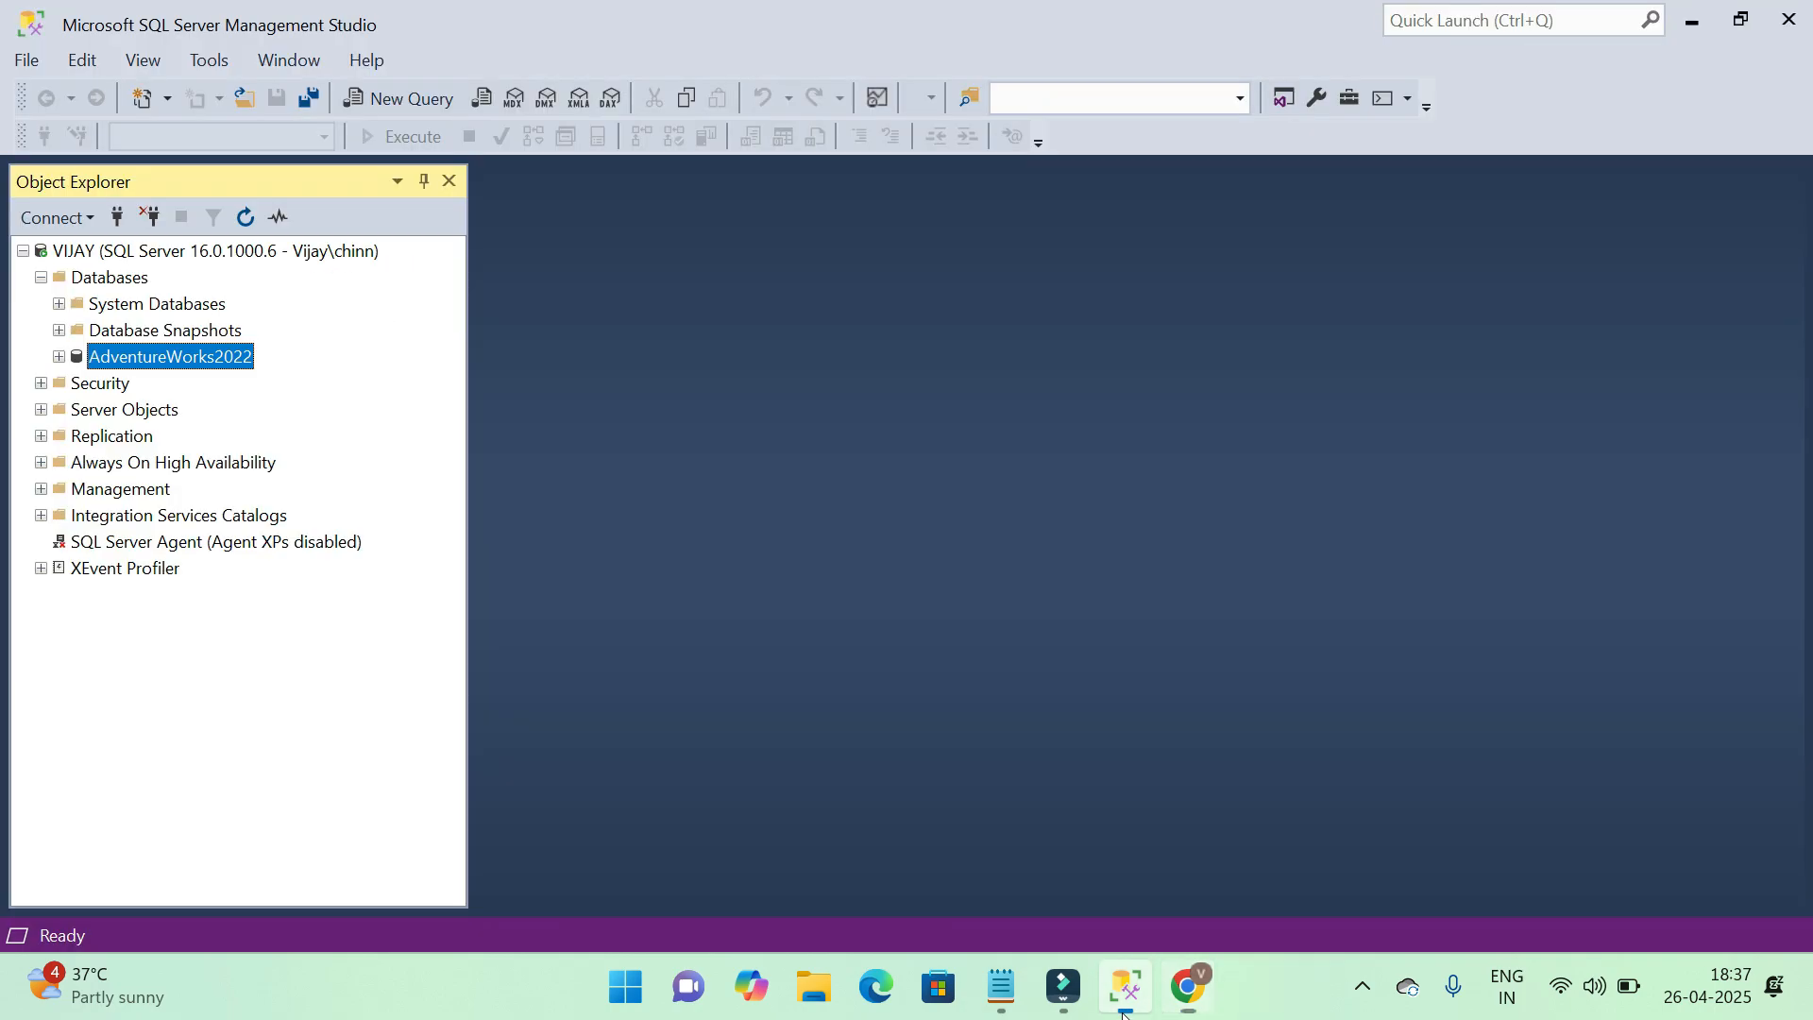
right_click(193, 361)
left_click(306, 789)
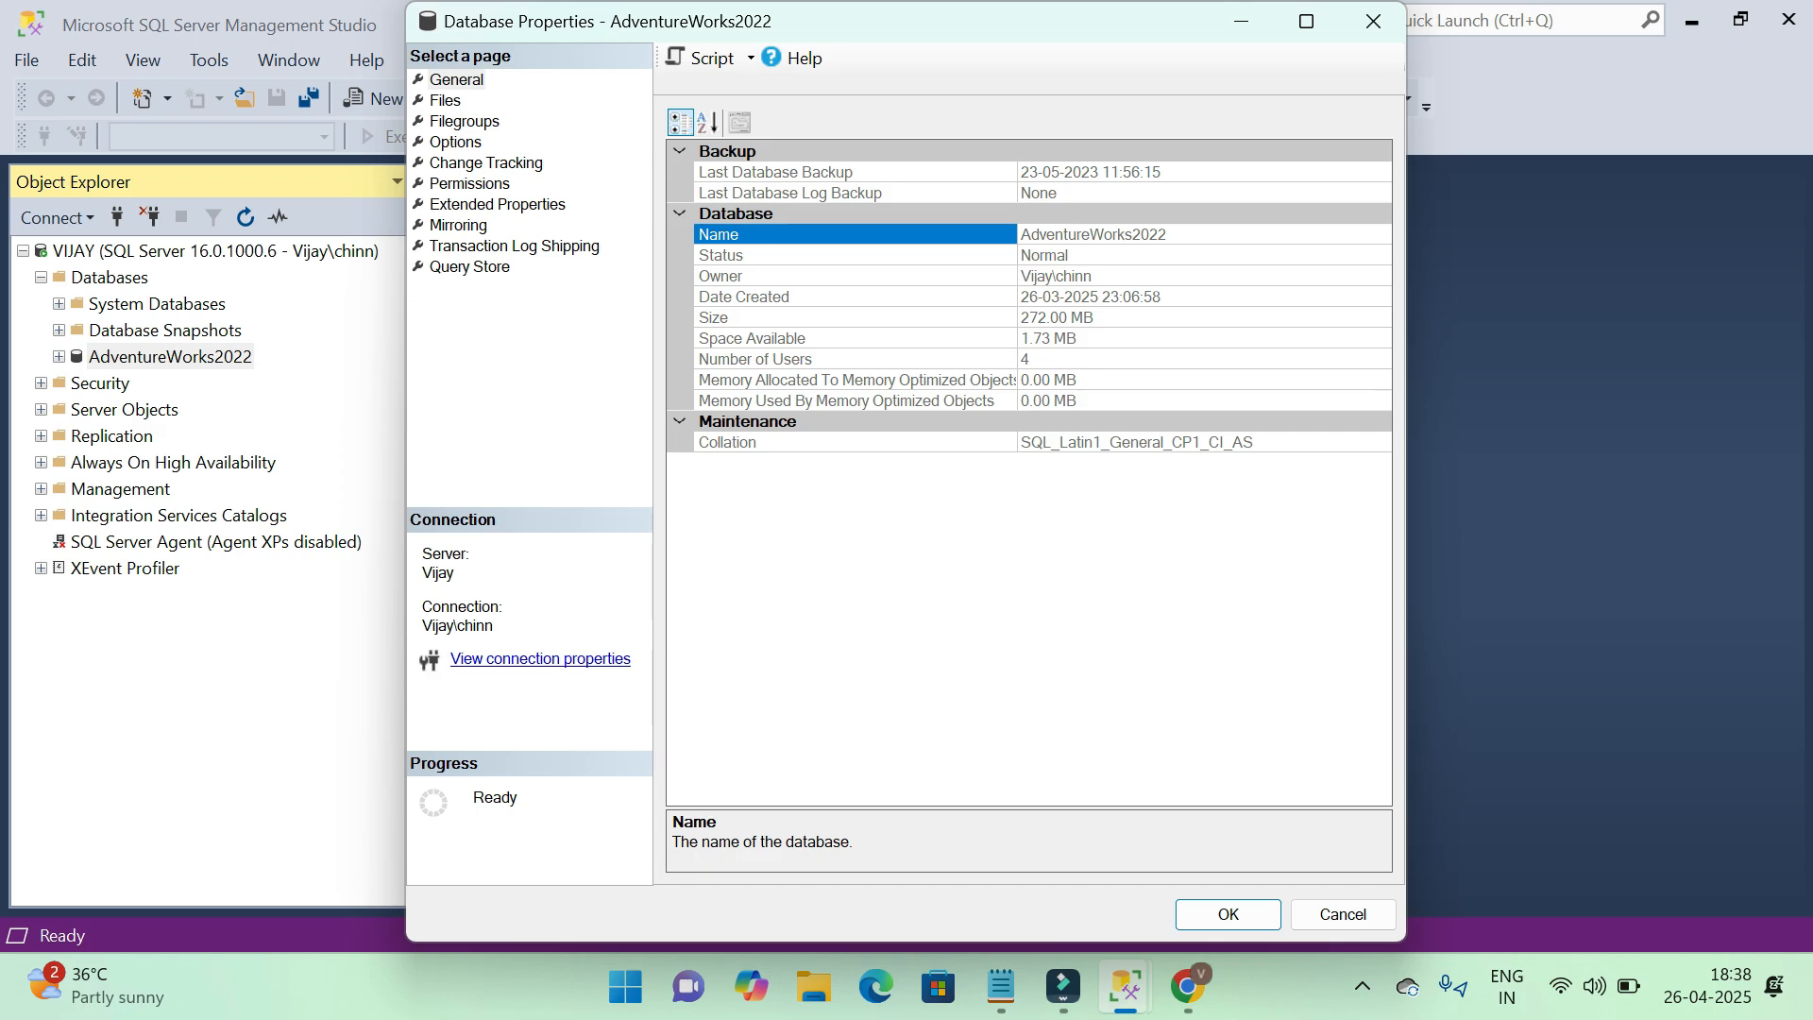
Fill the Fabric connection settings with the server name and database AdventureWorks2022, copied from the SQL Server connection properties
left_click(1198, 233)
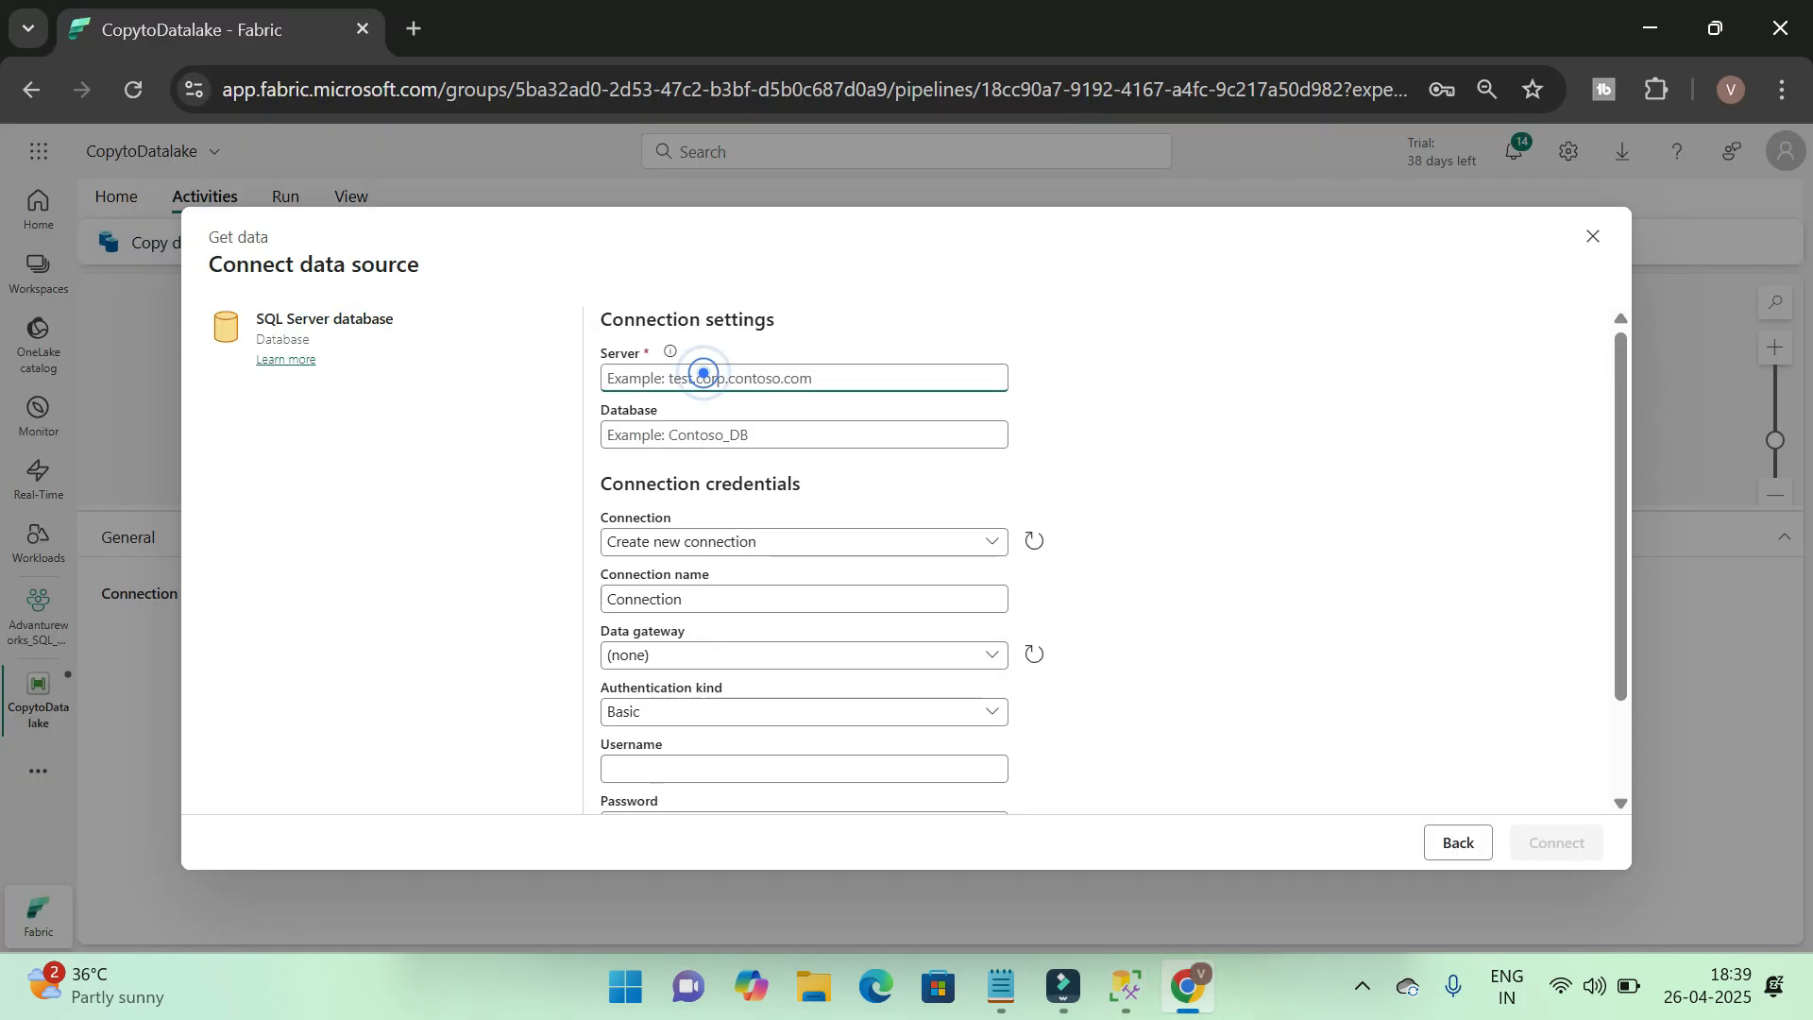
type("VIJAY")
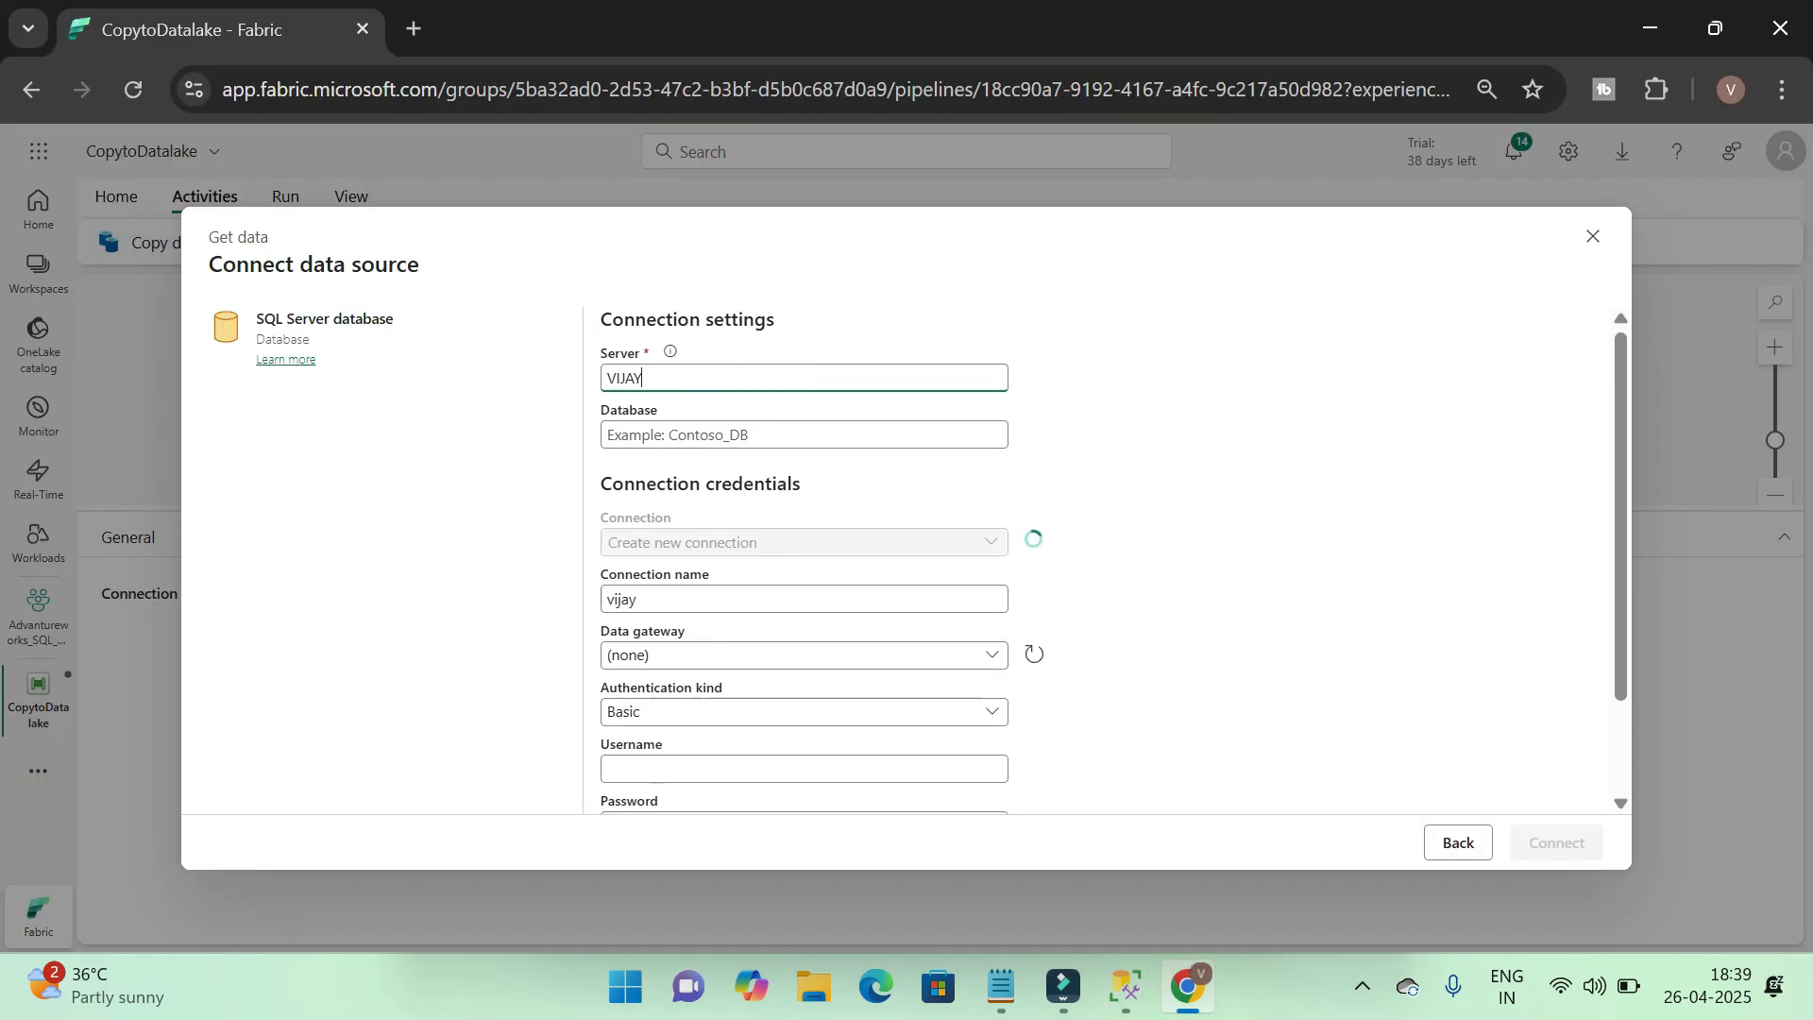
left_click(825, 437)
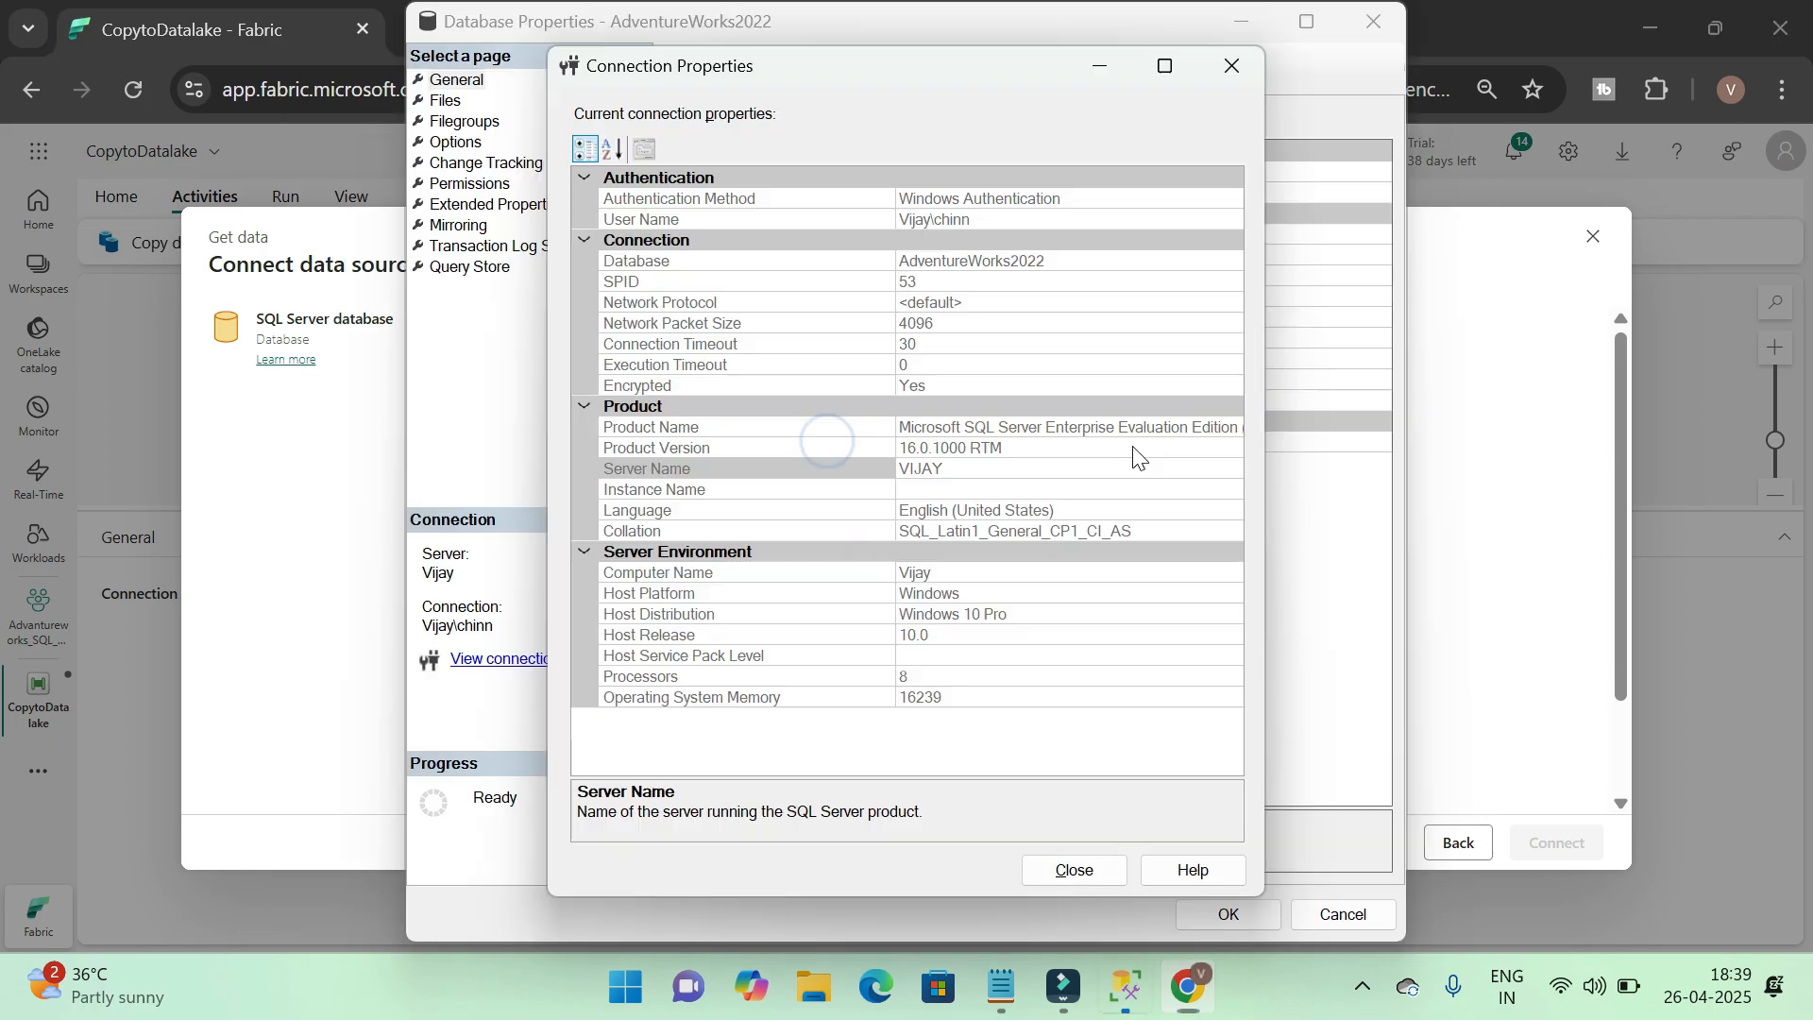
left_click(831, 468)
left_click(991, 281)
left_click(1080, 265)
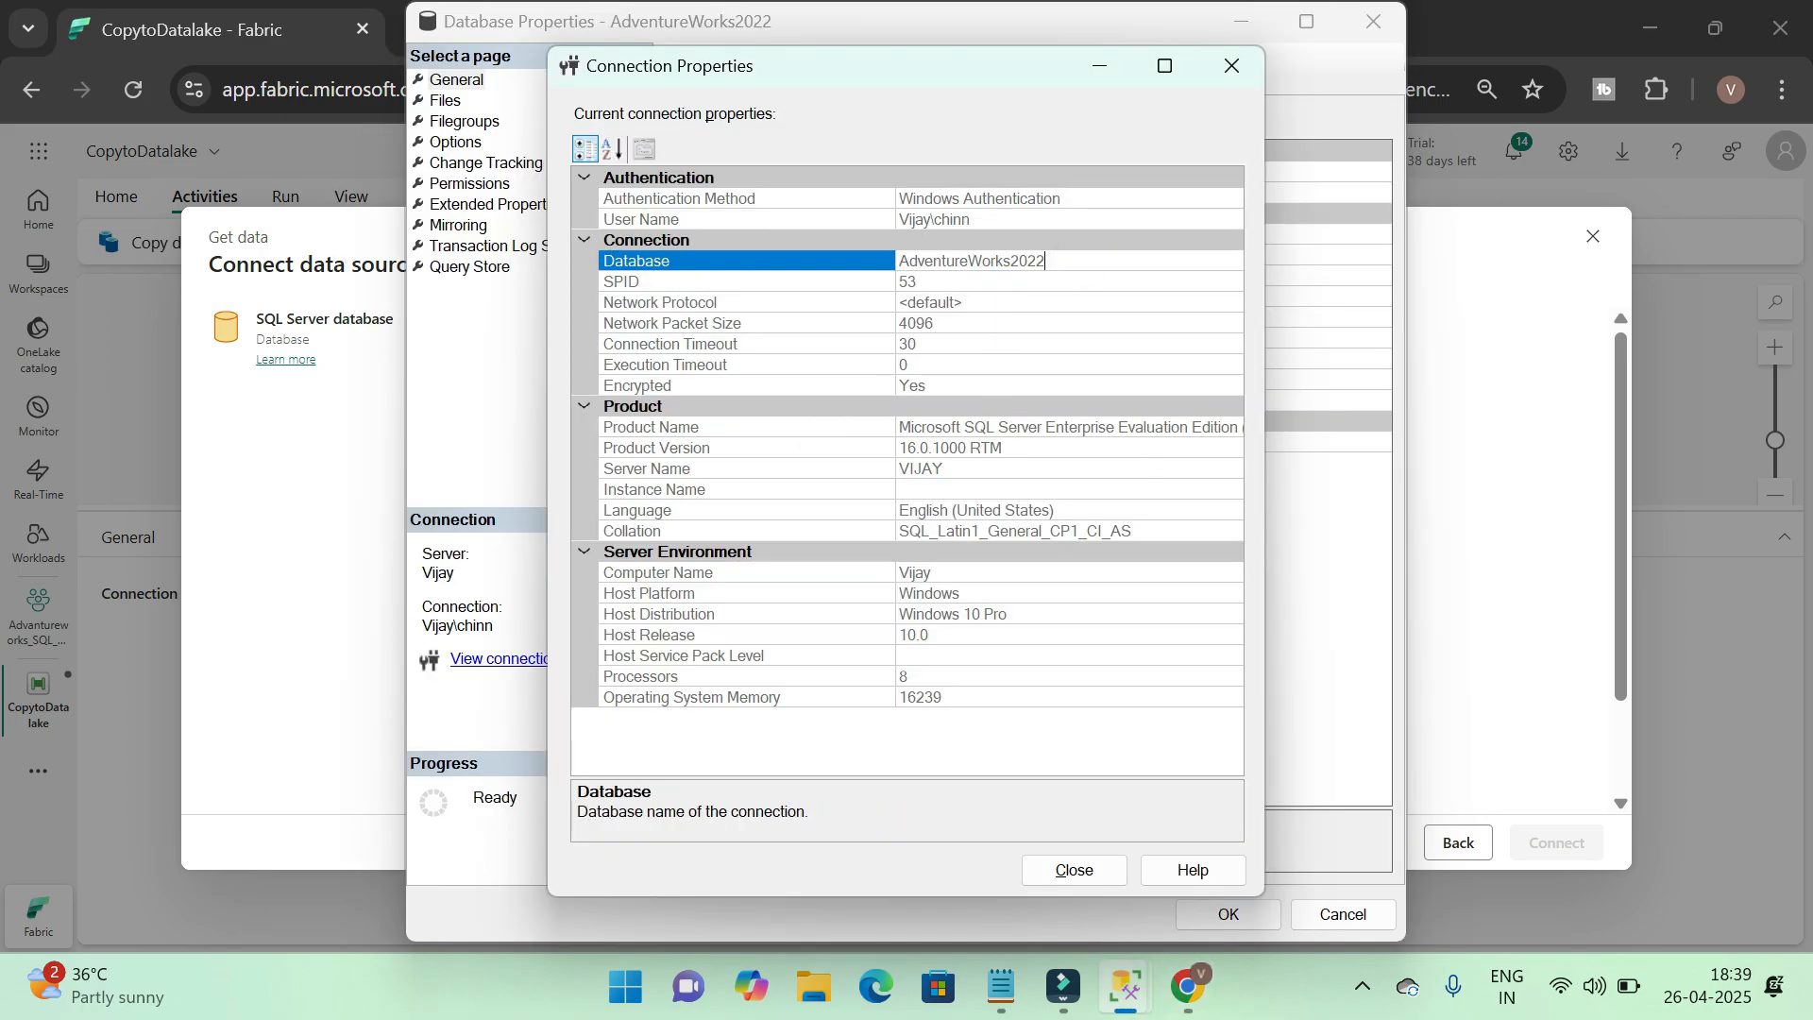
double_click(1080, 268)
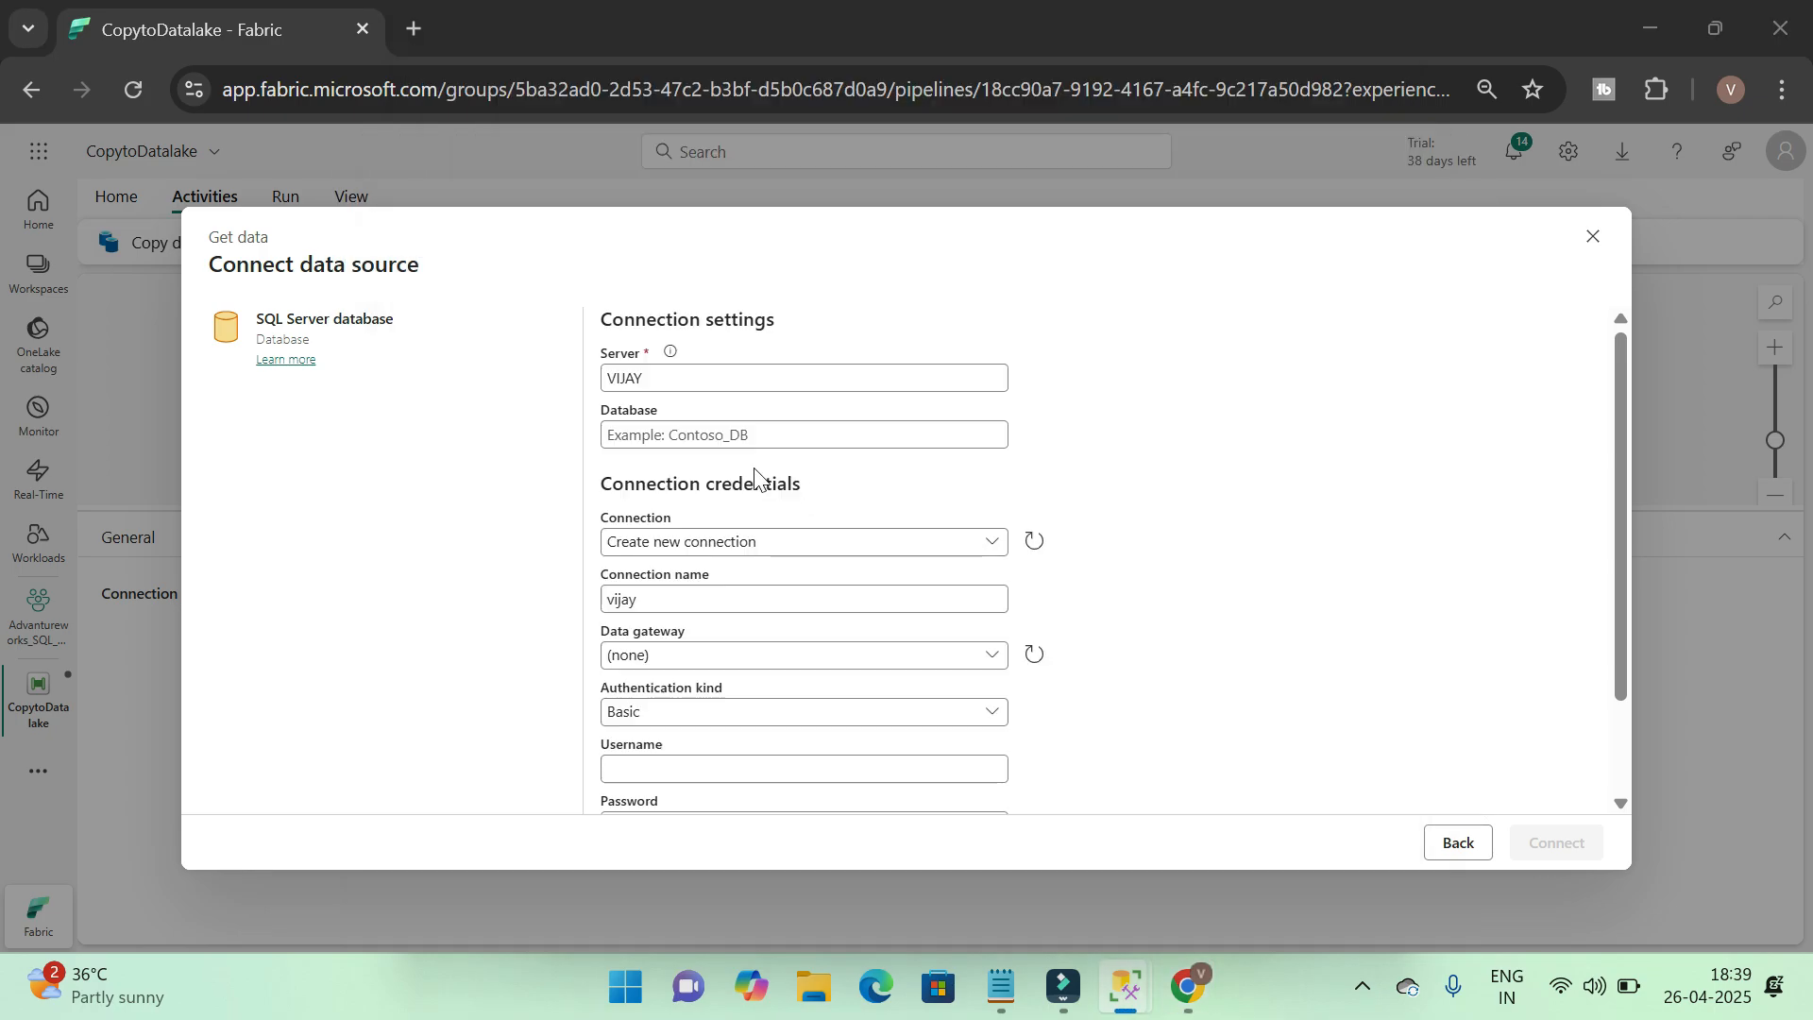
type("AdventureWorks2022")
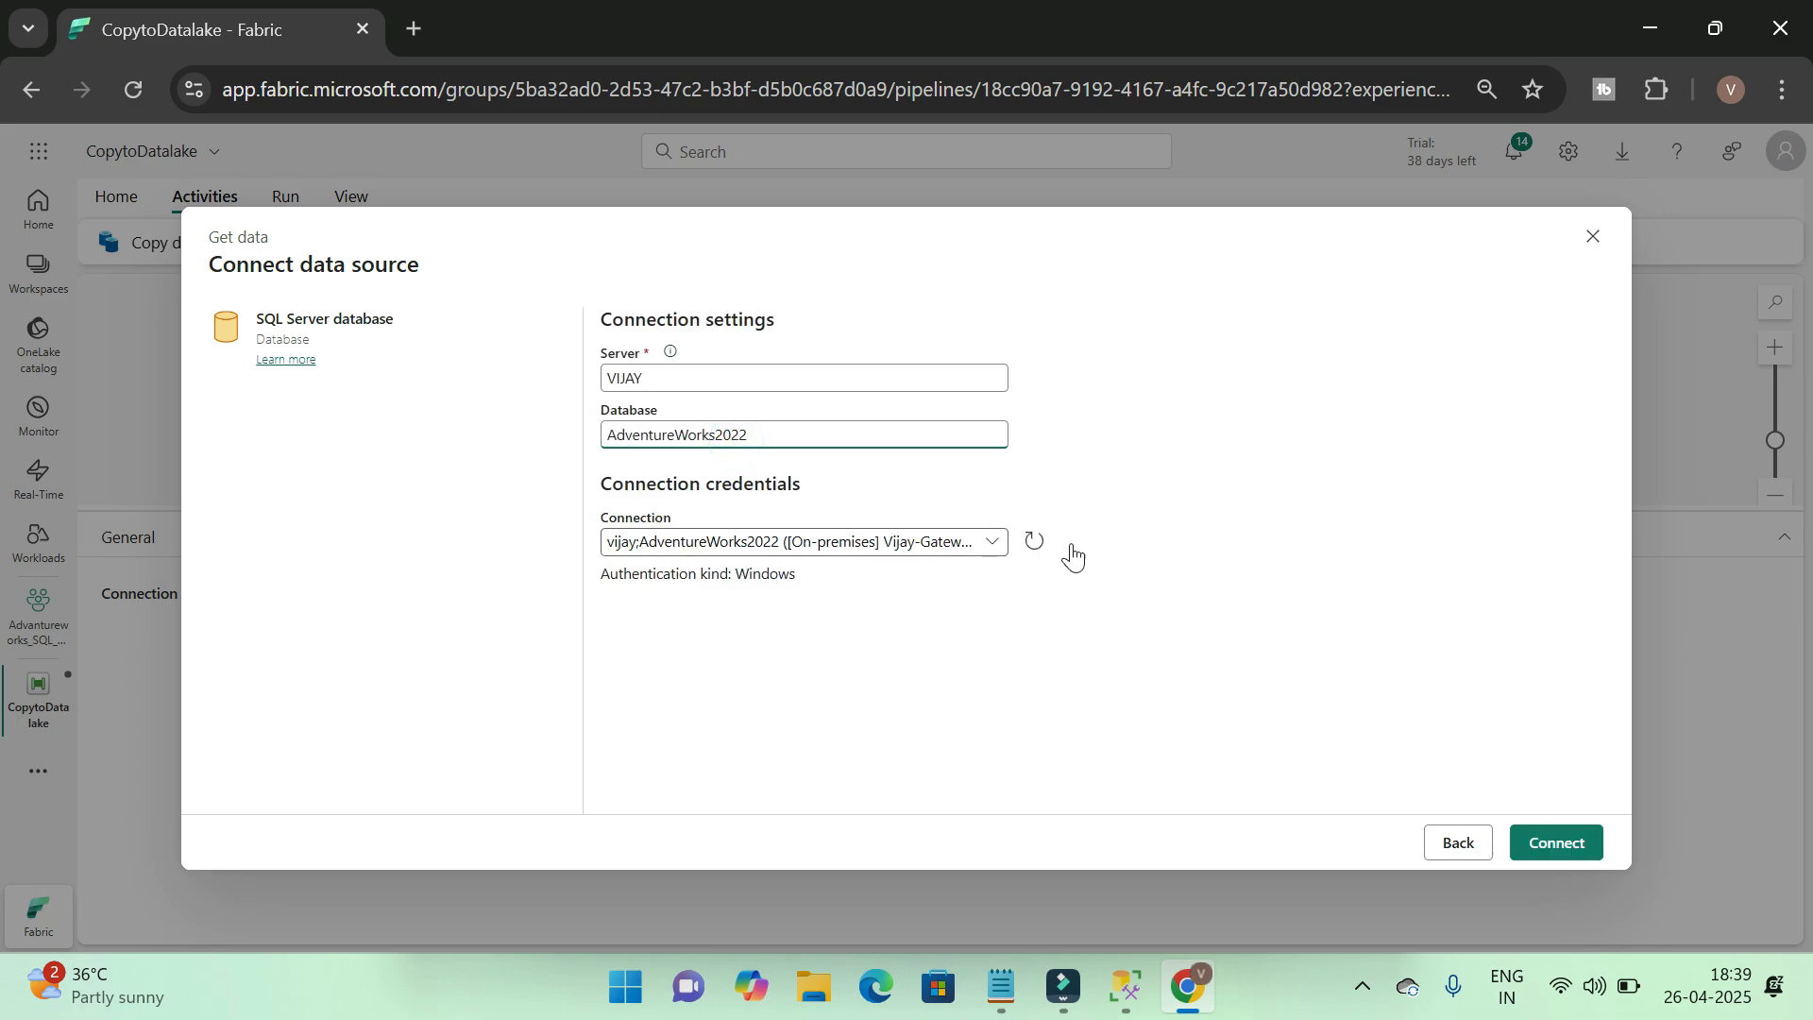
Choose to create a new connection and name it OnpremtoDatalake_Bronze
left_click(982, 542)
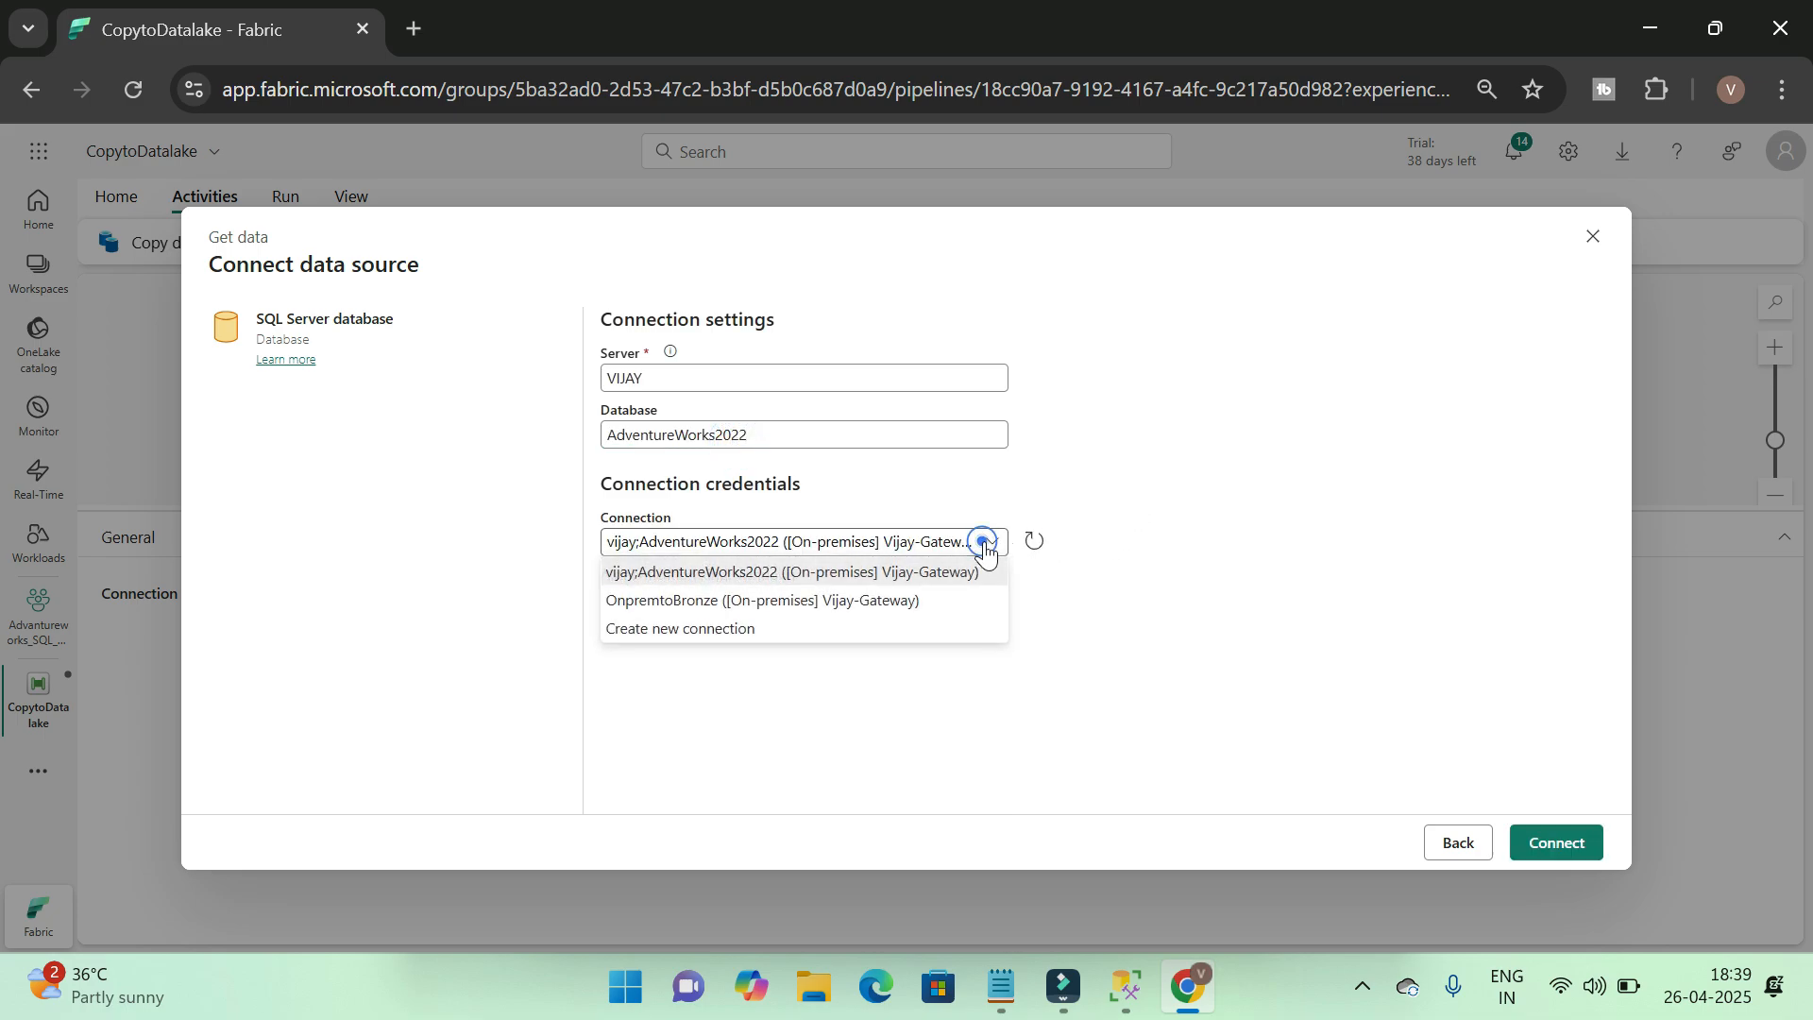
left_click(700, 631)
left_click(822, 598)
triple_click(888, 601)
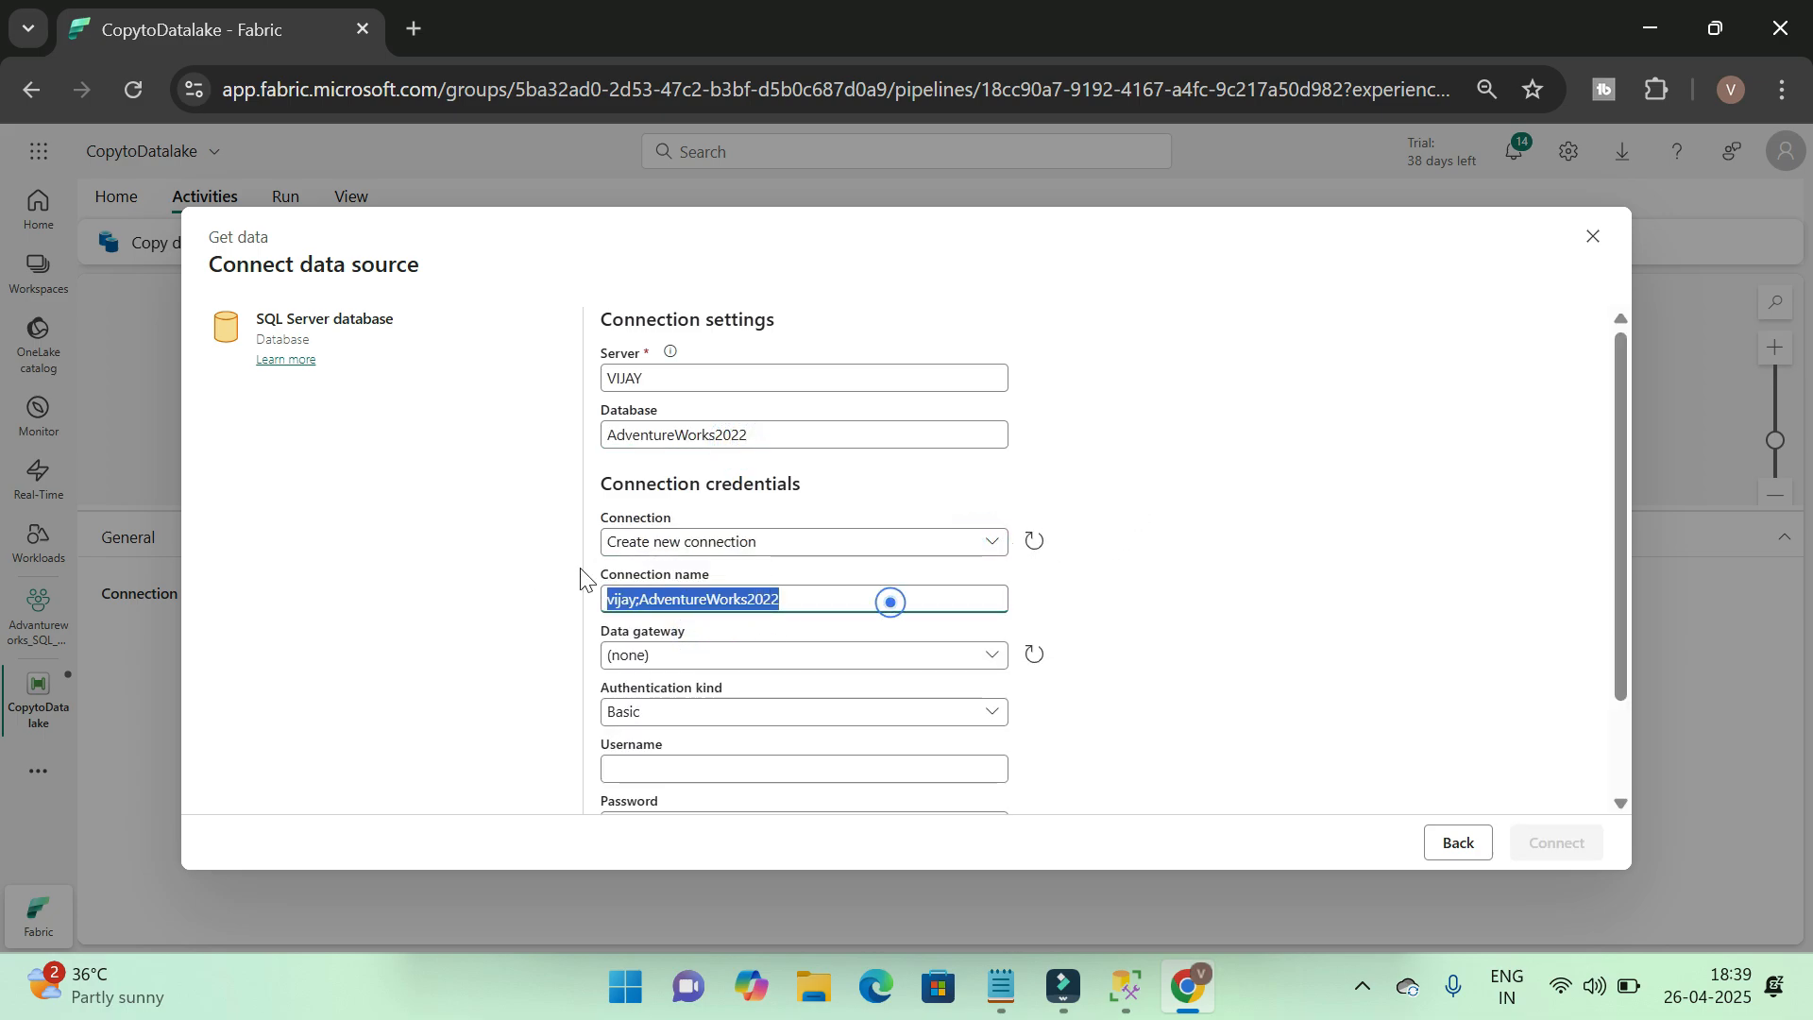
key("BackSpace")
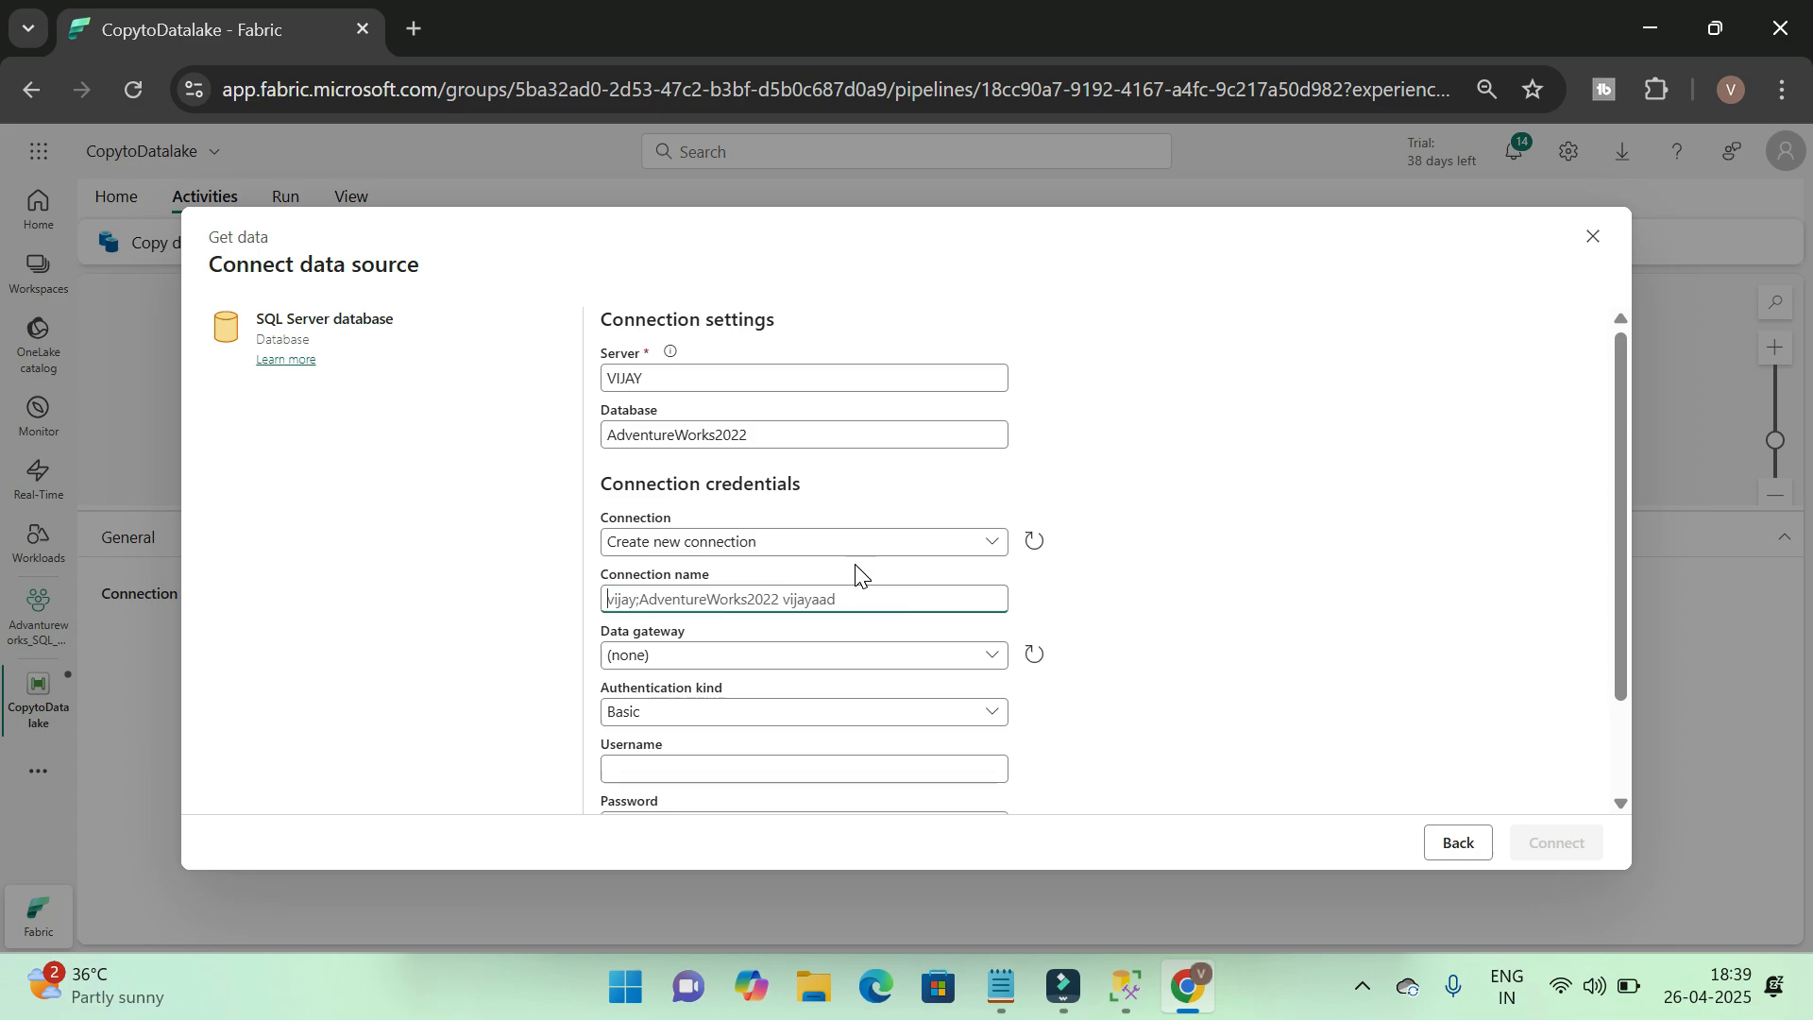
type("Onprem")
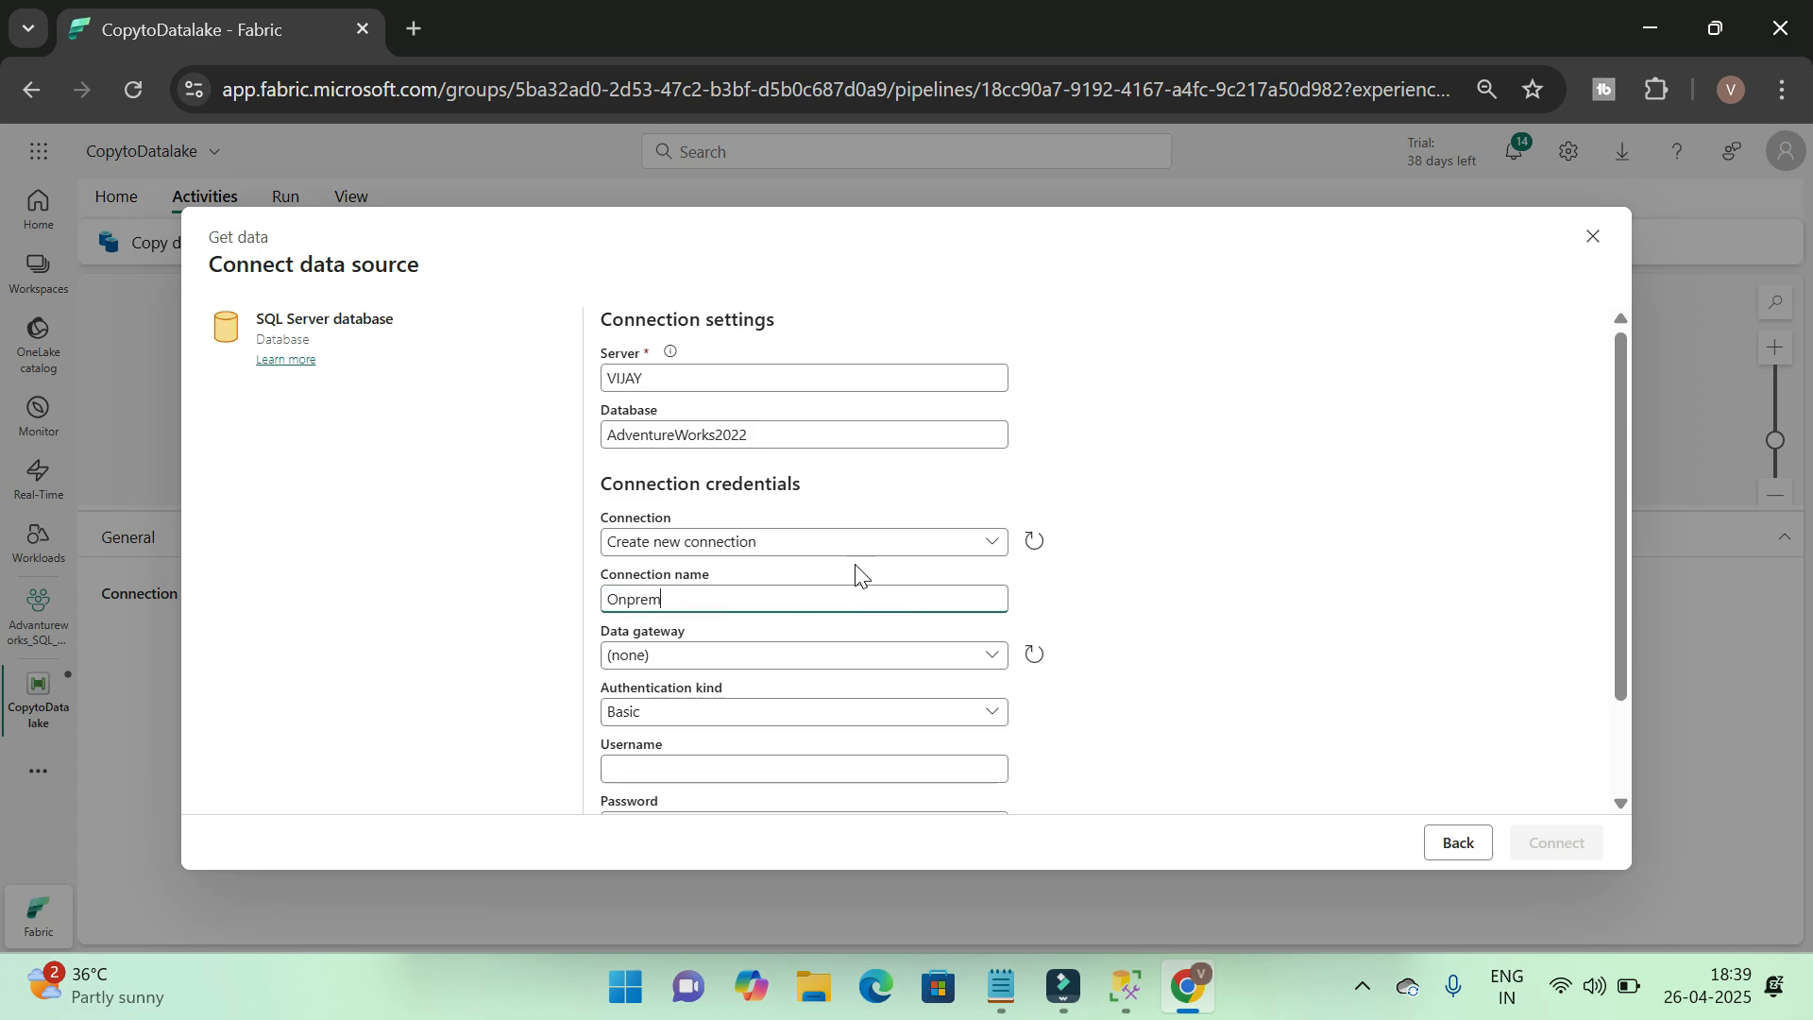
type("toDatalake_Bronze")
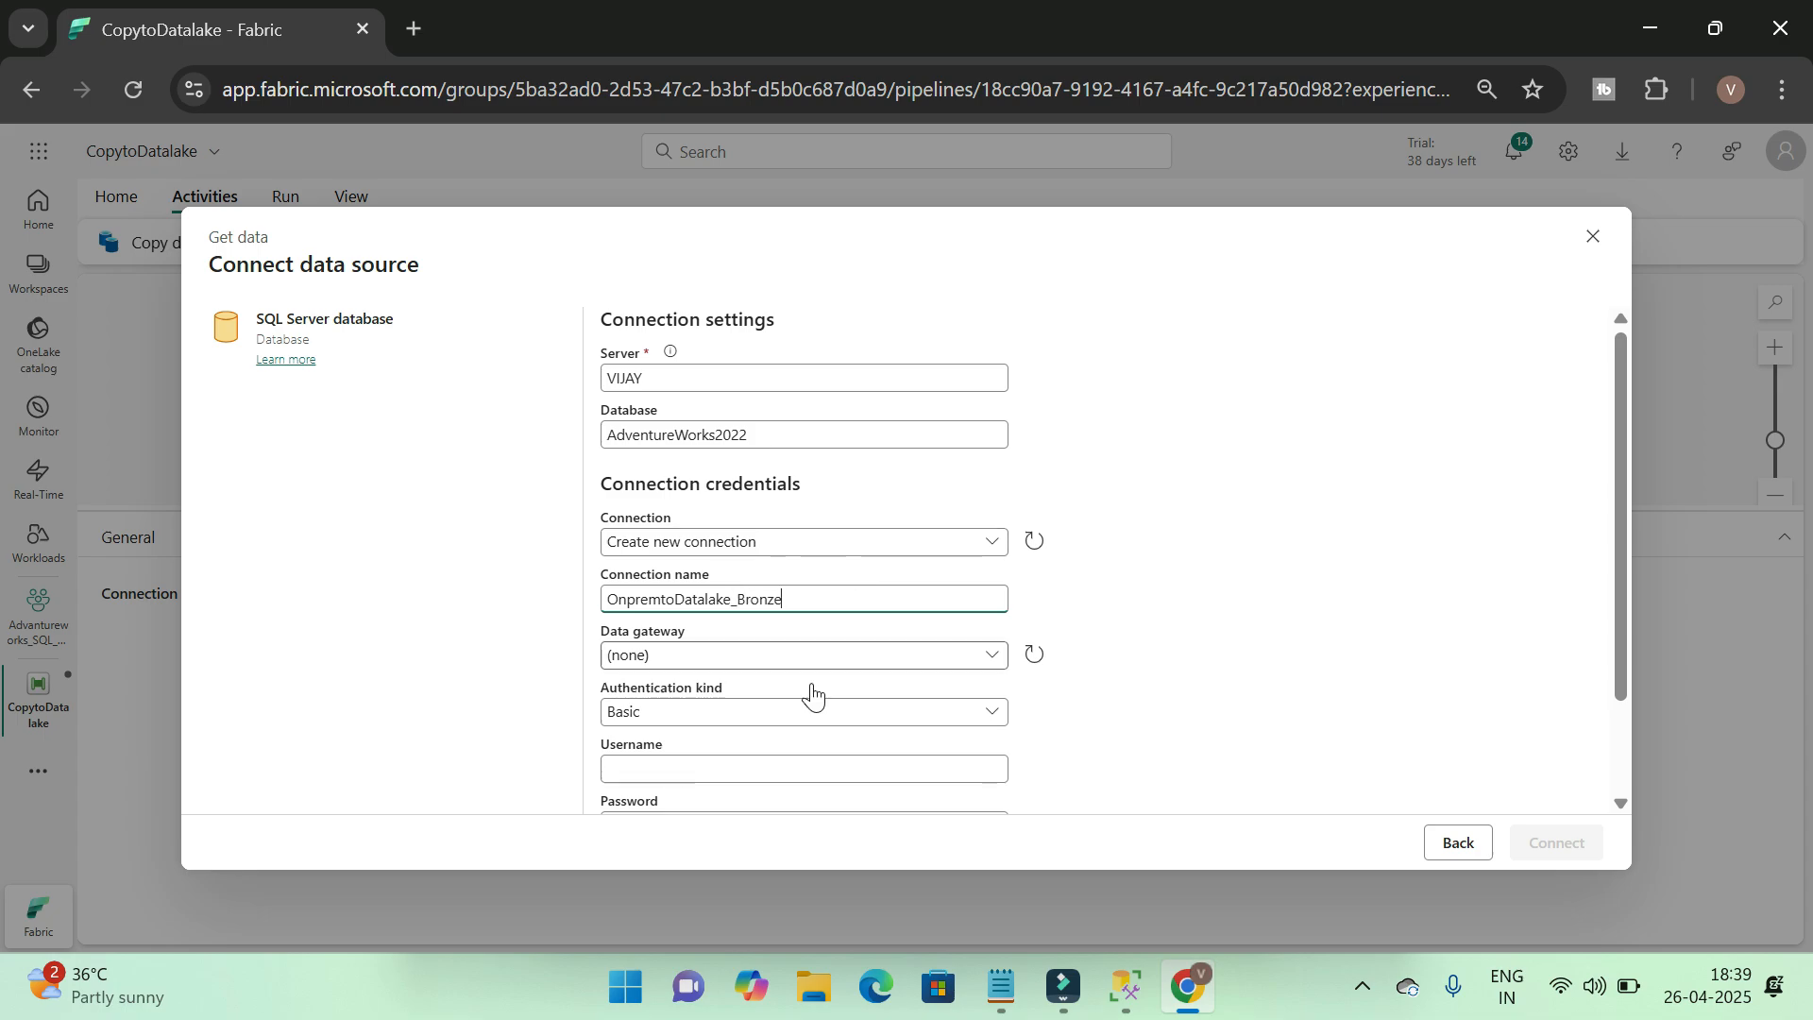
Assign the on-premises data gateway to the connection and set its authentication kind to Windows
left_click(828, 658)
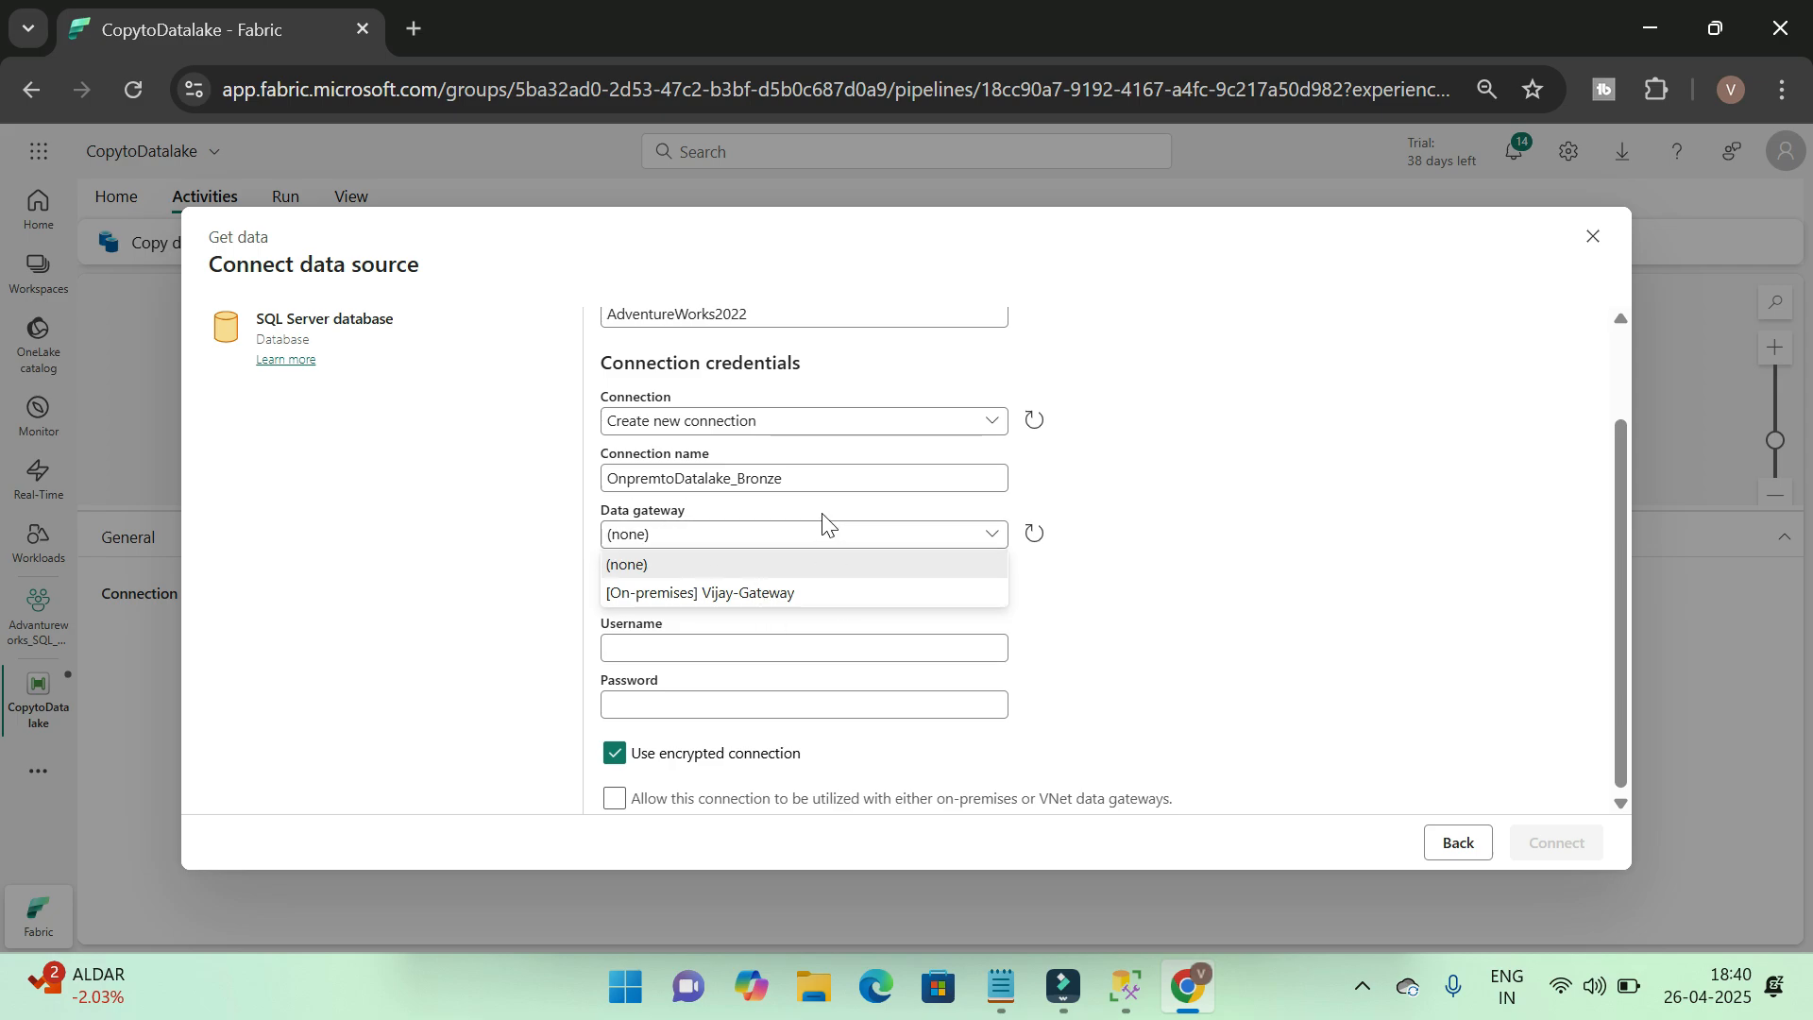
left_click(773, 595)
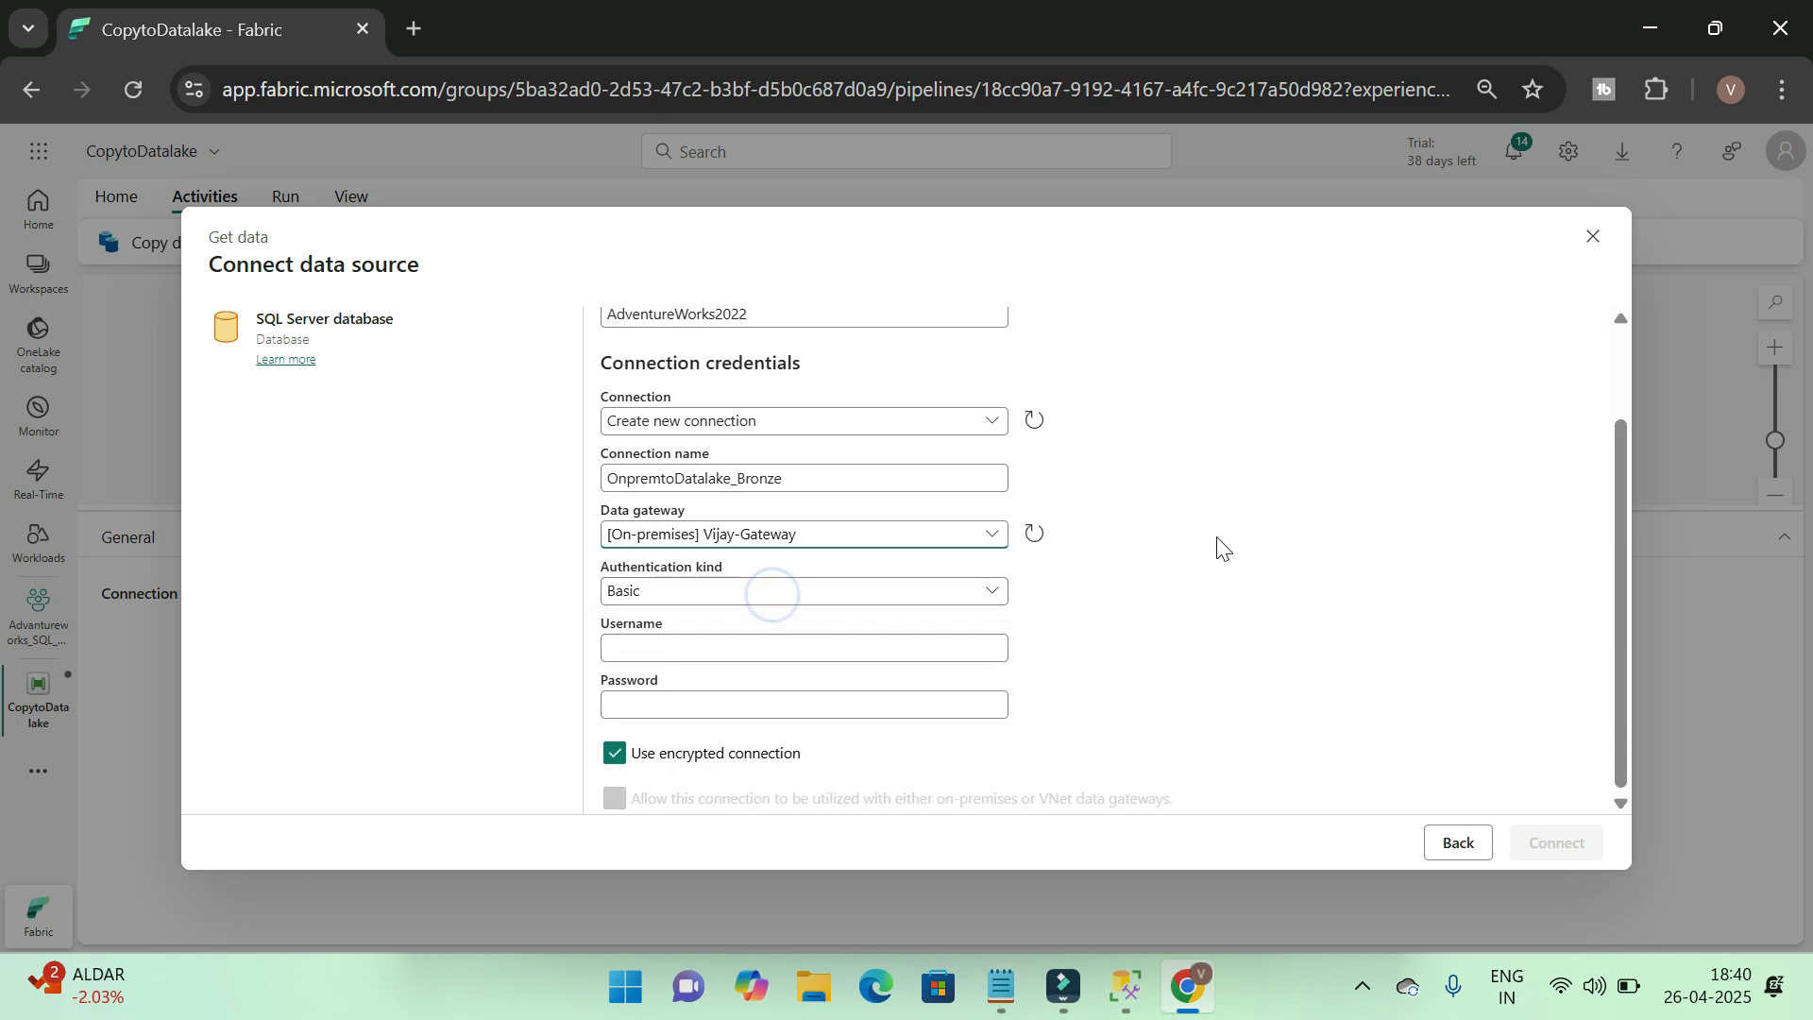
left_click(982, 593)
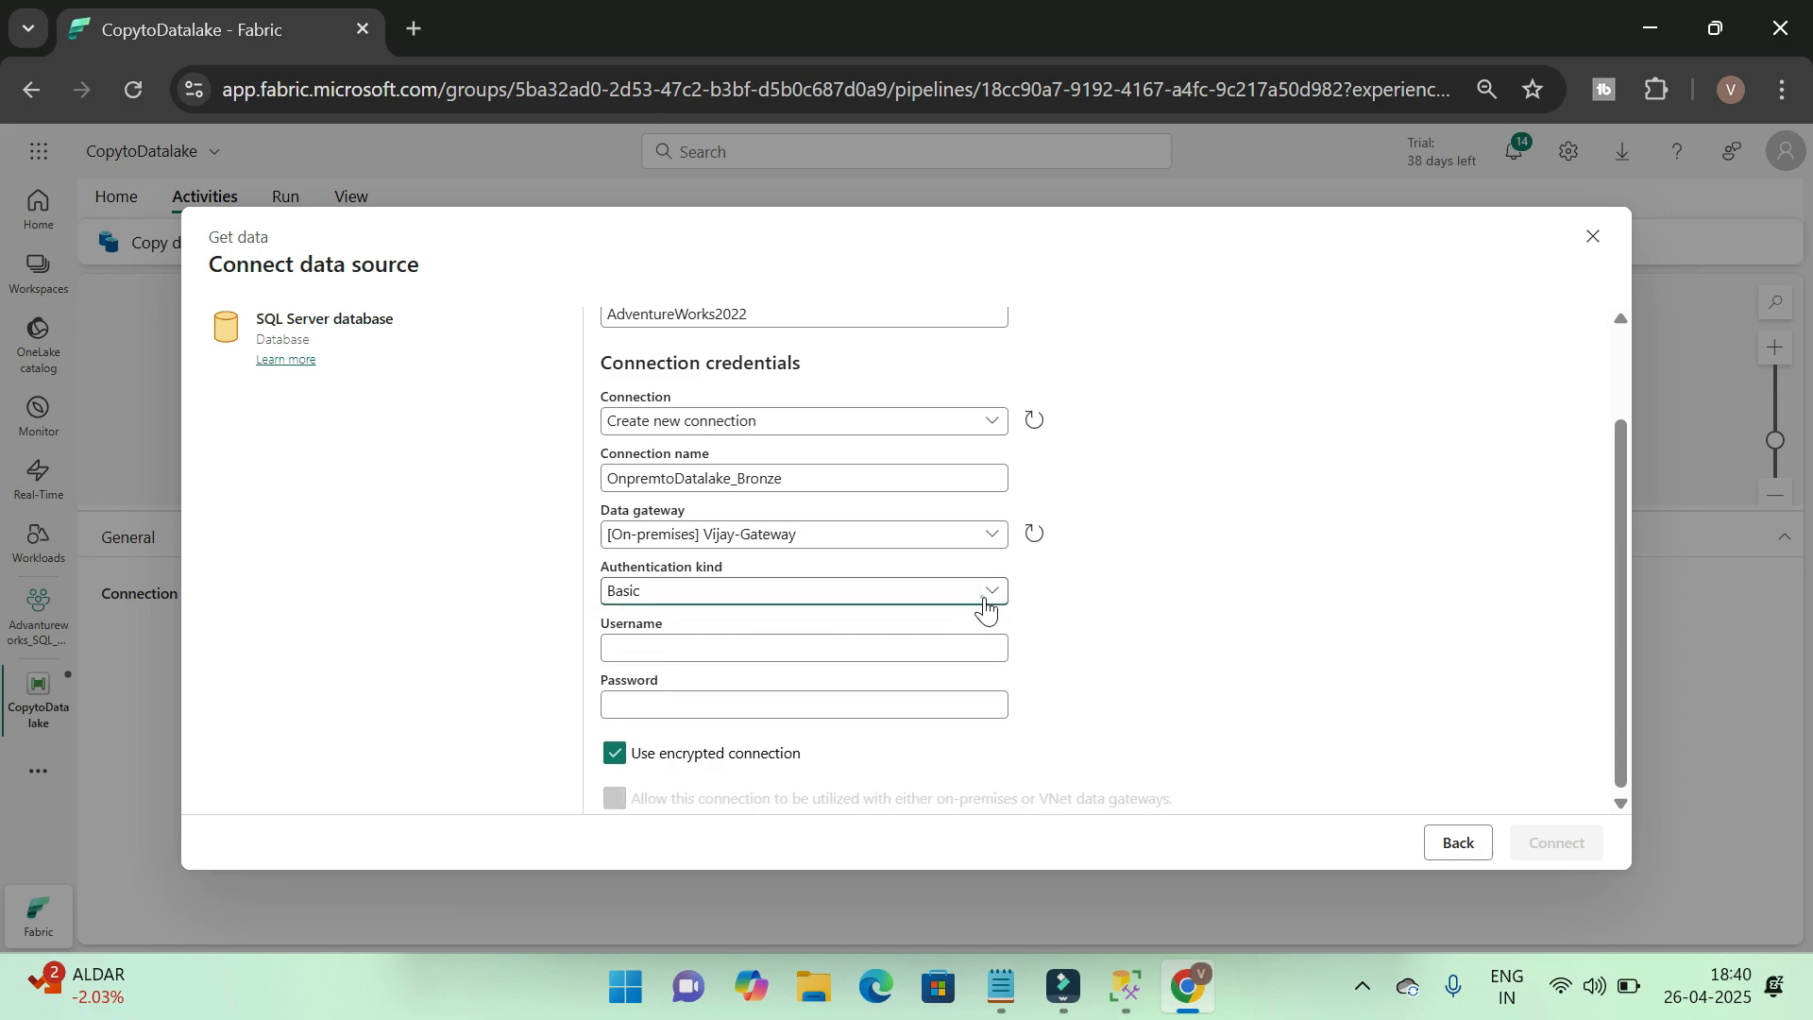
left_click(729, 623)
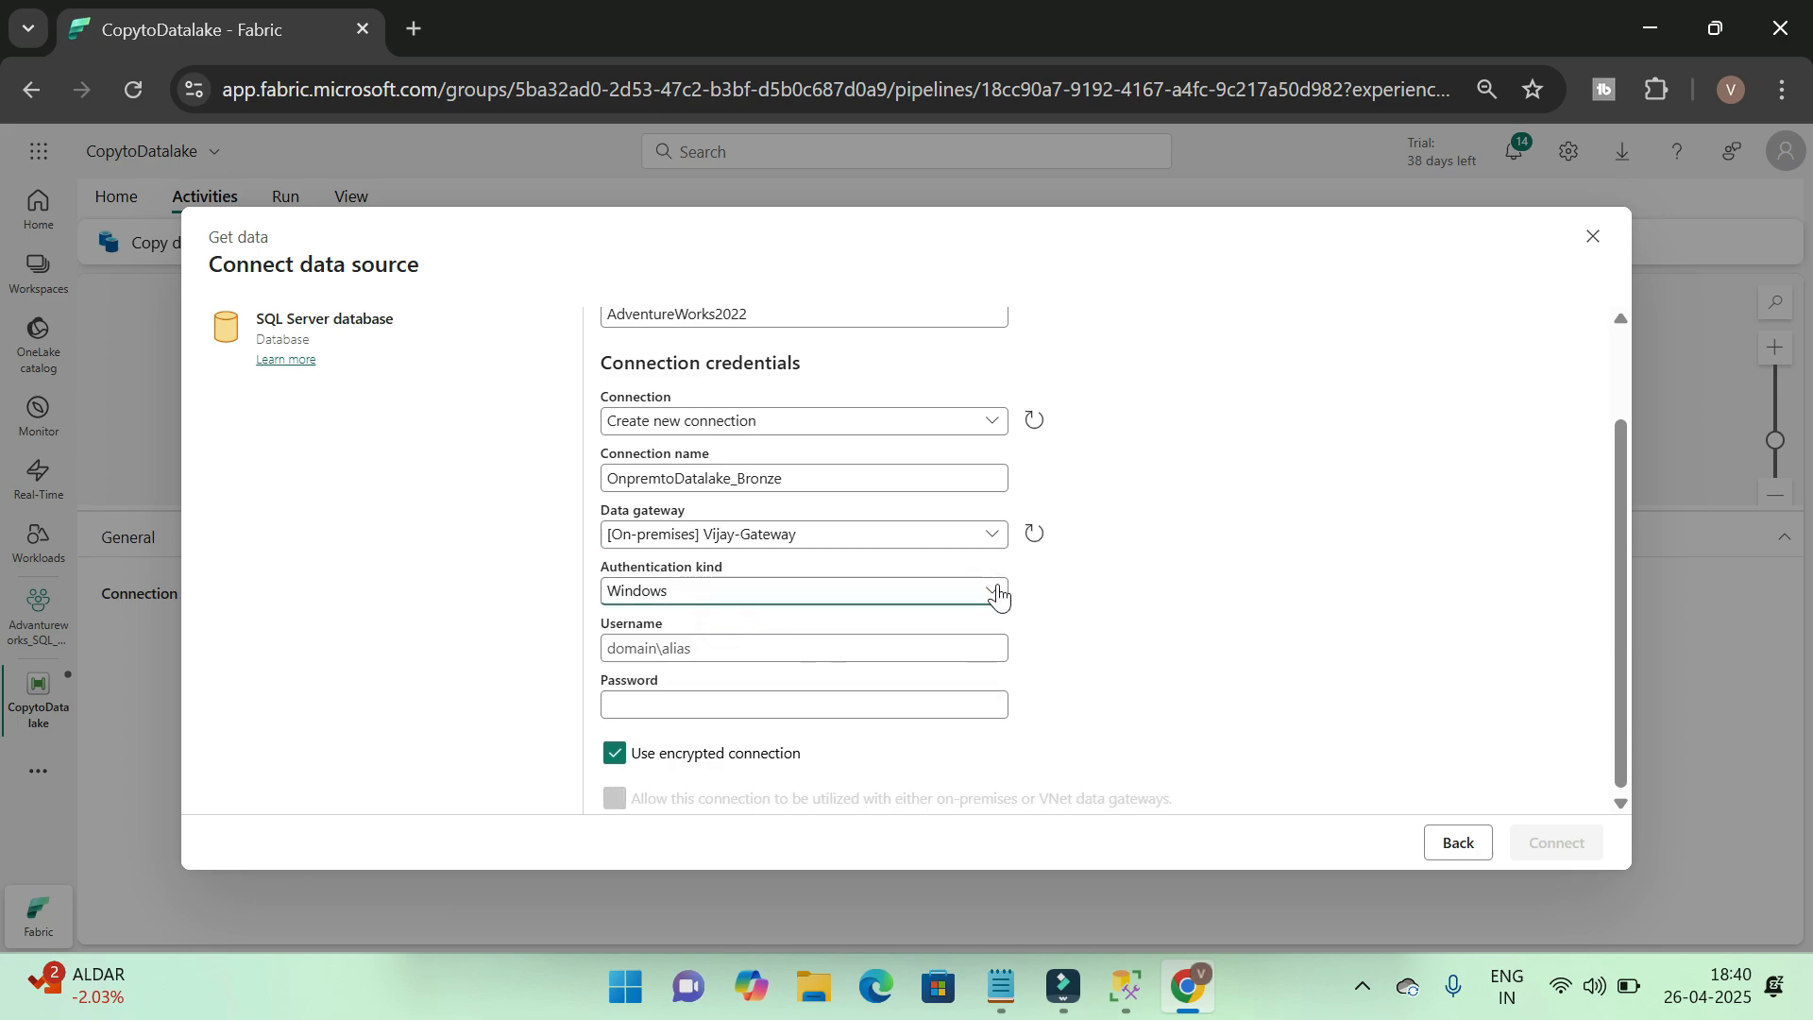
Fill the connection's username with the user name copied from the SQL Server connection properties
key("alt+Tab")
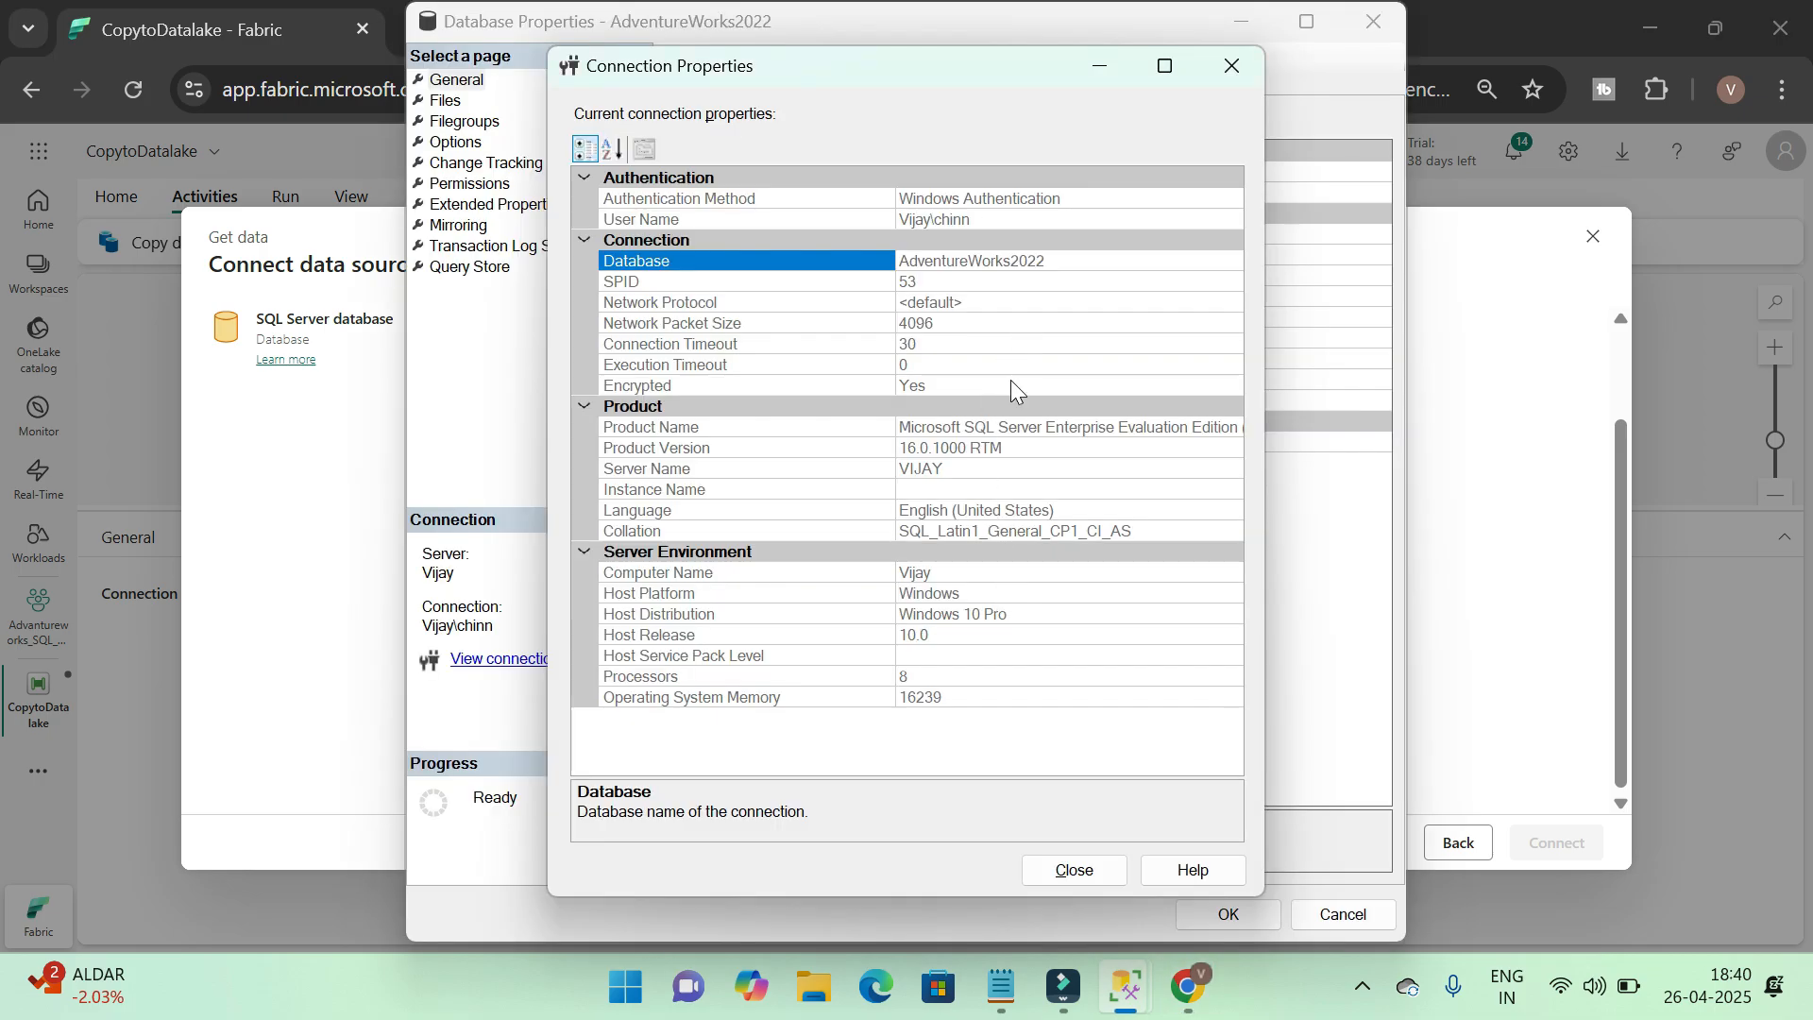
left_click(993, 220)
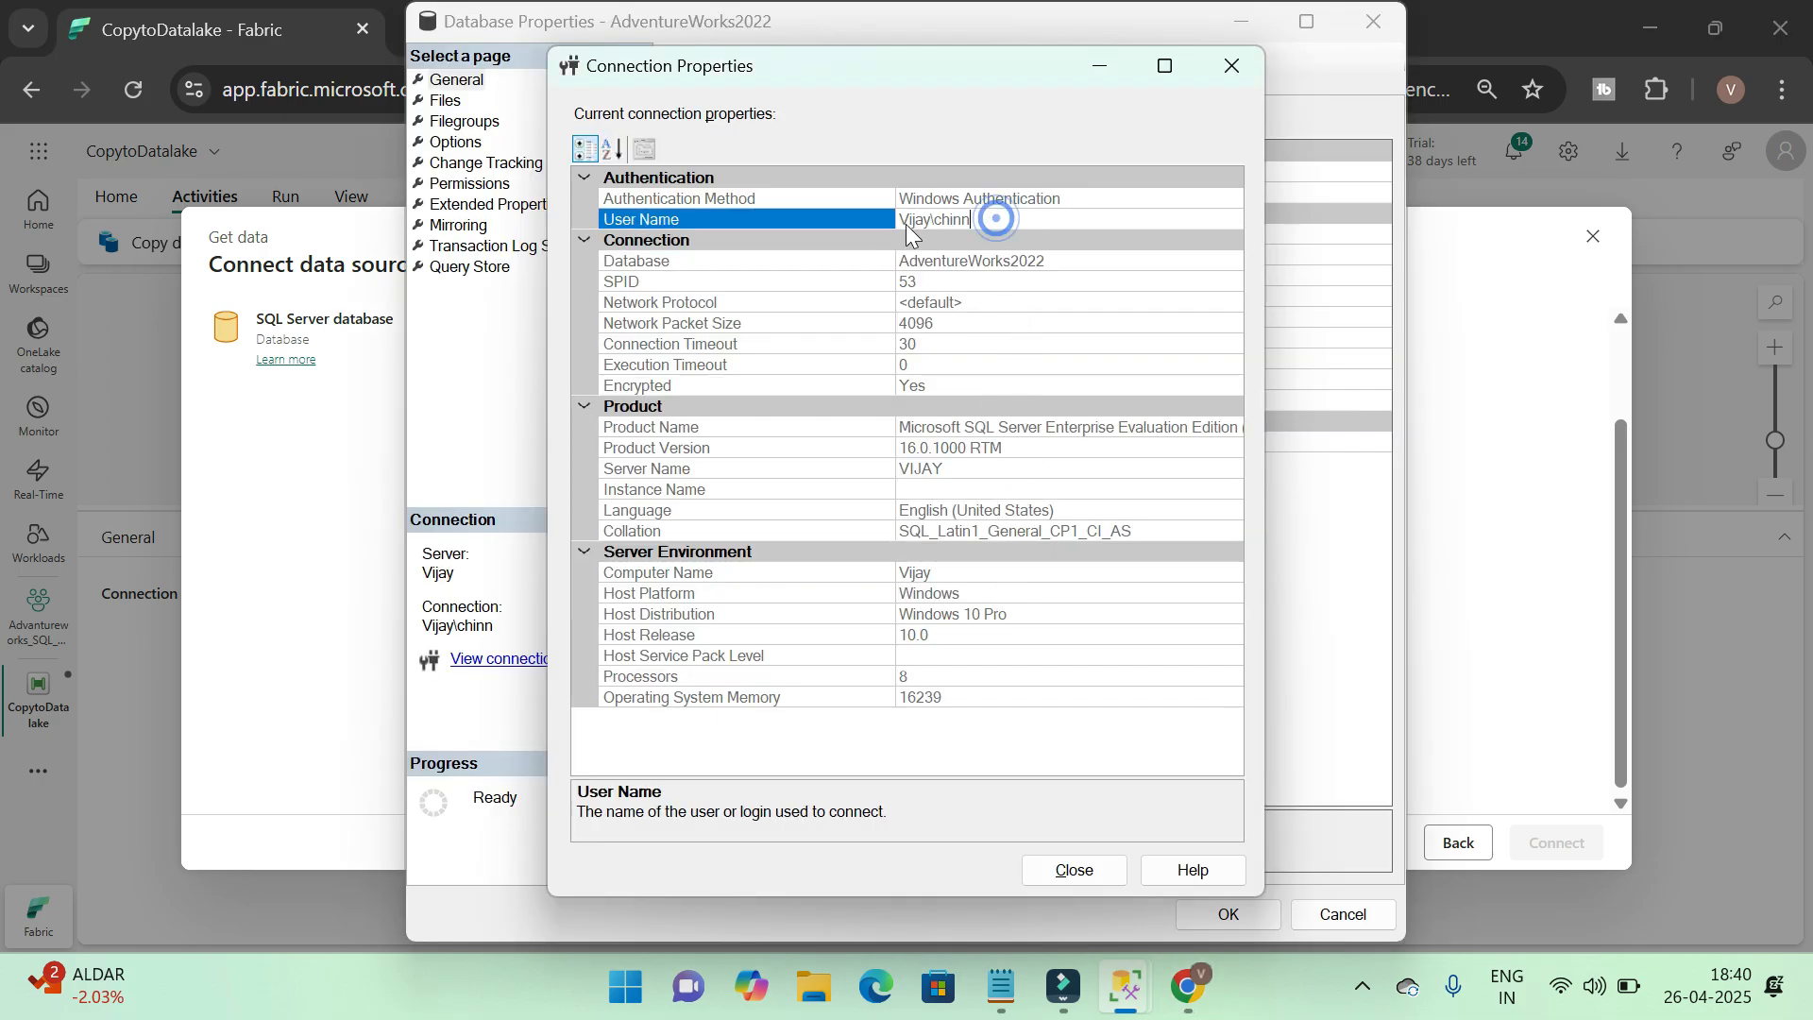
left_click(993, 220)
key("ctrl+c")
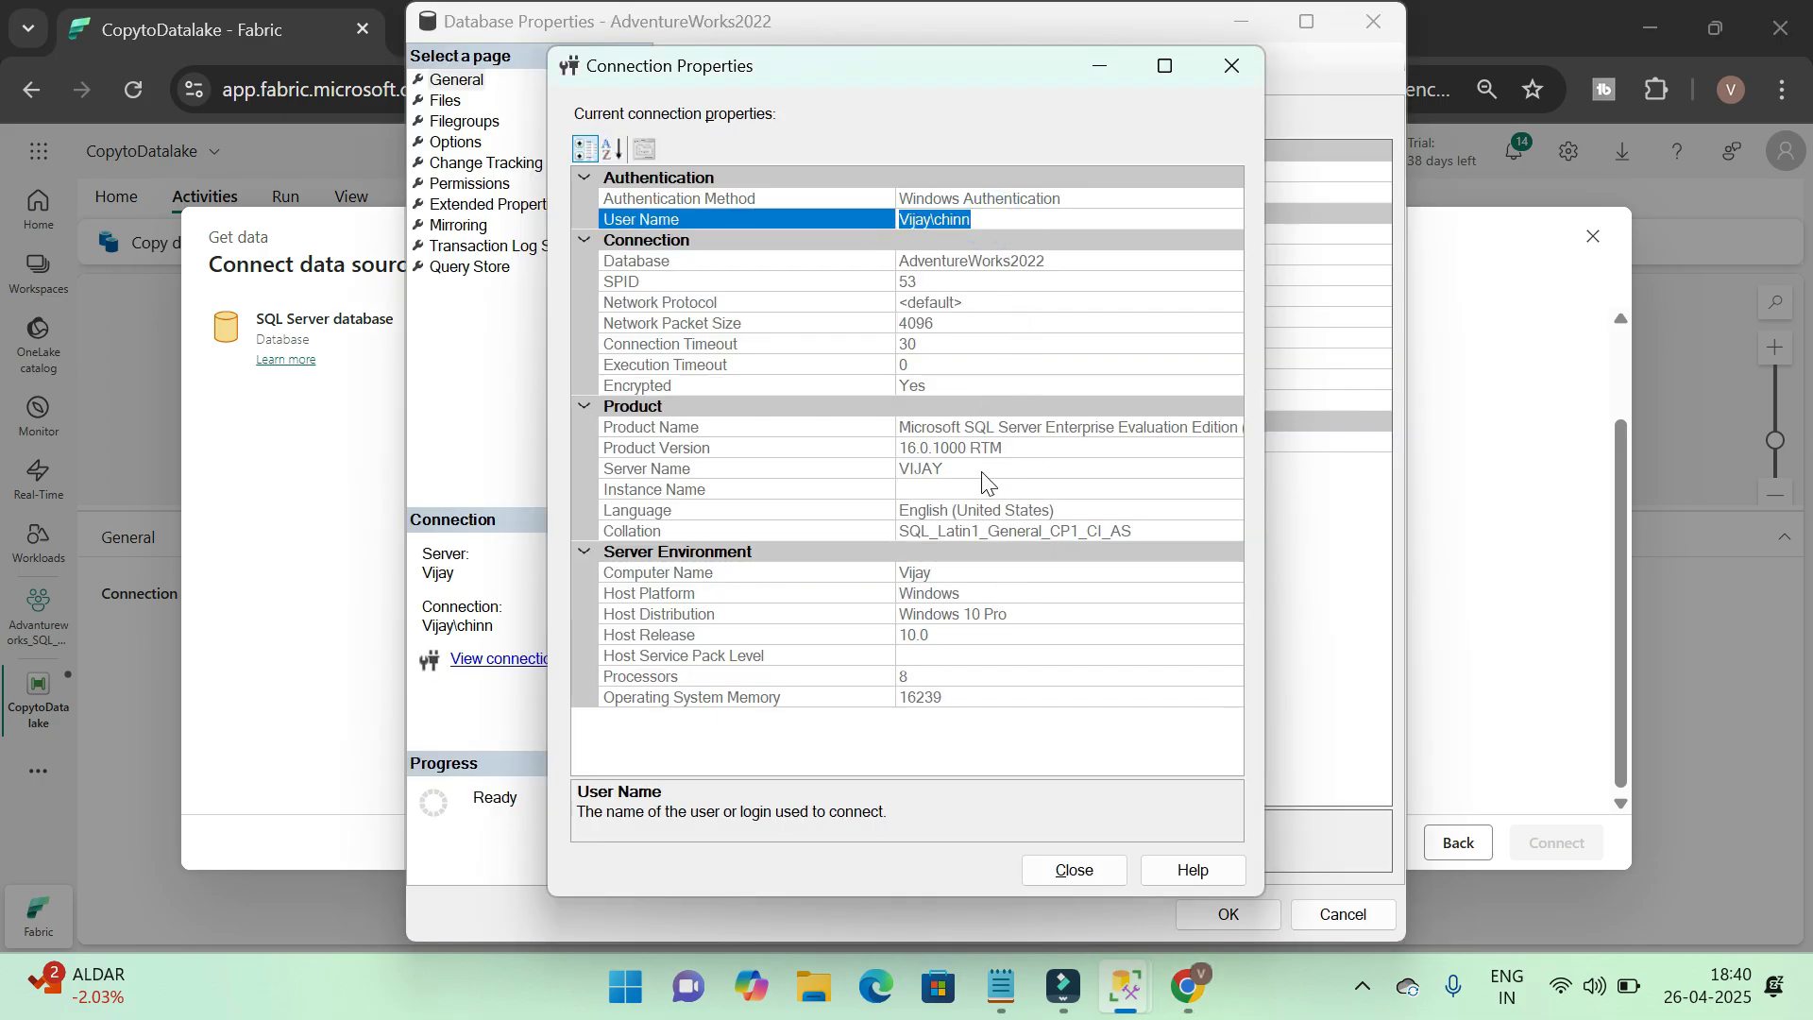
key("alt+Tab")
left_click(681, 648)
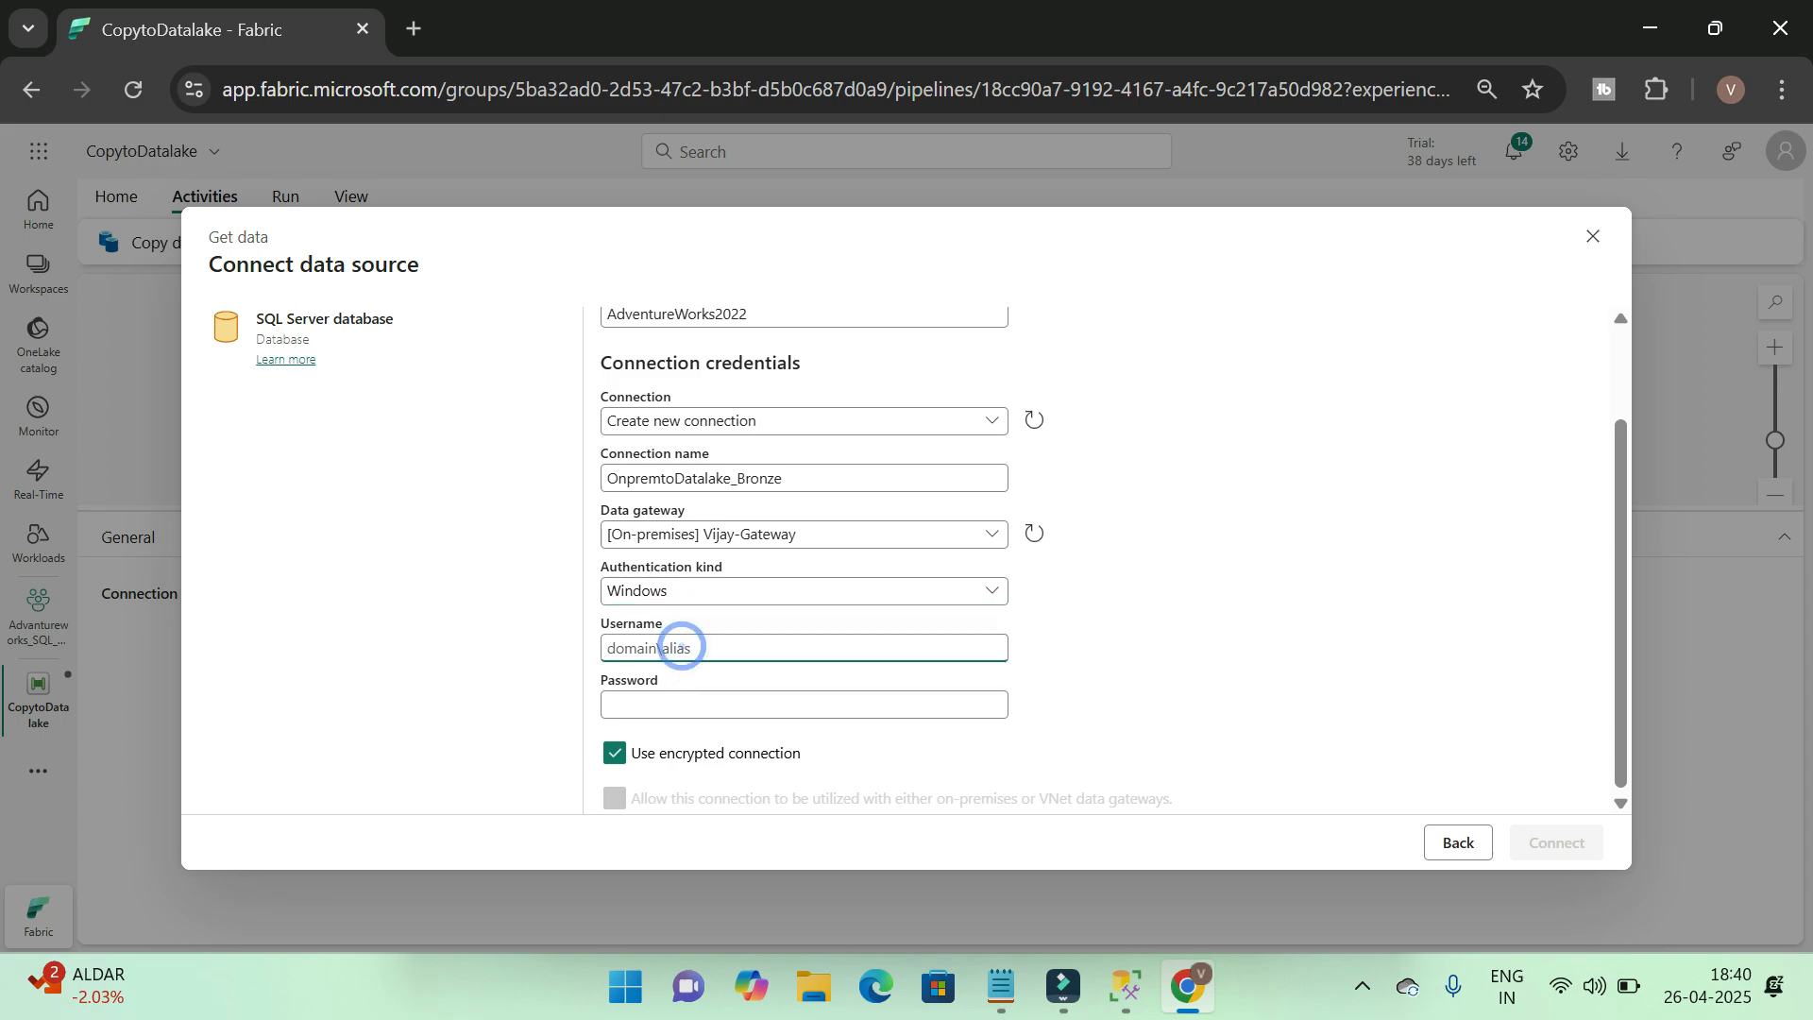
key("ctrl+v")
key("Tab")
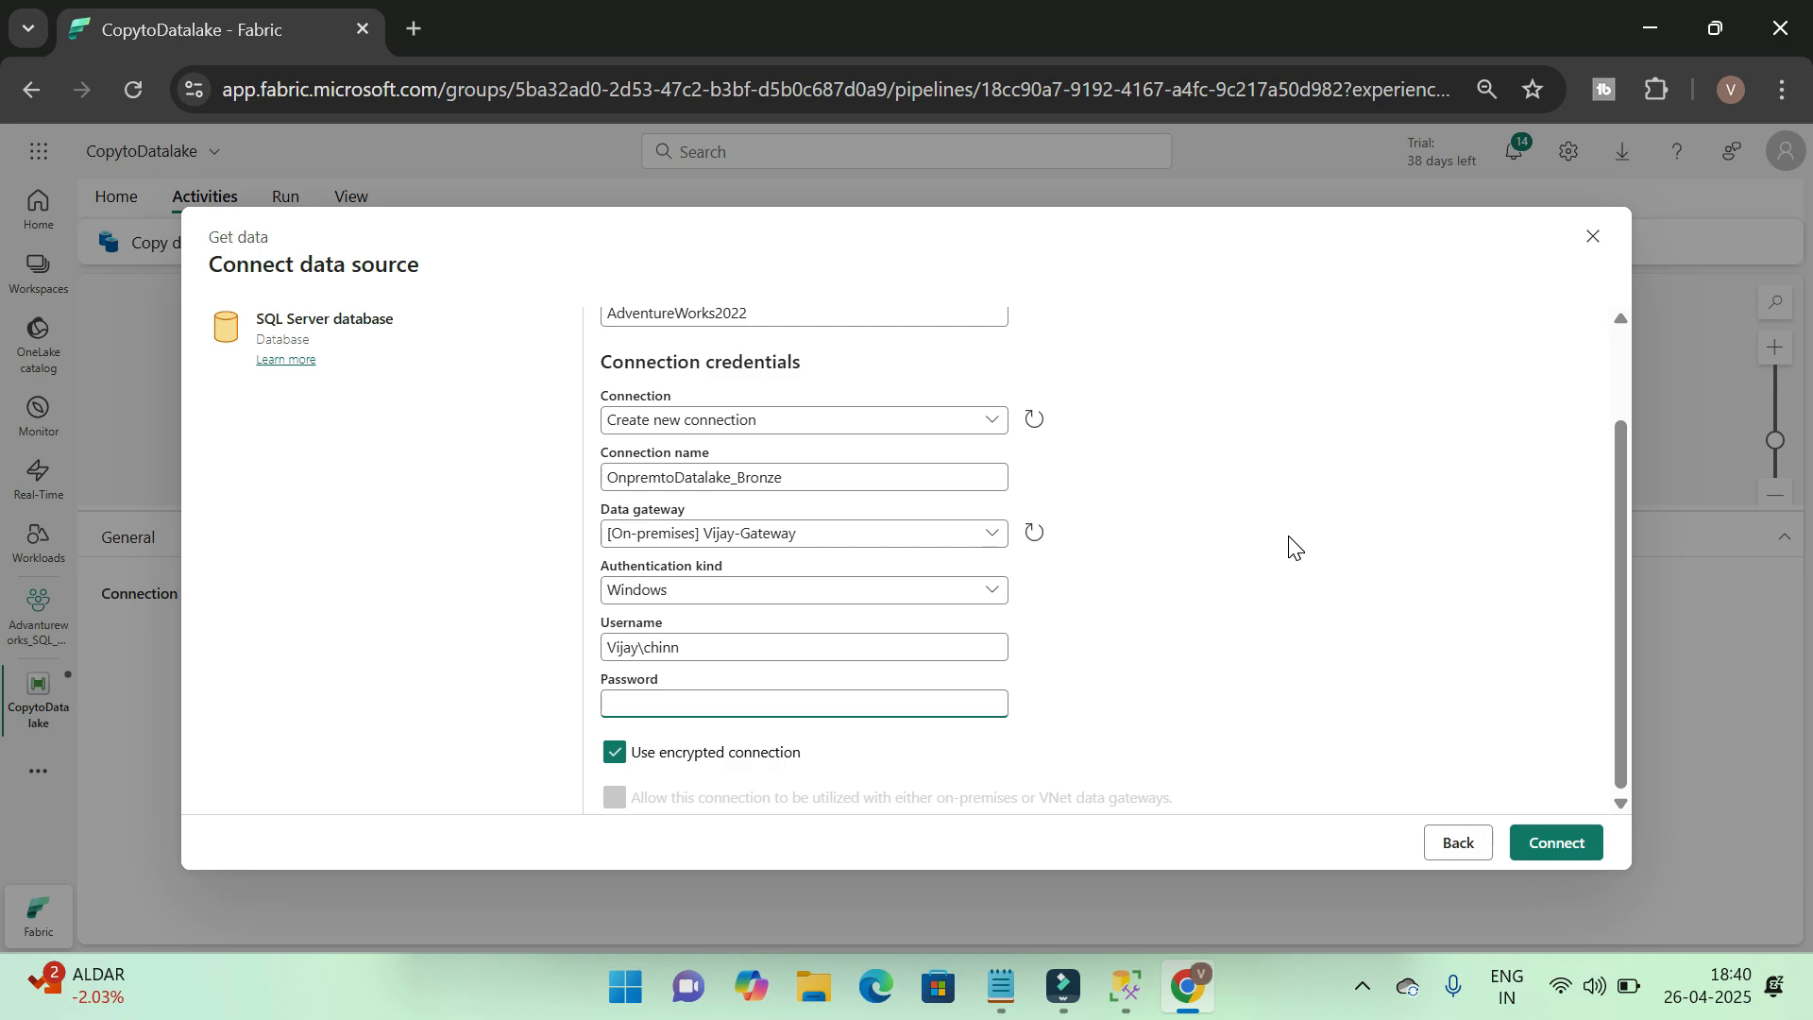
Enter the Windows account password and try to connect to the SQL Server data source
type("••")
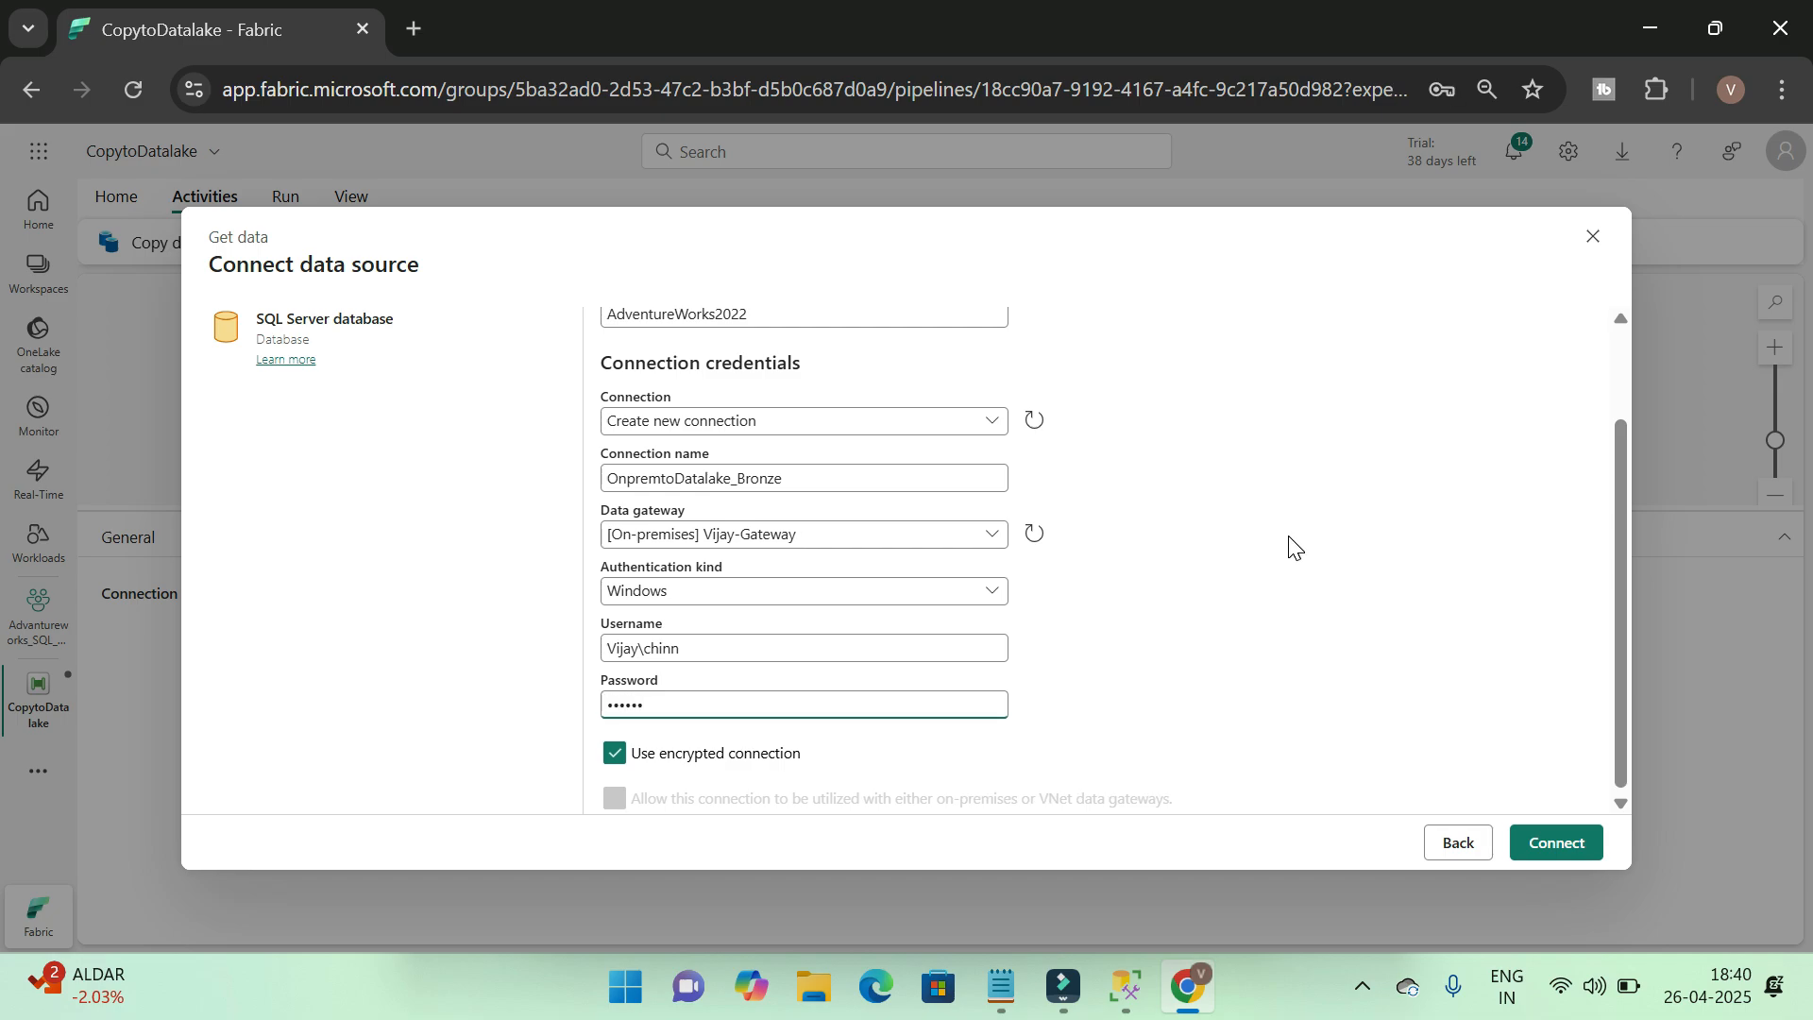
type("•••••••")
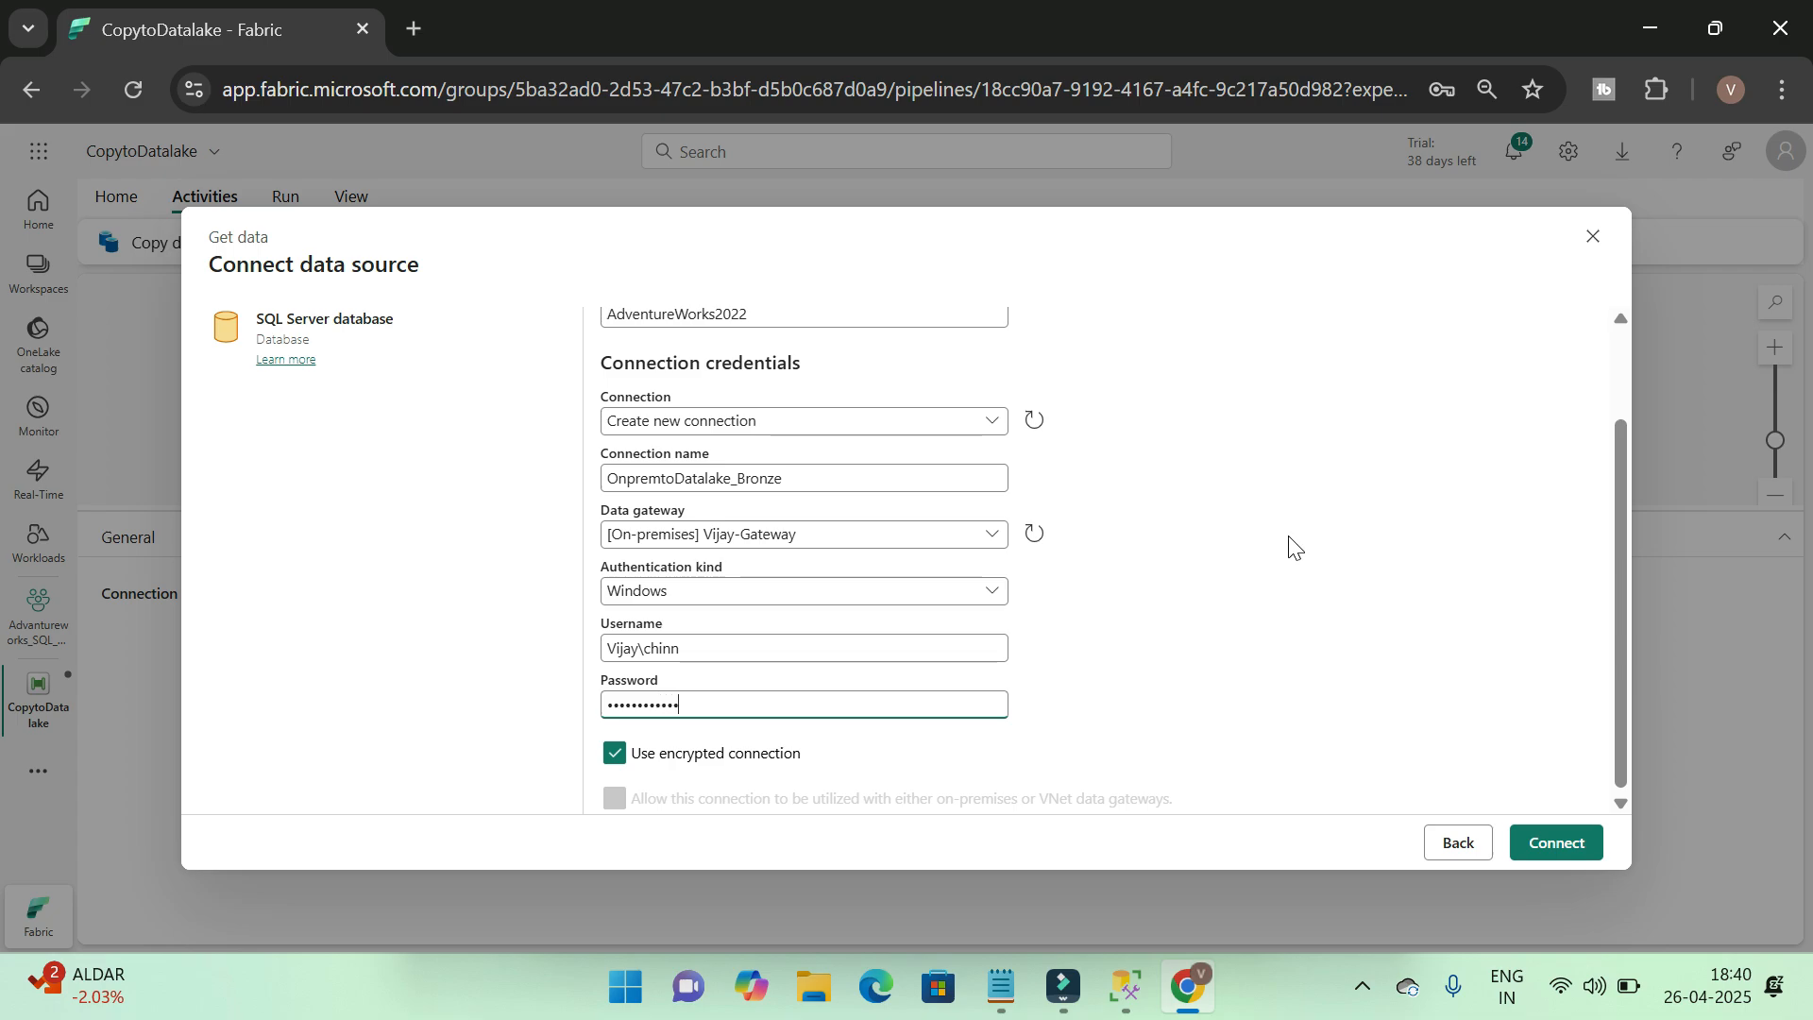
left_click(1562, 842)
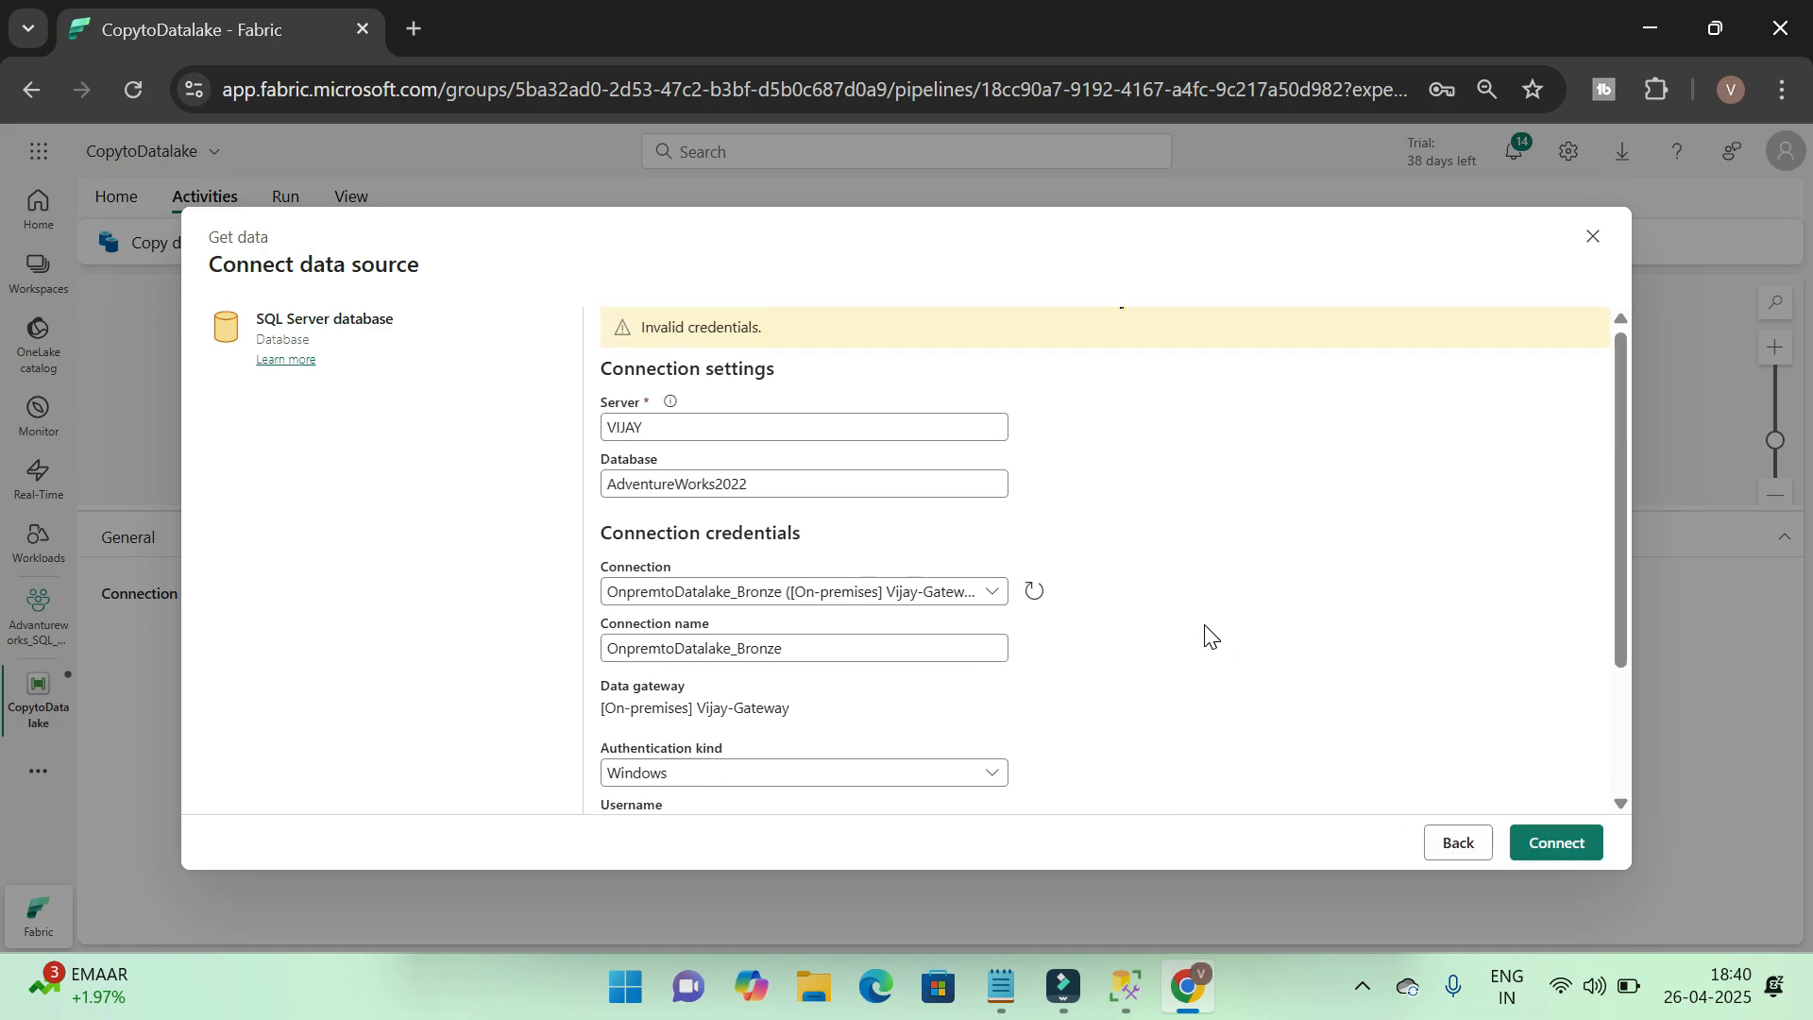
Replace the connection's password with the correct account password and try connecting again
scroll(1207, 635, "down", 1)
left_click(807, 705)
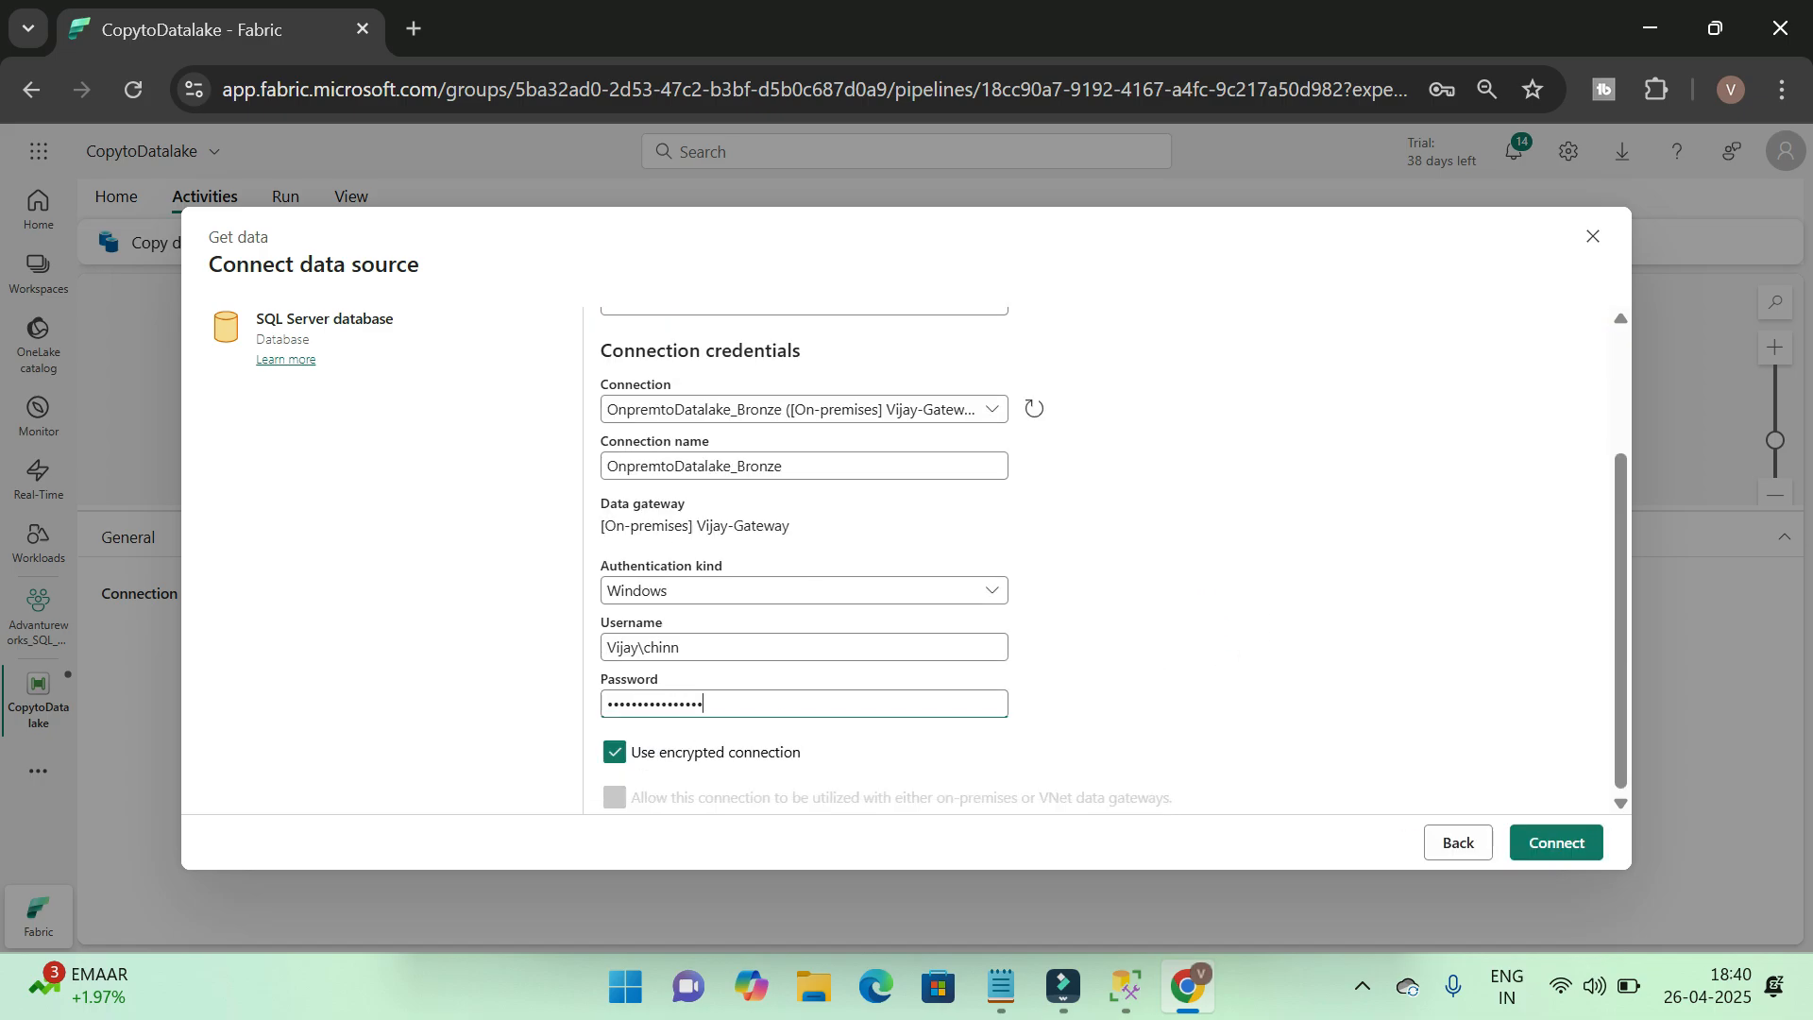
key("ctrl+a")
key("BackSpace")
type("•••")
key("BackSpace")
key("BackSpace")
key("BackSpace")
key("BackSpace")
key("BackSpace")
key("BackSpace")
key("BackSpace")
key("BackSpace")
key("BackSpace")
key("BackSpace")
key("BackSpace")
type("••••••")
left_click(1595, 841)
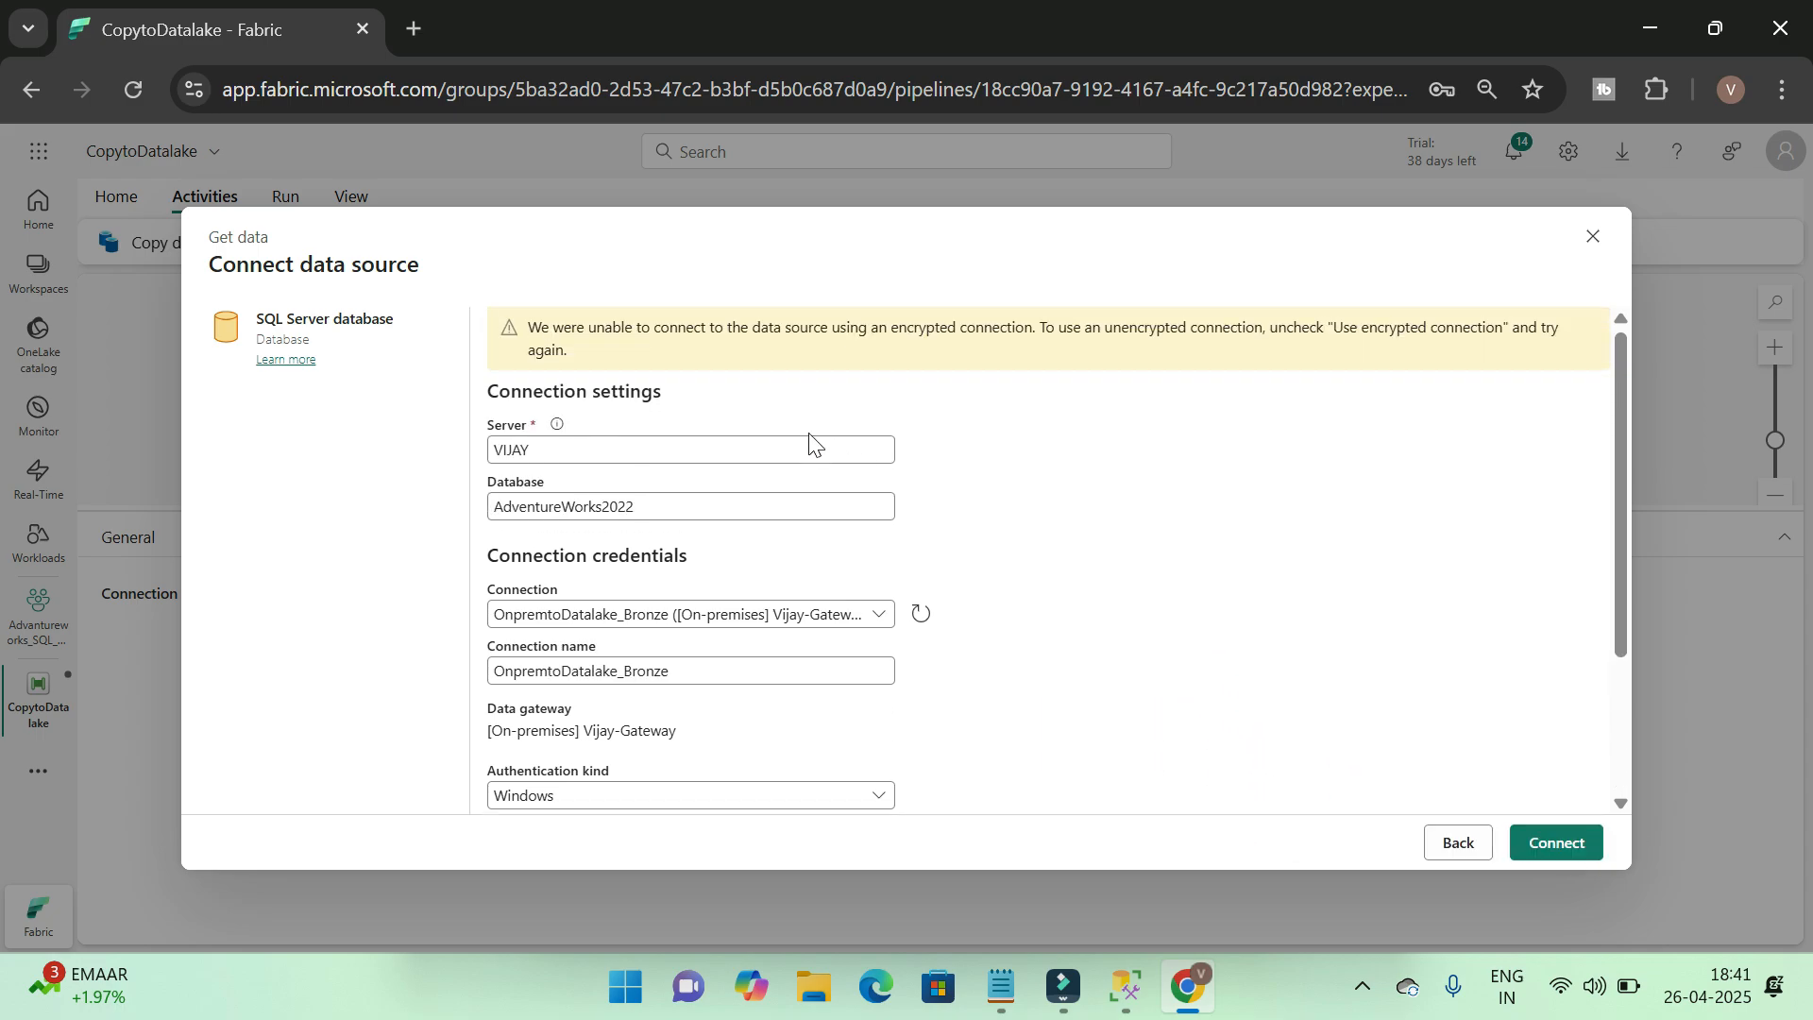
Disable the encrypted connection option and connect to the SQL Server data source
scroll(945, 567, "down", 3)
left_click(502, 753)
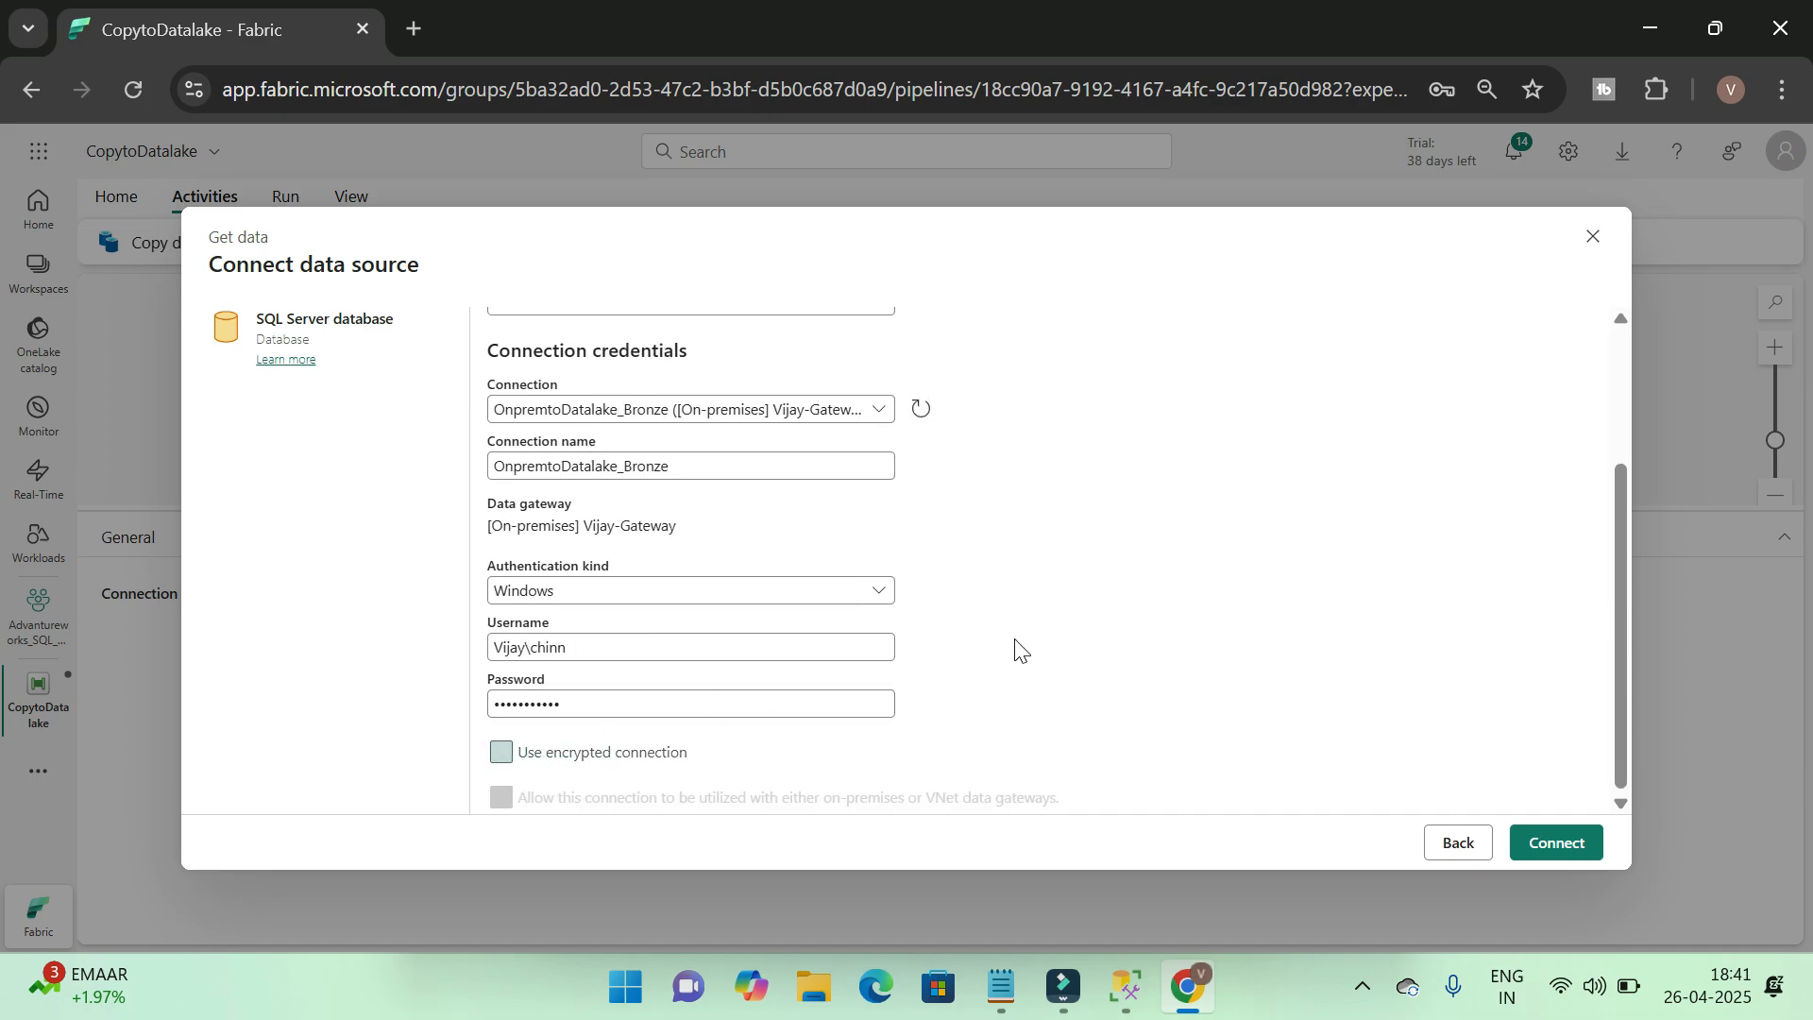
left_click(1556, 843)
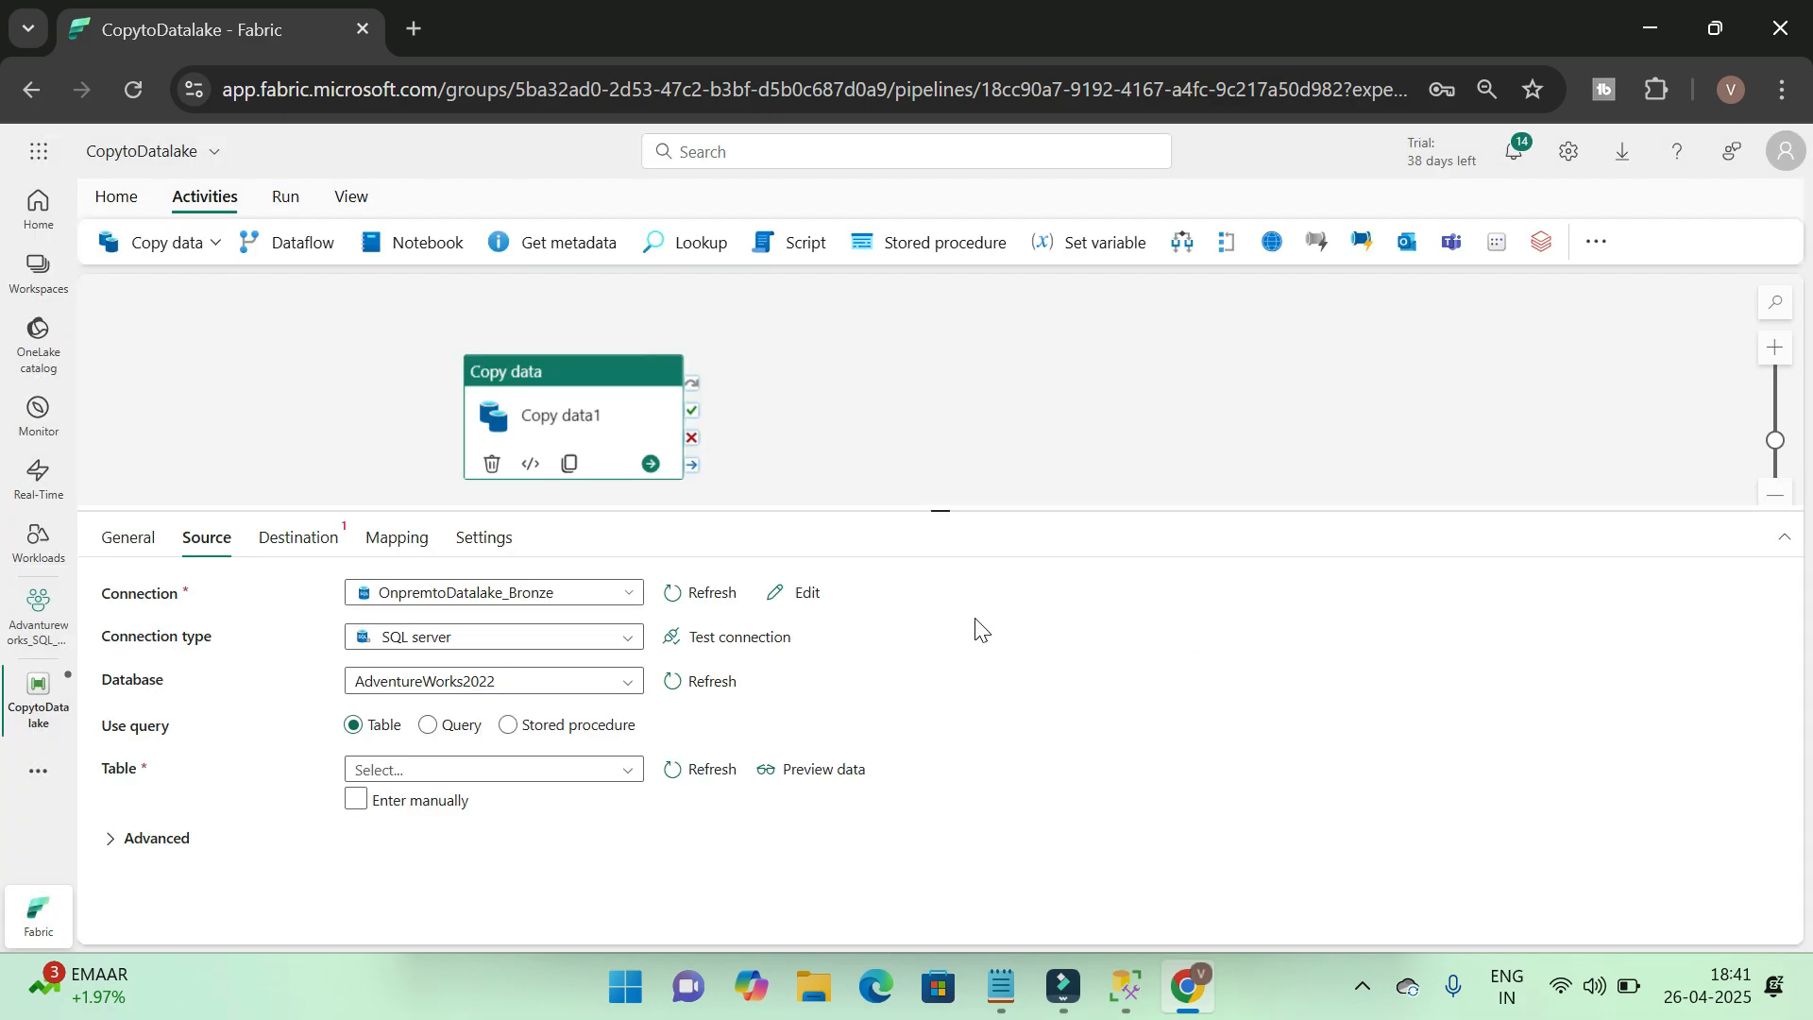
Test the source connection and choose Sales.Customer as the source table of the copy activity
left_click(741, 638)
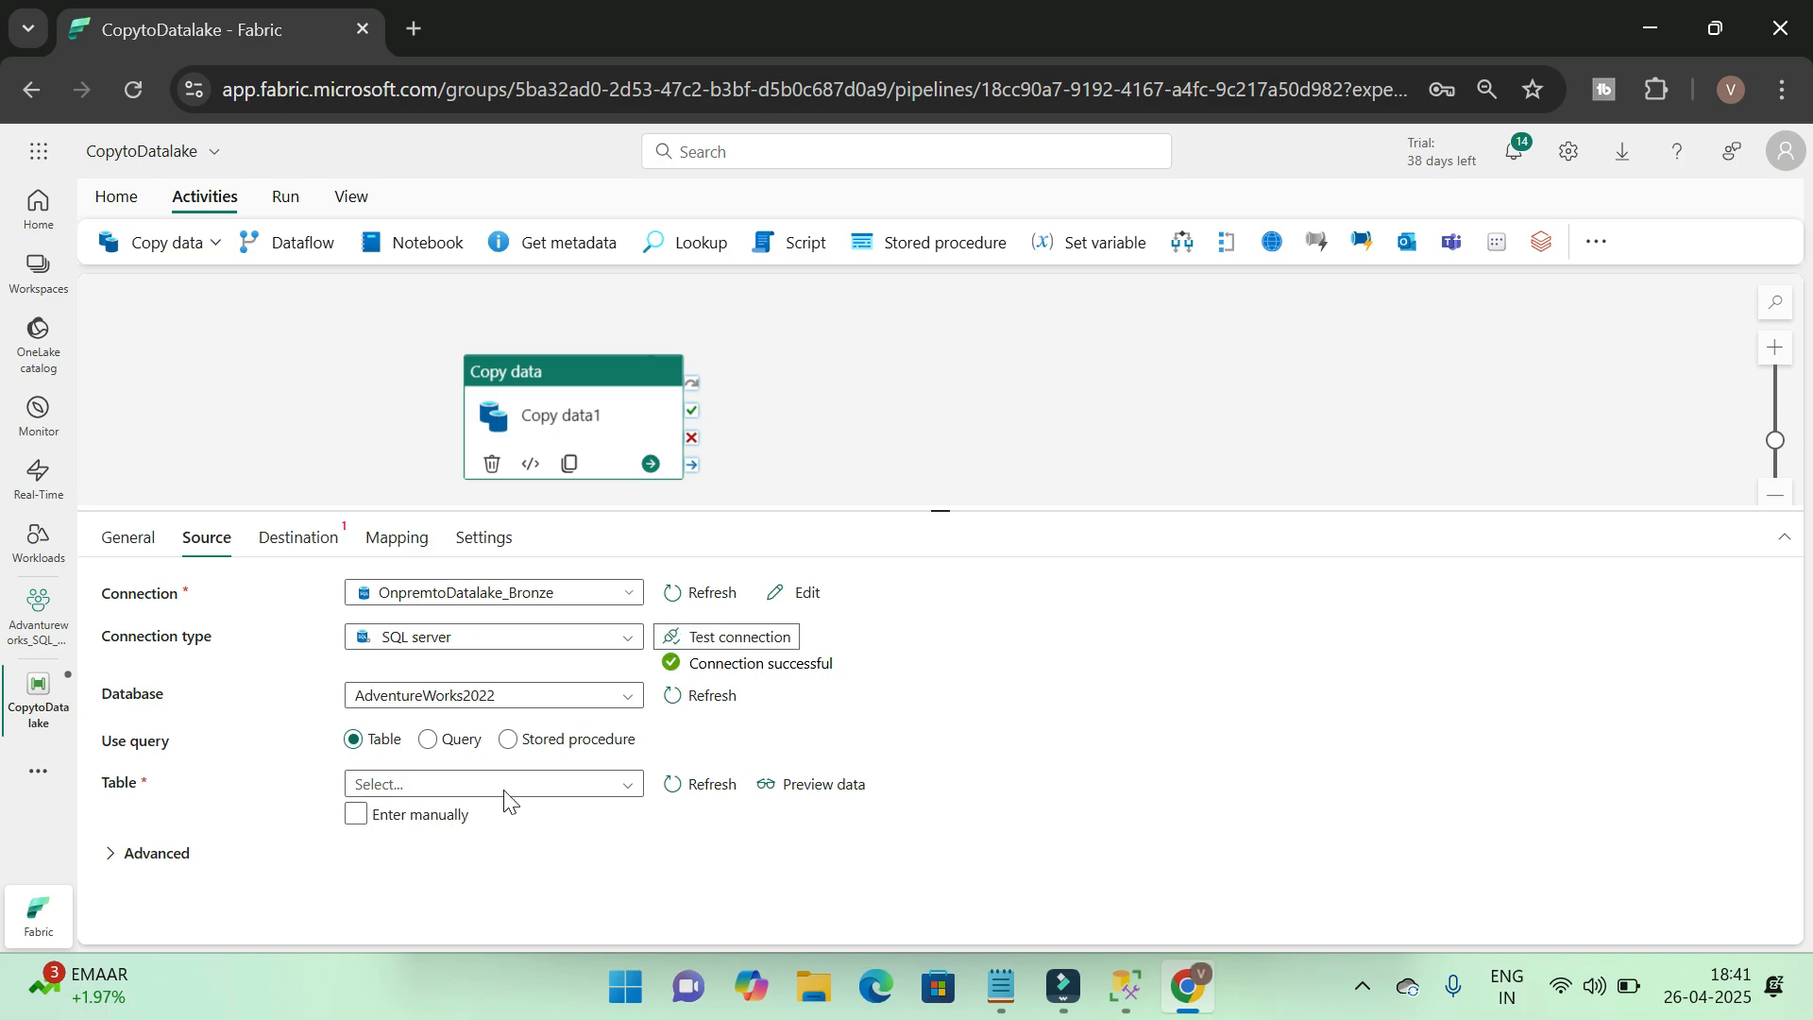
left_click(555, 784)
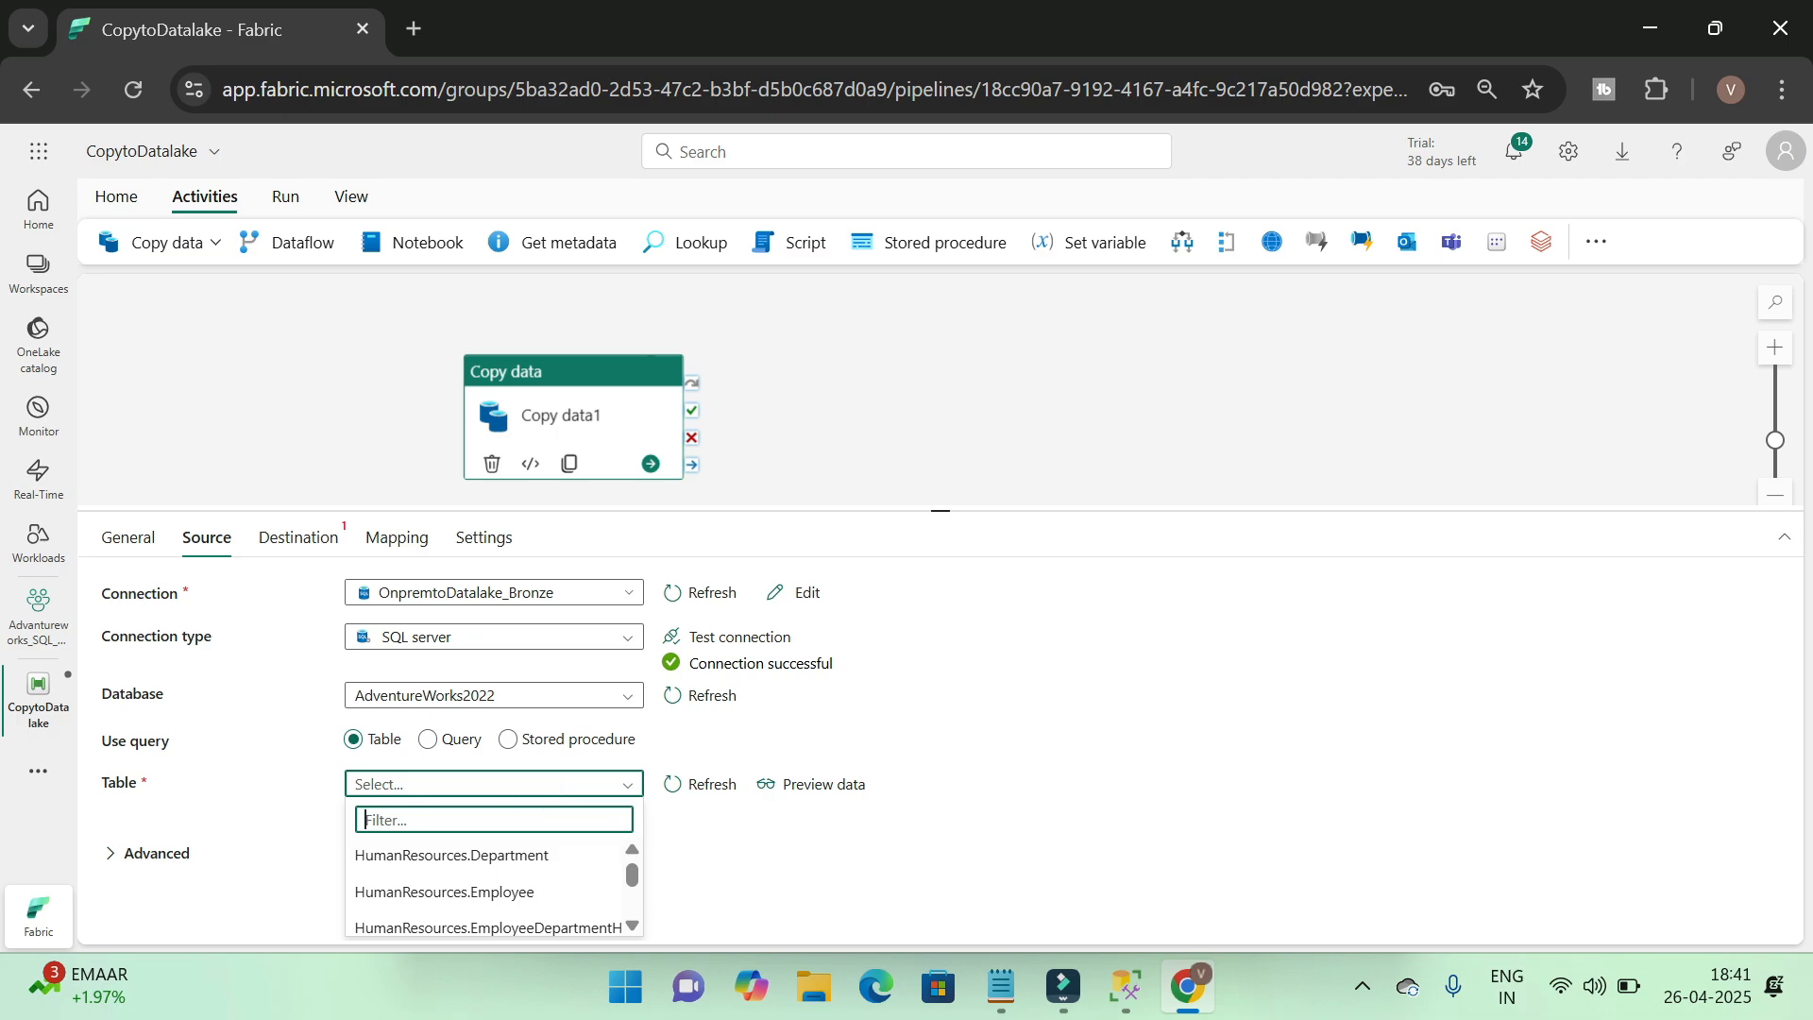
type("sales.")
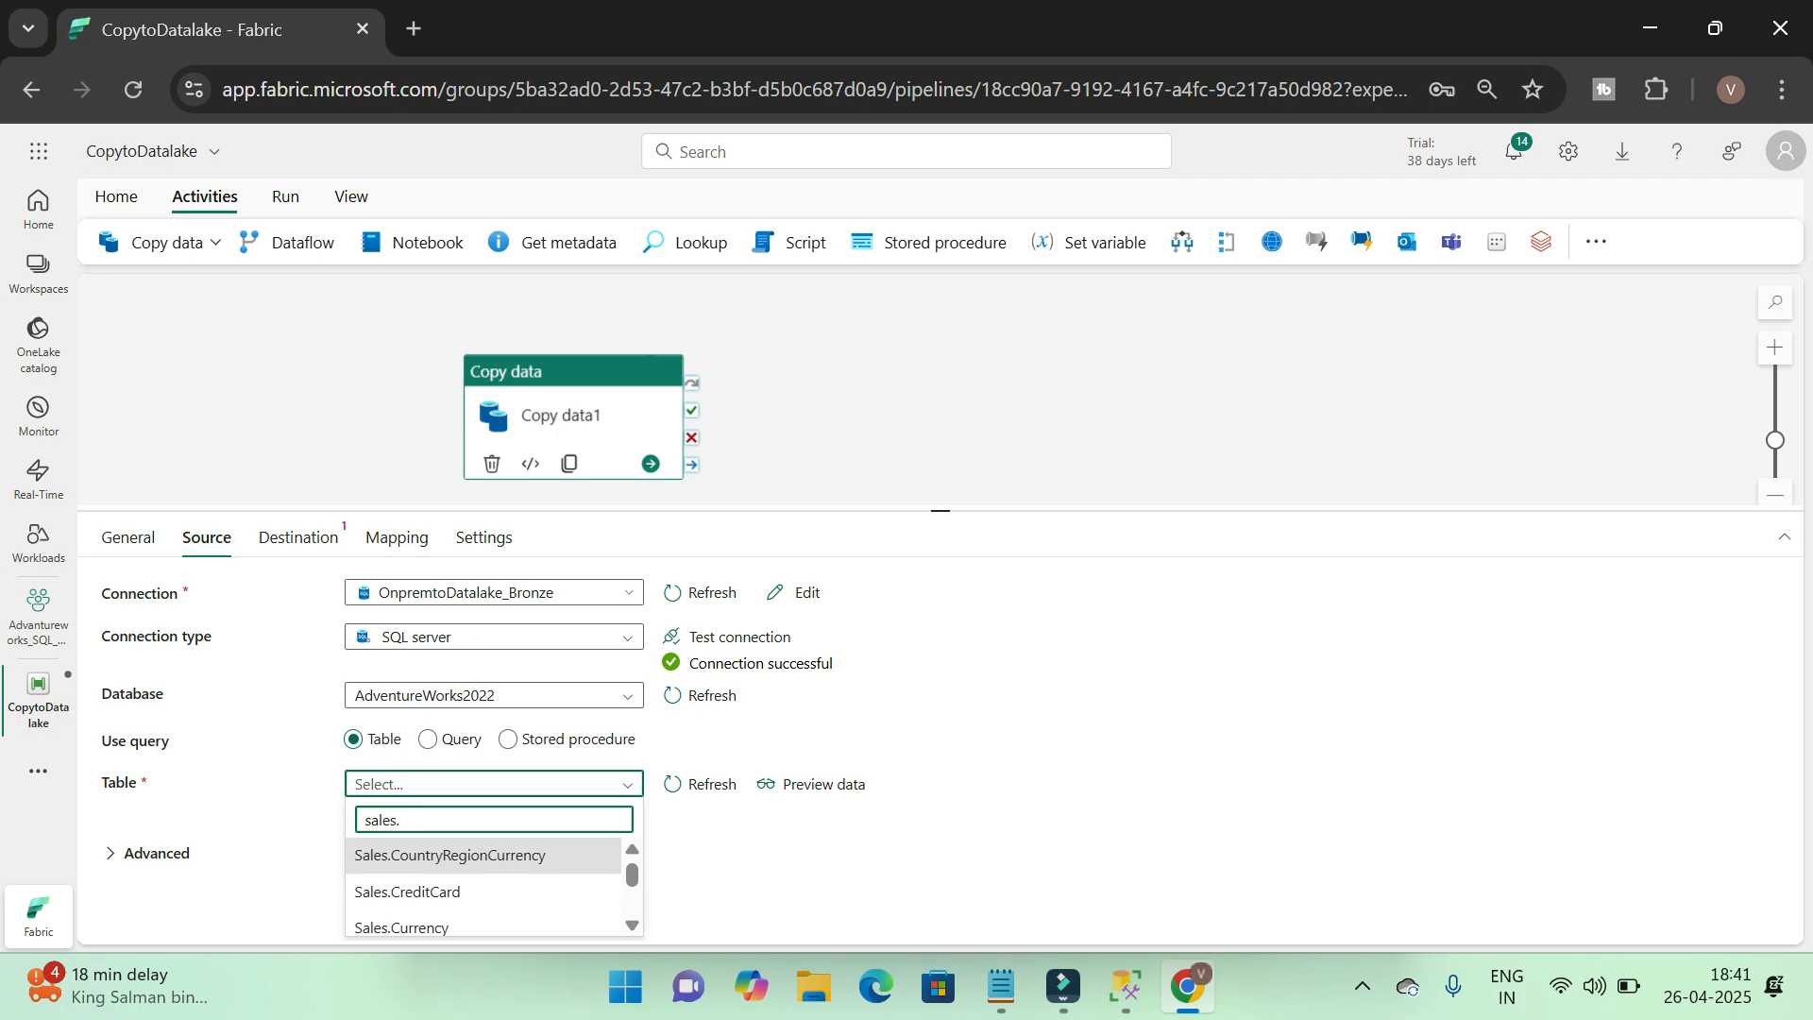
type("cus")
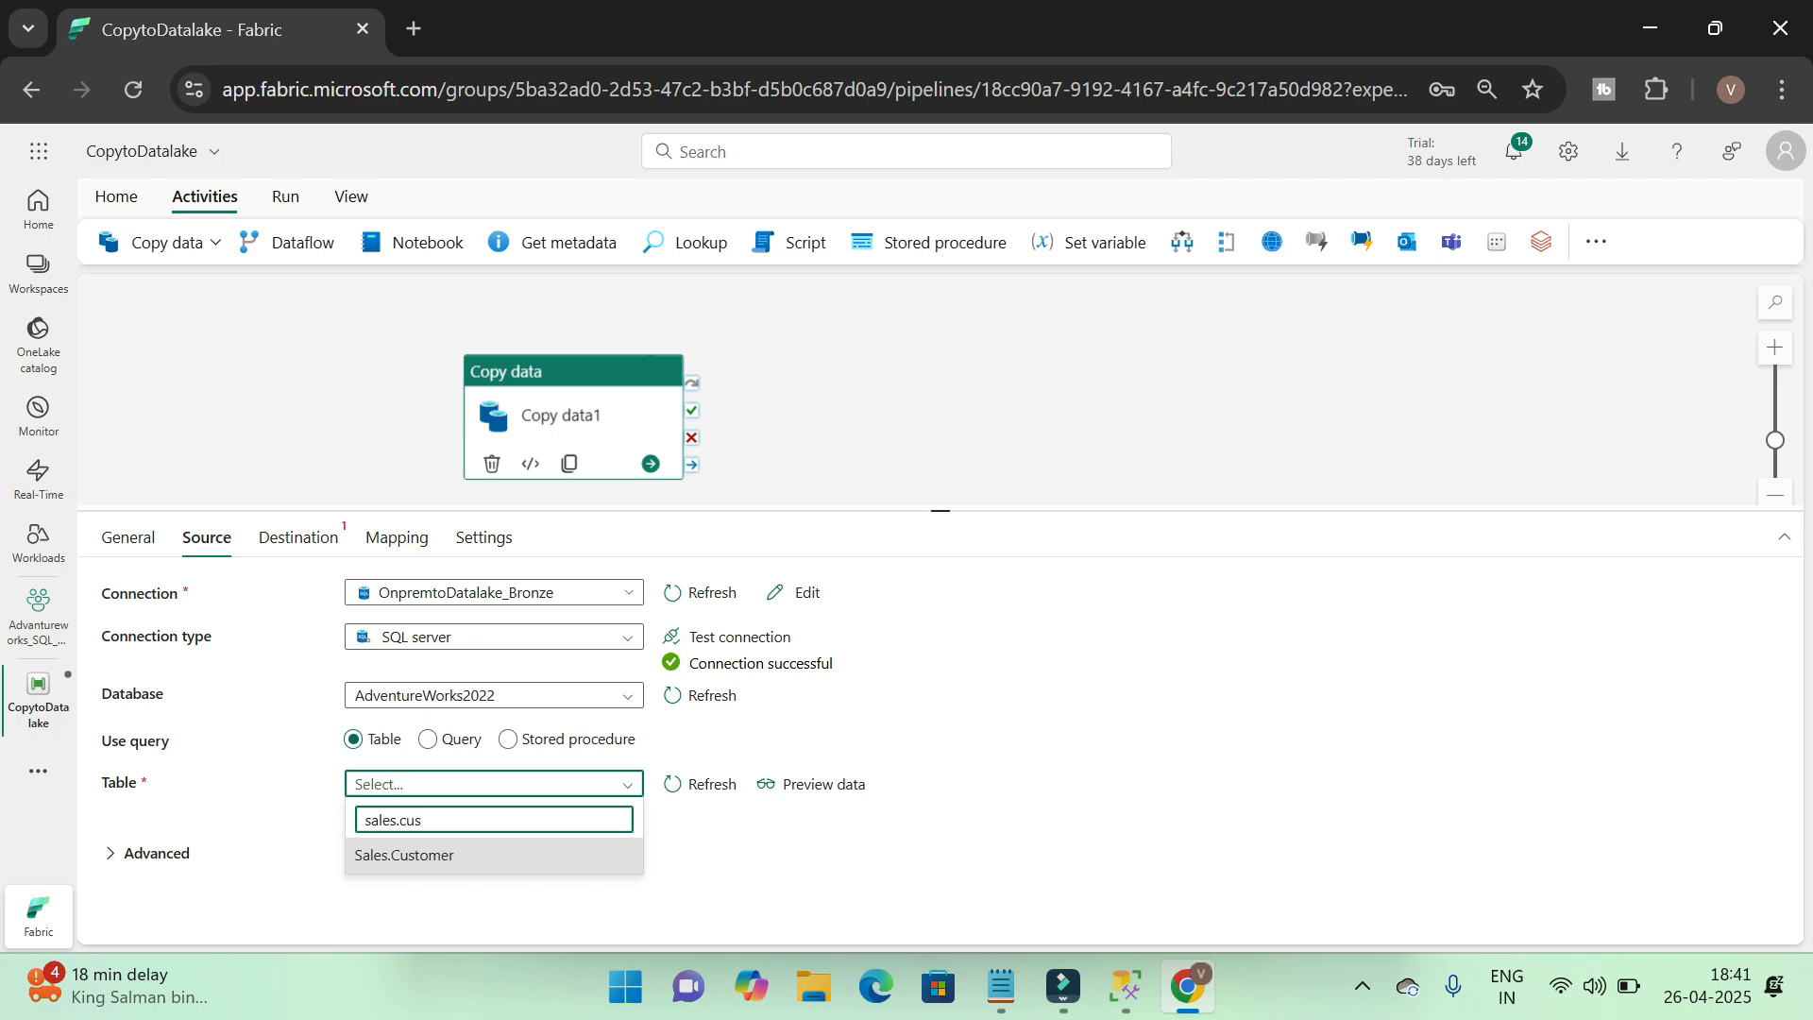
left_click(404, 855)
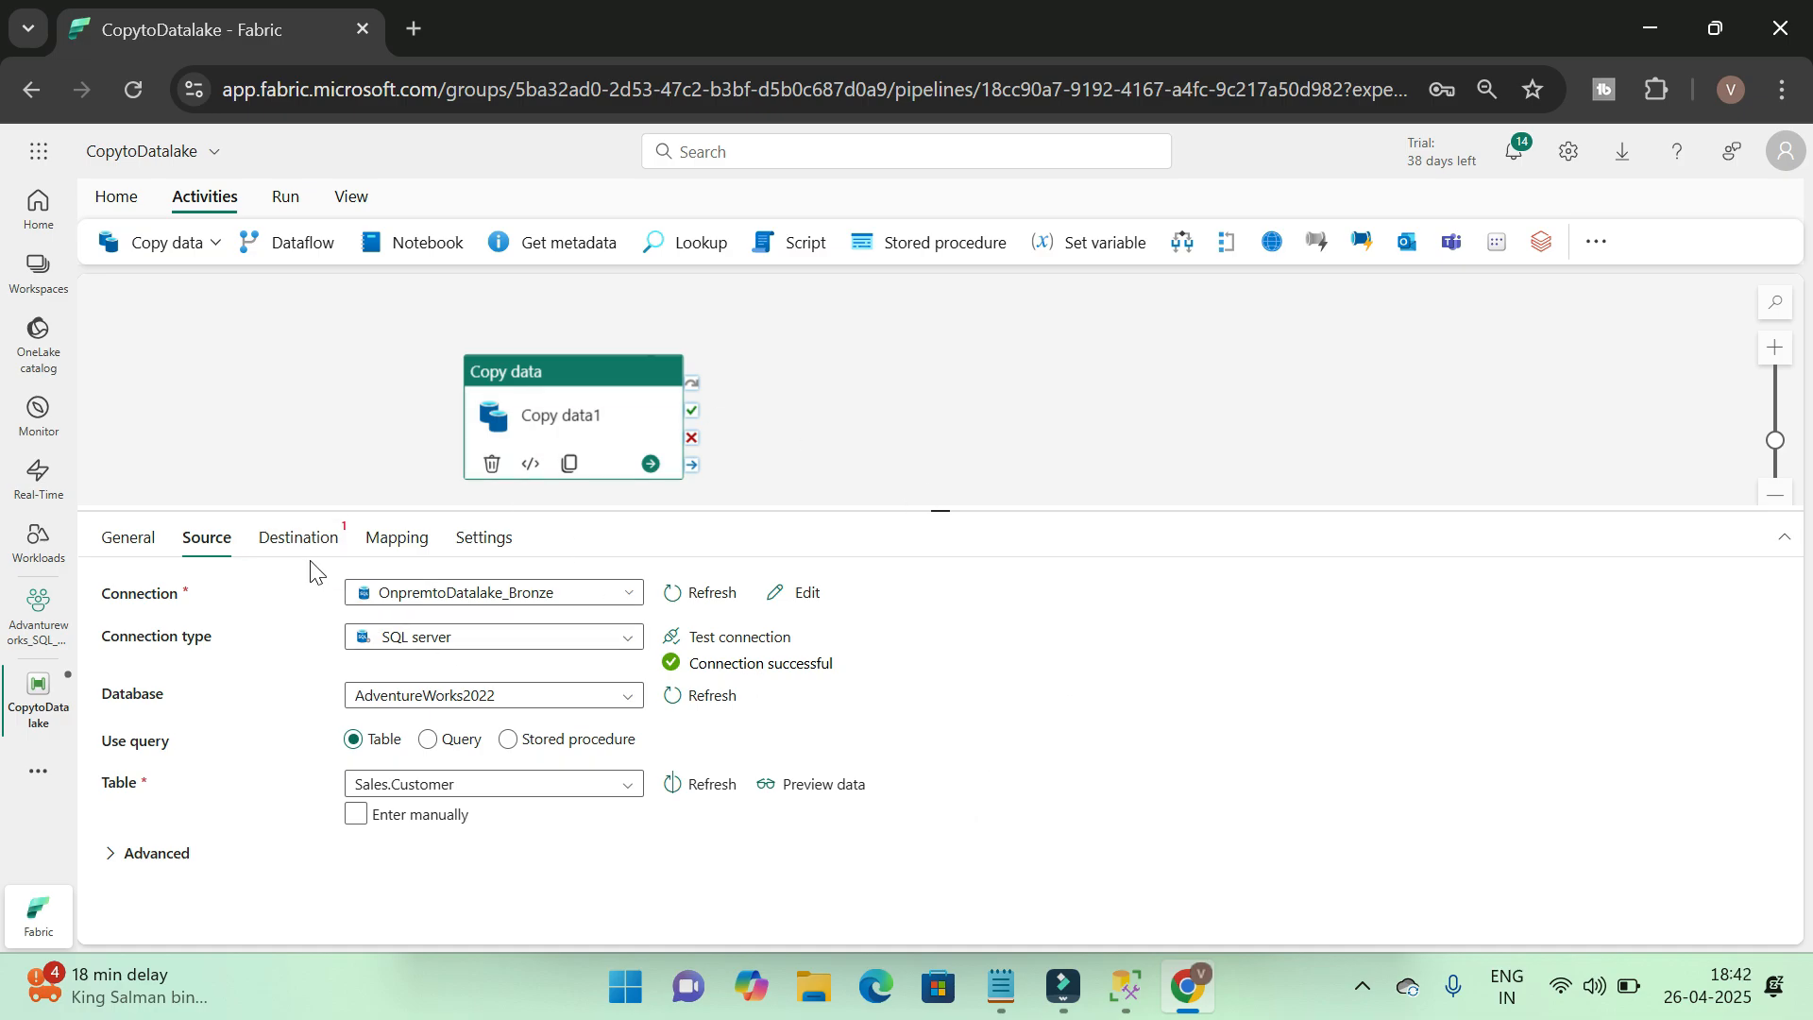
Examine the source's Query and Stored procedure options, return to Table, and review the advanced source settings
left_click(427, 741)
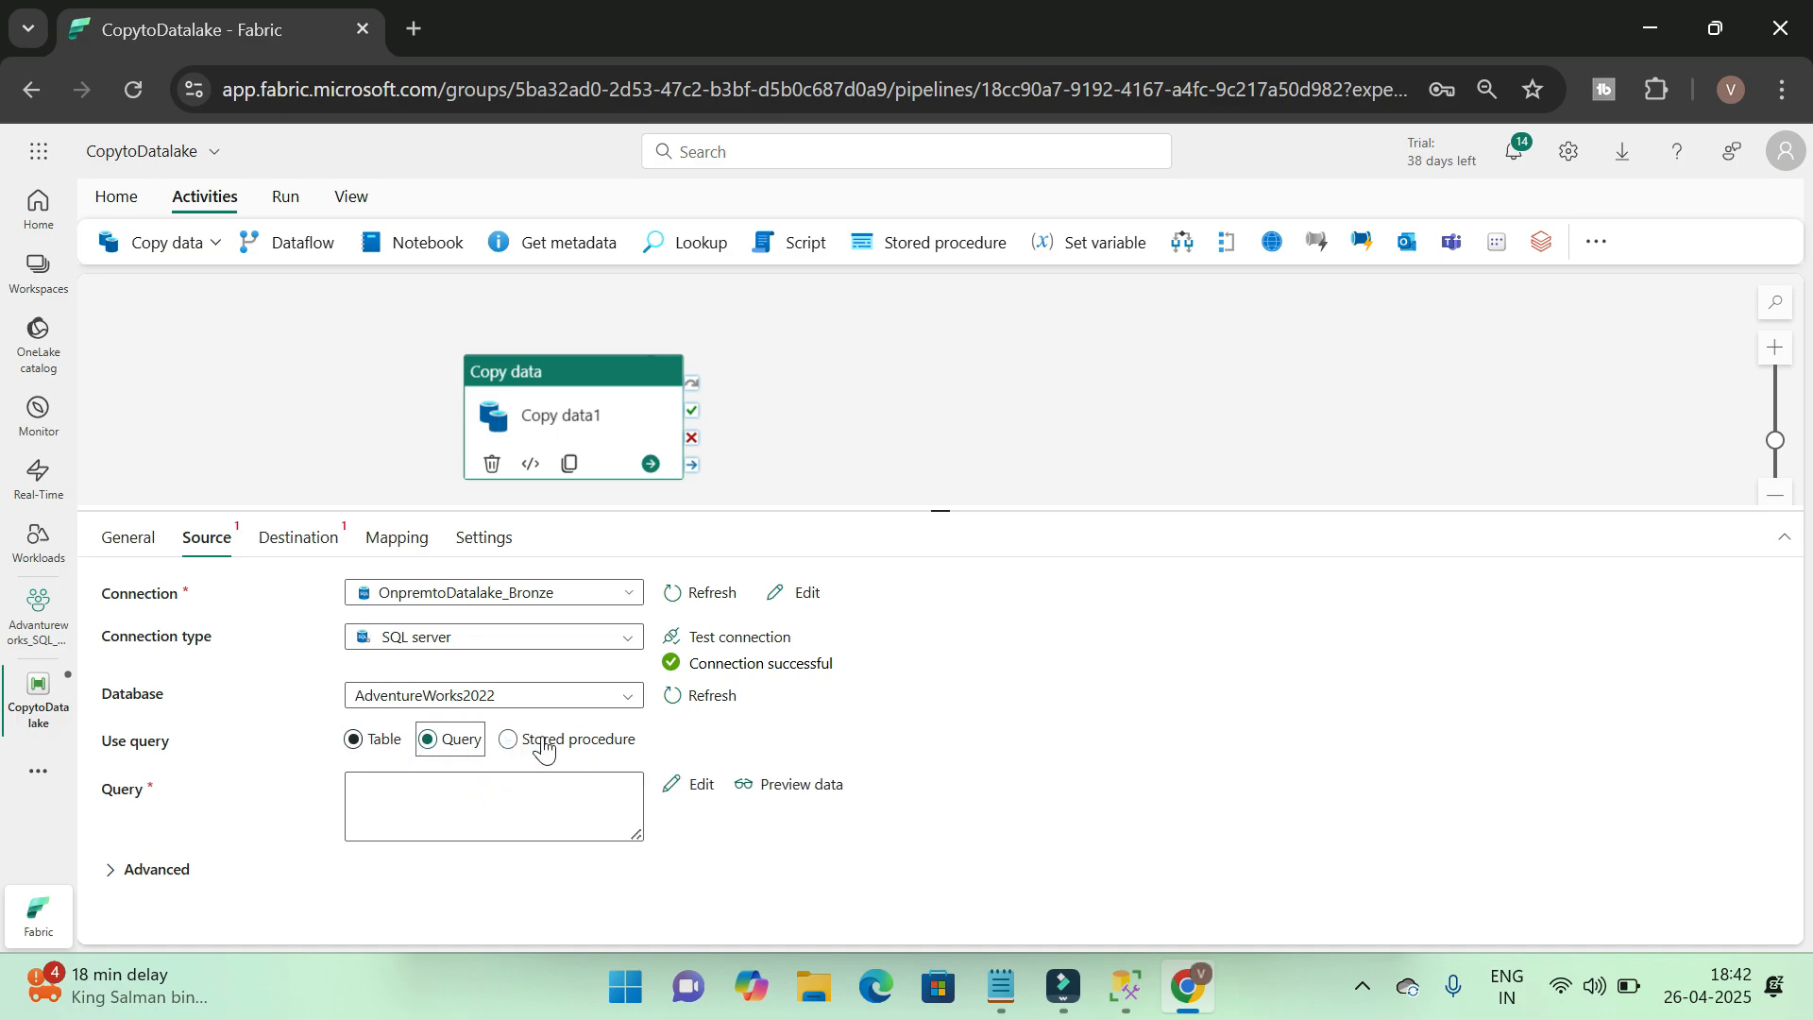
left_click(509, 739)
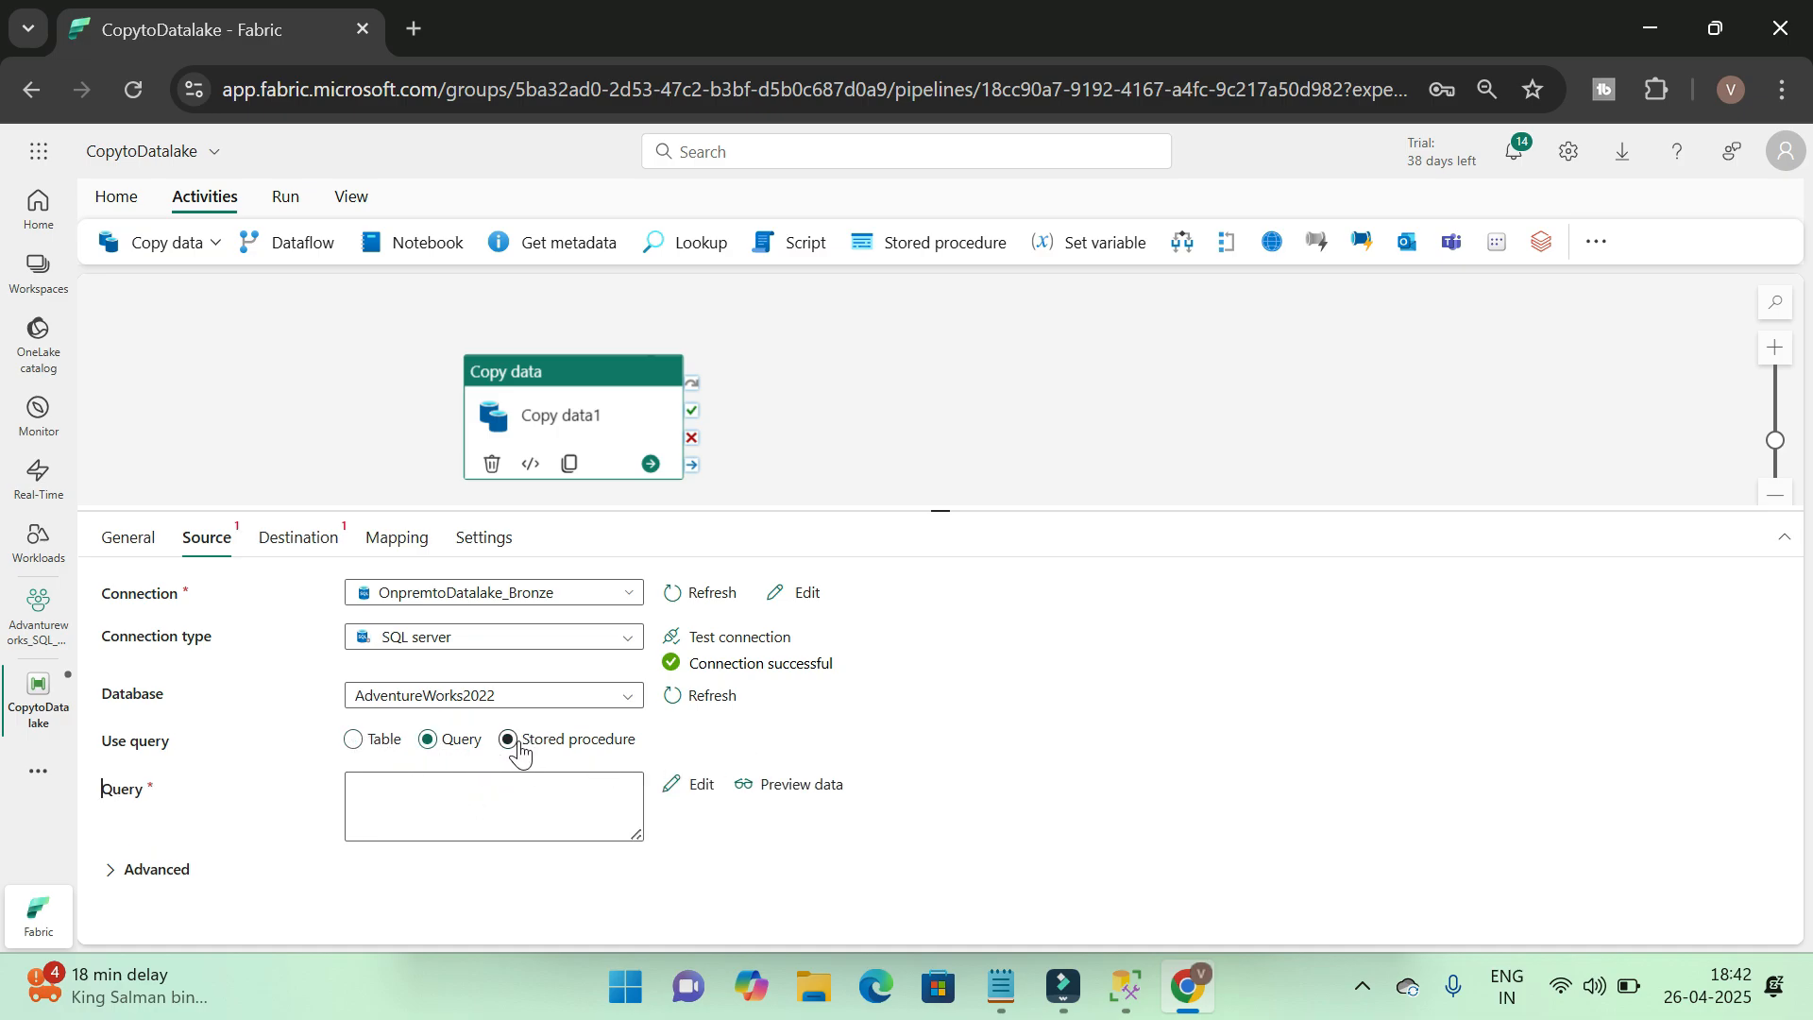
left_click(353, 741)
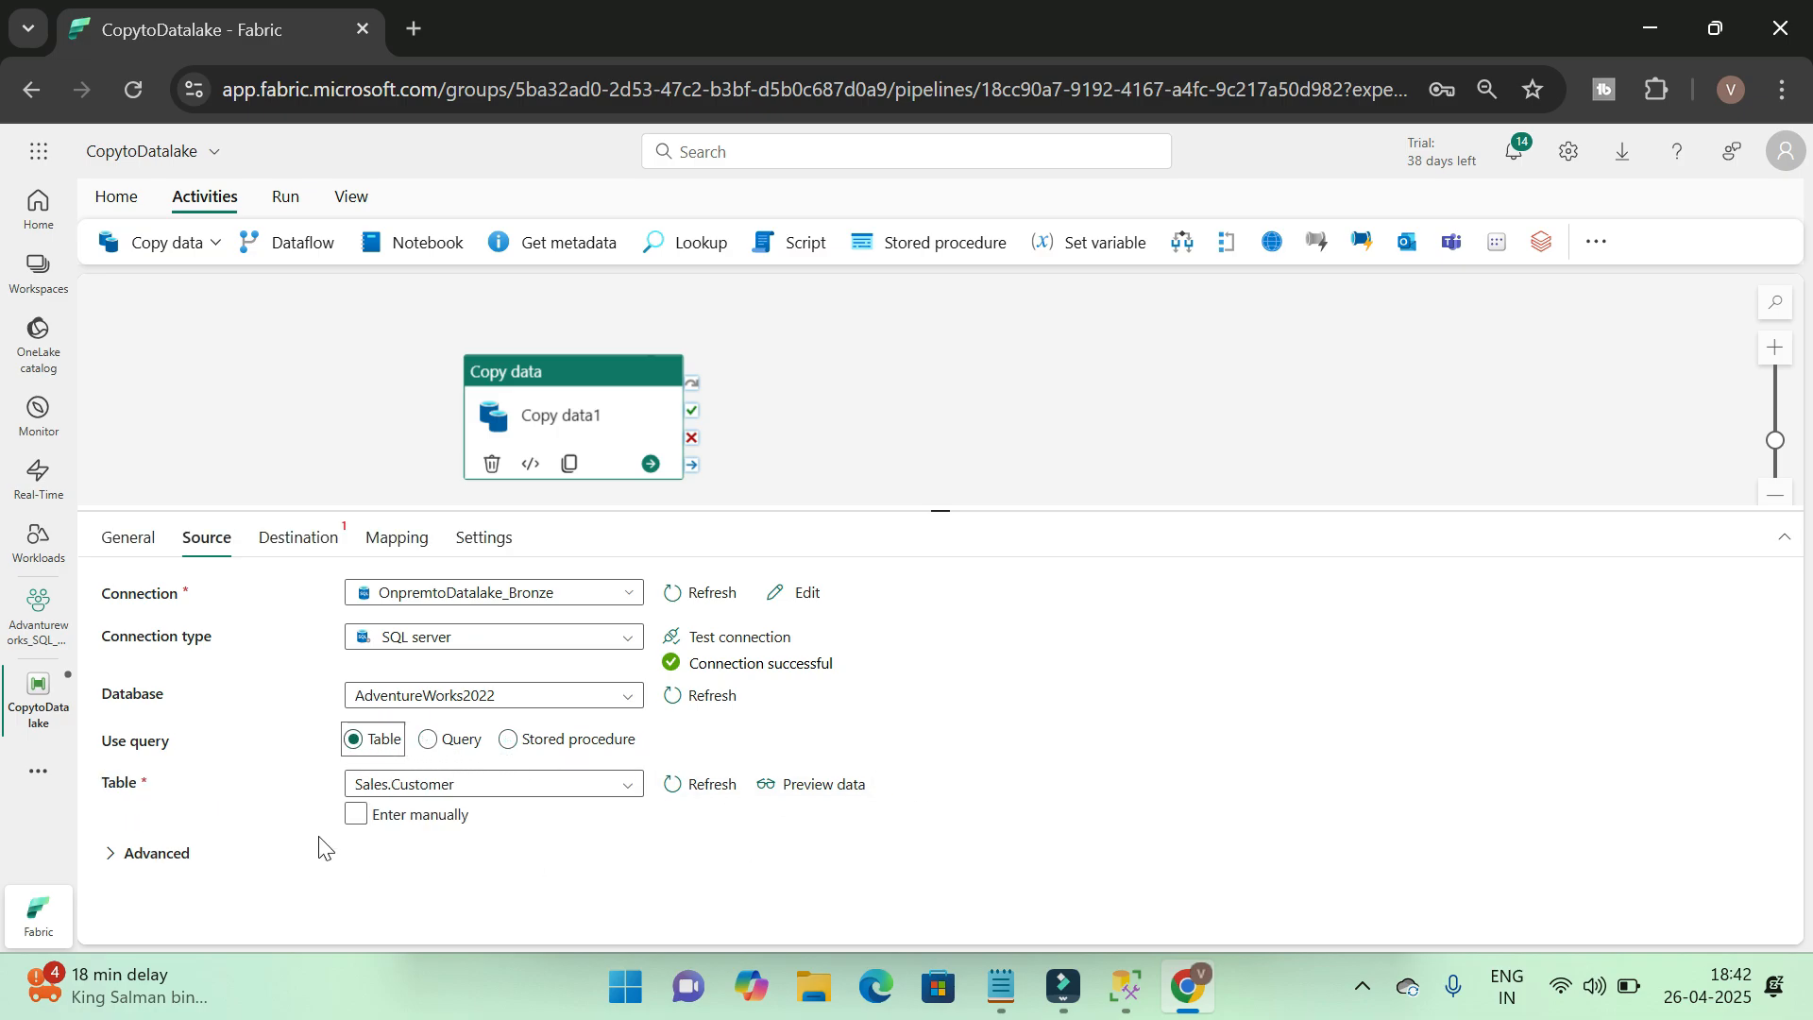
left_click(156, 852)
scroll(1150, 780, "down", 2)
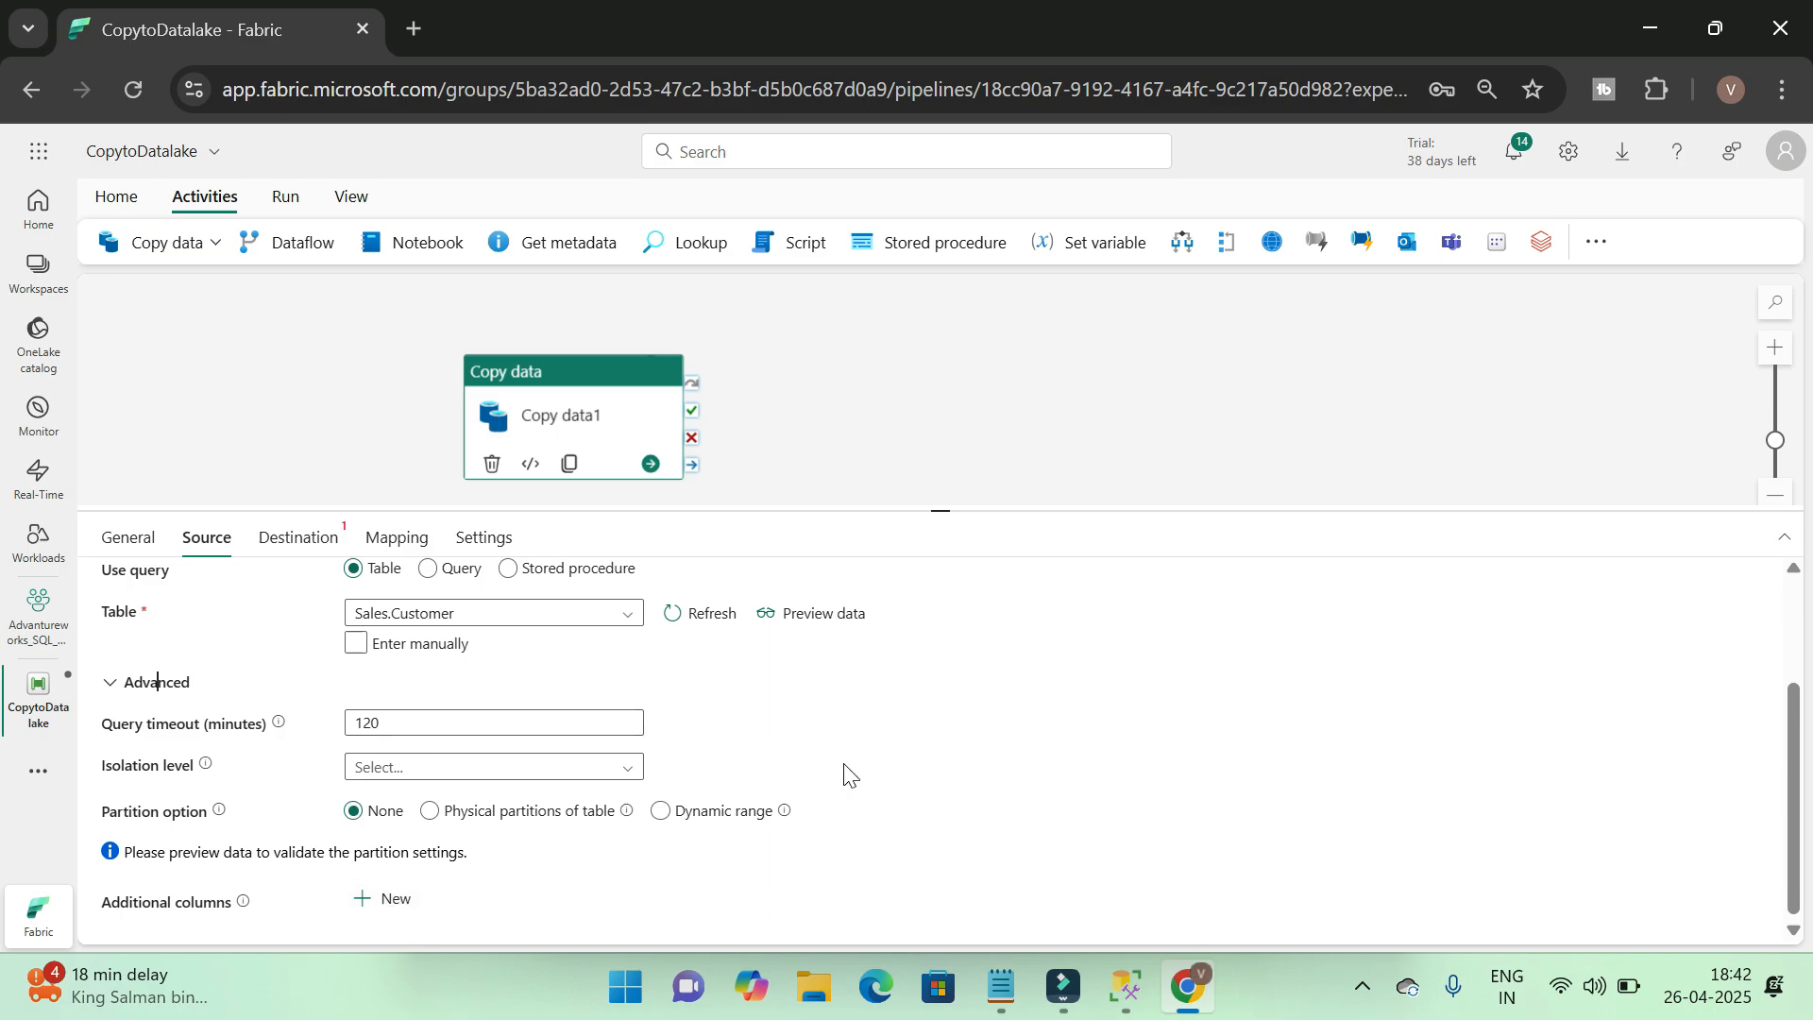
scroll(742, 781, "up", 3)
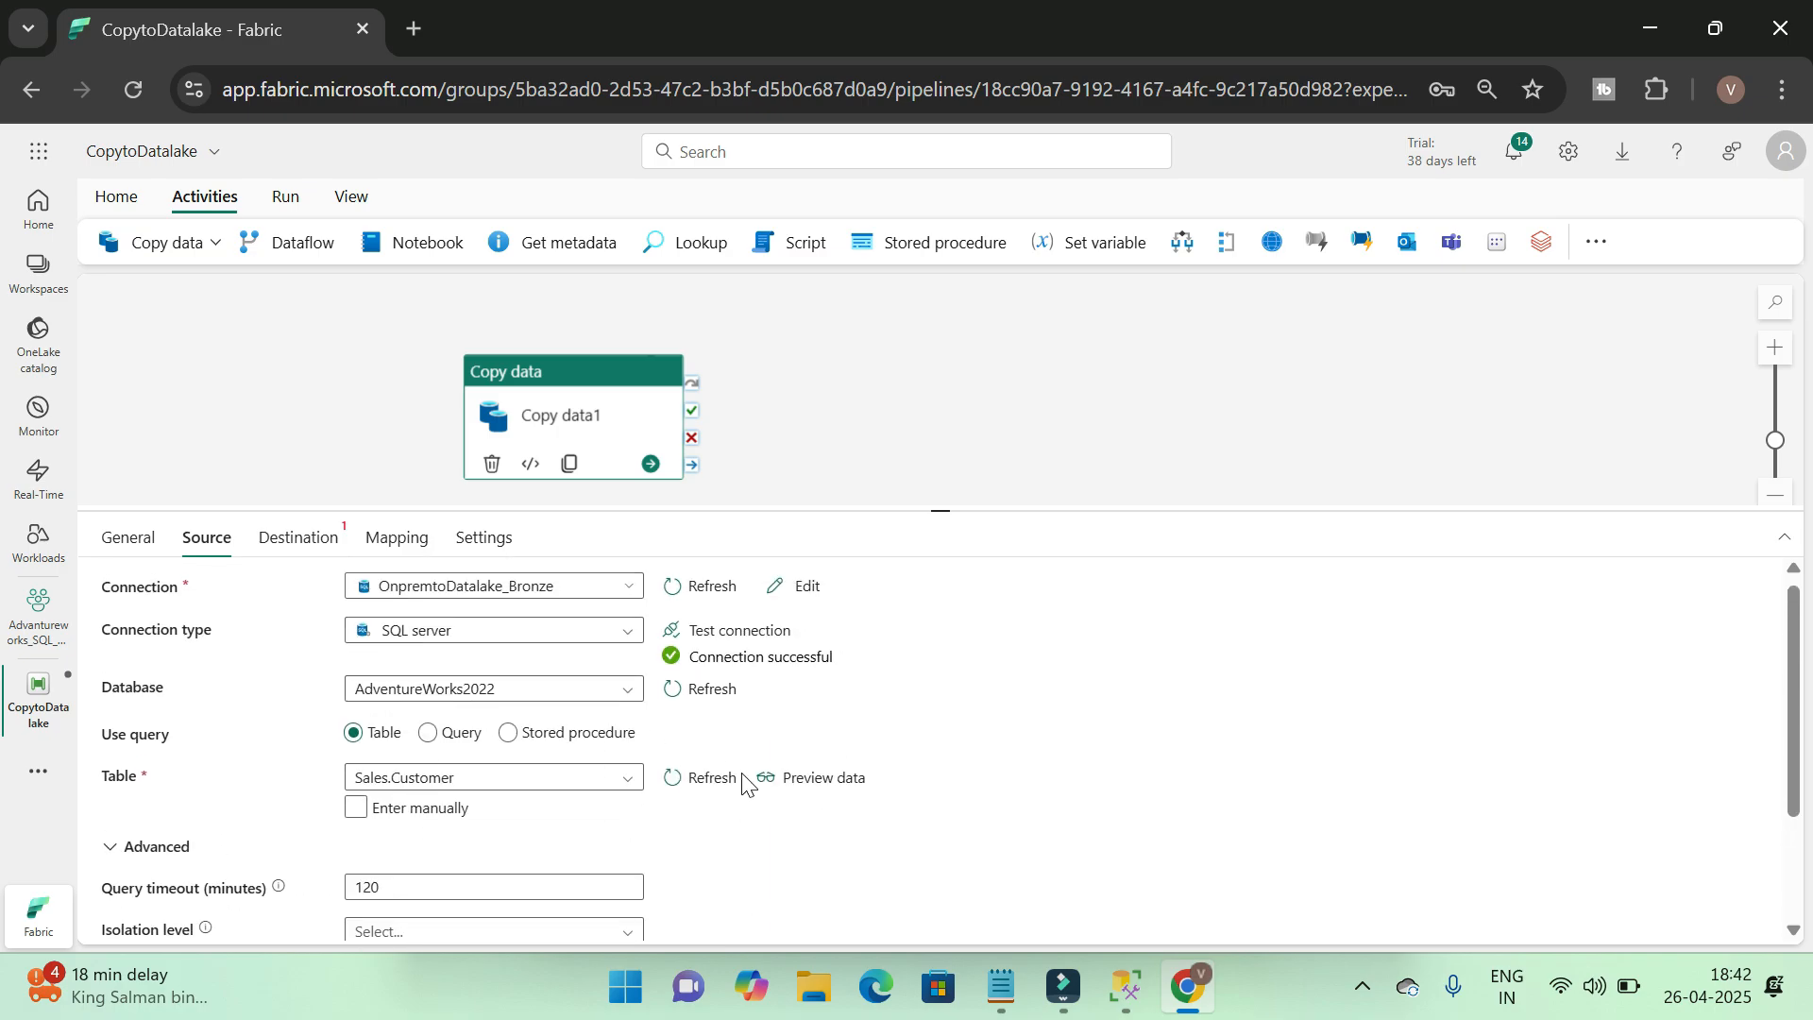
scroll(742, 788, "down", 2)
scroll(740, 797, "up", 2)
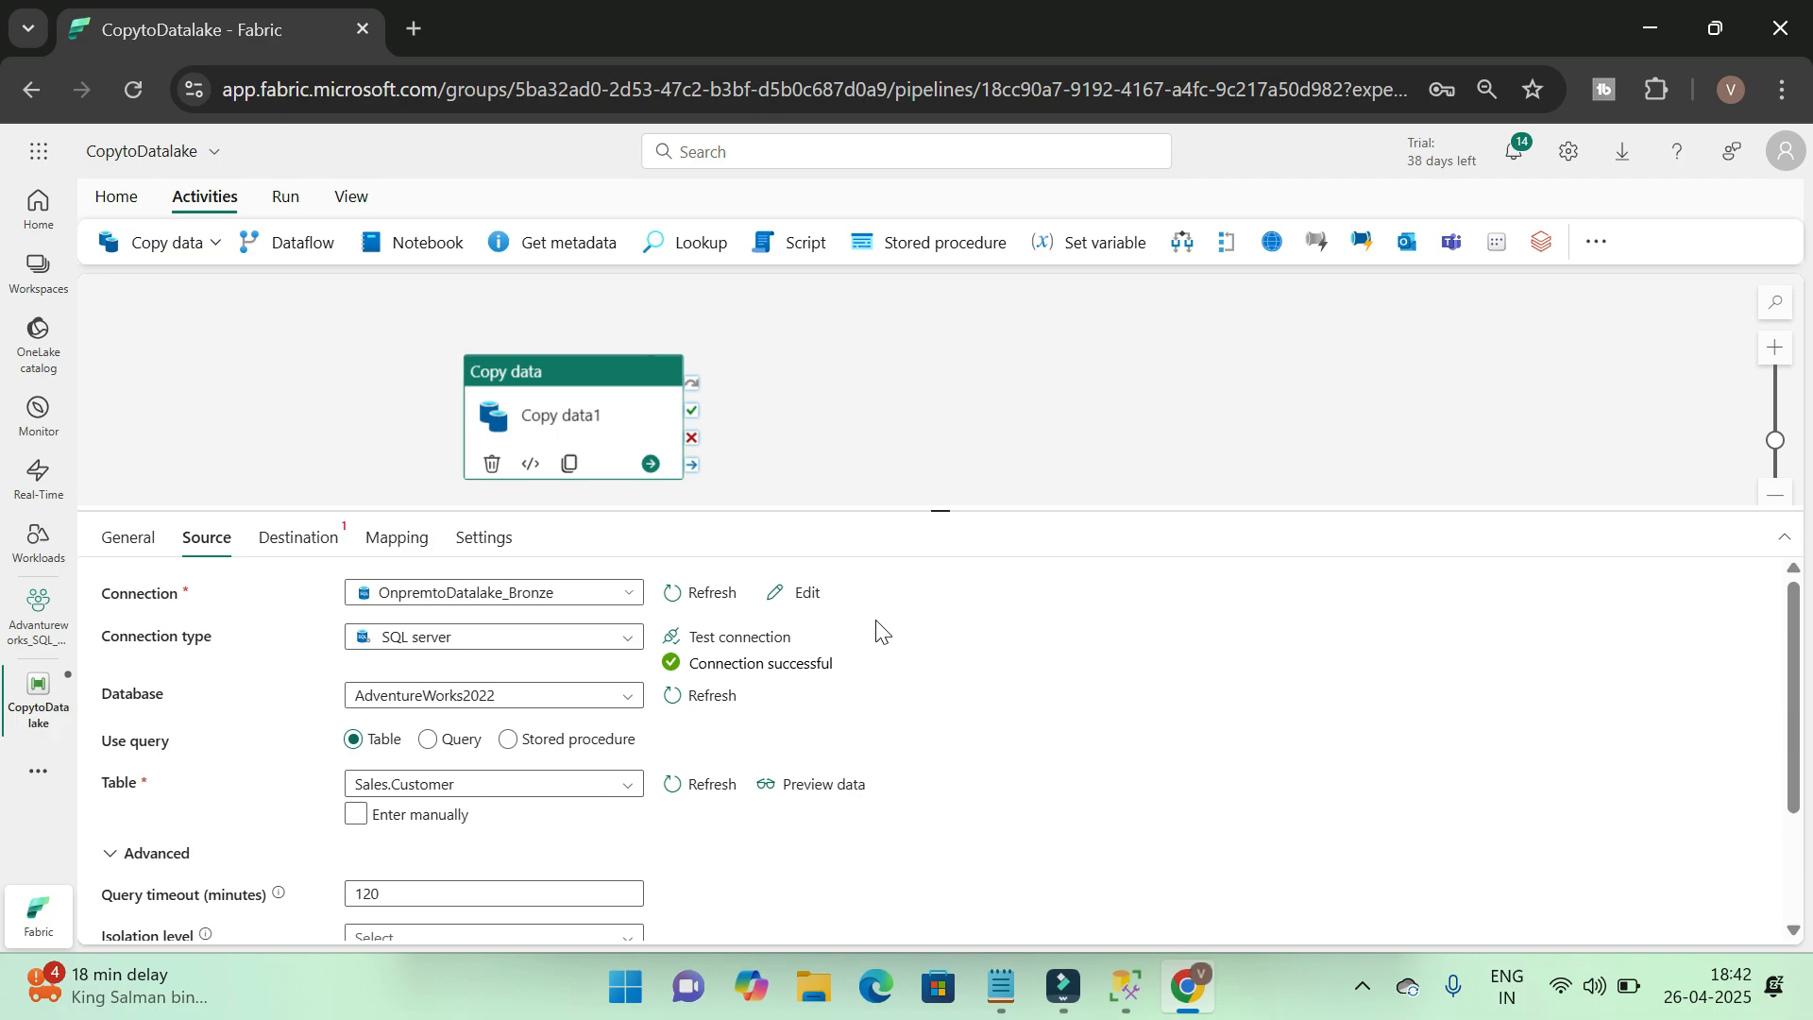
Set the copy activity's destination connection to the bronze_layer lakehouse
left_click(292, 538)
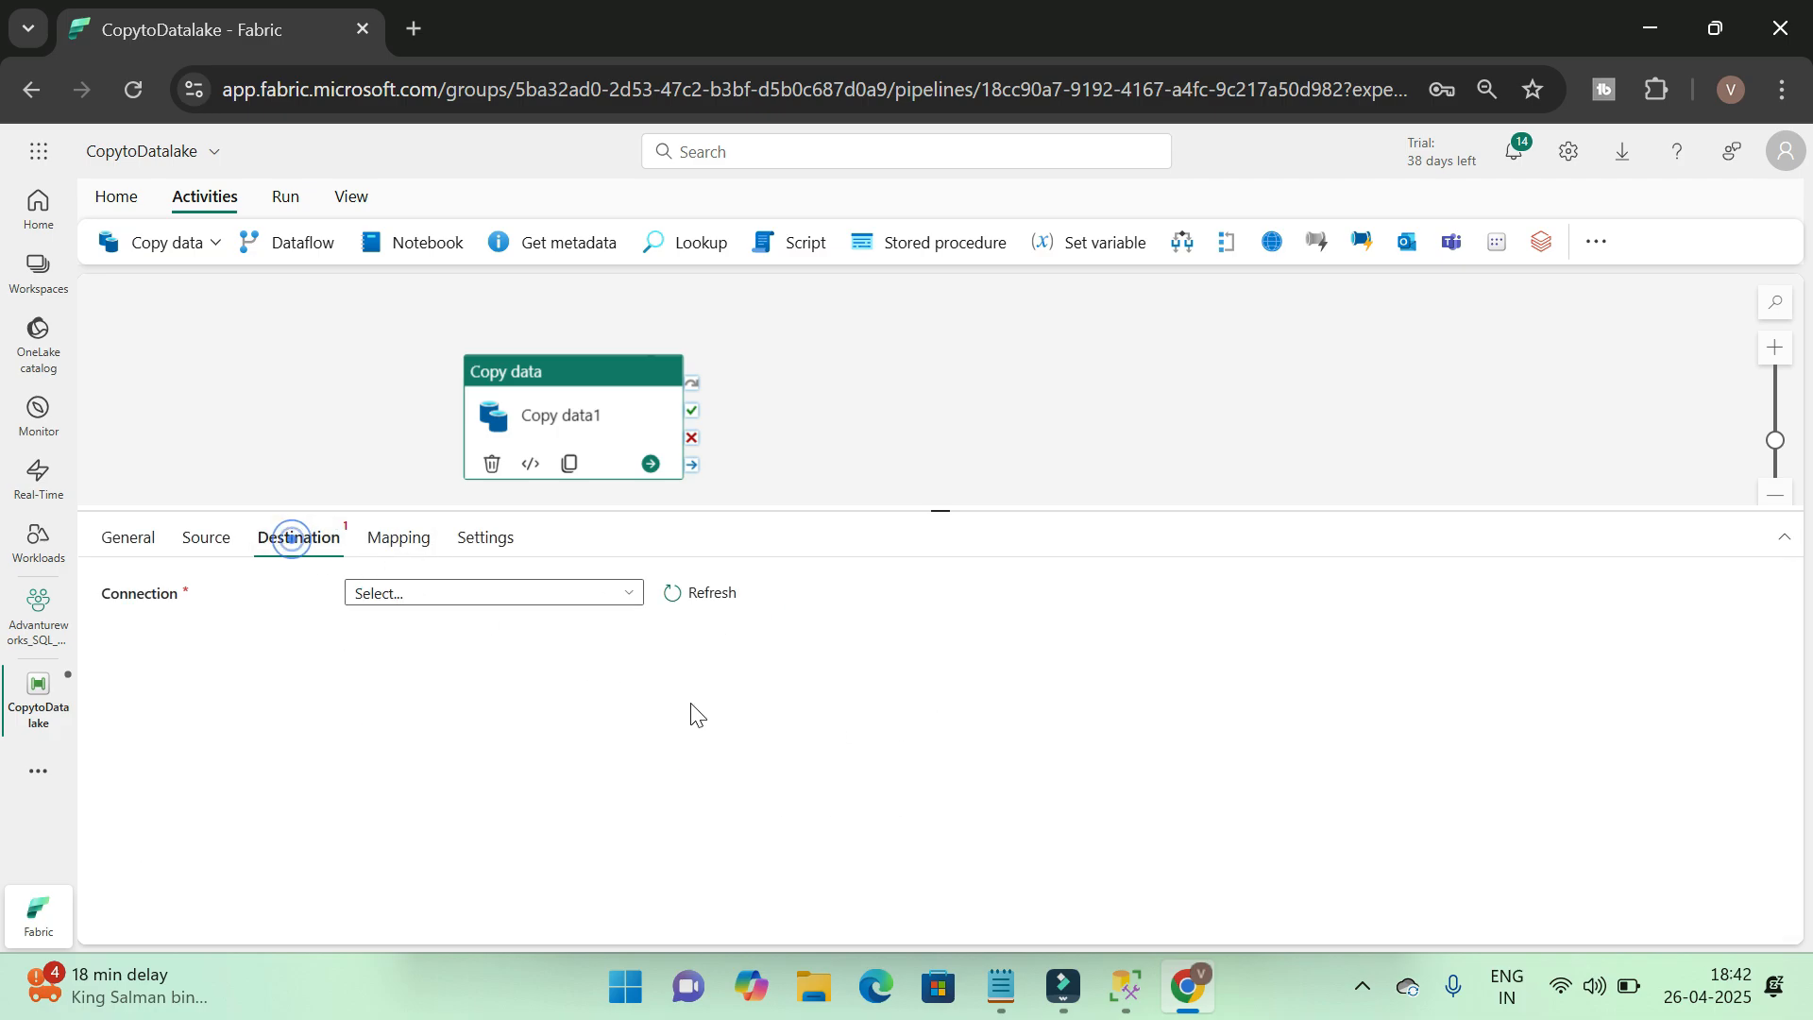
left_click(628, 595)
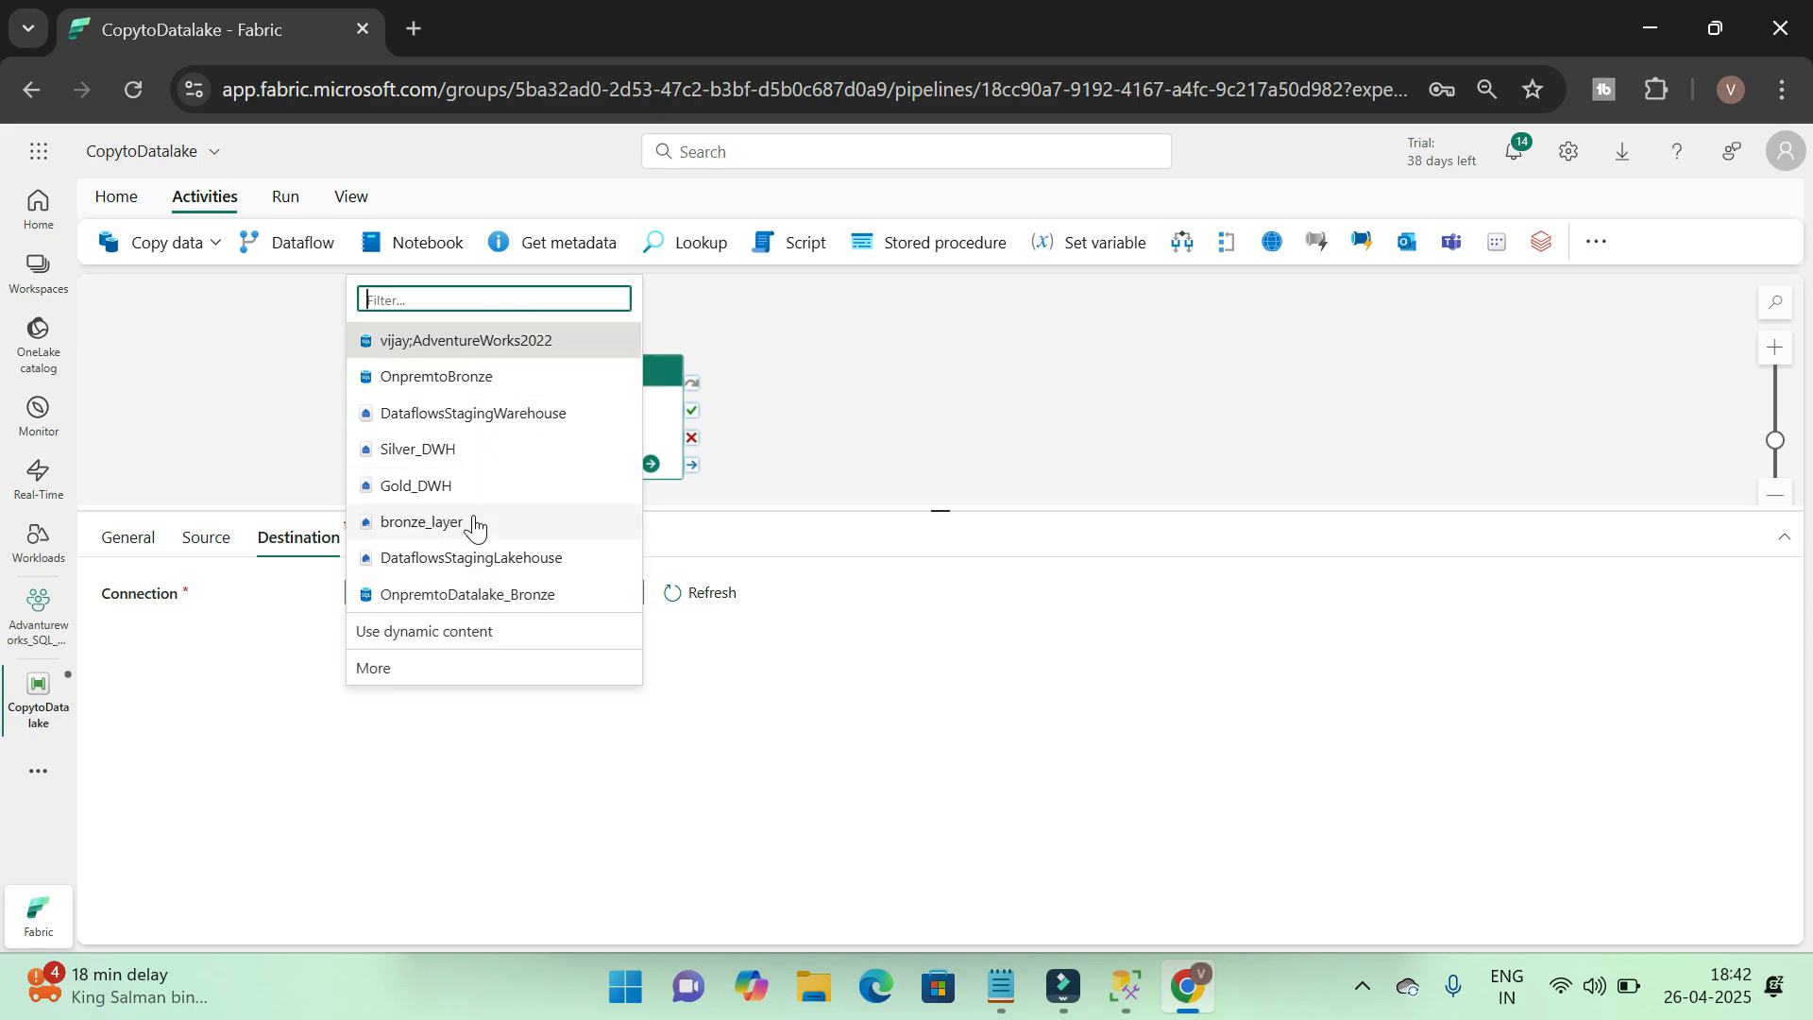
left_click(444, 522)
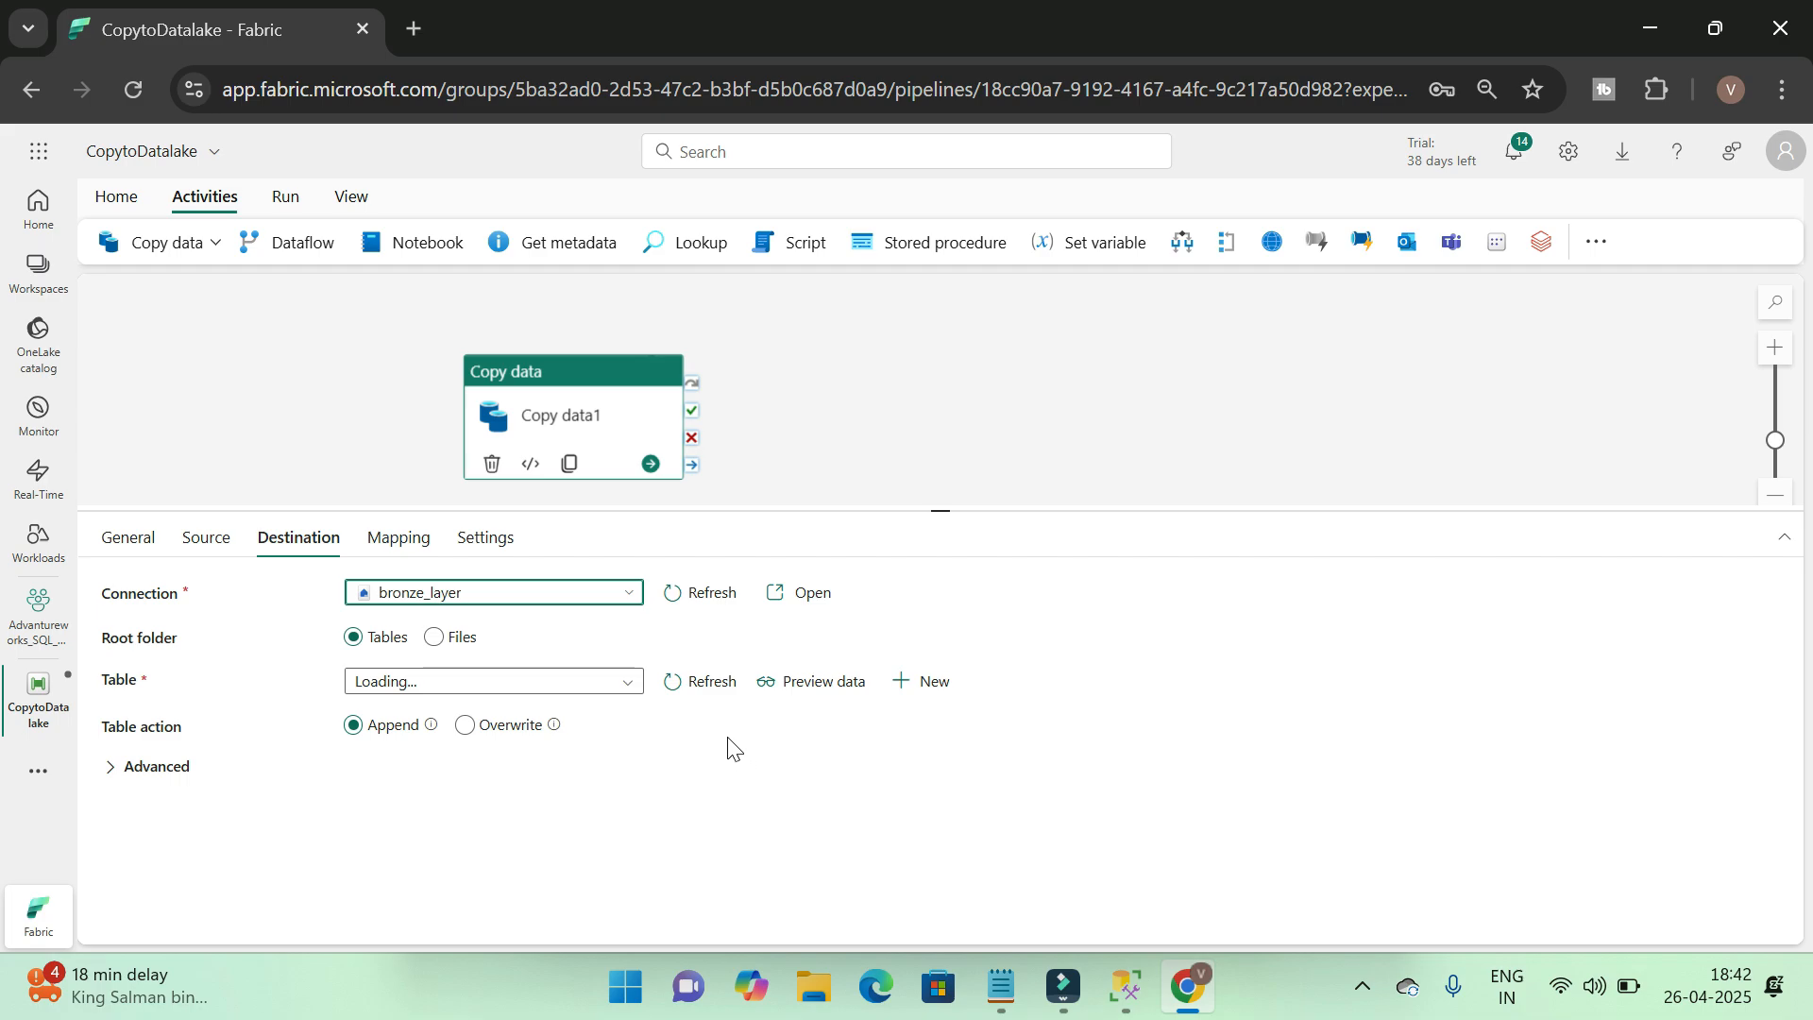
Create a new destination table named Sales.Customer in the bronze_layer lakehouse
left_click(930, 681)
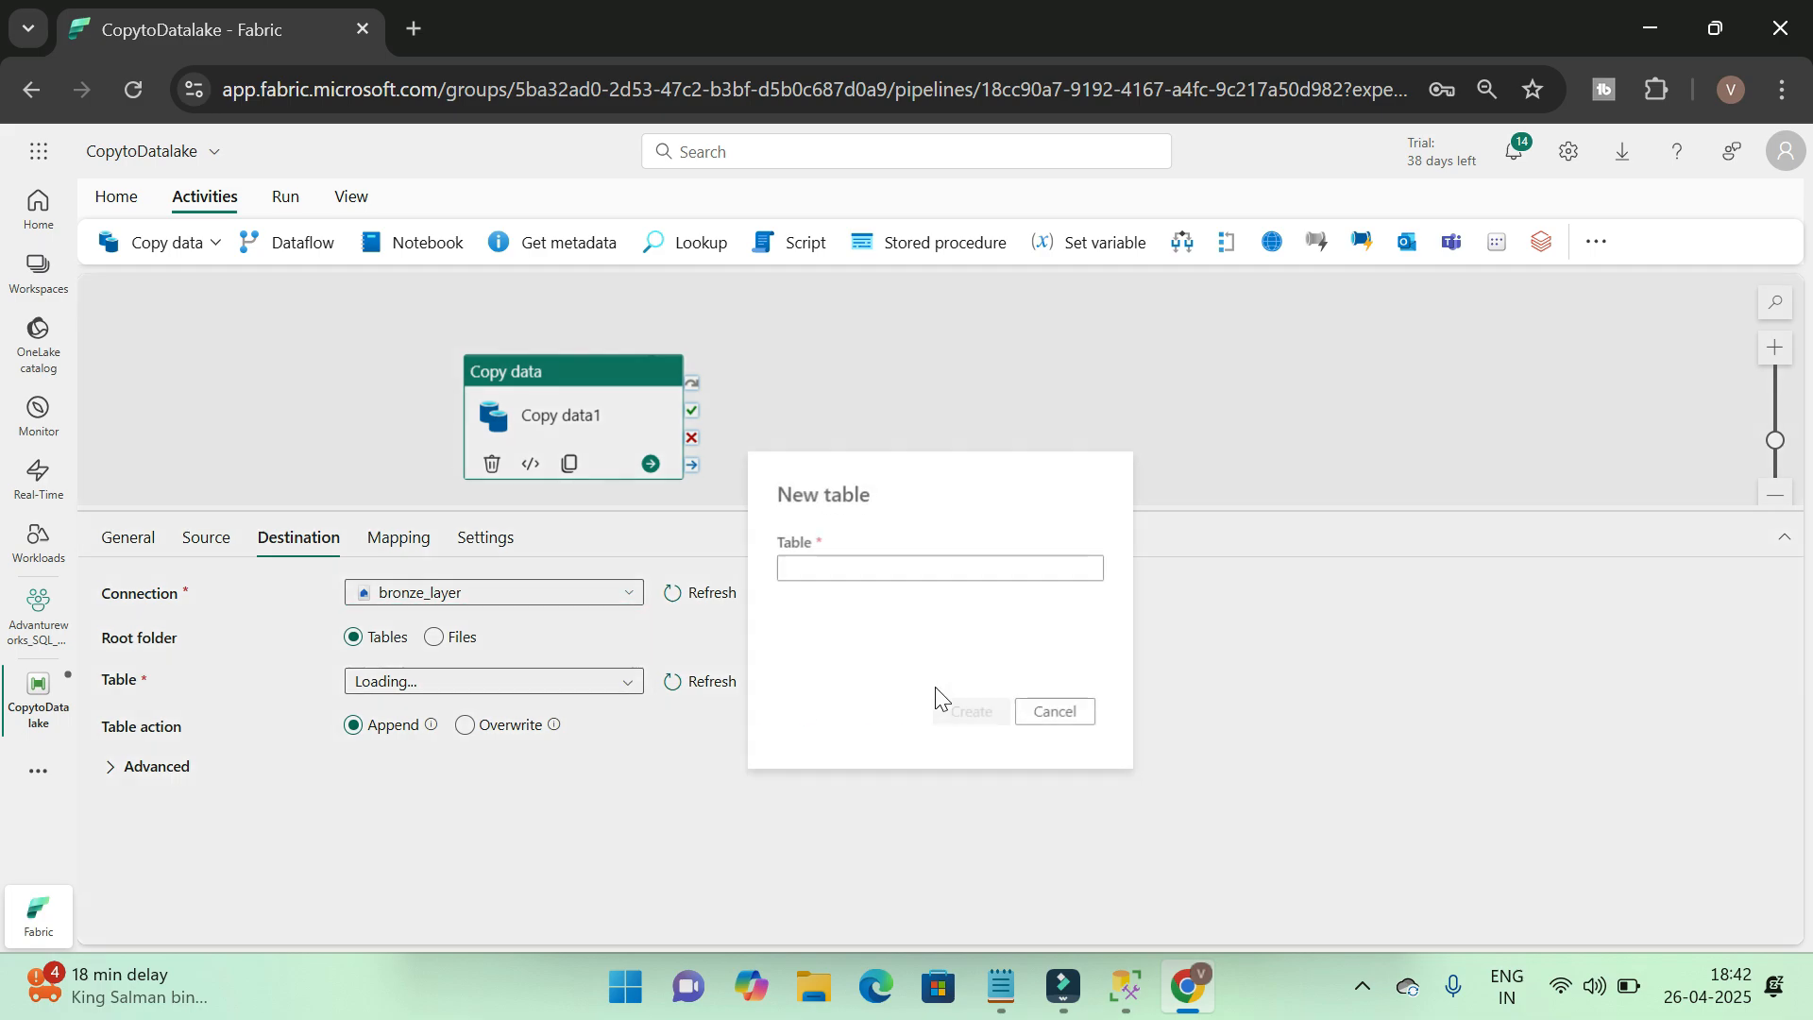
left_click(871, 569)
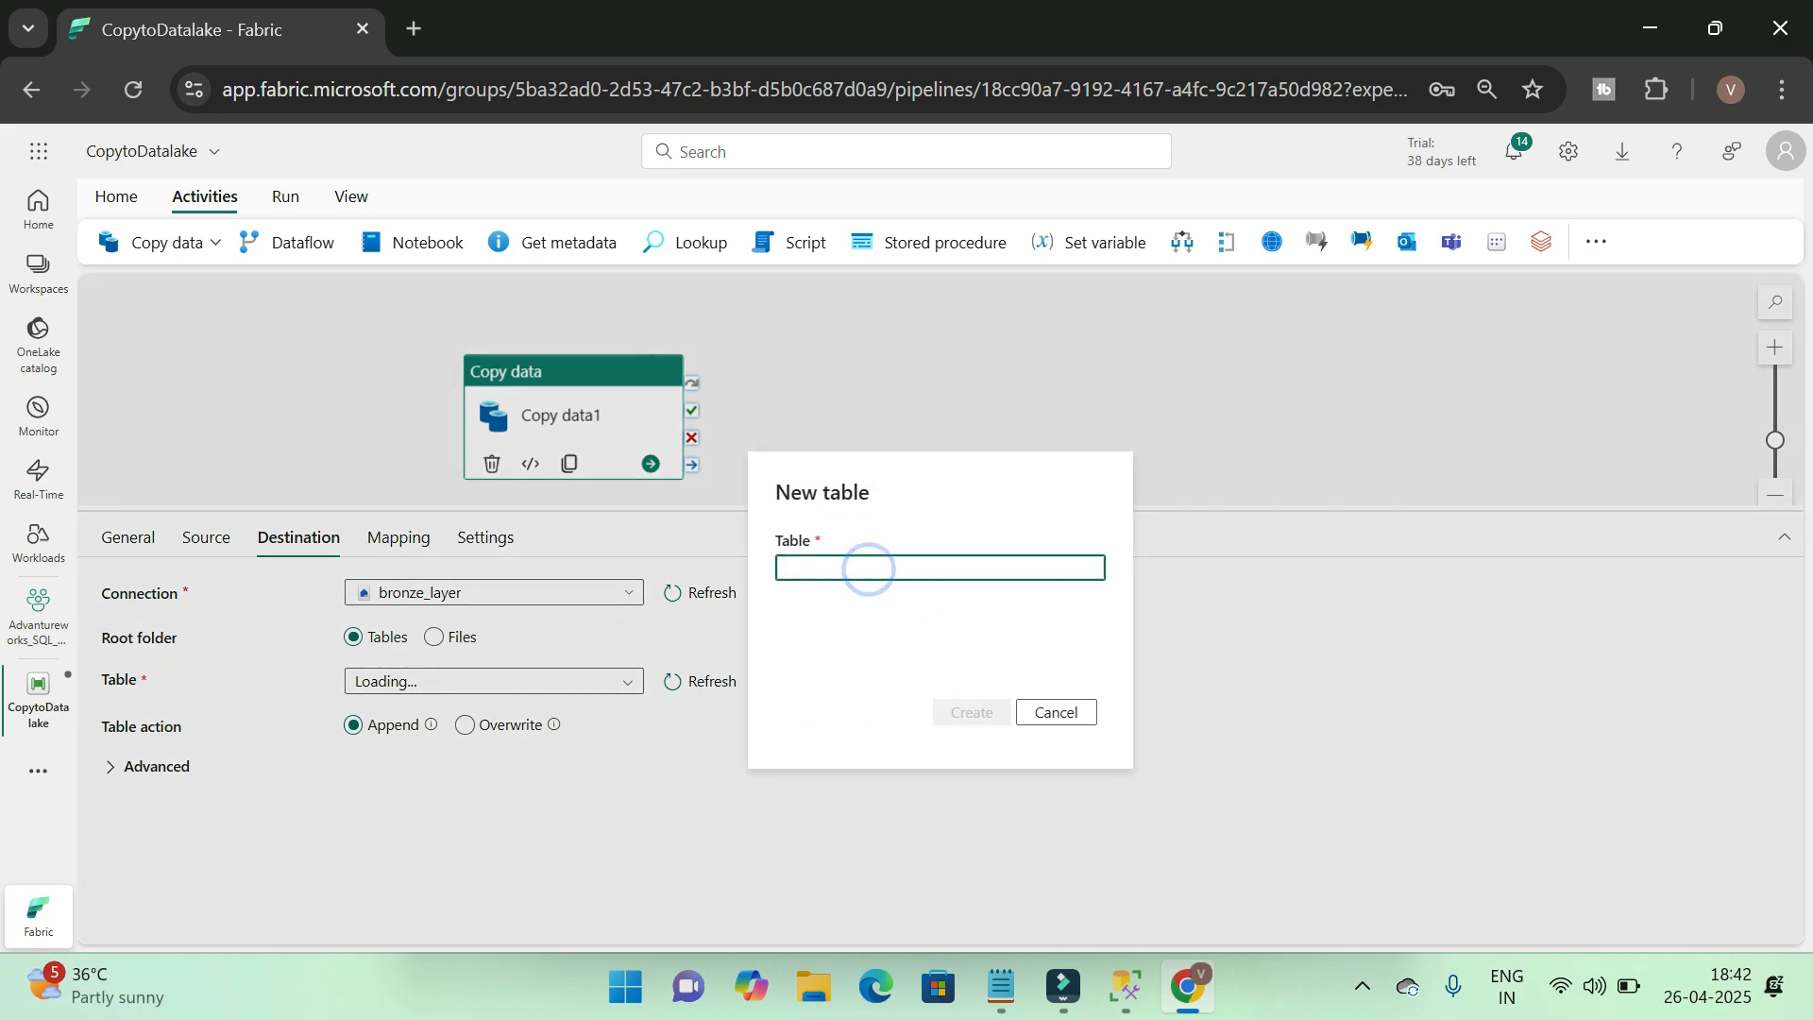
type("Customer")
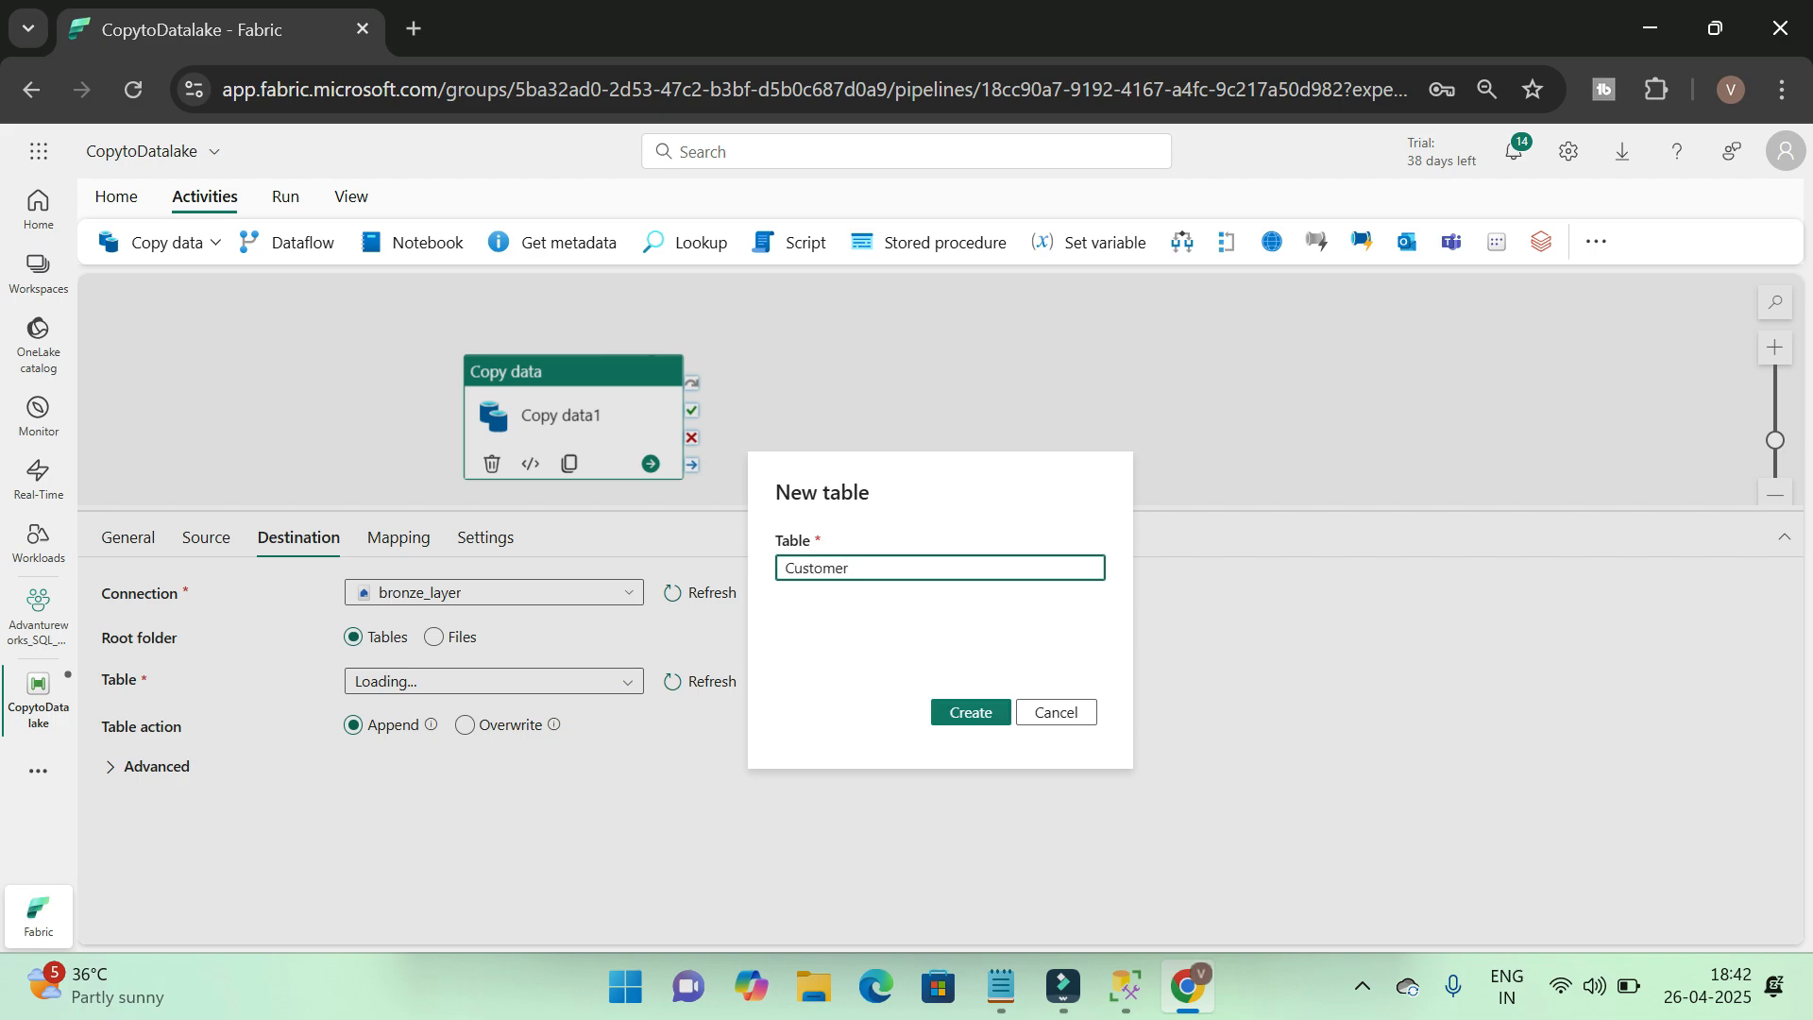
type("Sales.")
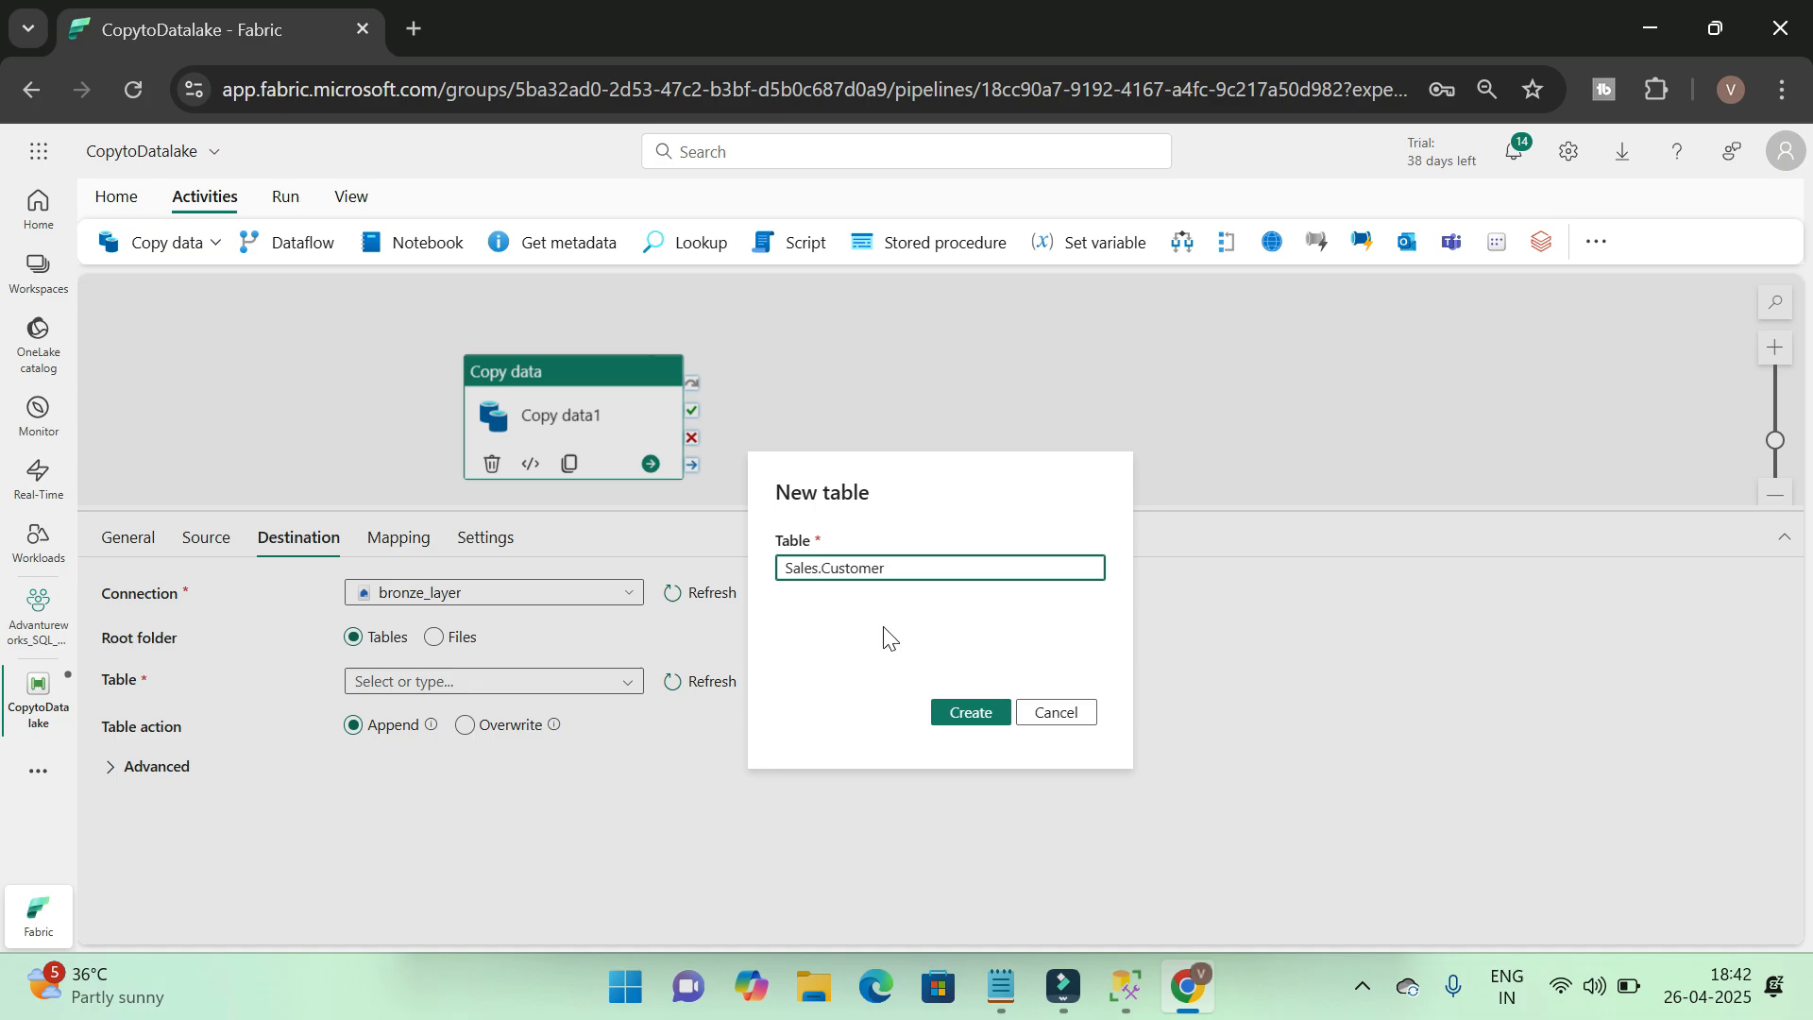
left_click(976, 715)
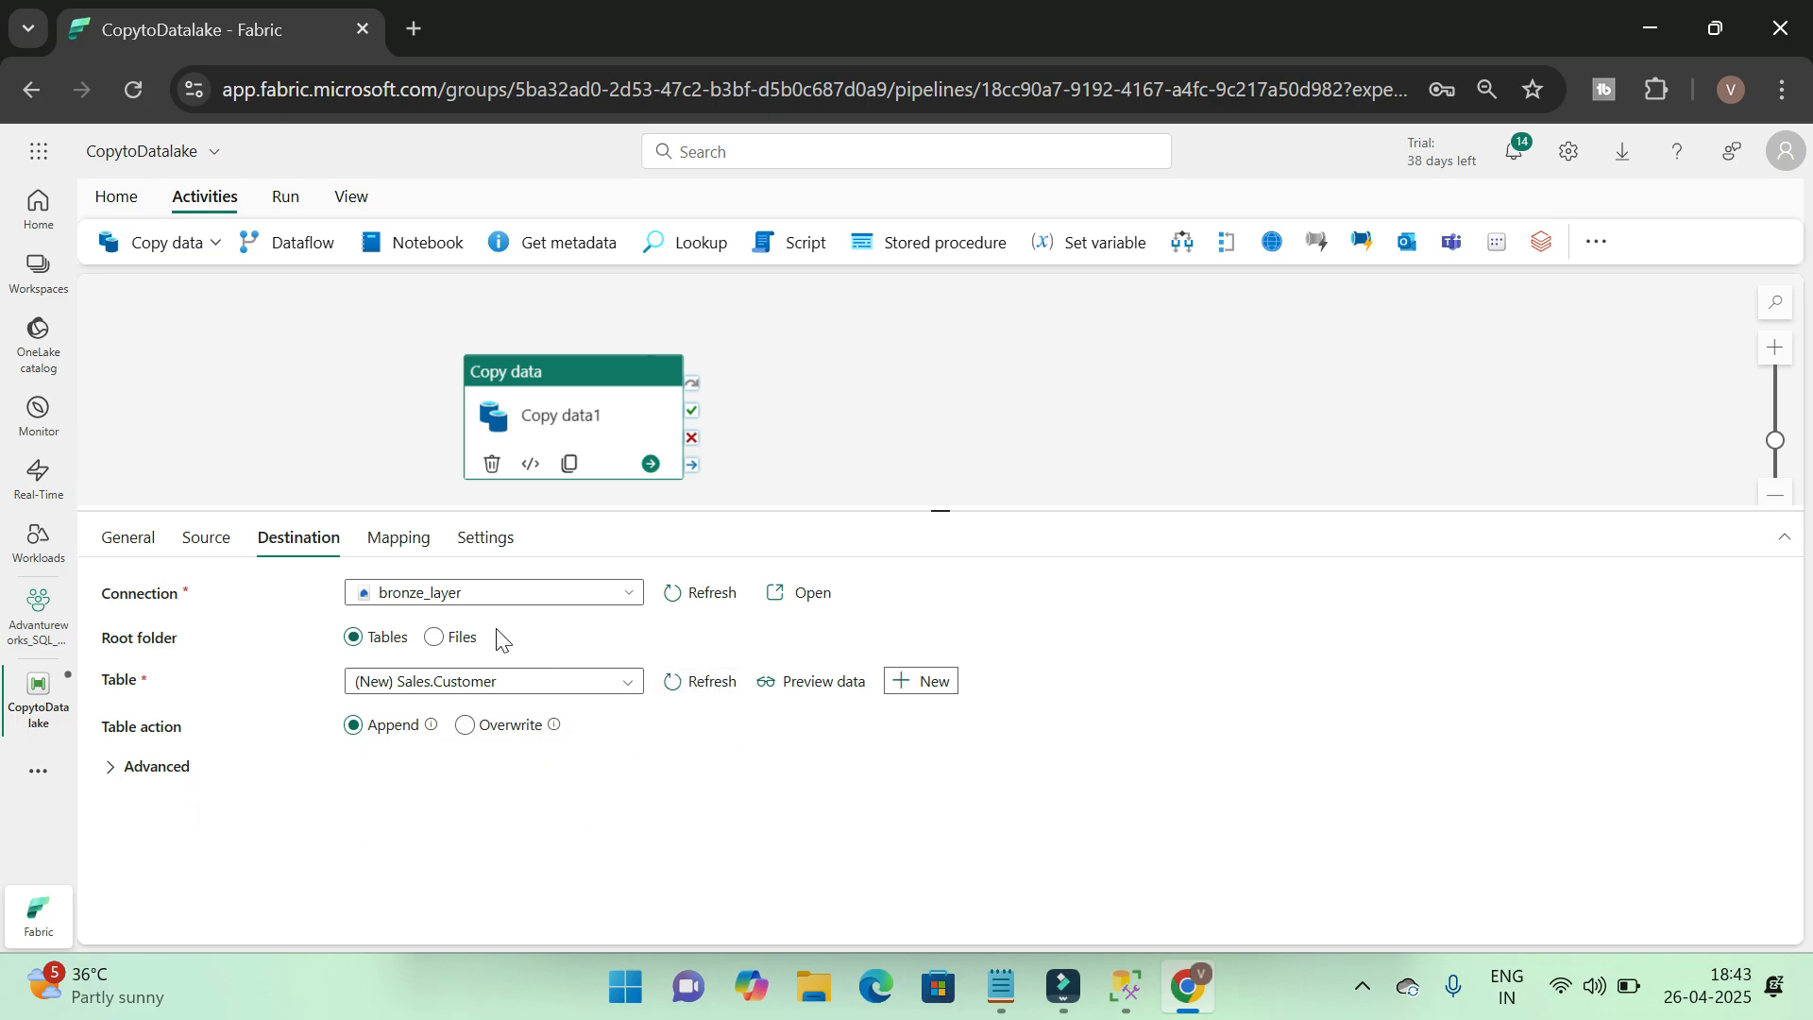
Review the mapping, source and destination settings of the copy activity
left_click(398, 538)
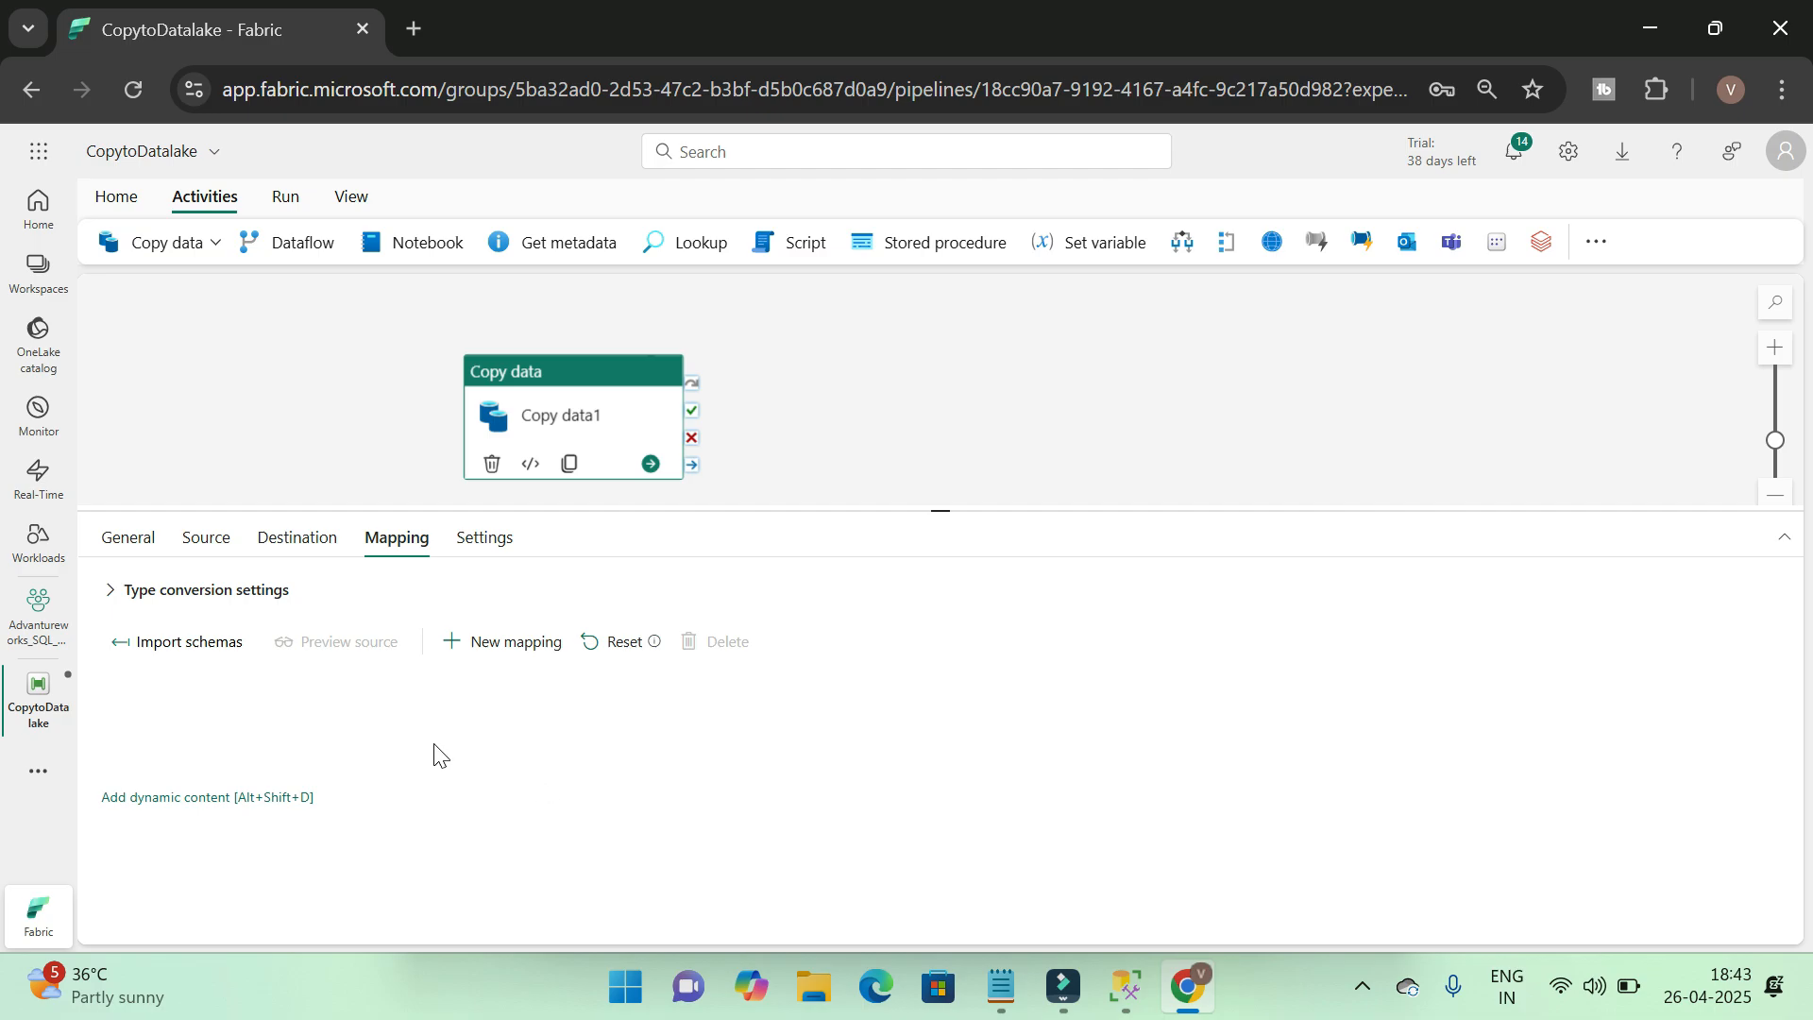
left_click(201, 540)
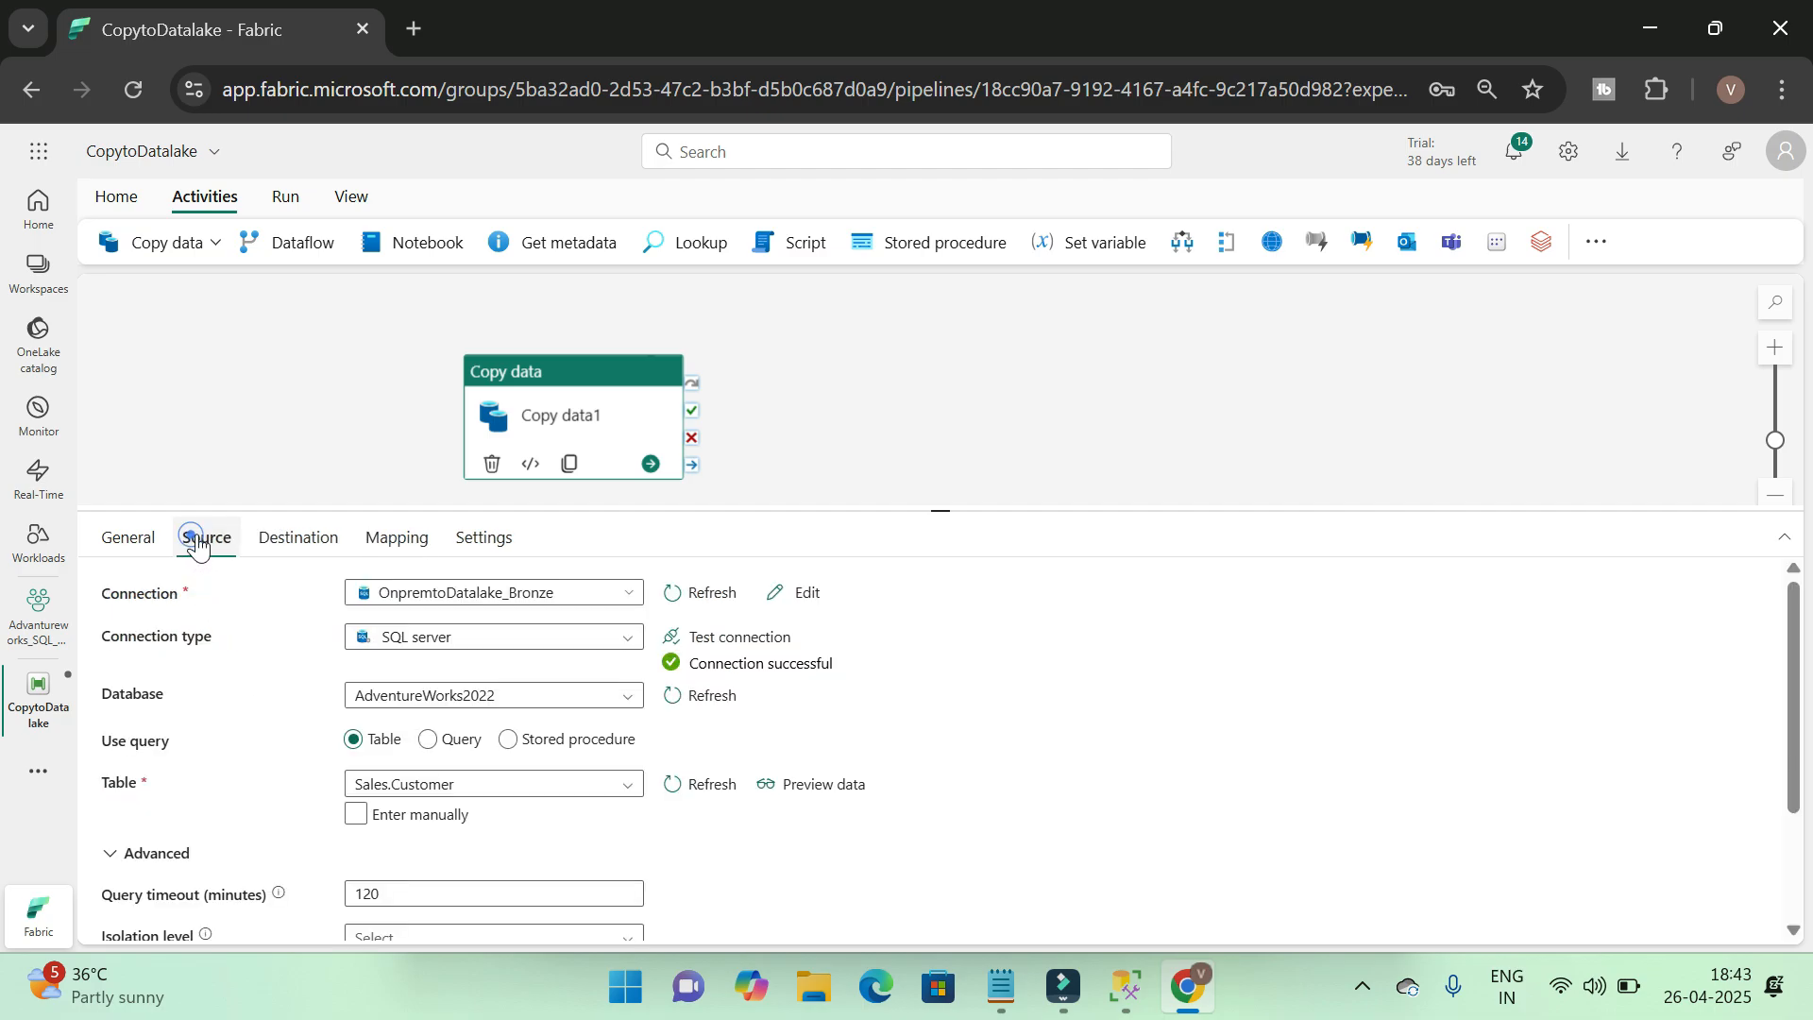
left_click(299, 546)
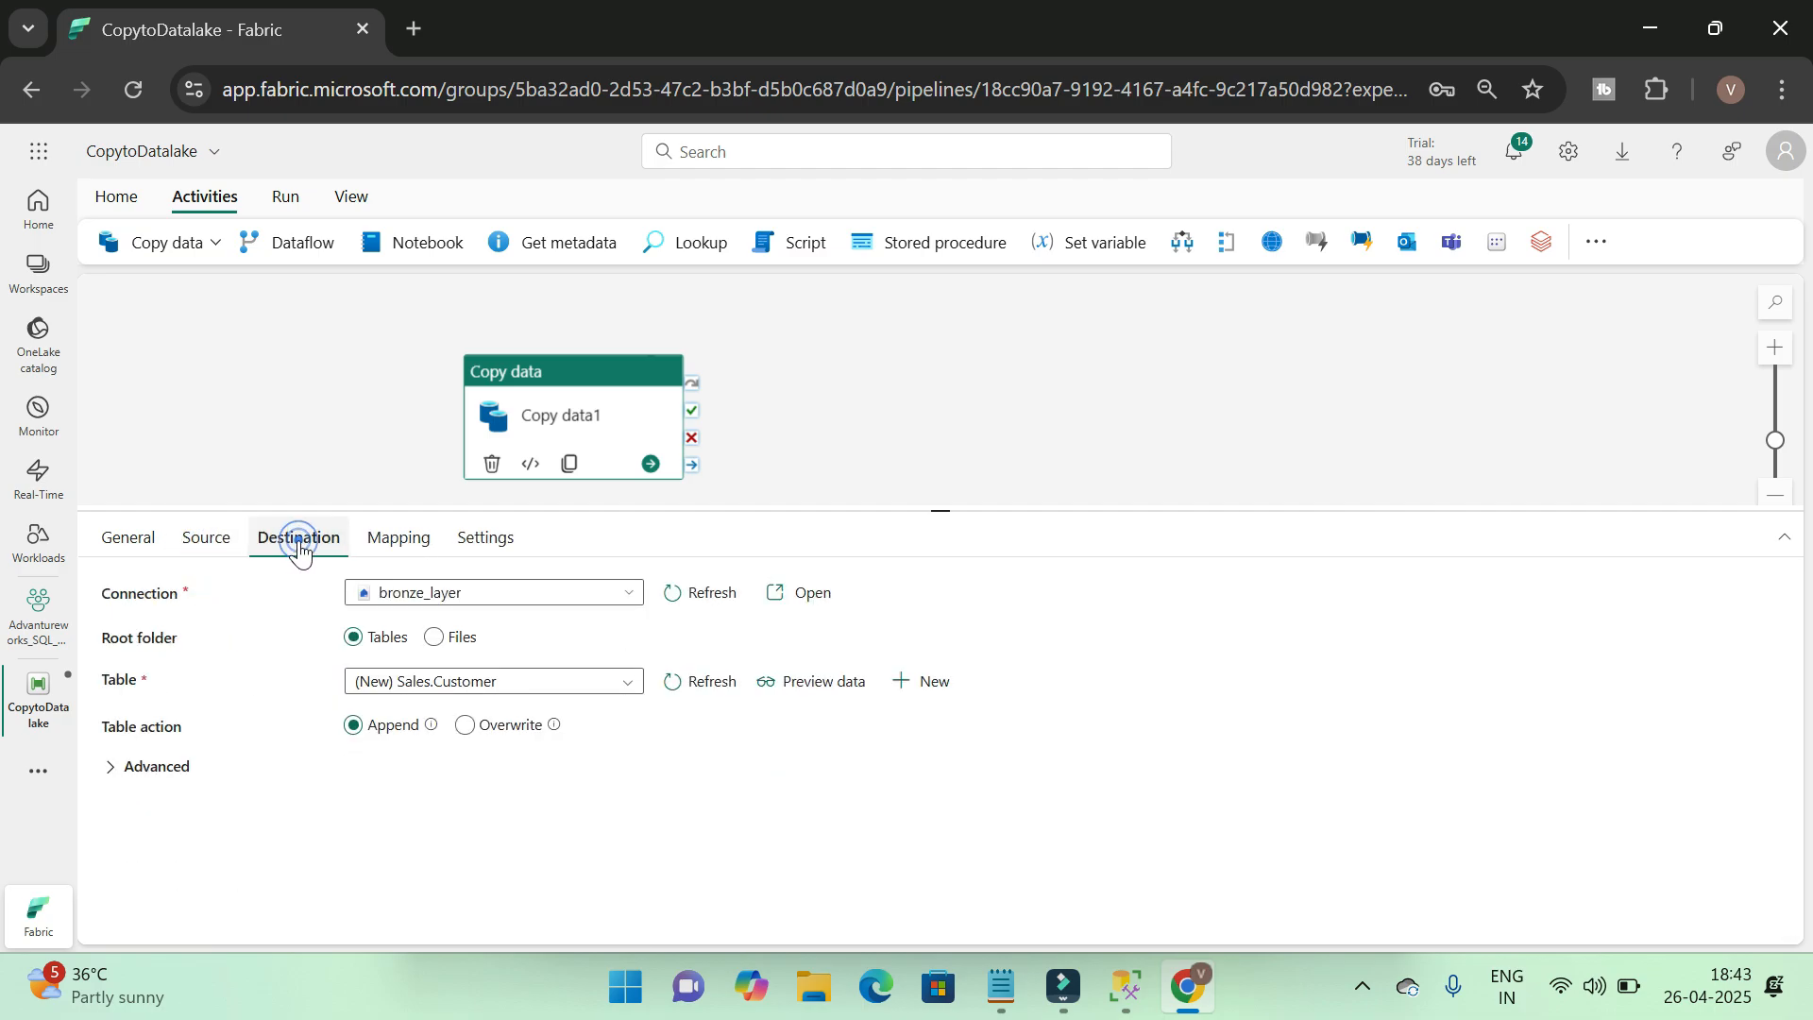
left_click(210, 542)
left_click(306, 546)
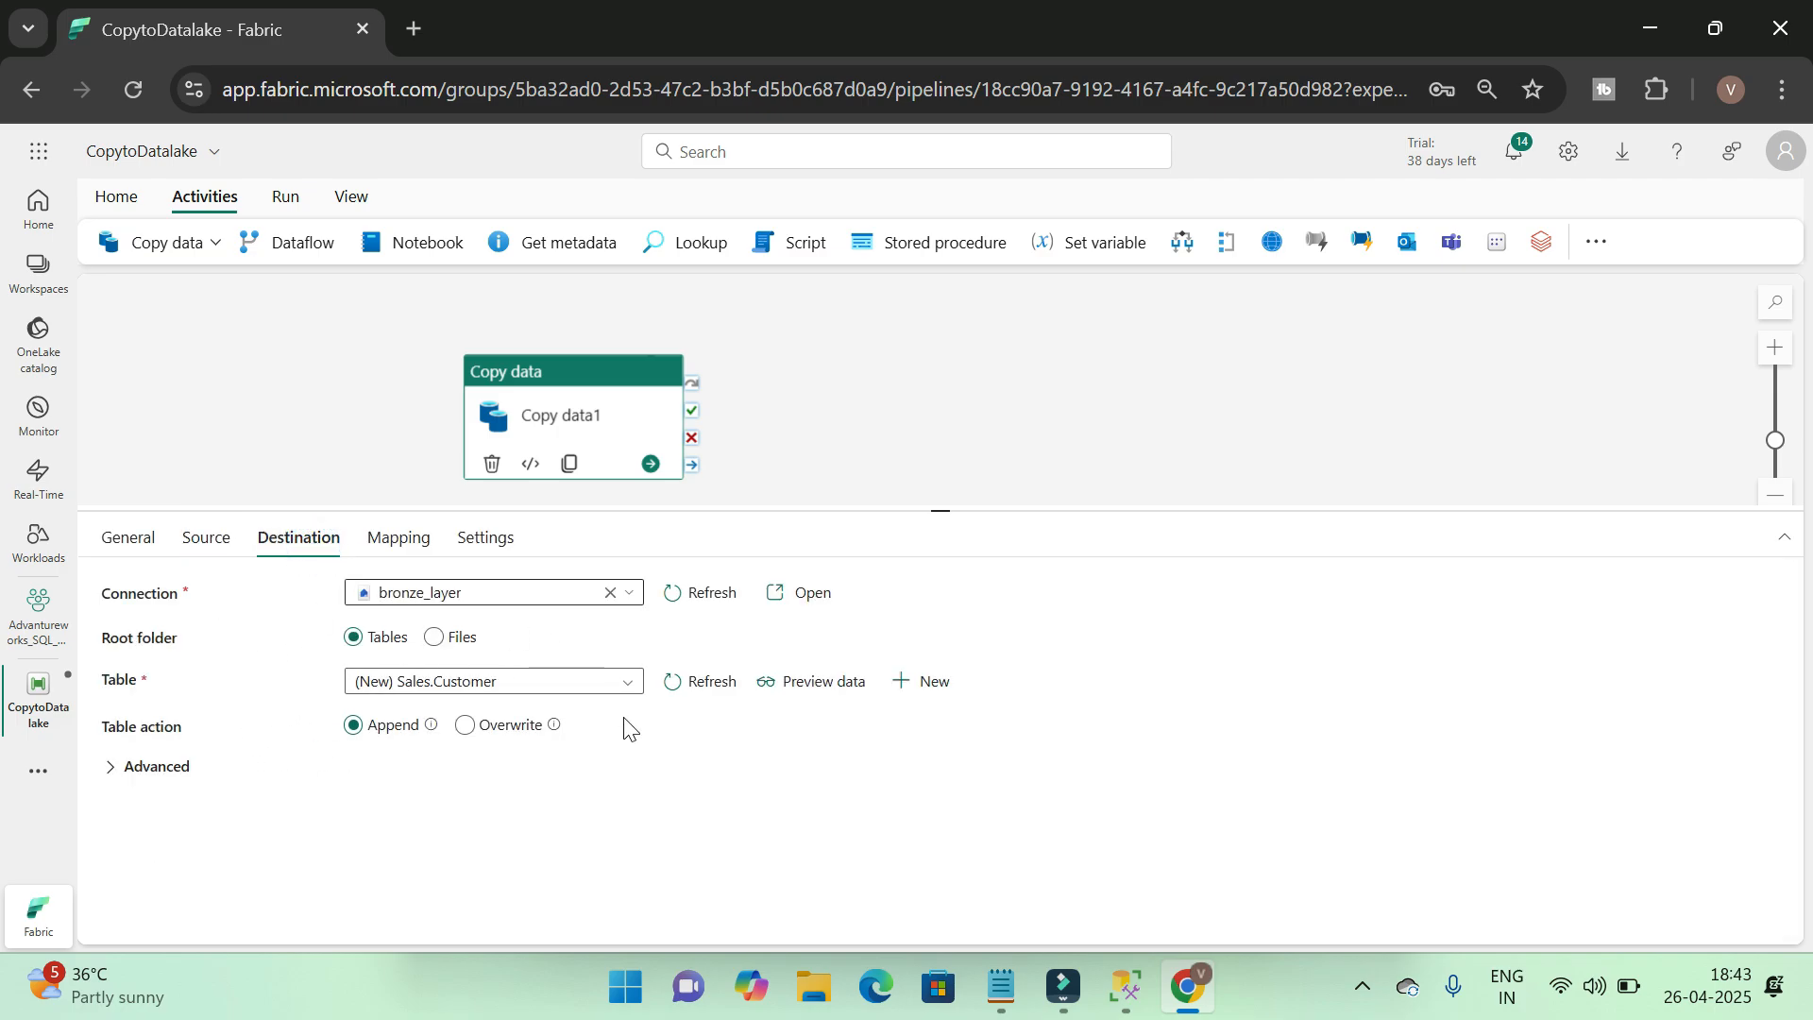
Save the CopytoDatalake pipeline and run it
left_click(287, 196)
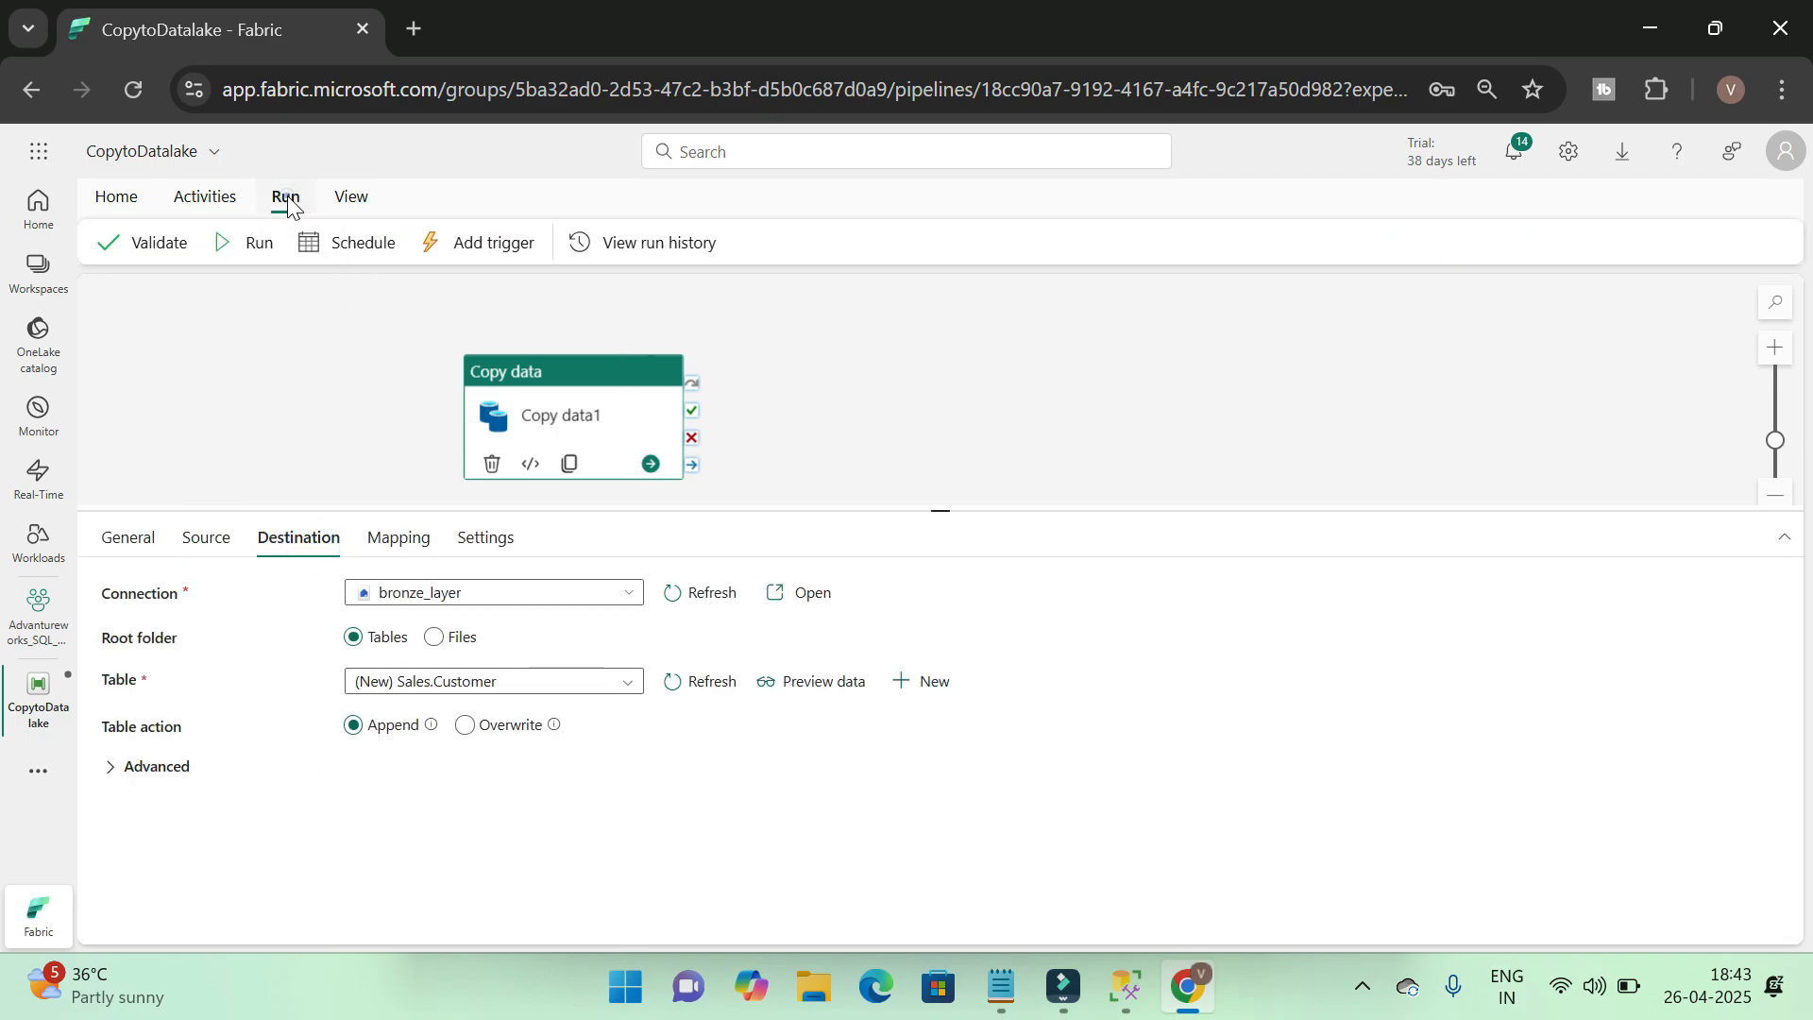
left_click(250, 247)
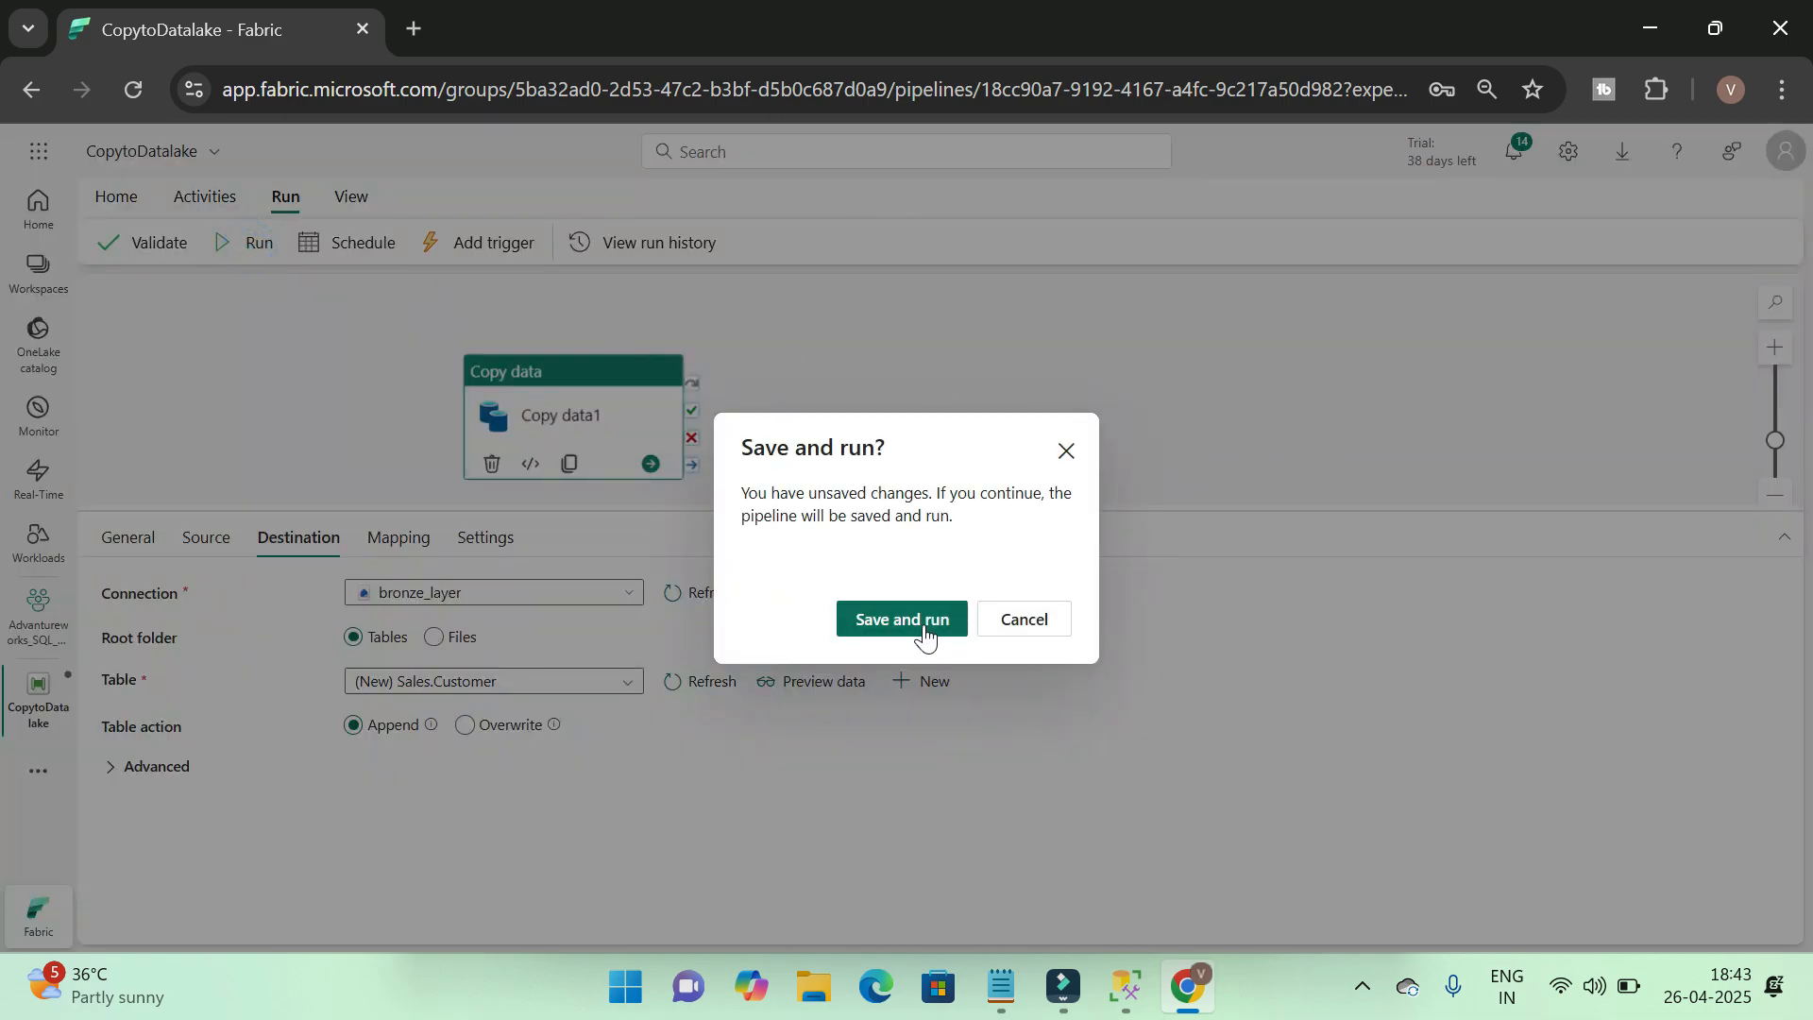
left_click(924, 635)
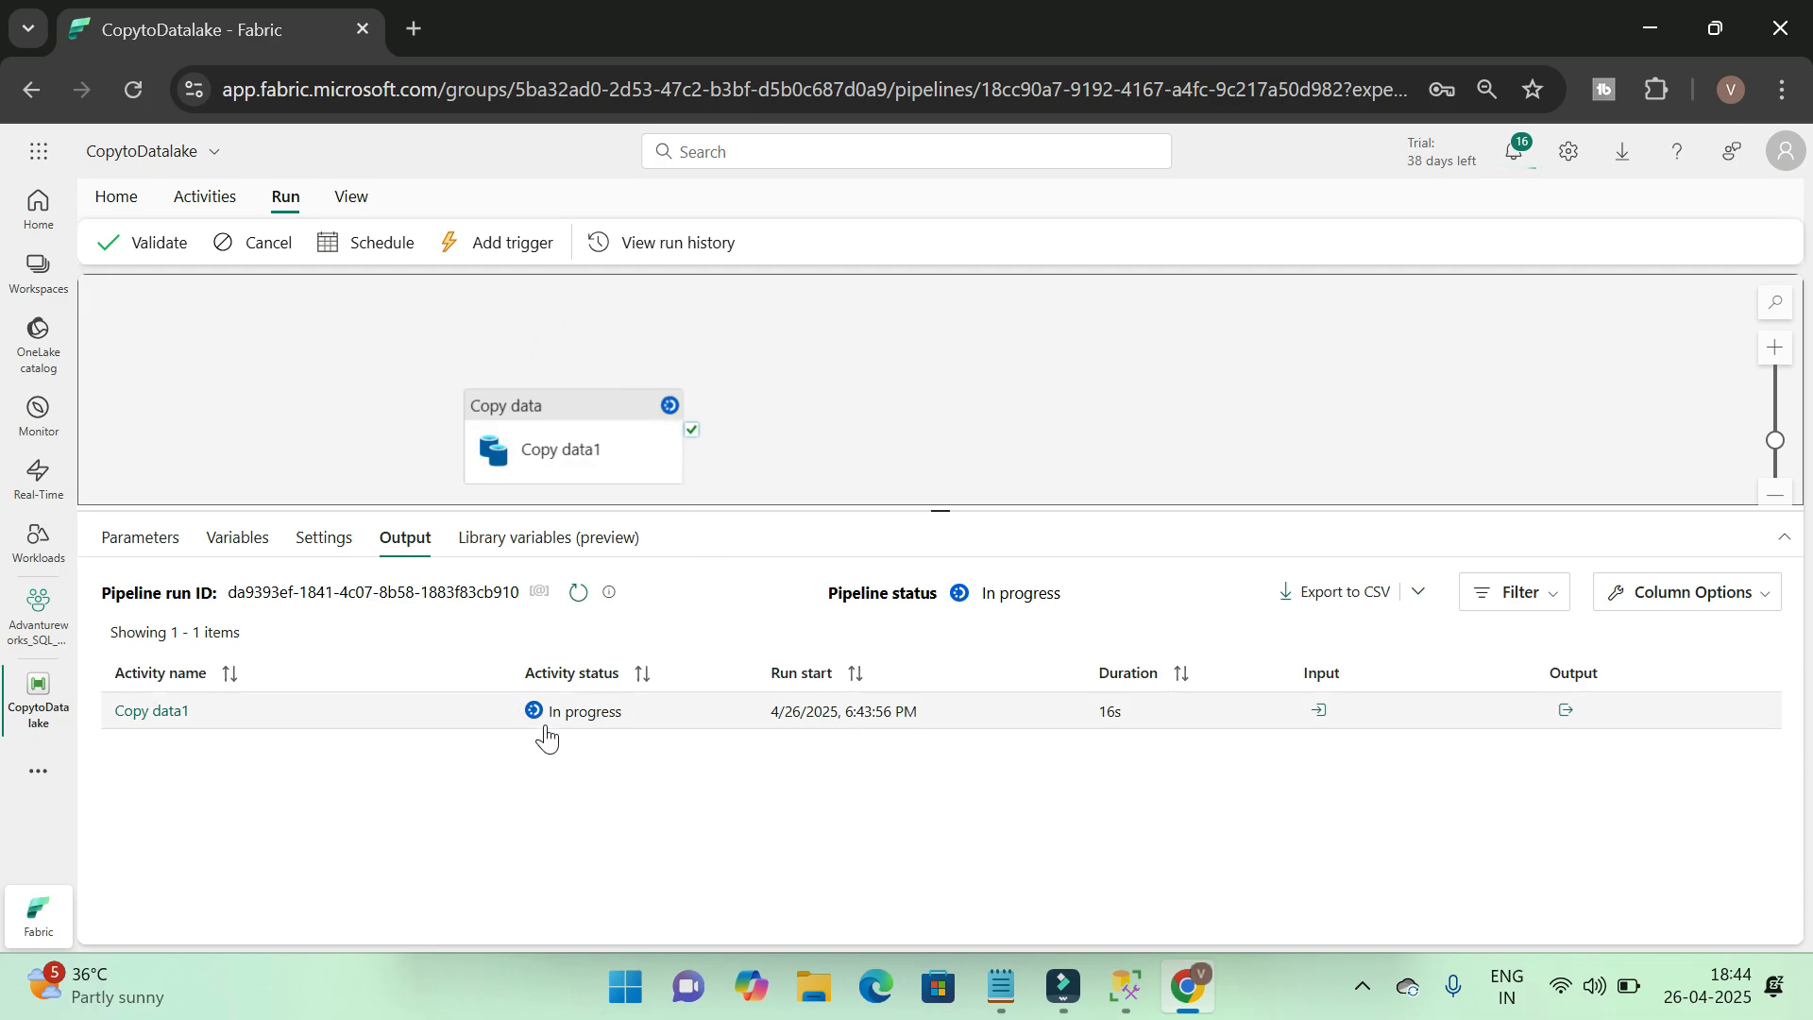
Review the Copy data1 run details, including the duration breakdown and advanced information, and close them
left_click(183, 719)
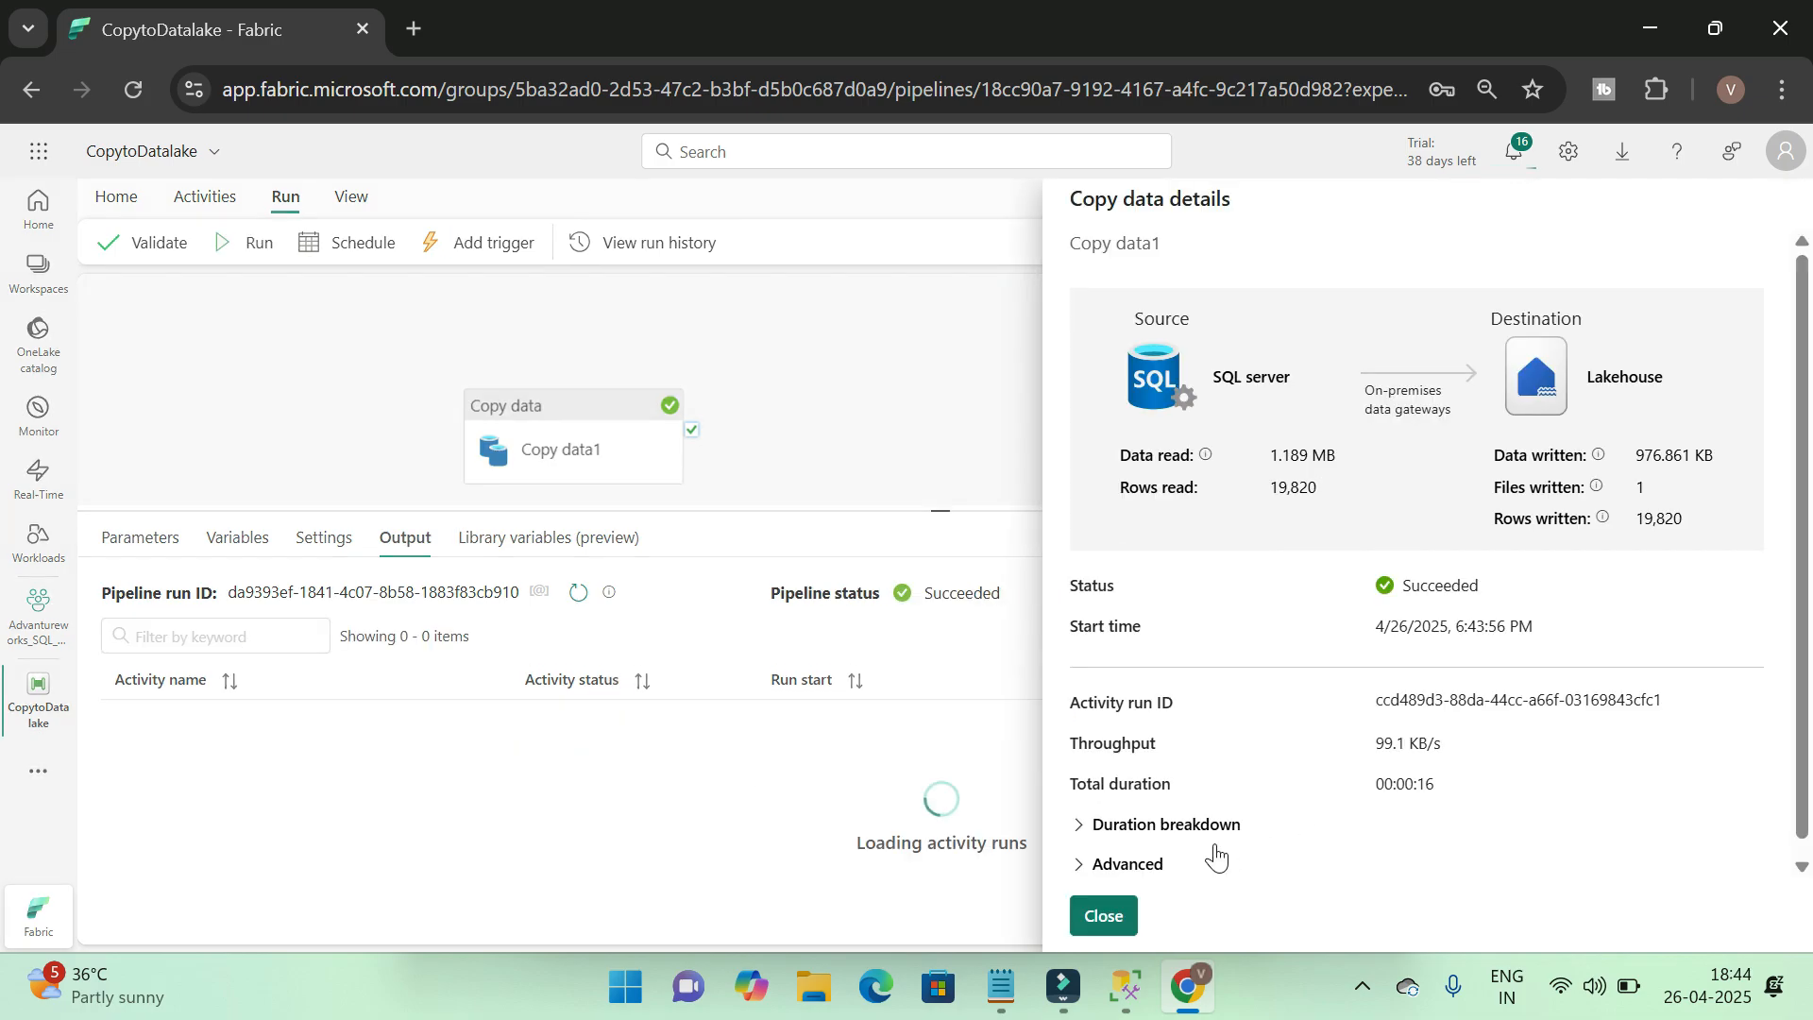
left_click(1764, 229)
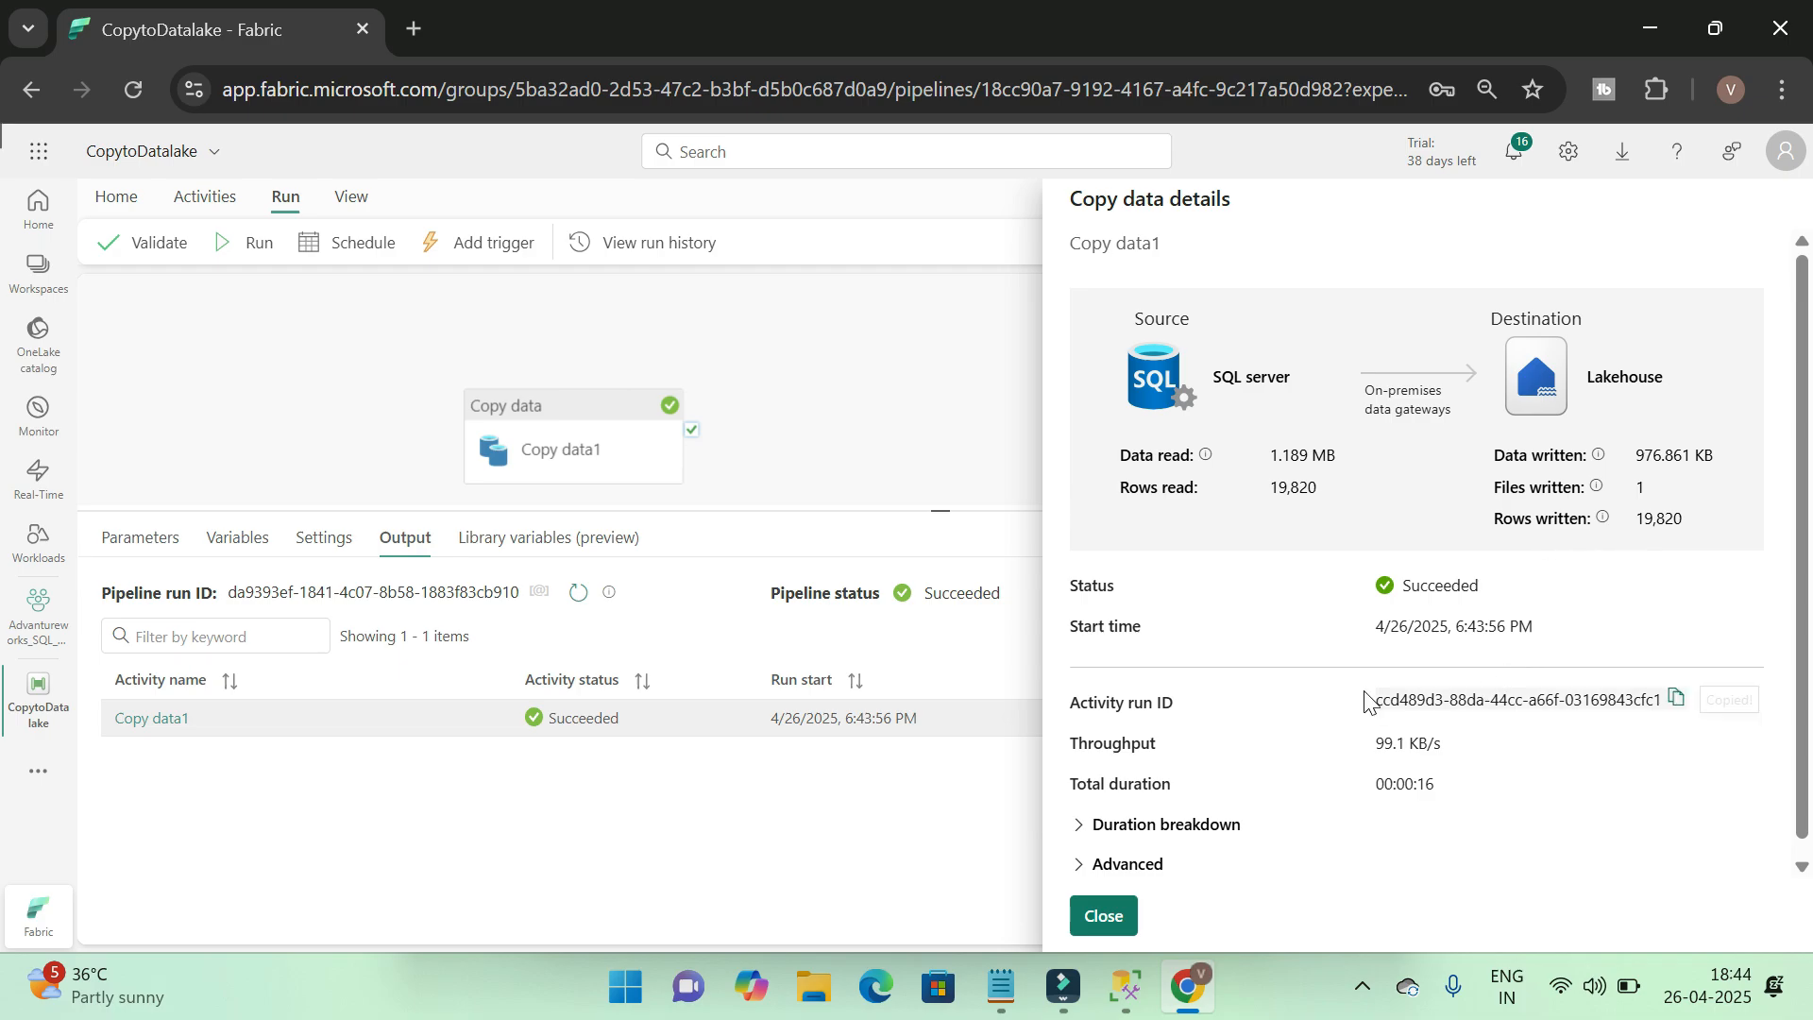
scroll(1327, 672, "down", 1)
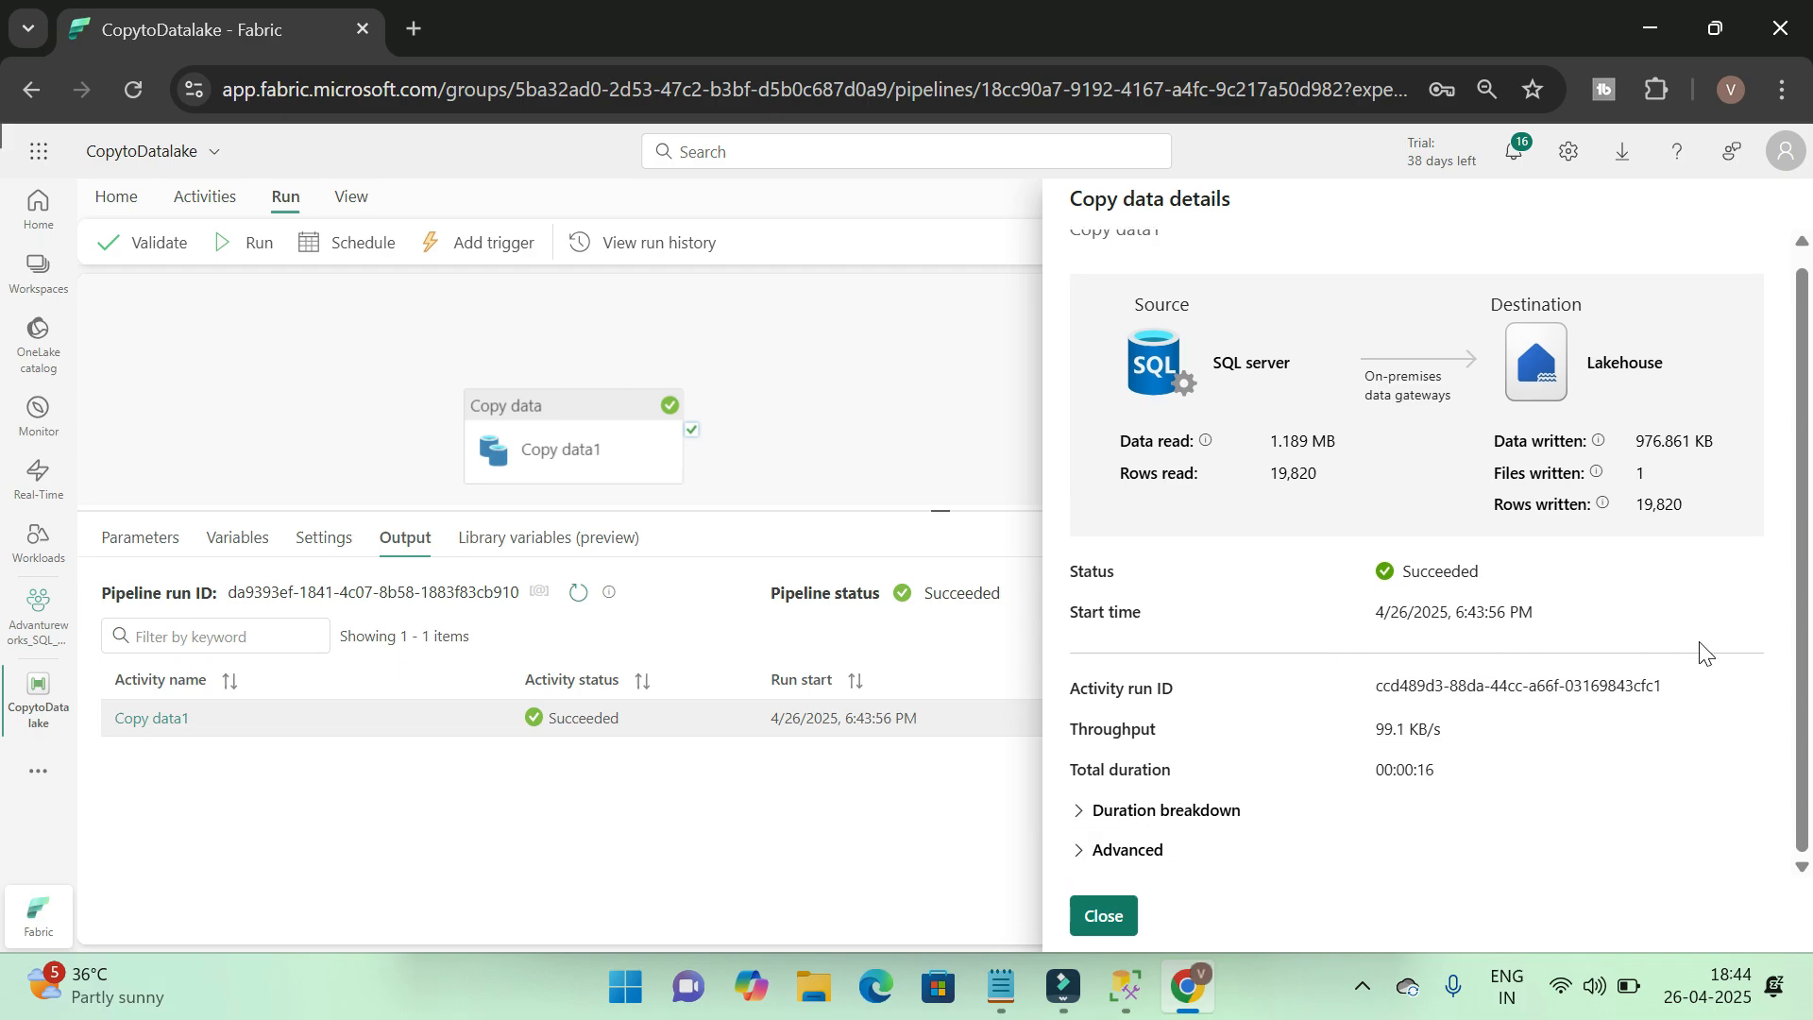
left_click(1579, 698)
left_click(1086, 810)
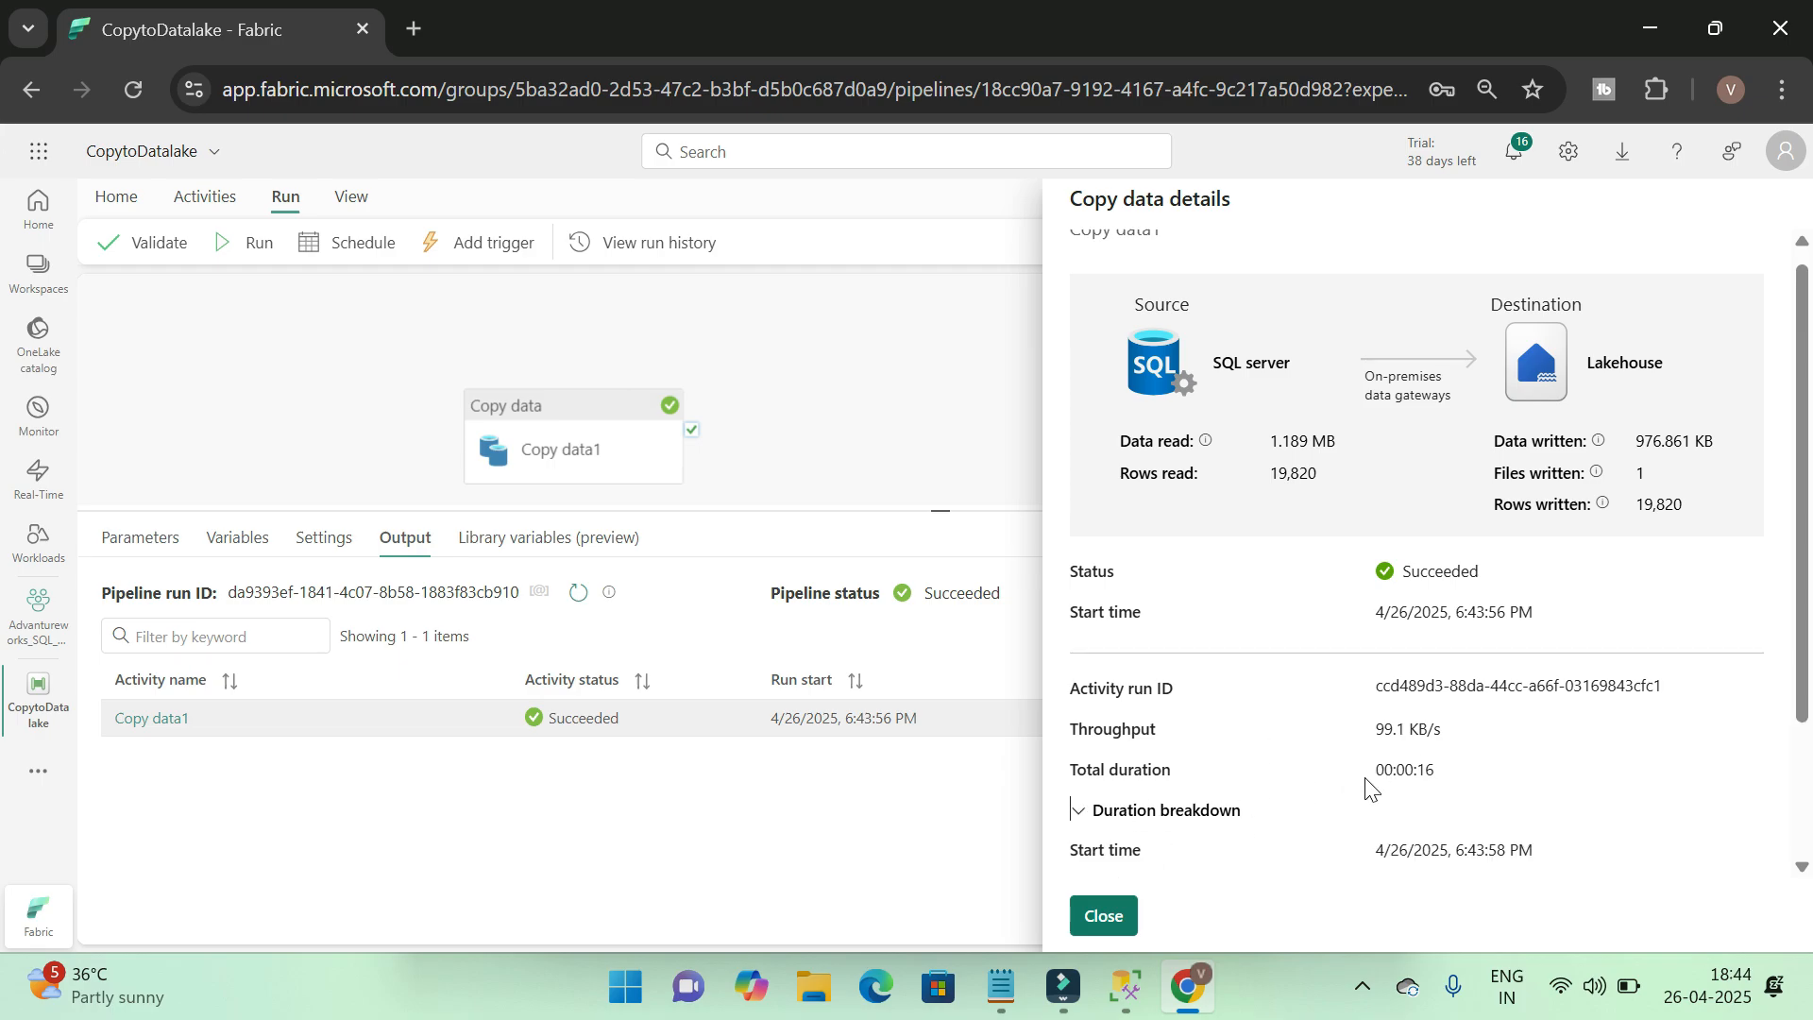
scroll(1466, 746, "down", 2)
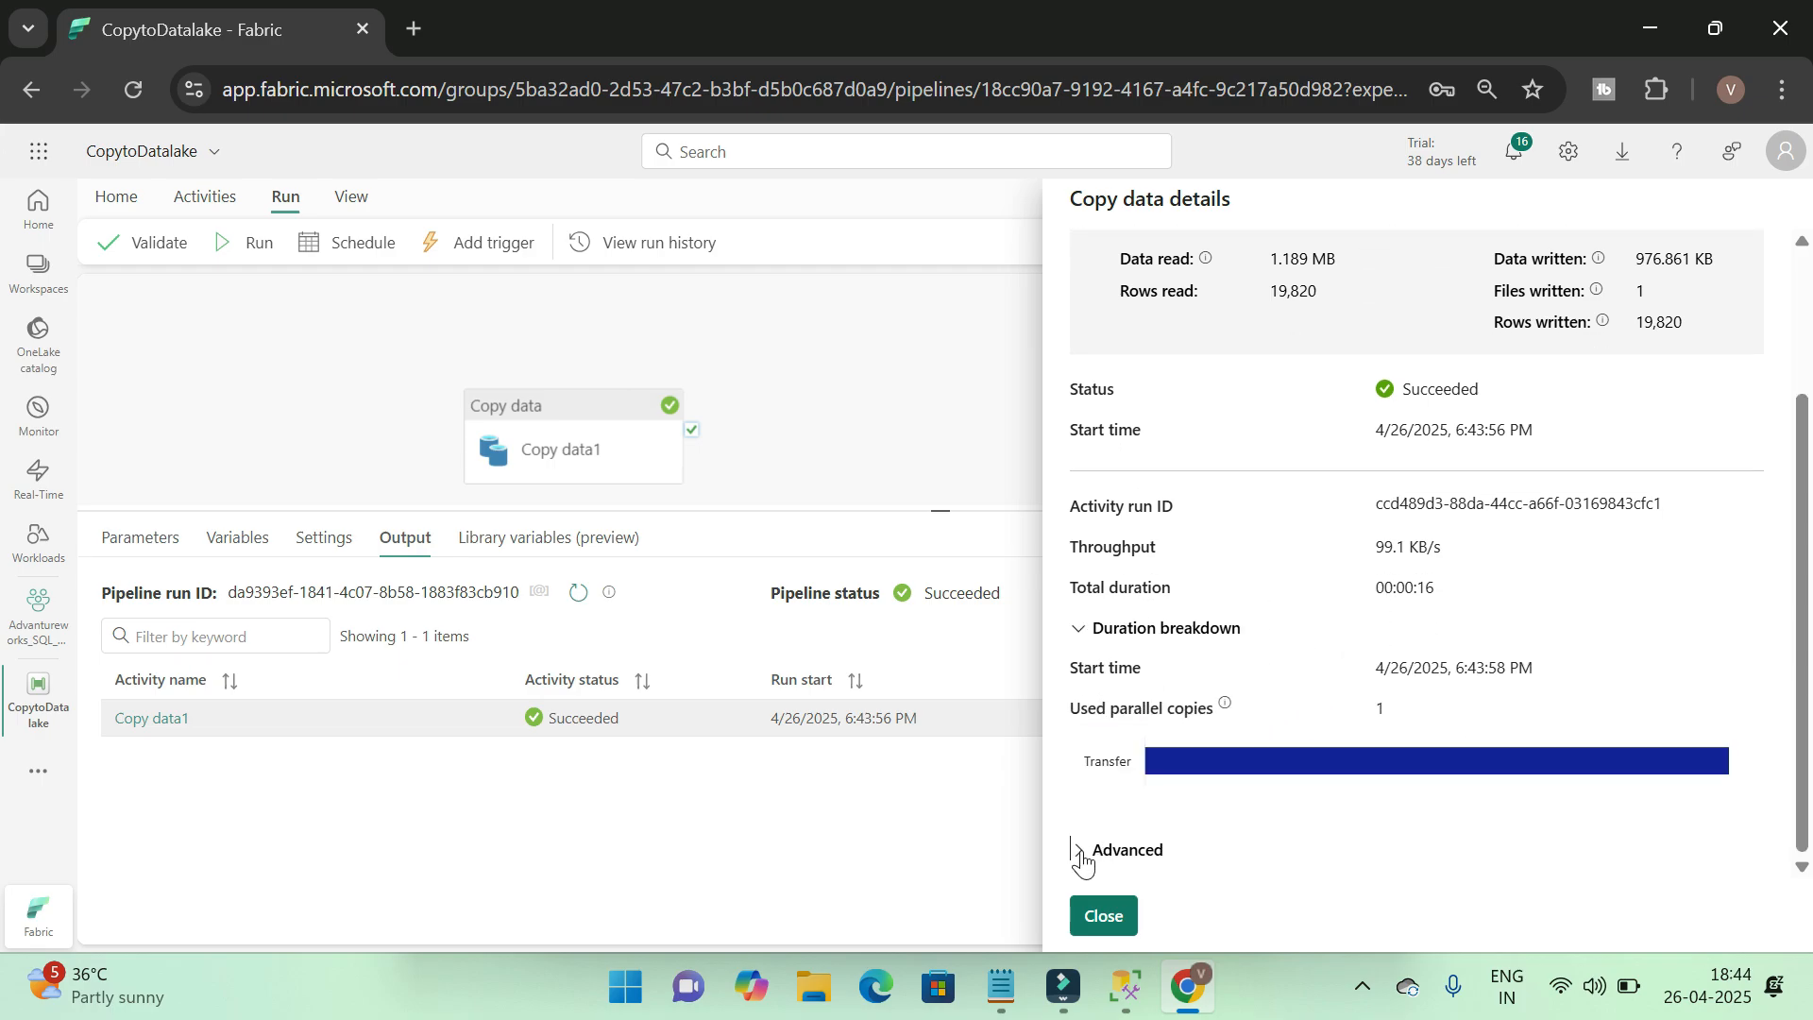
scroll(1394, 727, "down", 1)
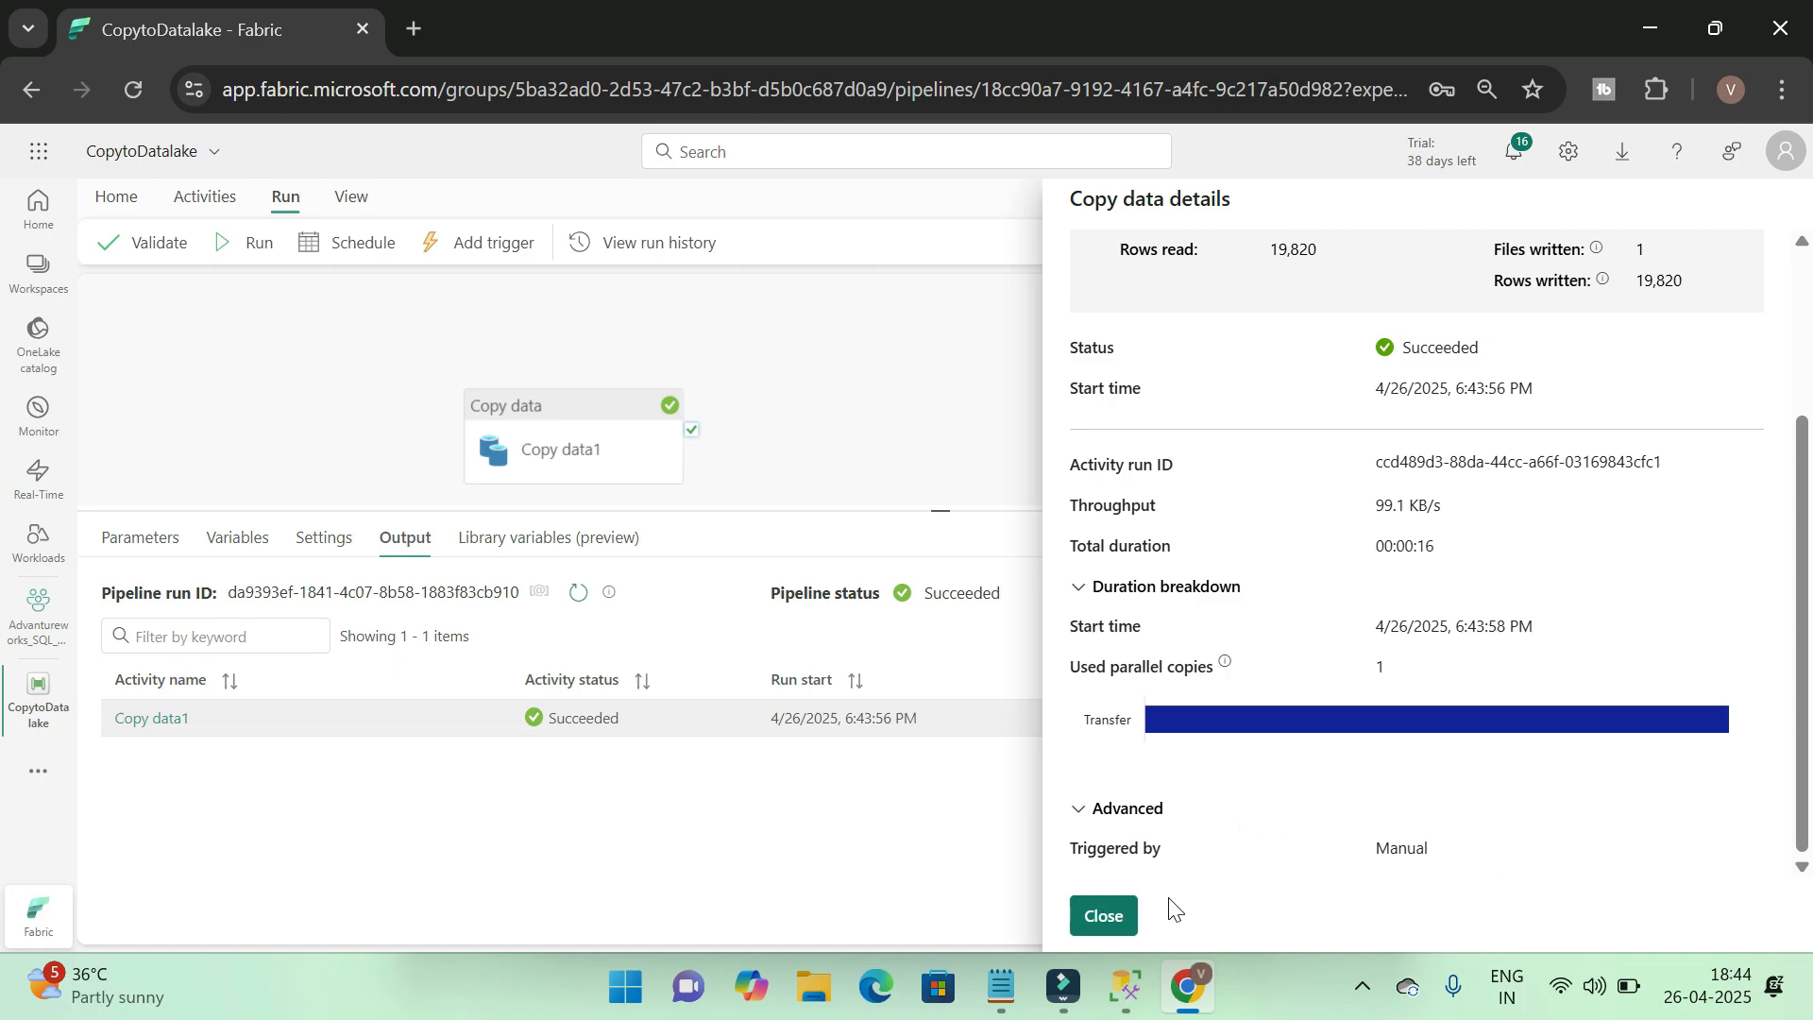
left_click(1105, 916)
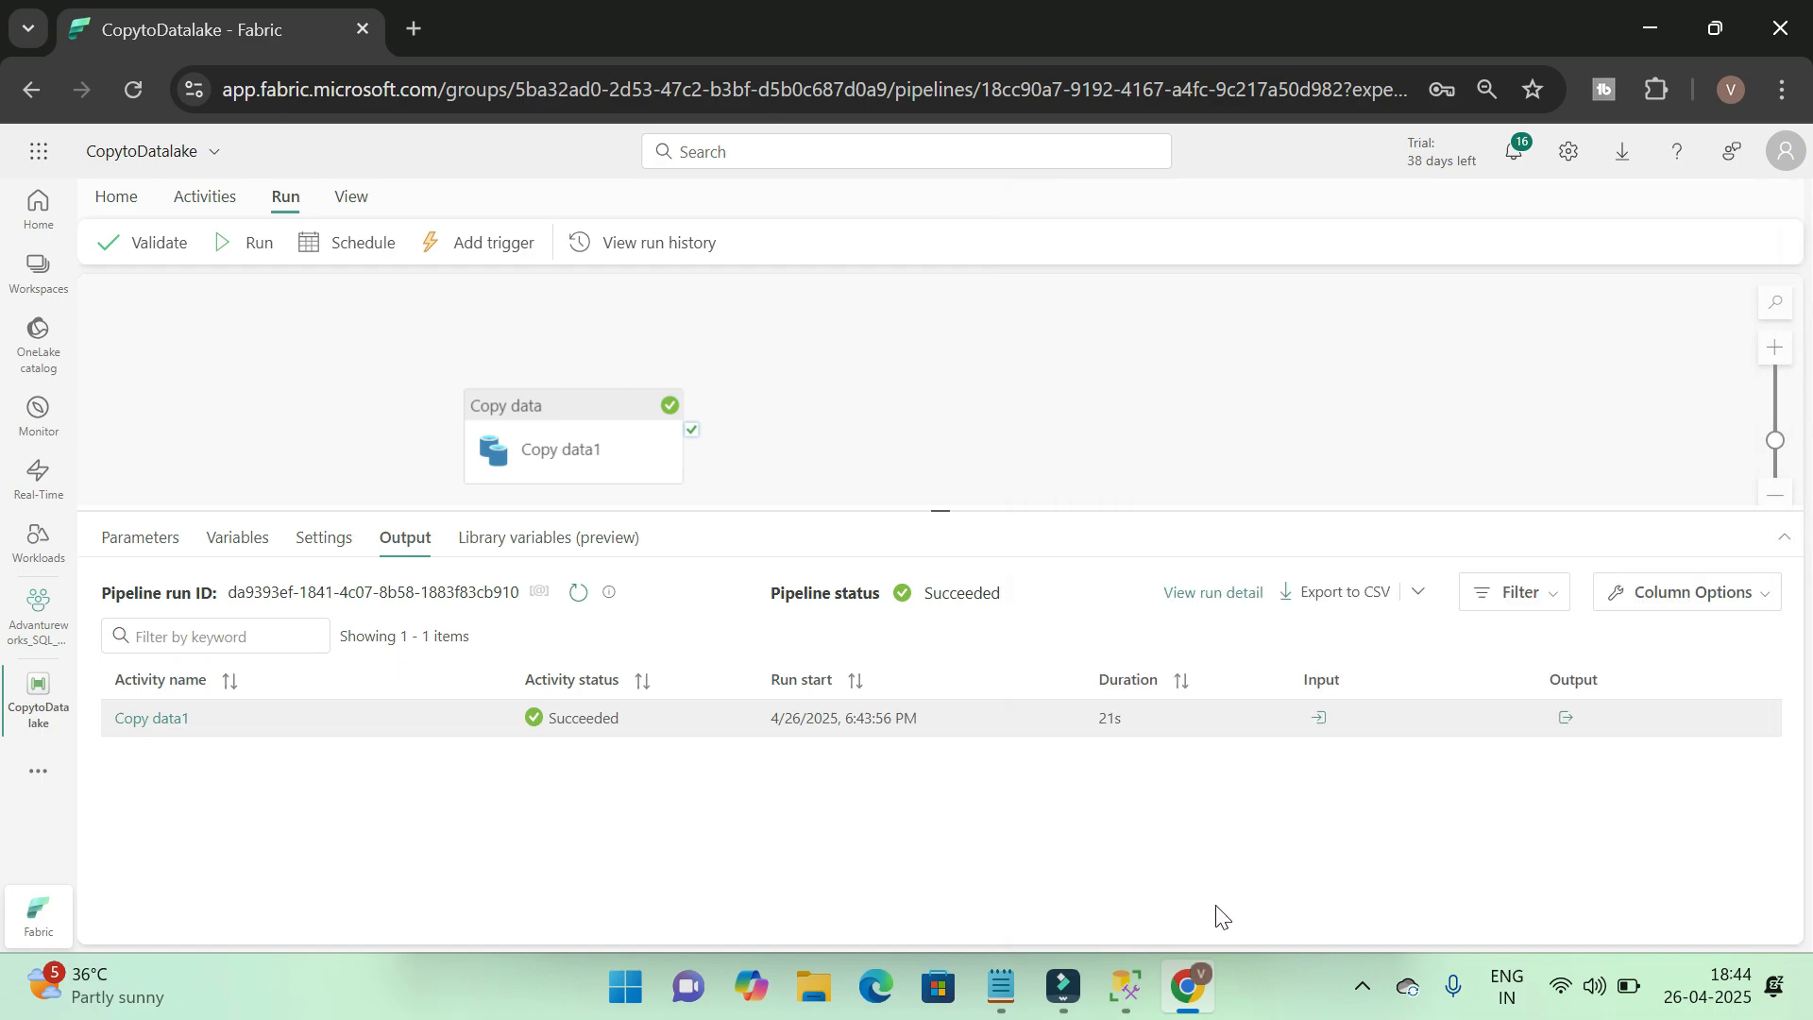
left_click(888, 462)
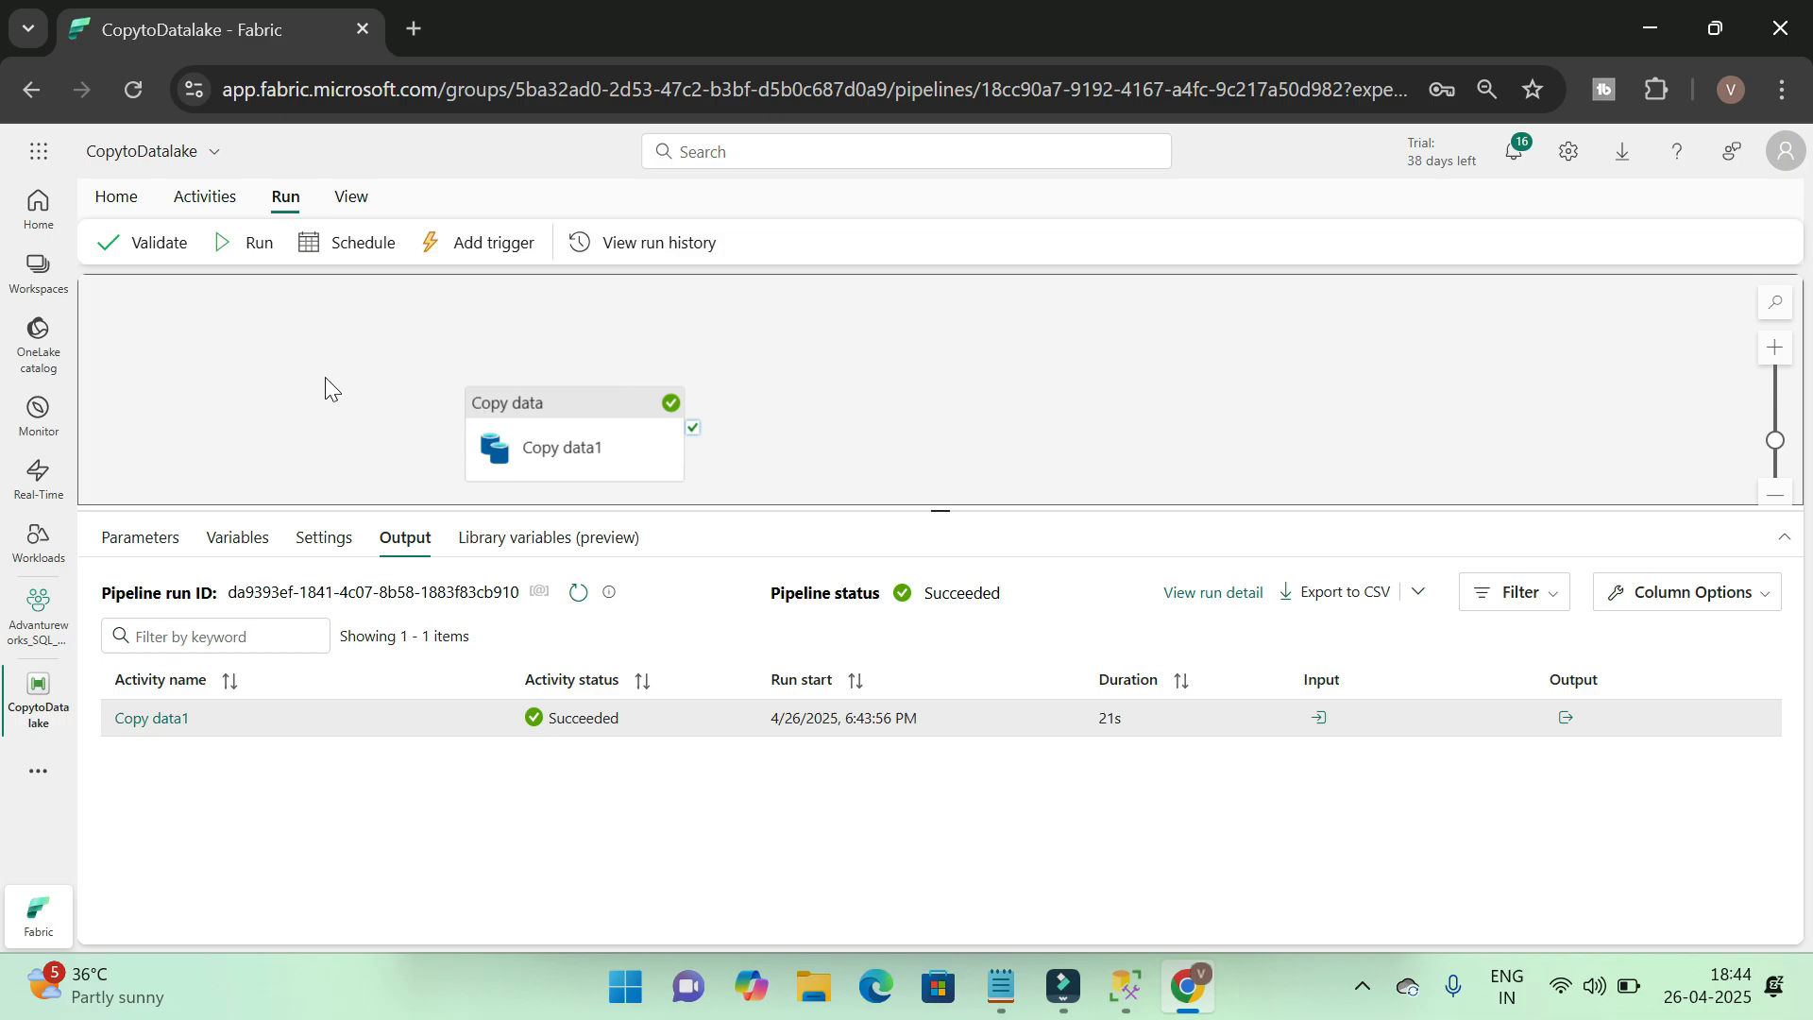
Try a scheduled run for the pipeline that repeats daily with the hour set to 06, and leave the schedule settings without applying
left_click(356, 243)
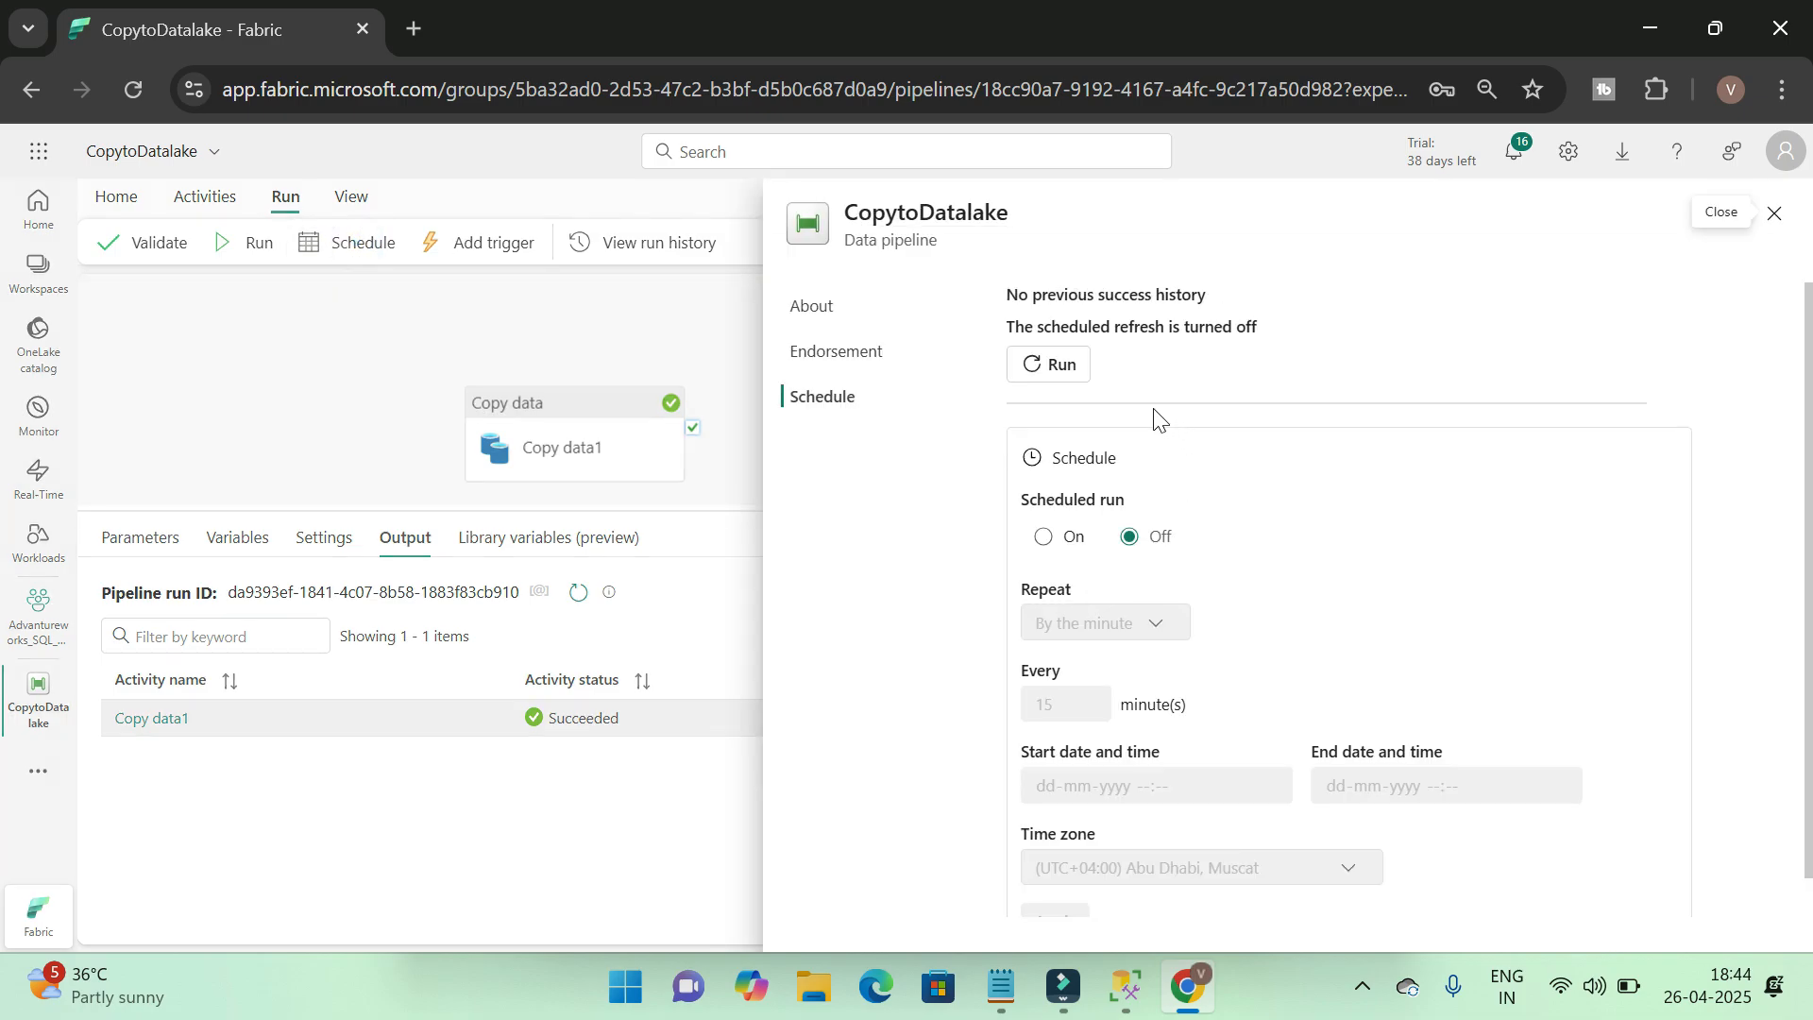
scroll(1328, 562, "down", 1)
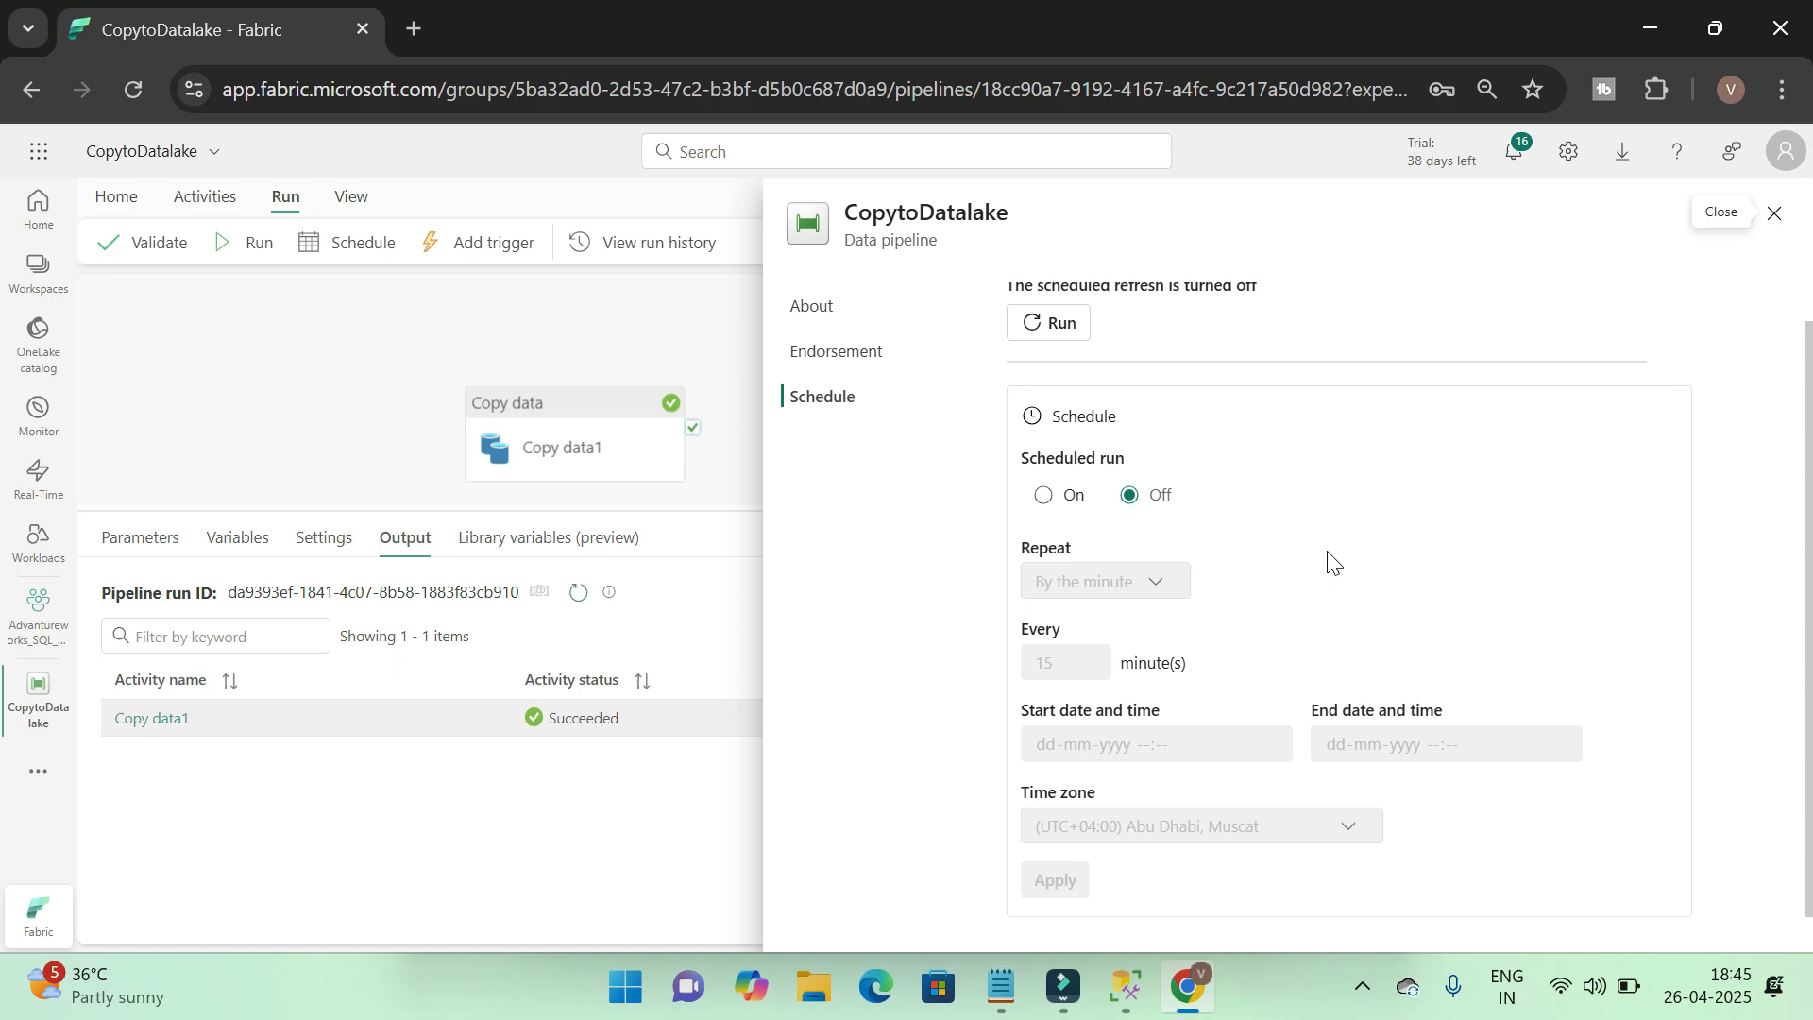
left_click(1041, 495)
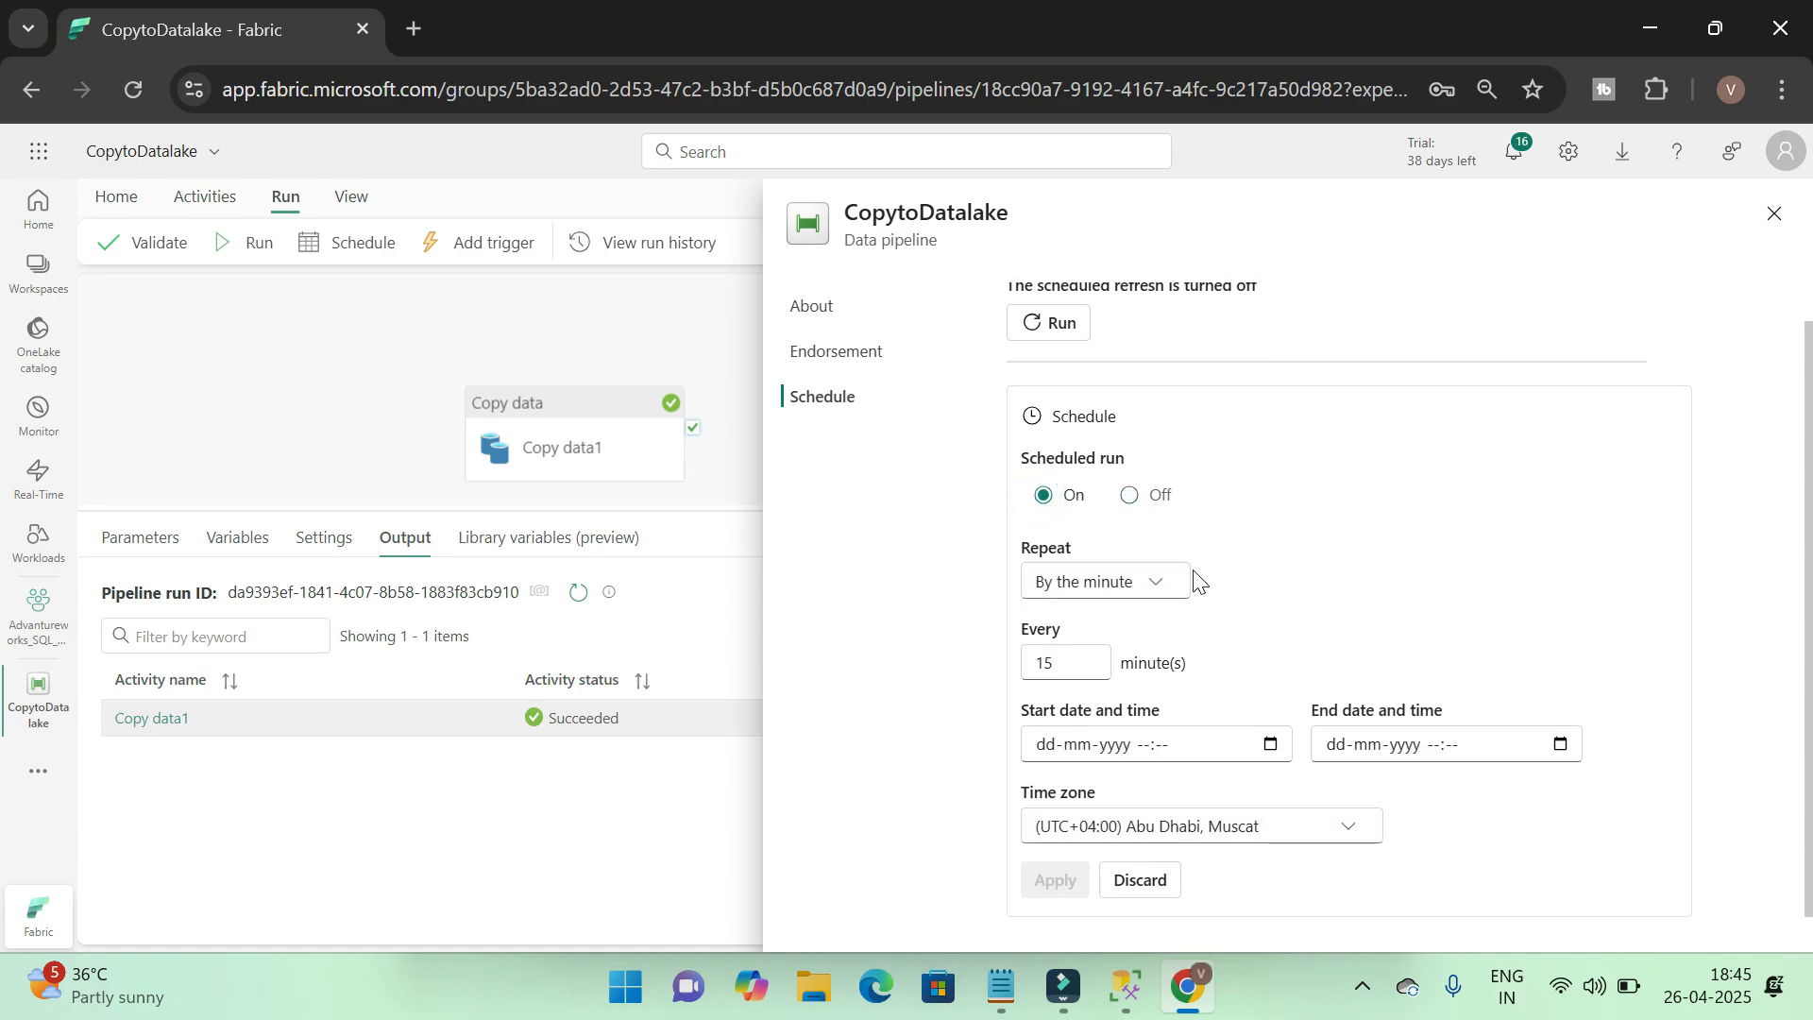
left_click(1167, 580)
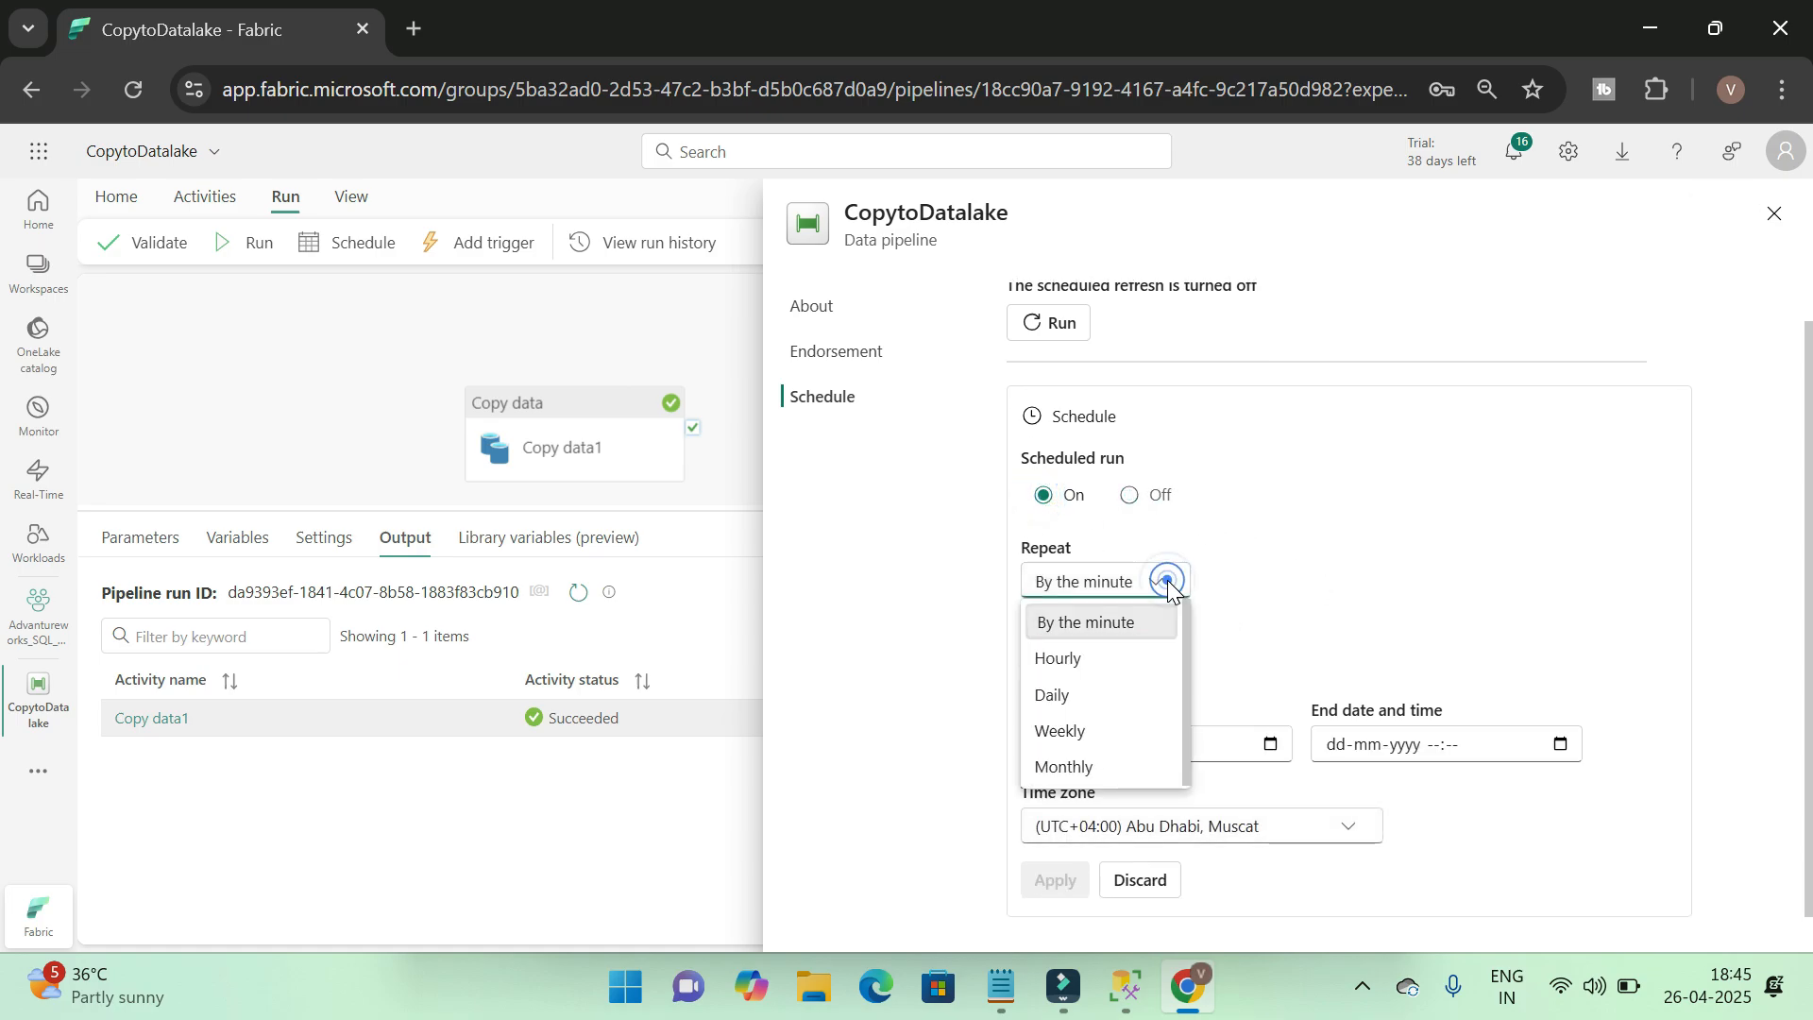
left_click(1112, 700)
scroll(1402, 586, "down", 1)
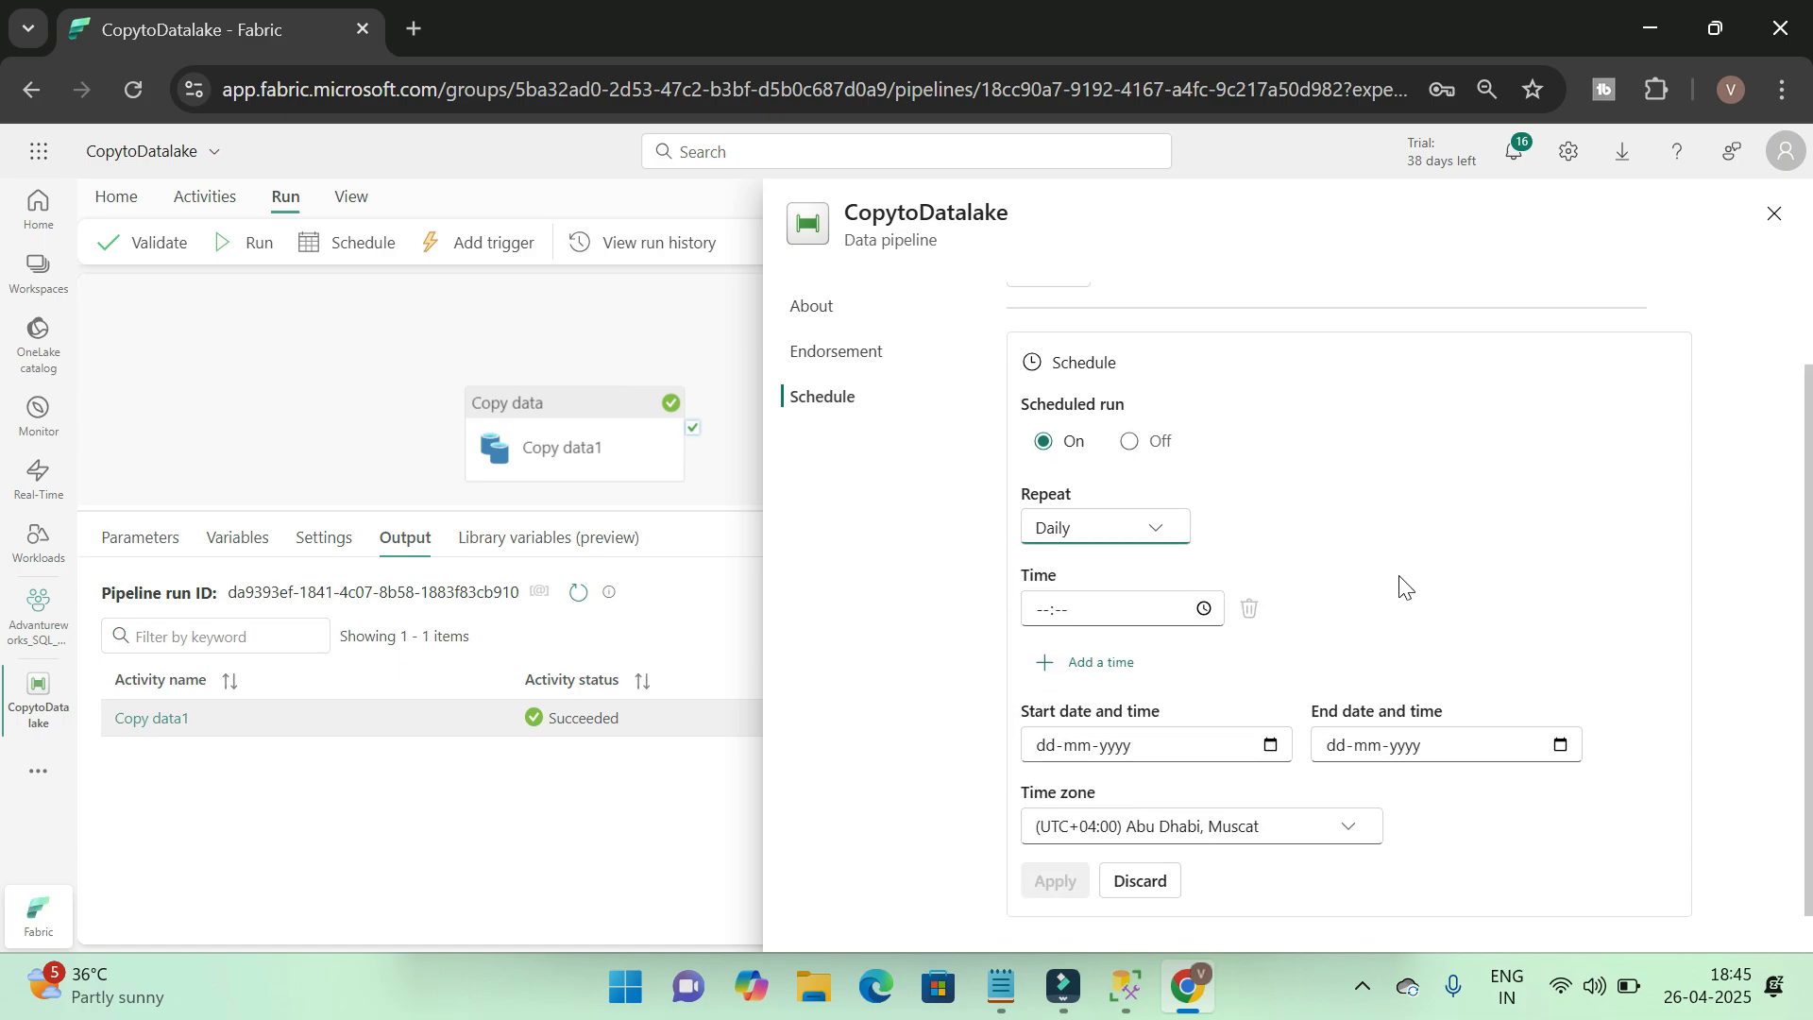
left_click(1180, 611)
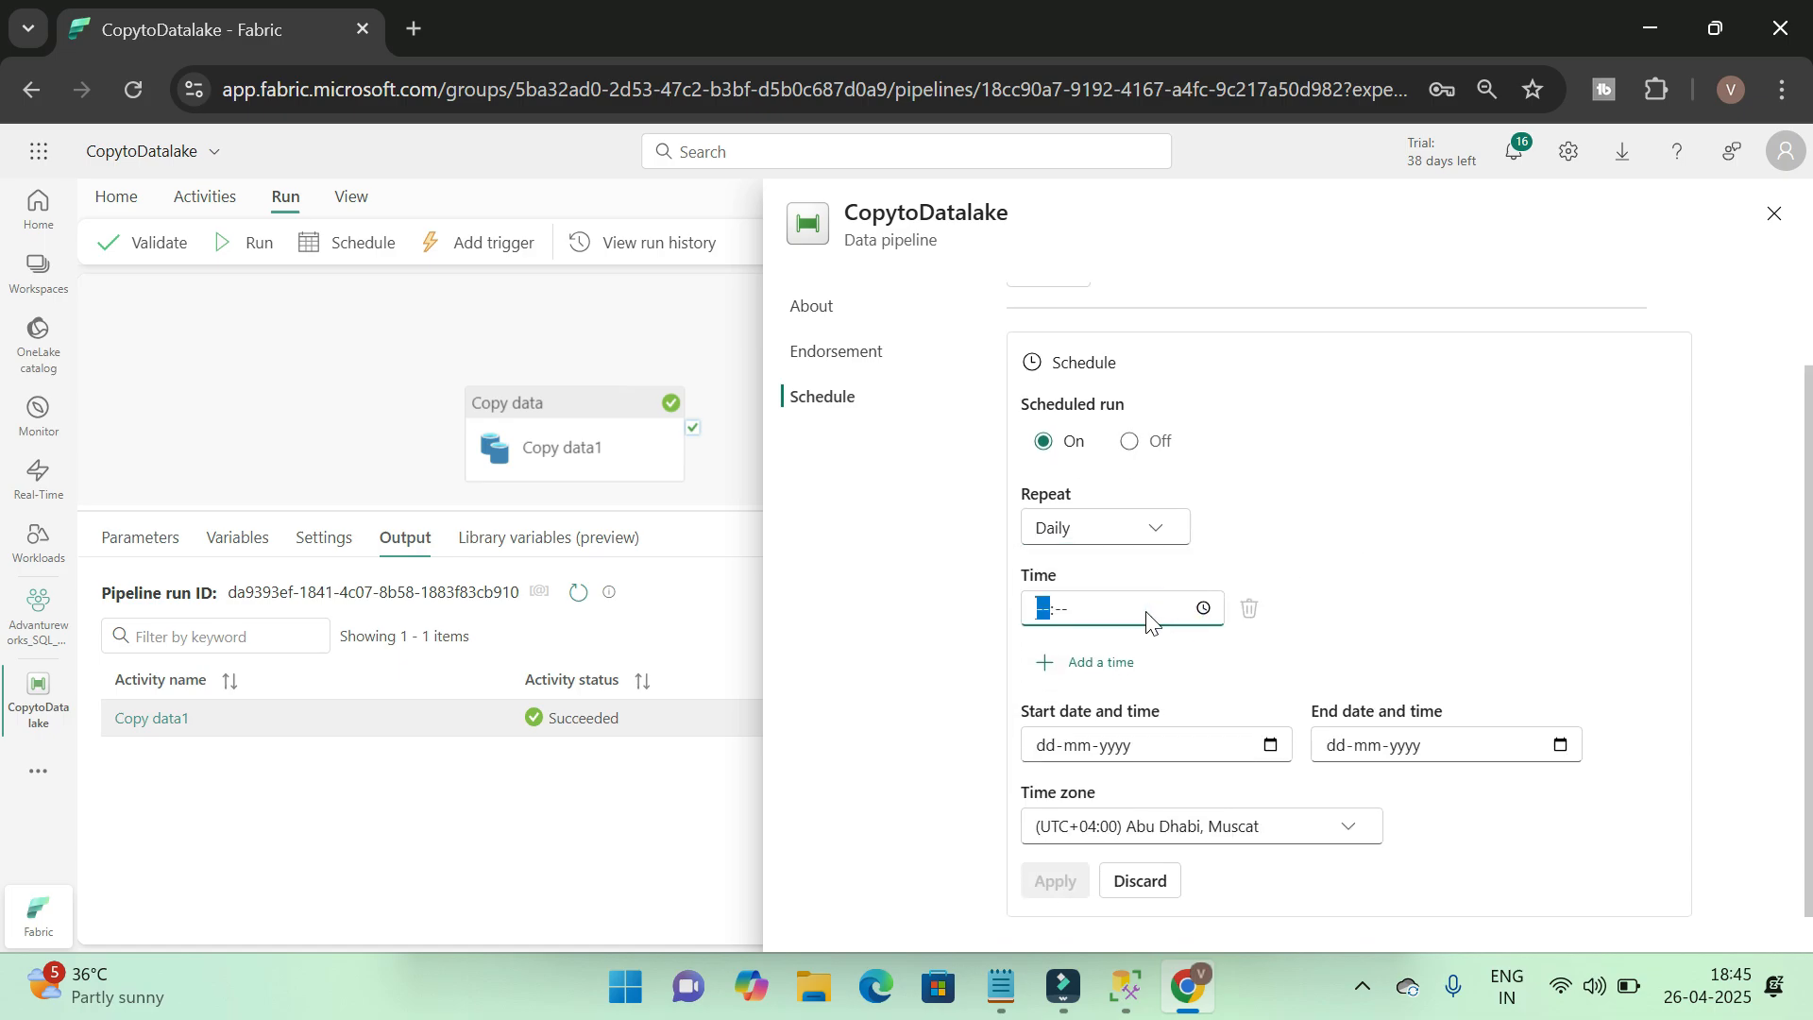
type("06:00")
left_click(1439, 612)
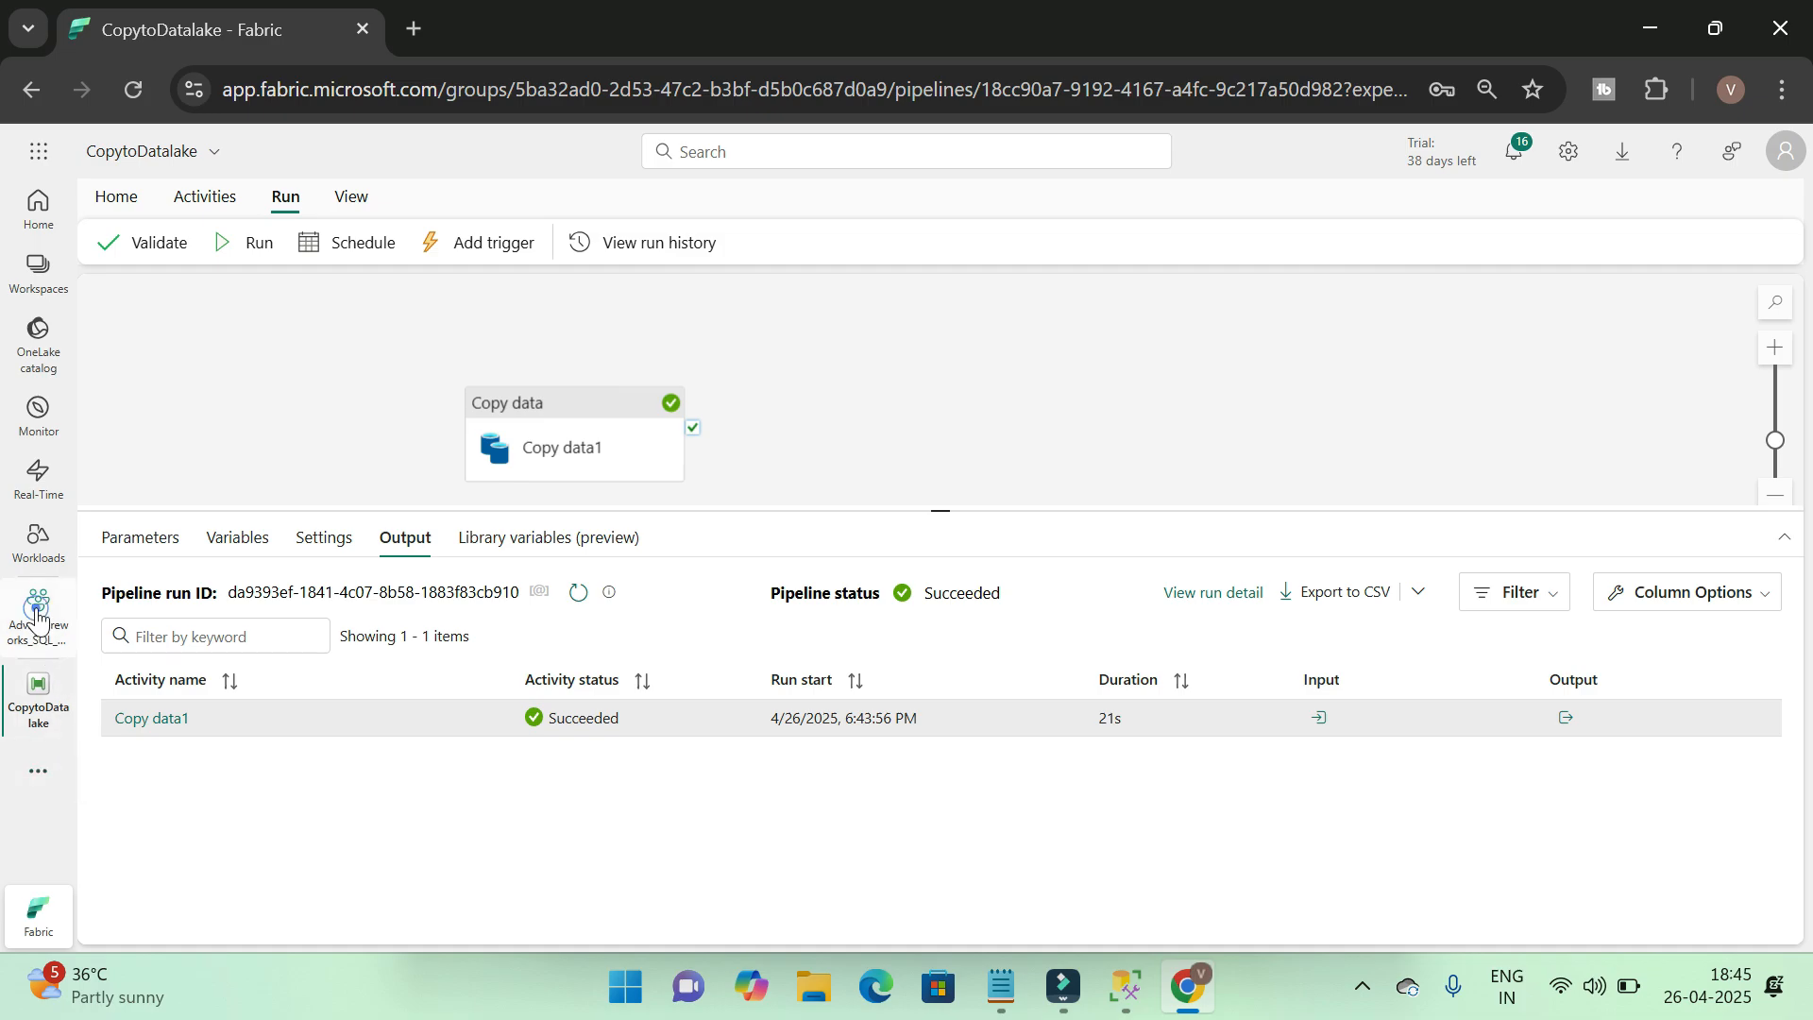
Open the bronze_layer SQL analytics endpoint from the Advantureworks_SQL_PBI workspace
left_click(36, 616)
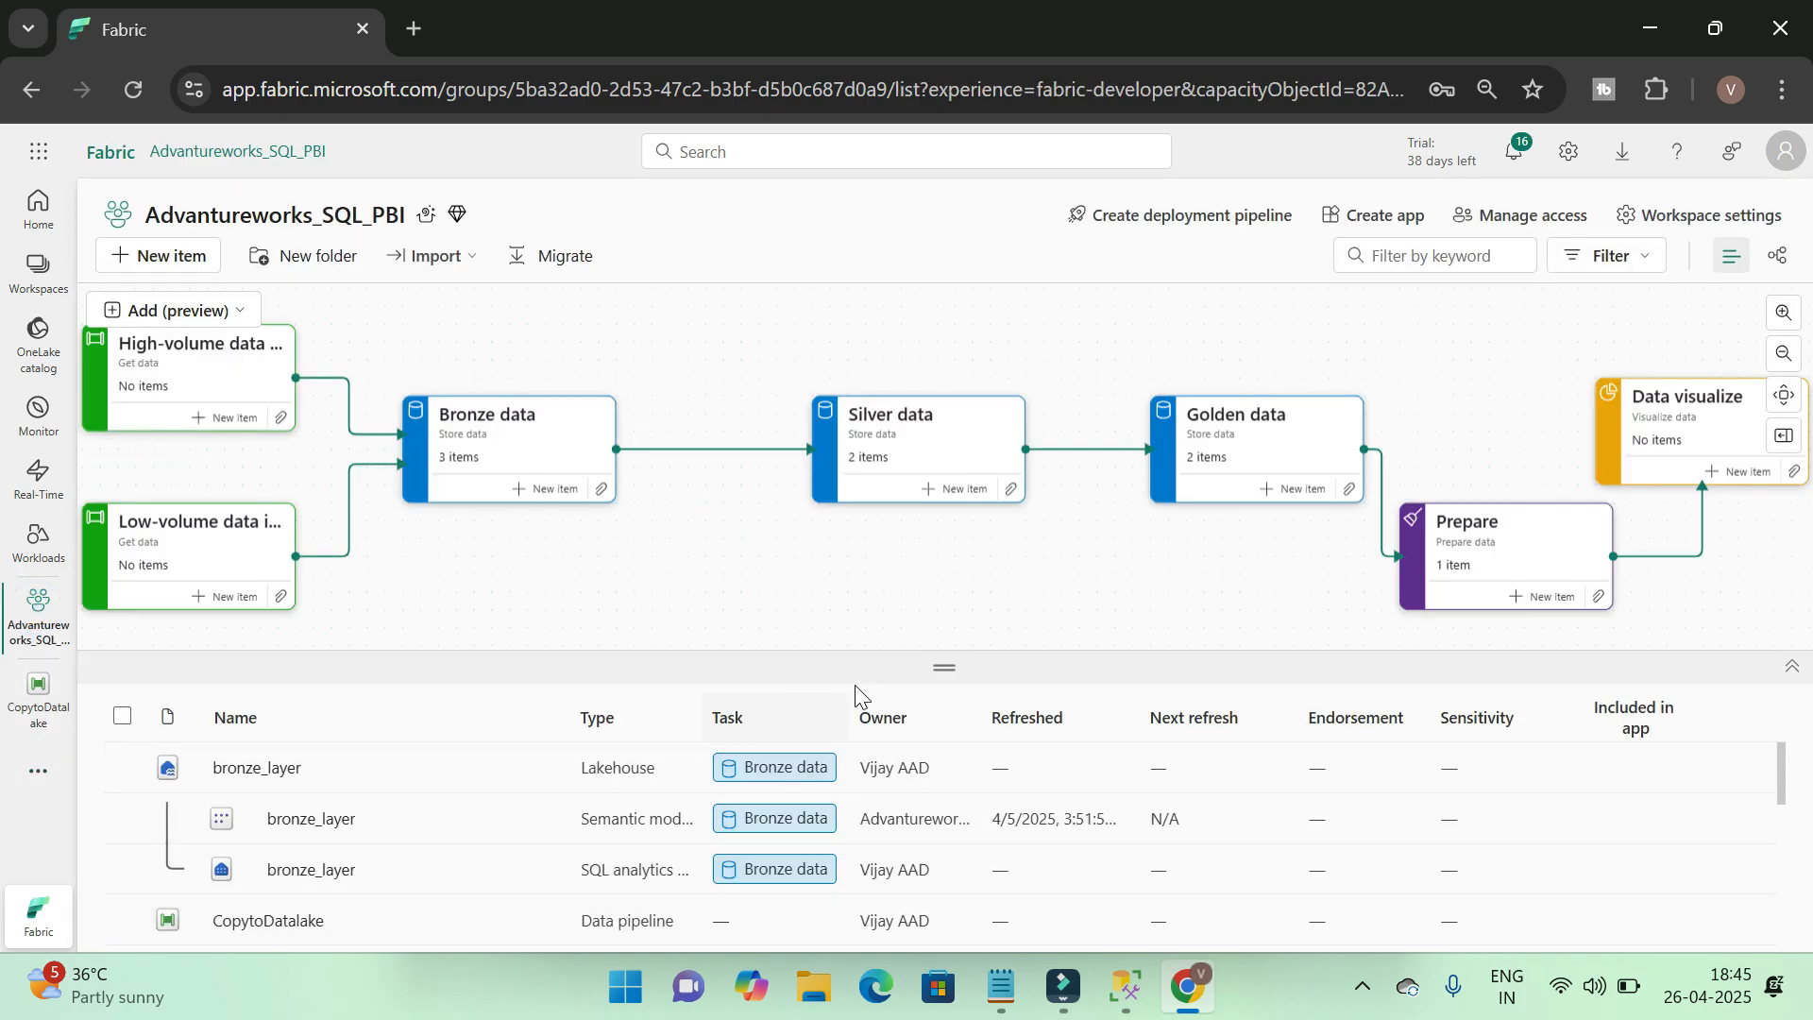
left_click_drag(945, 676, 945, 580)
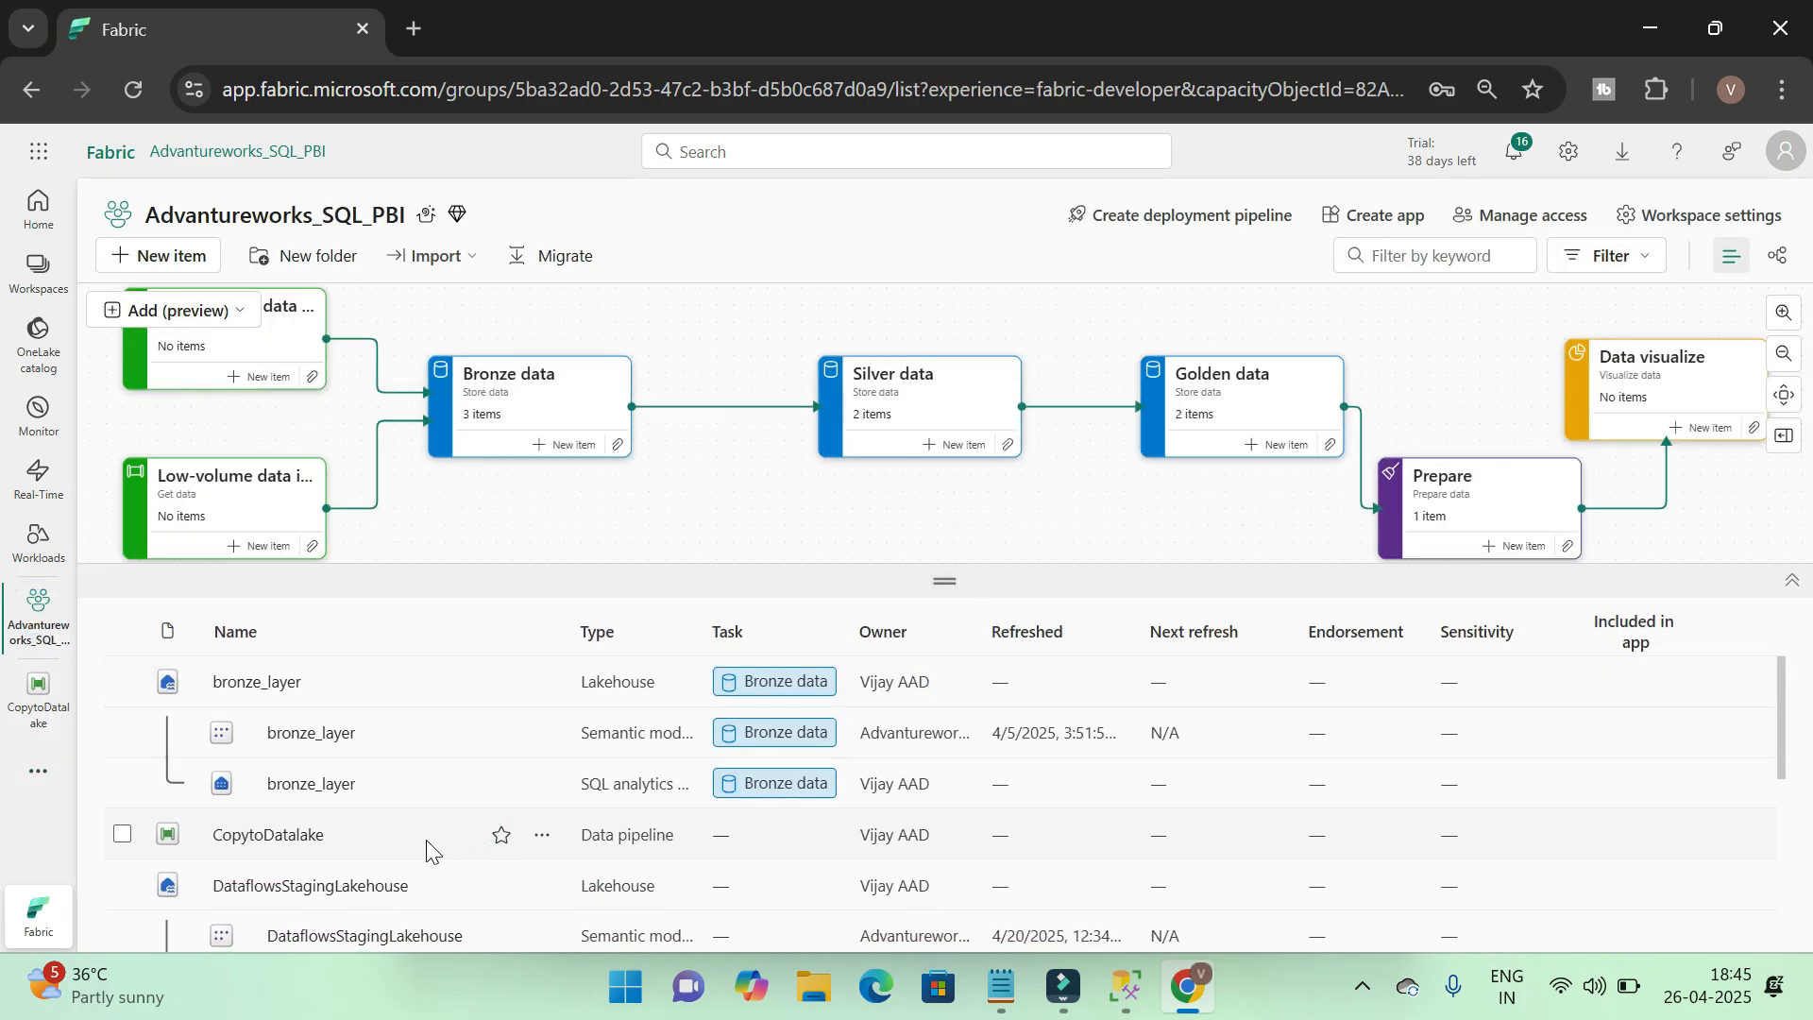
scroll(354, 749, "down", 4)
scroll(311, 722, "up", 4)
left_click(325, 788)
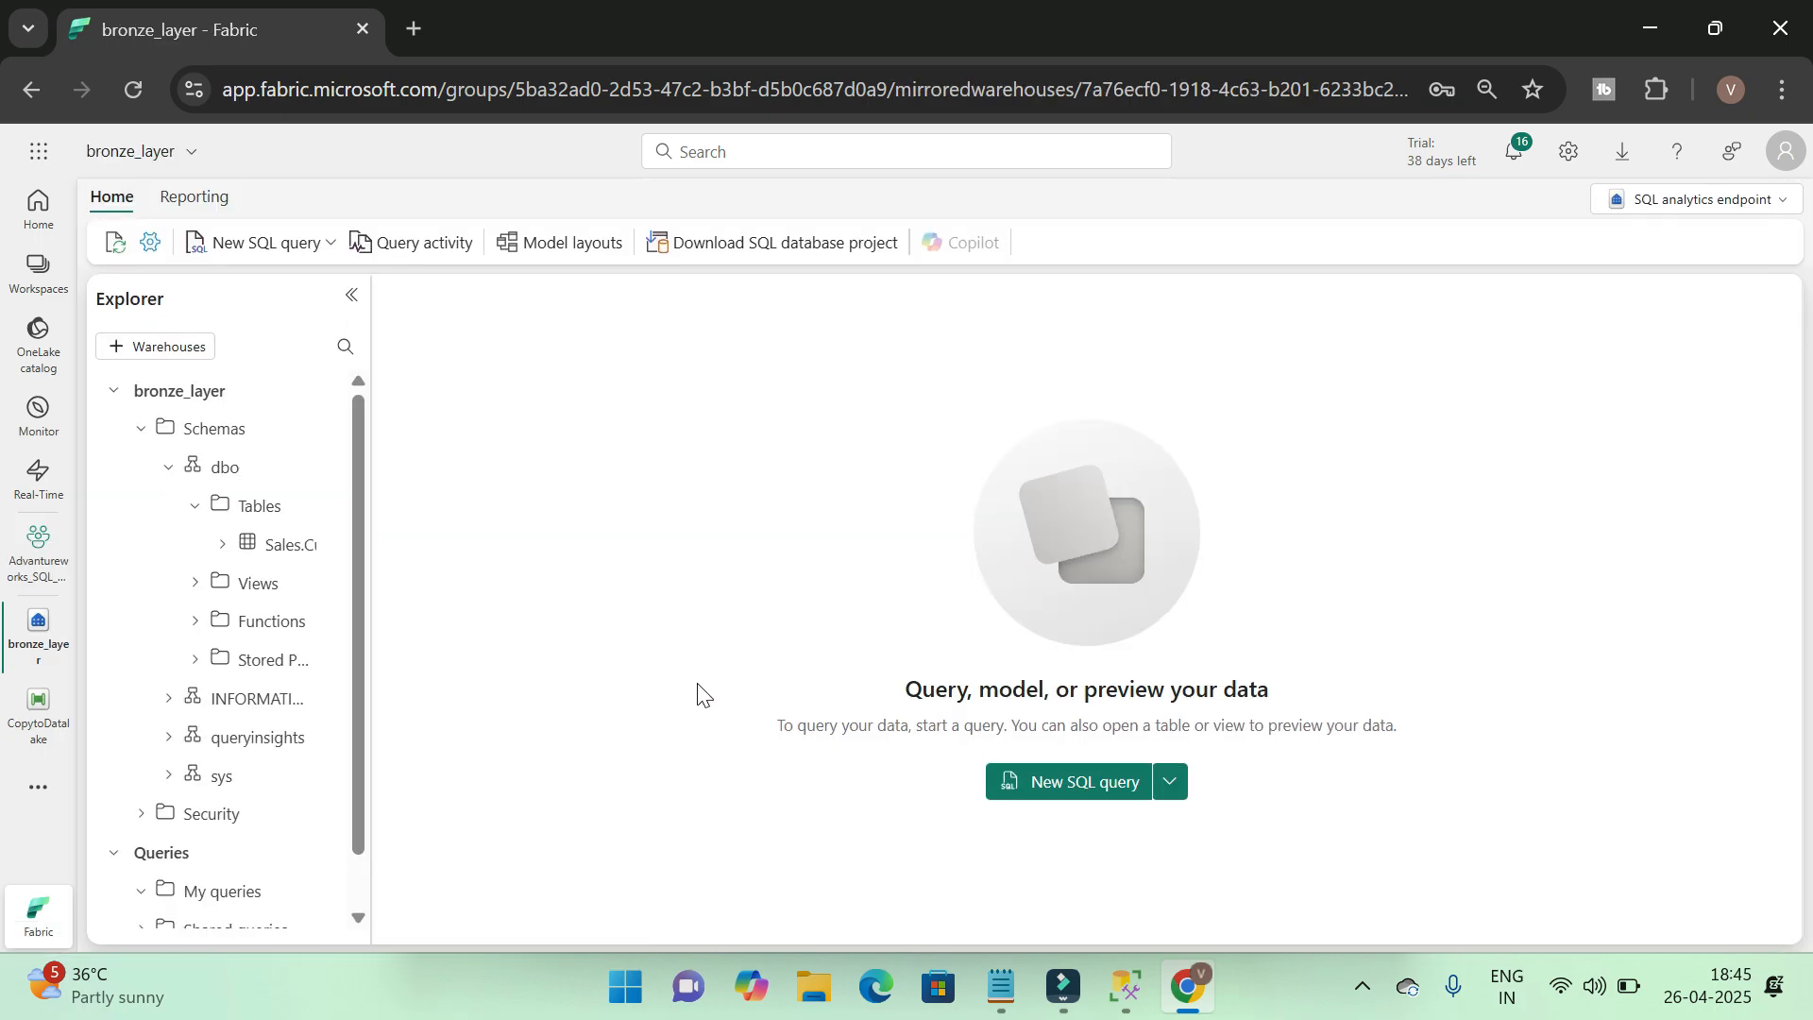
Examine the columns of the Sales.Customer table under the dbo schema, then collapse the table again
left_click_drag(373, 499, 591, 518)
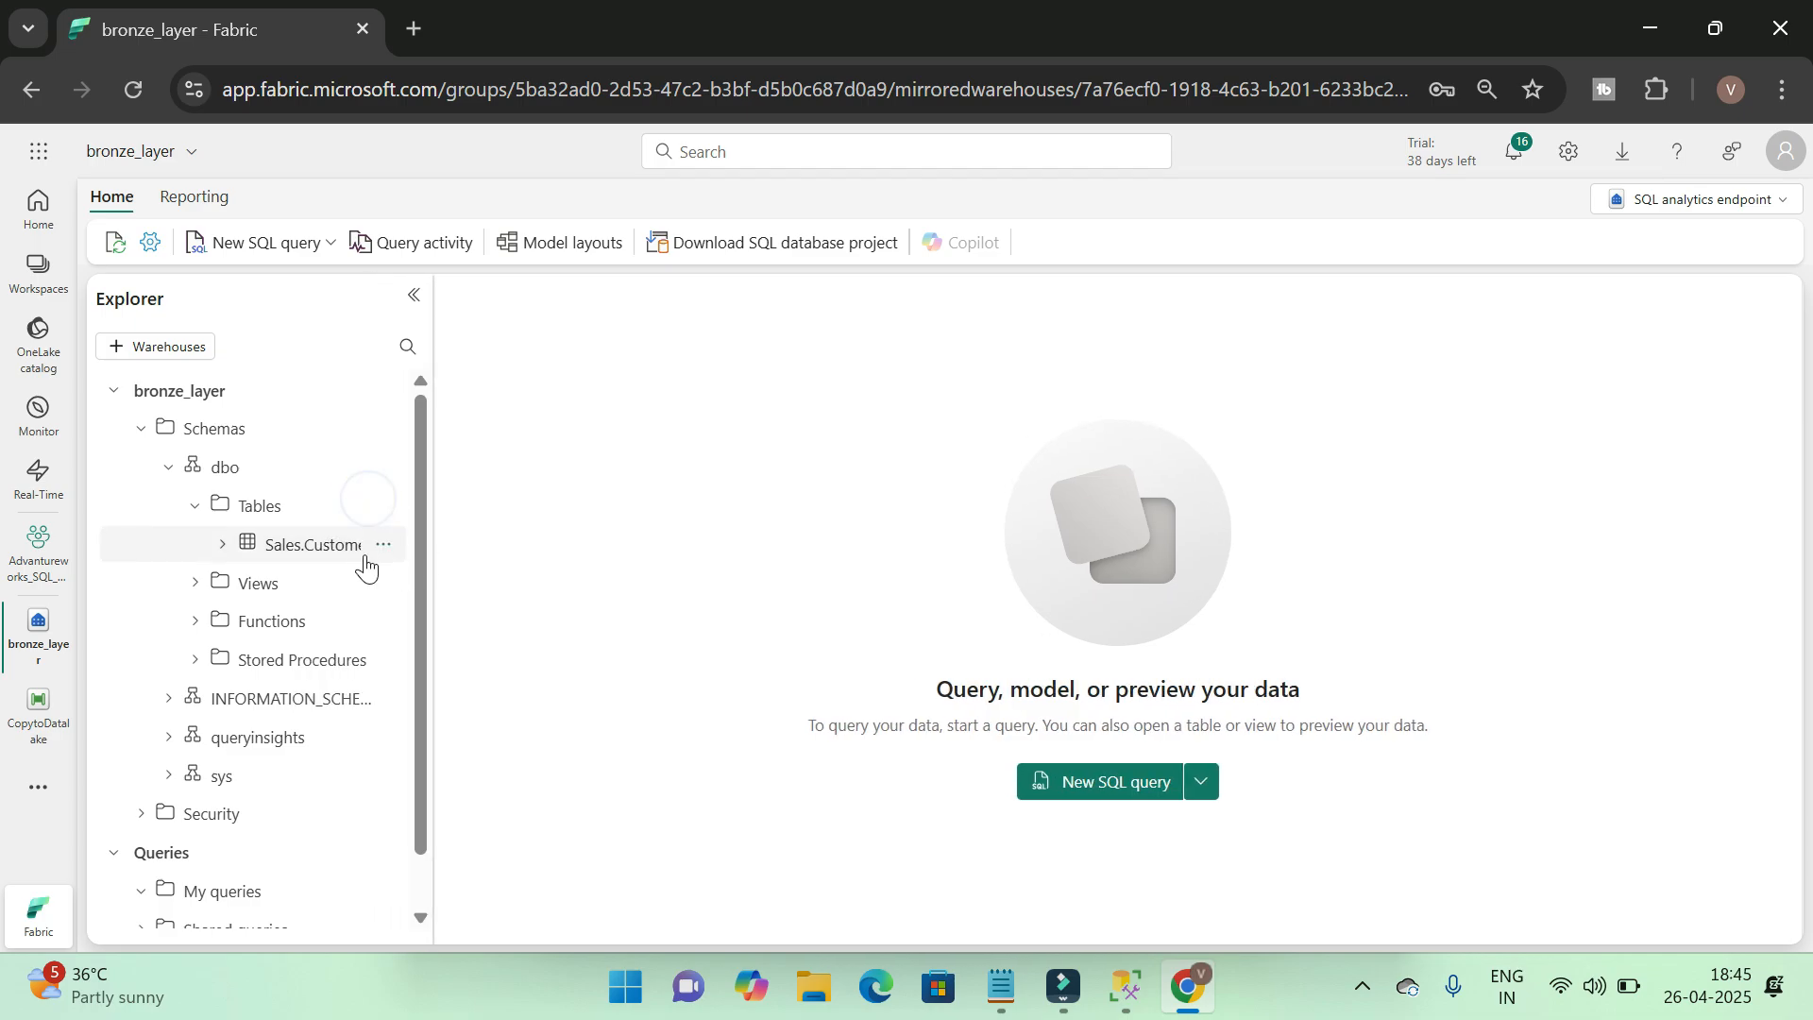
left_click(224, 544)
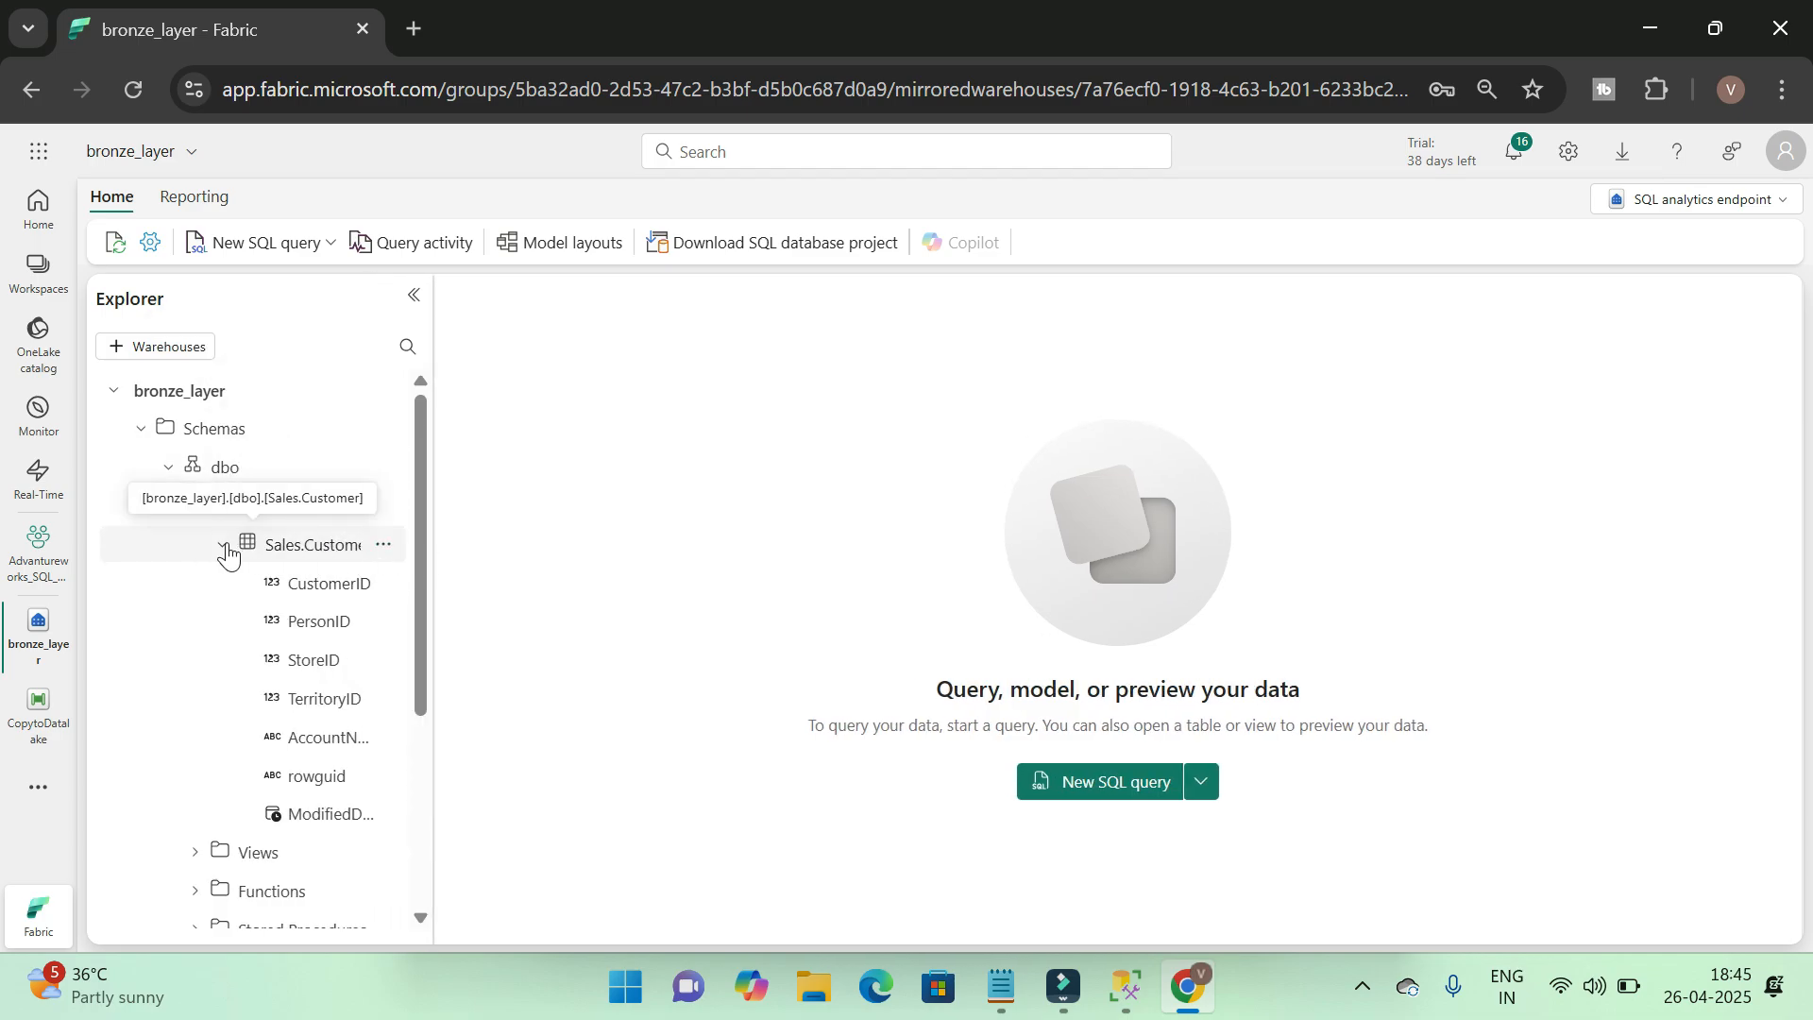
left_click(223, 545)
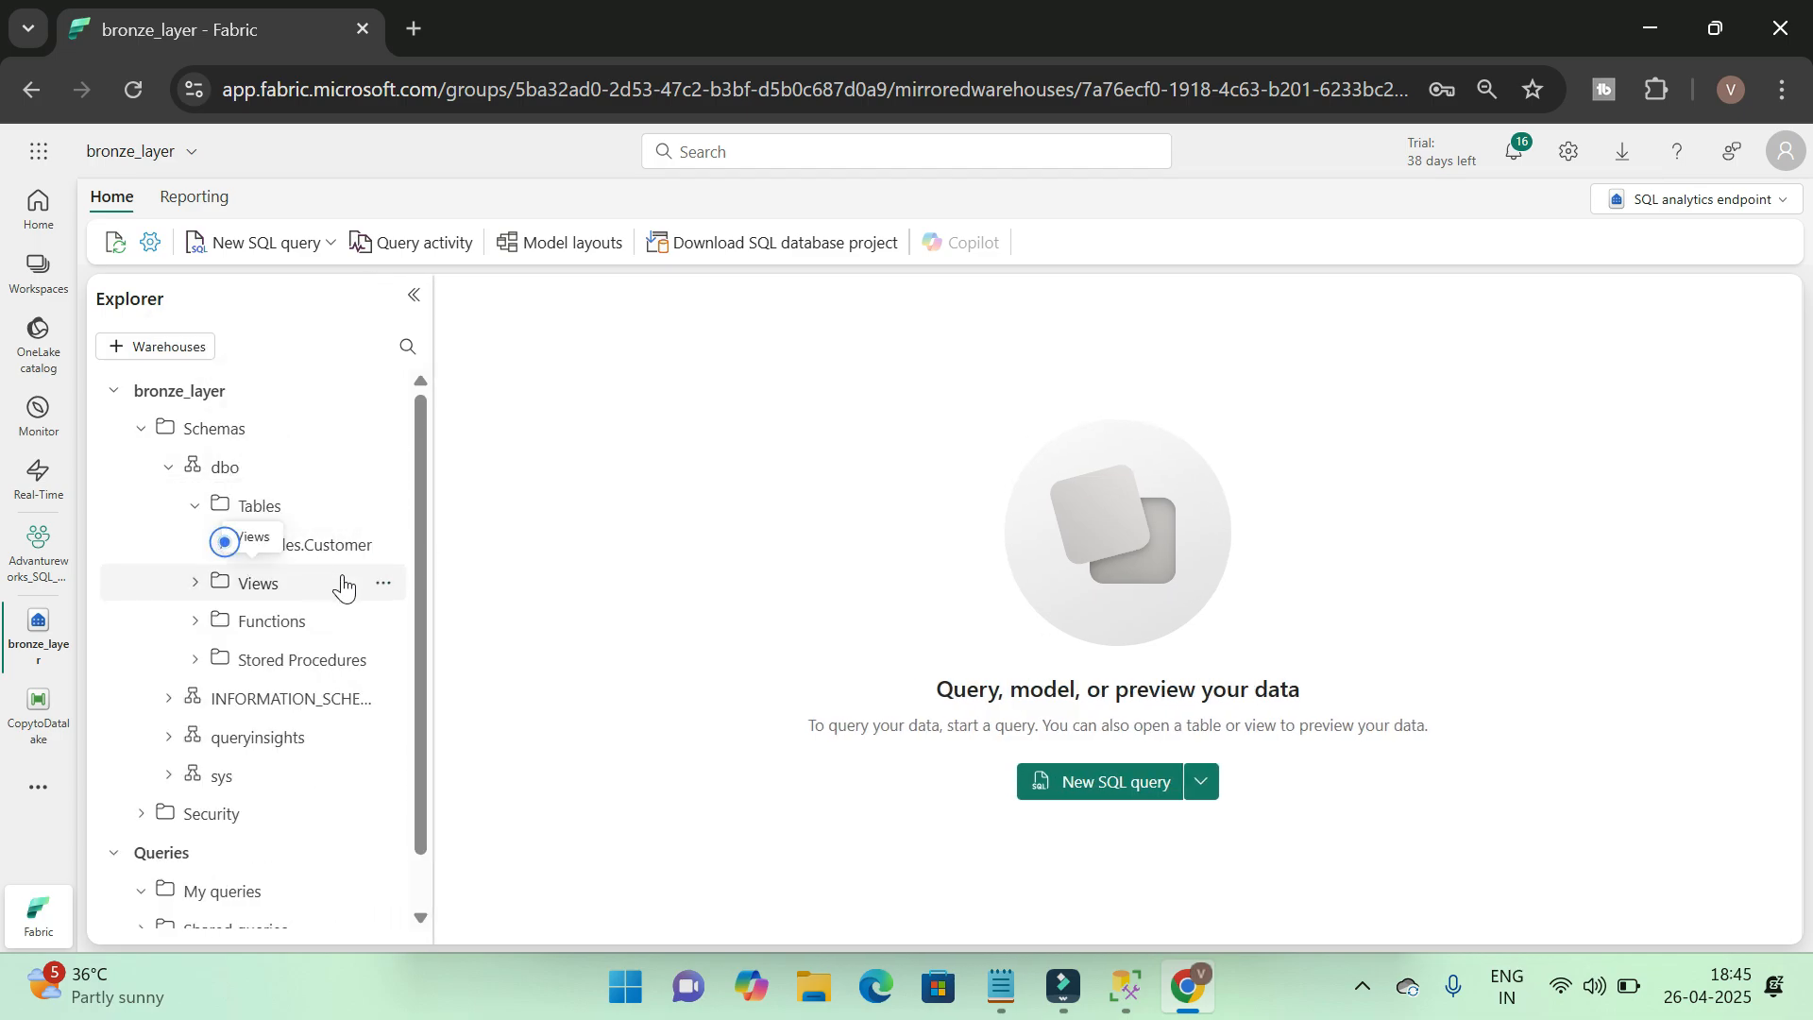
Create a new SQL query containing SELECT * from [Sales.Customer]
left_click(272, 247)
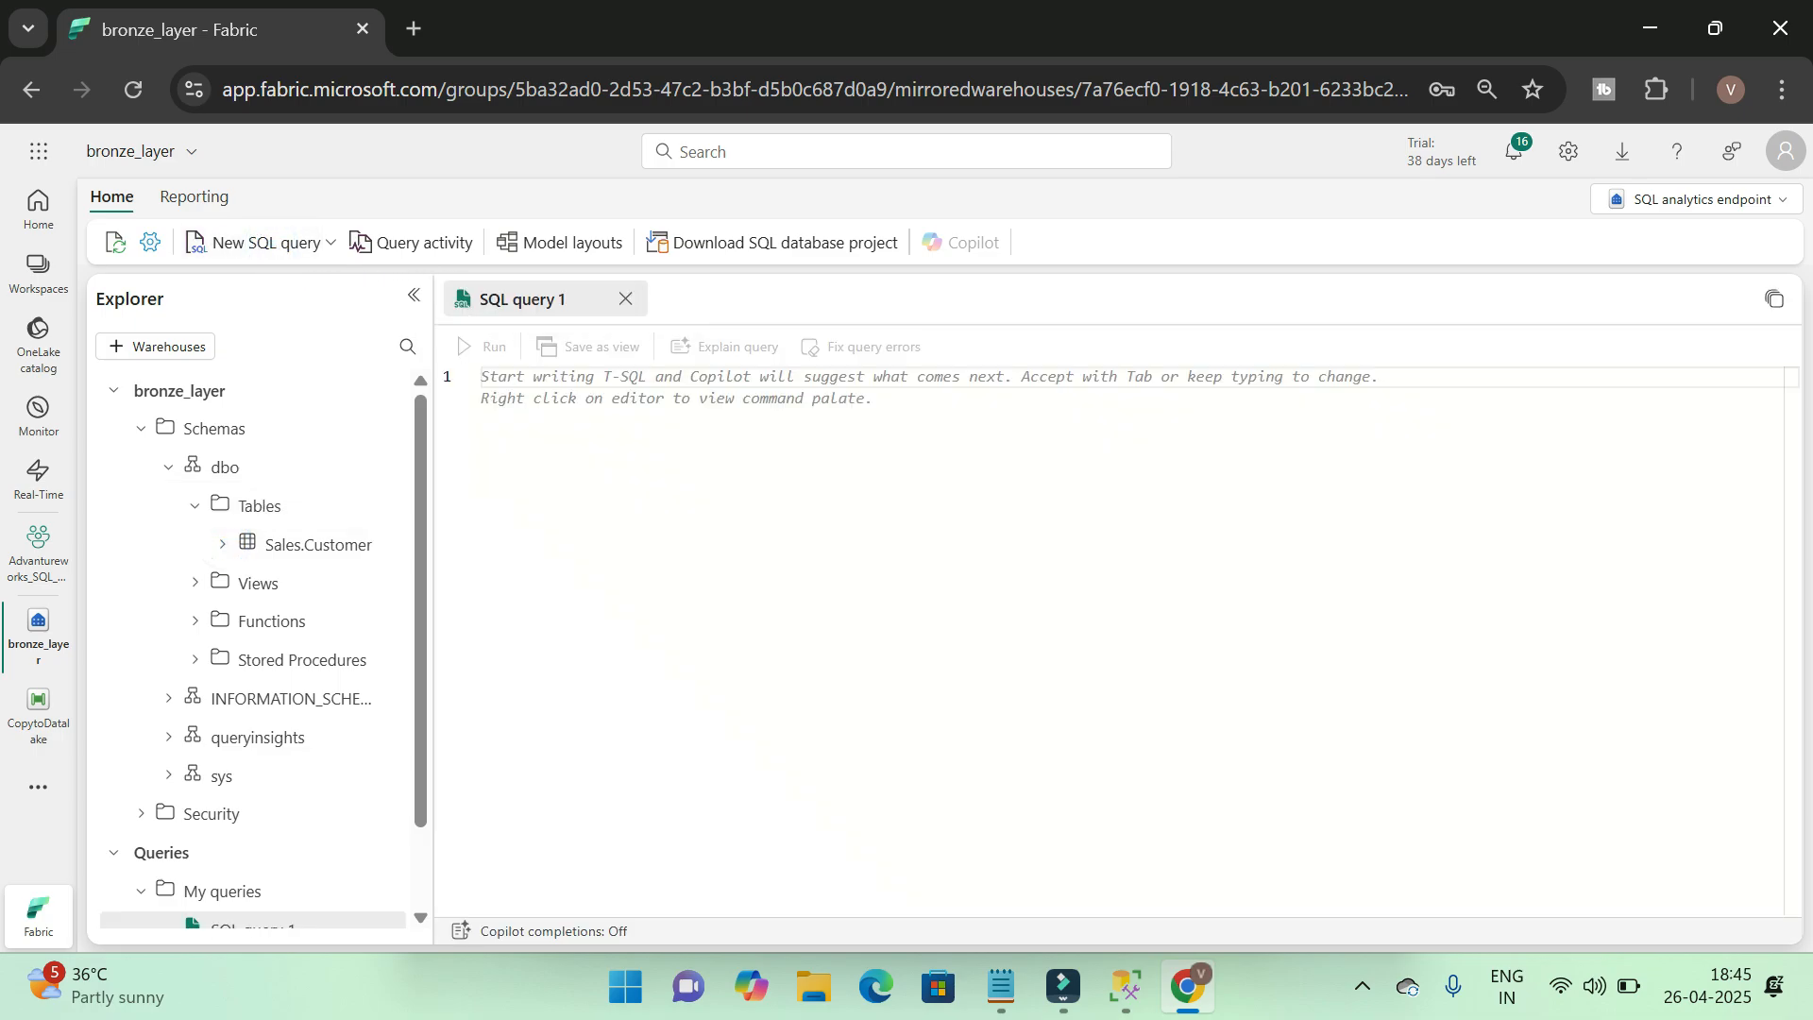
left_click(802, 402)
type("seelct * f")
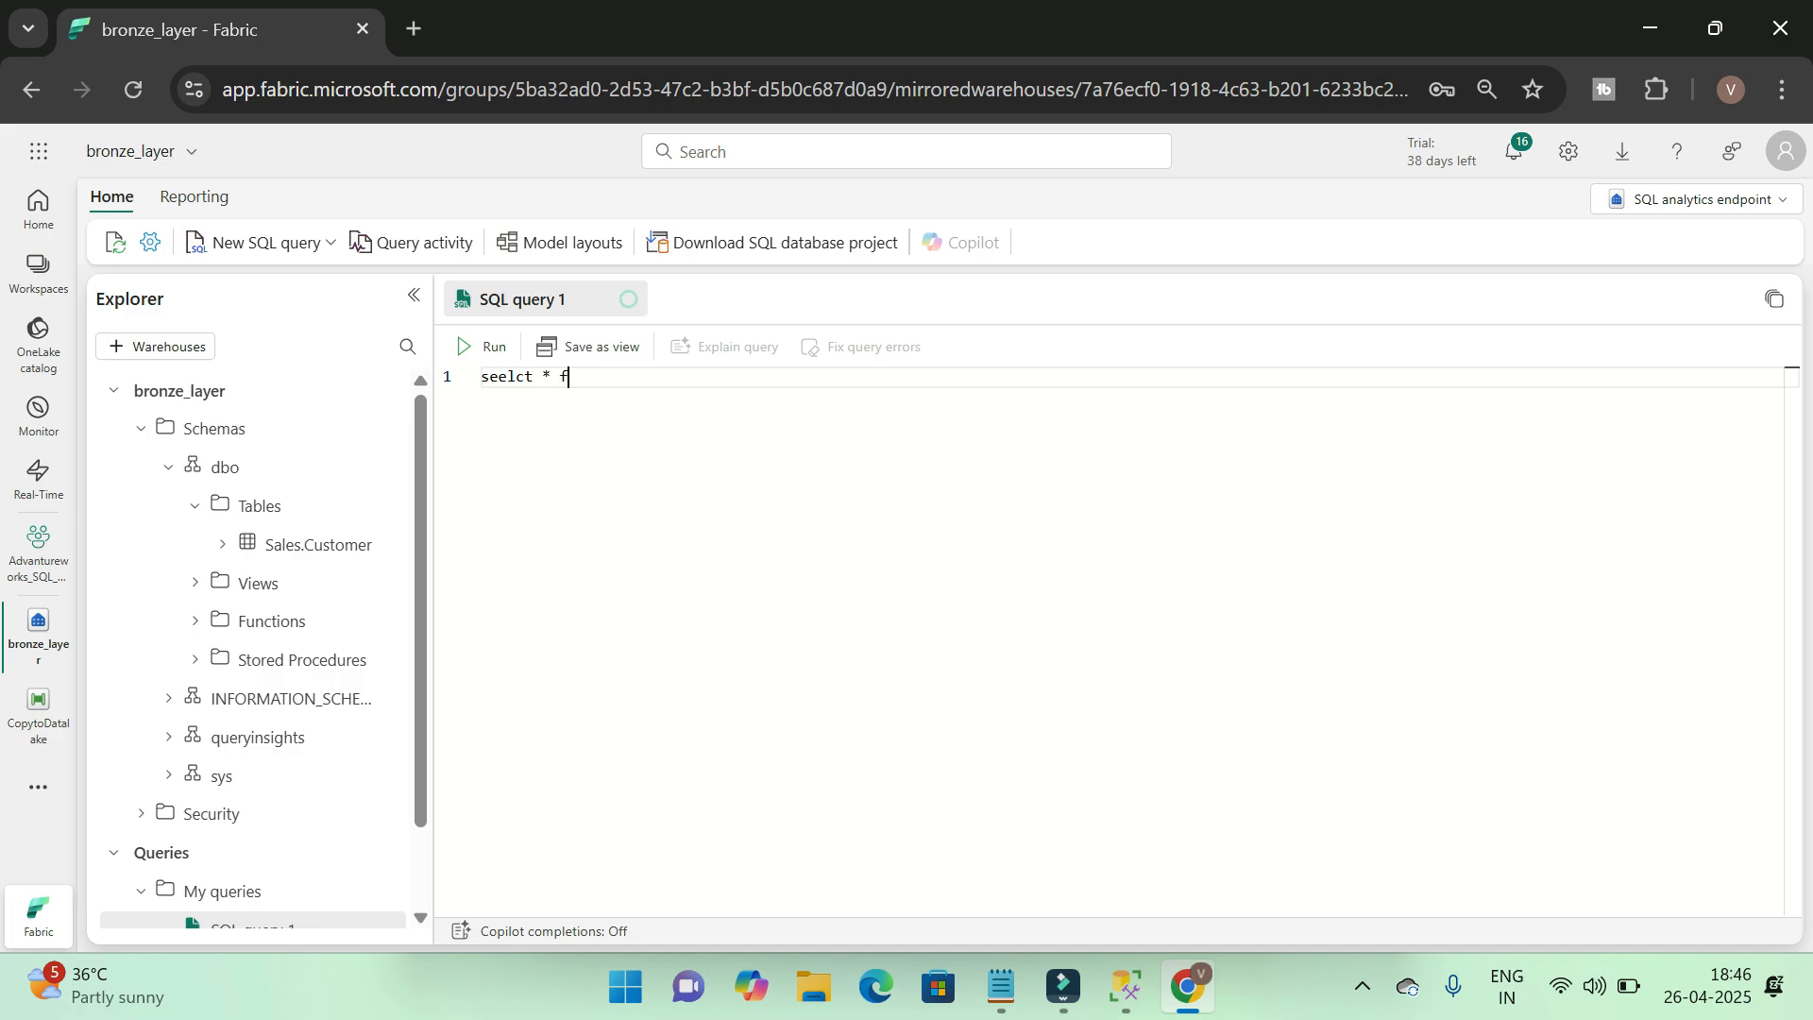
key("BackSpace")
key("BackSpace")
key("BackSpace")
key("BackSpace")
key("BackSpace")
key("BackSpace")
key("BackSpace")
key("BackSpace")
key("BackSpace")
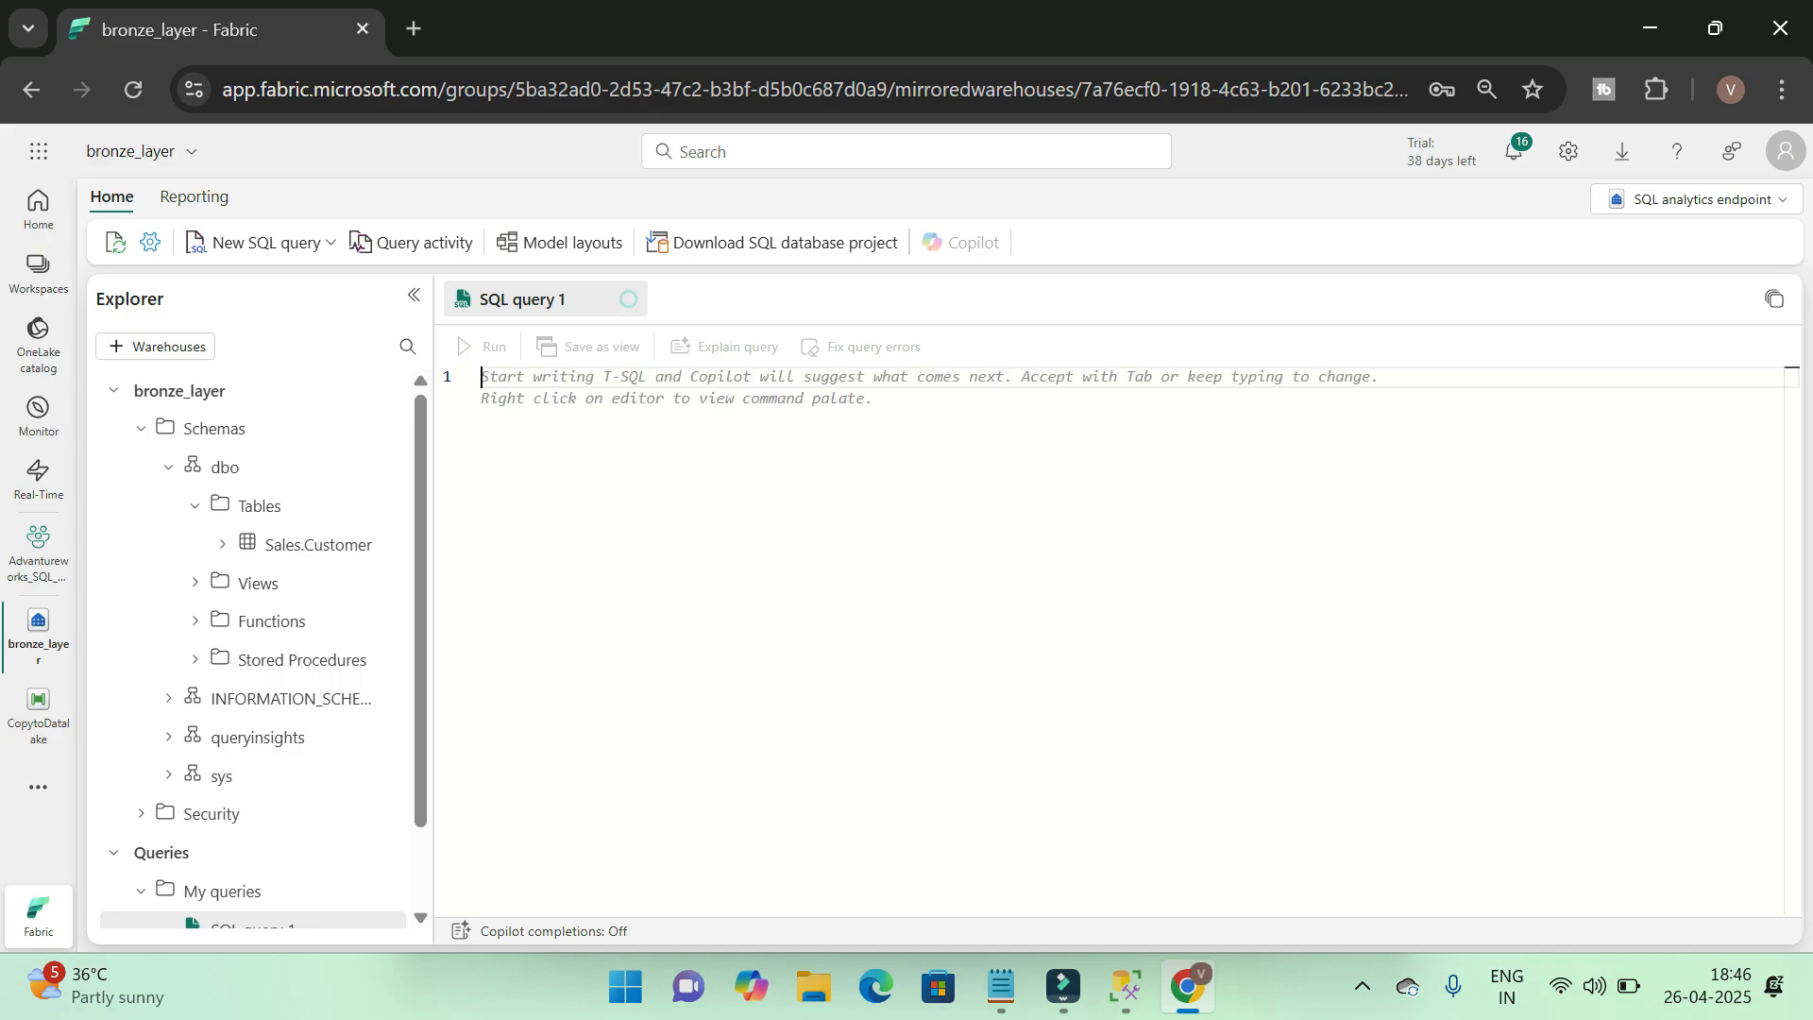
type("se")
key("Return")
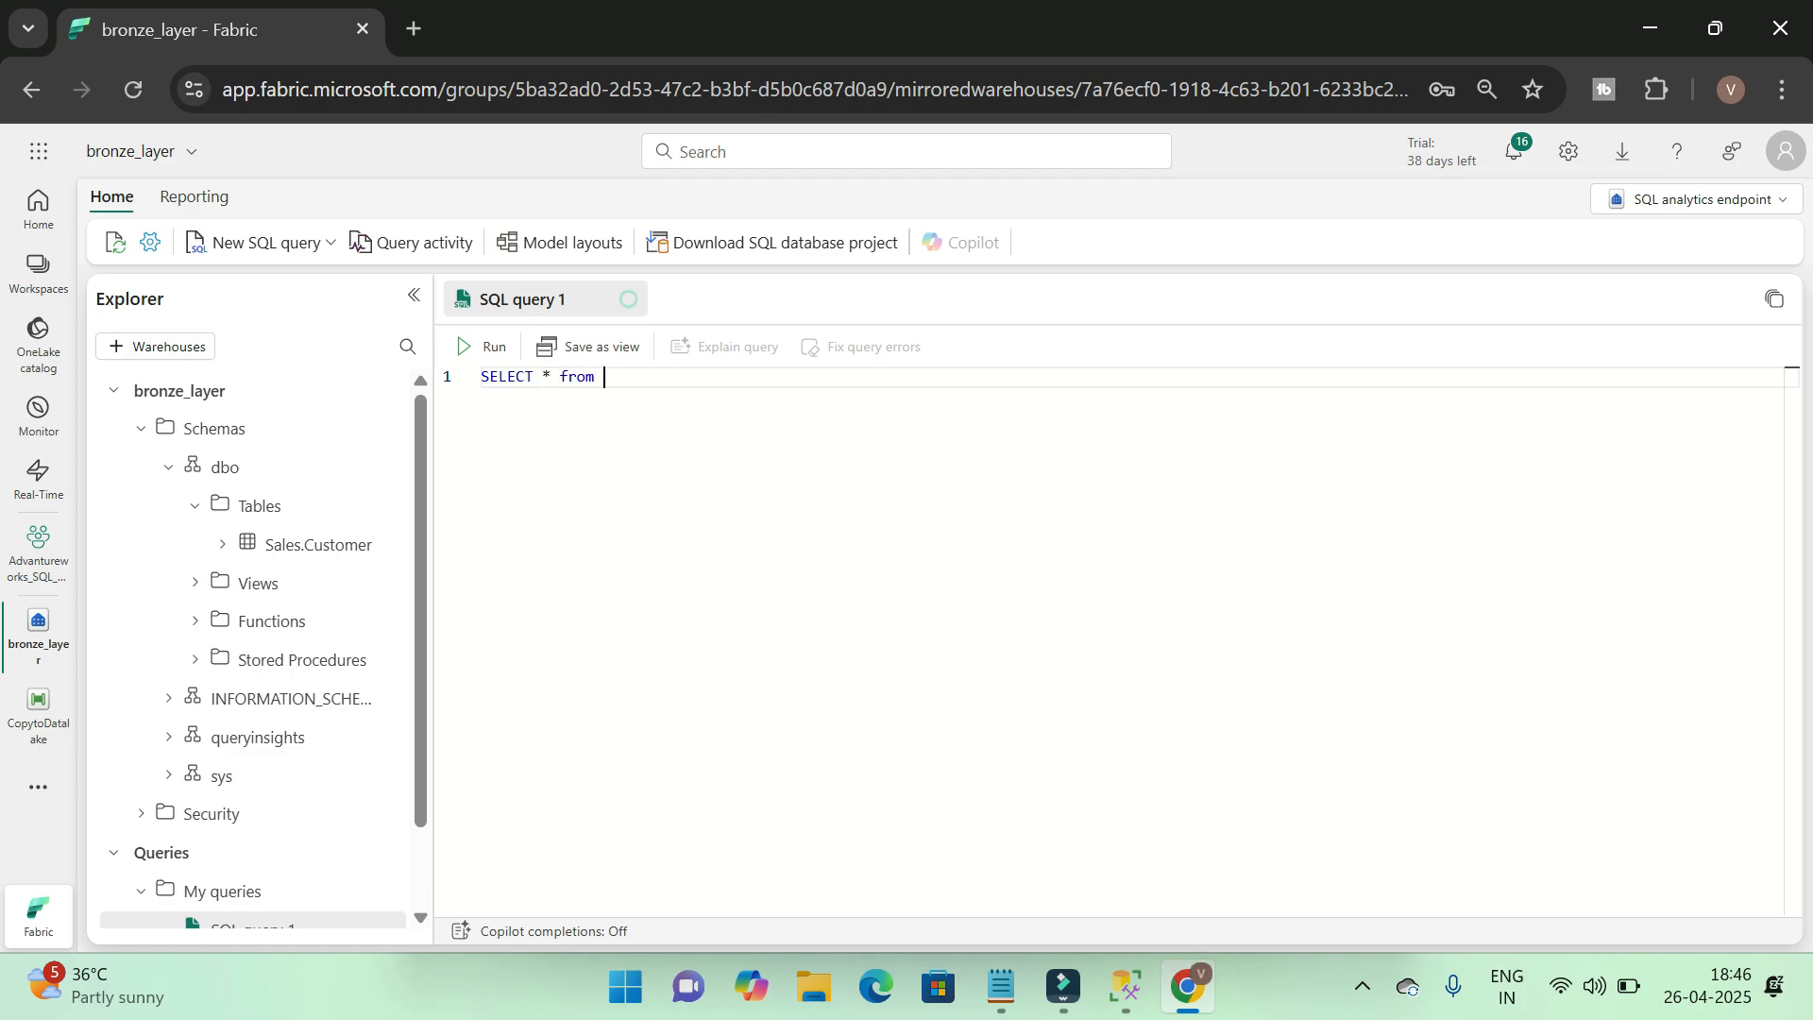
type("* from [Sal")
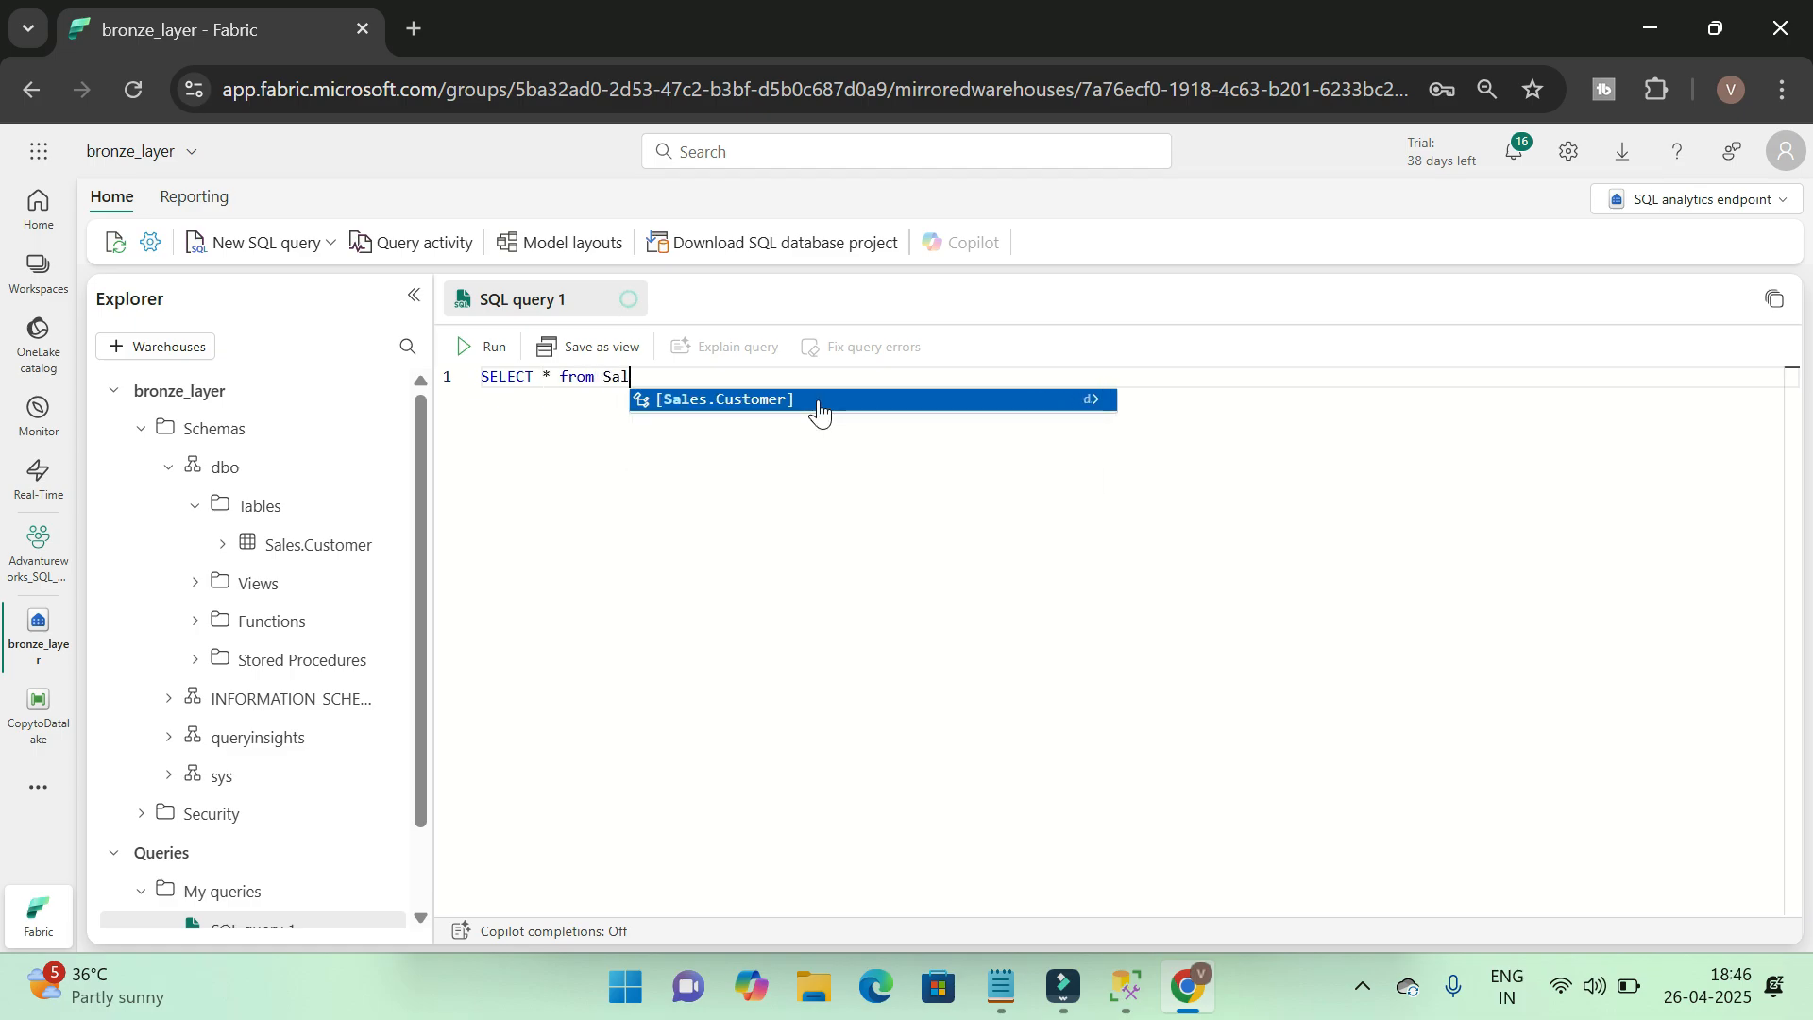
key("Return")
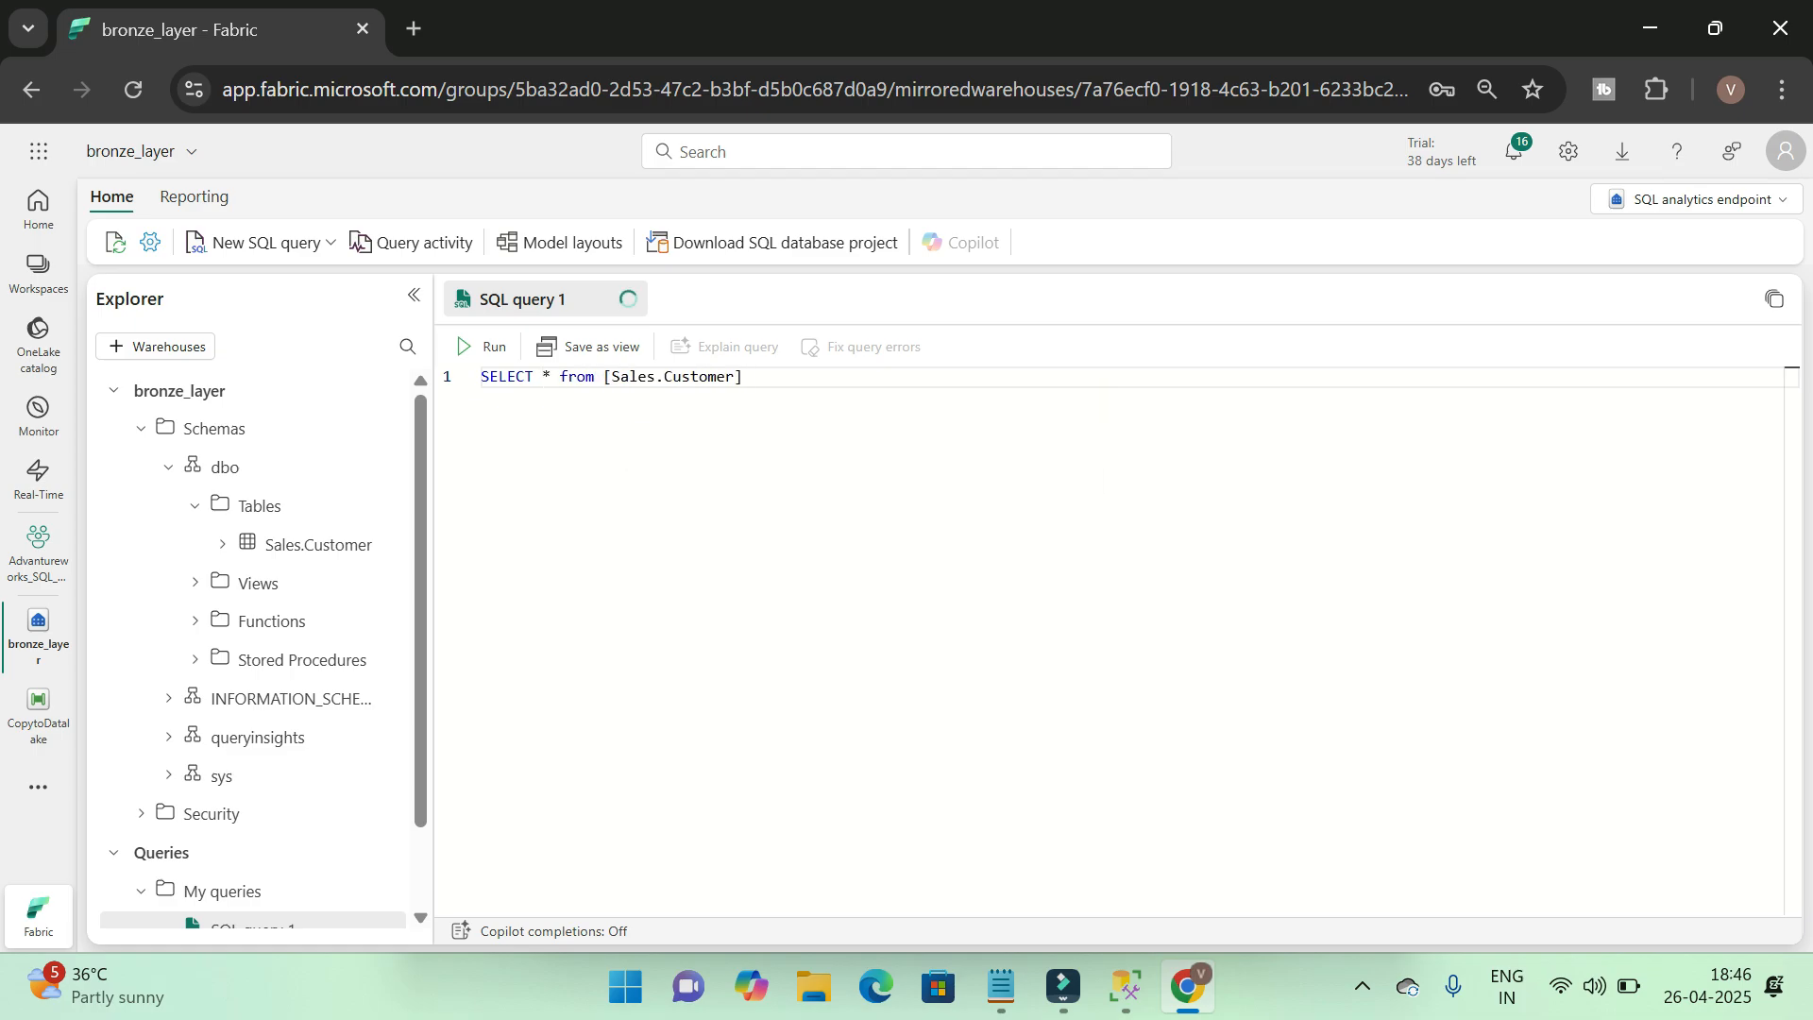
Run the whole Sales.Customer query against the SQL analytics endpoint
key("F5")
left_click(1154, 273)
key("ctrl+a")
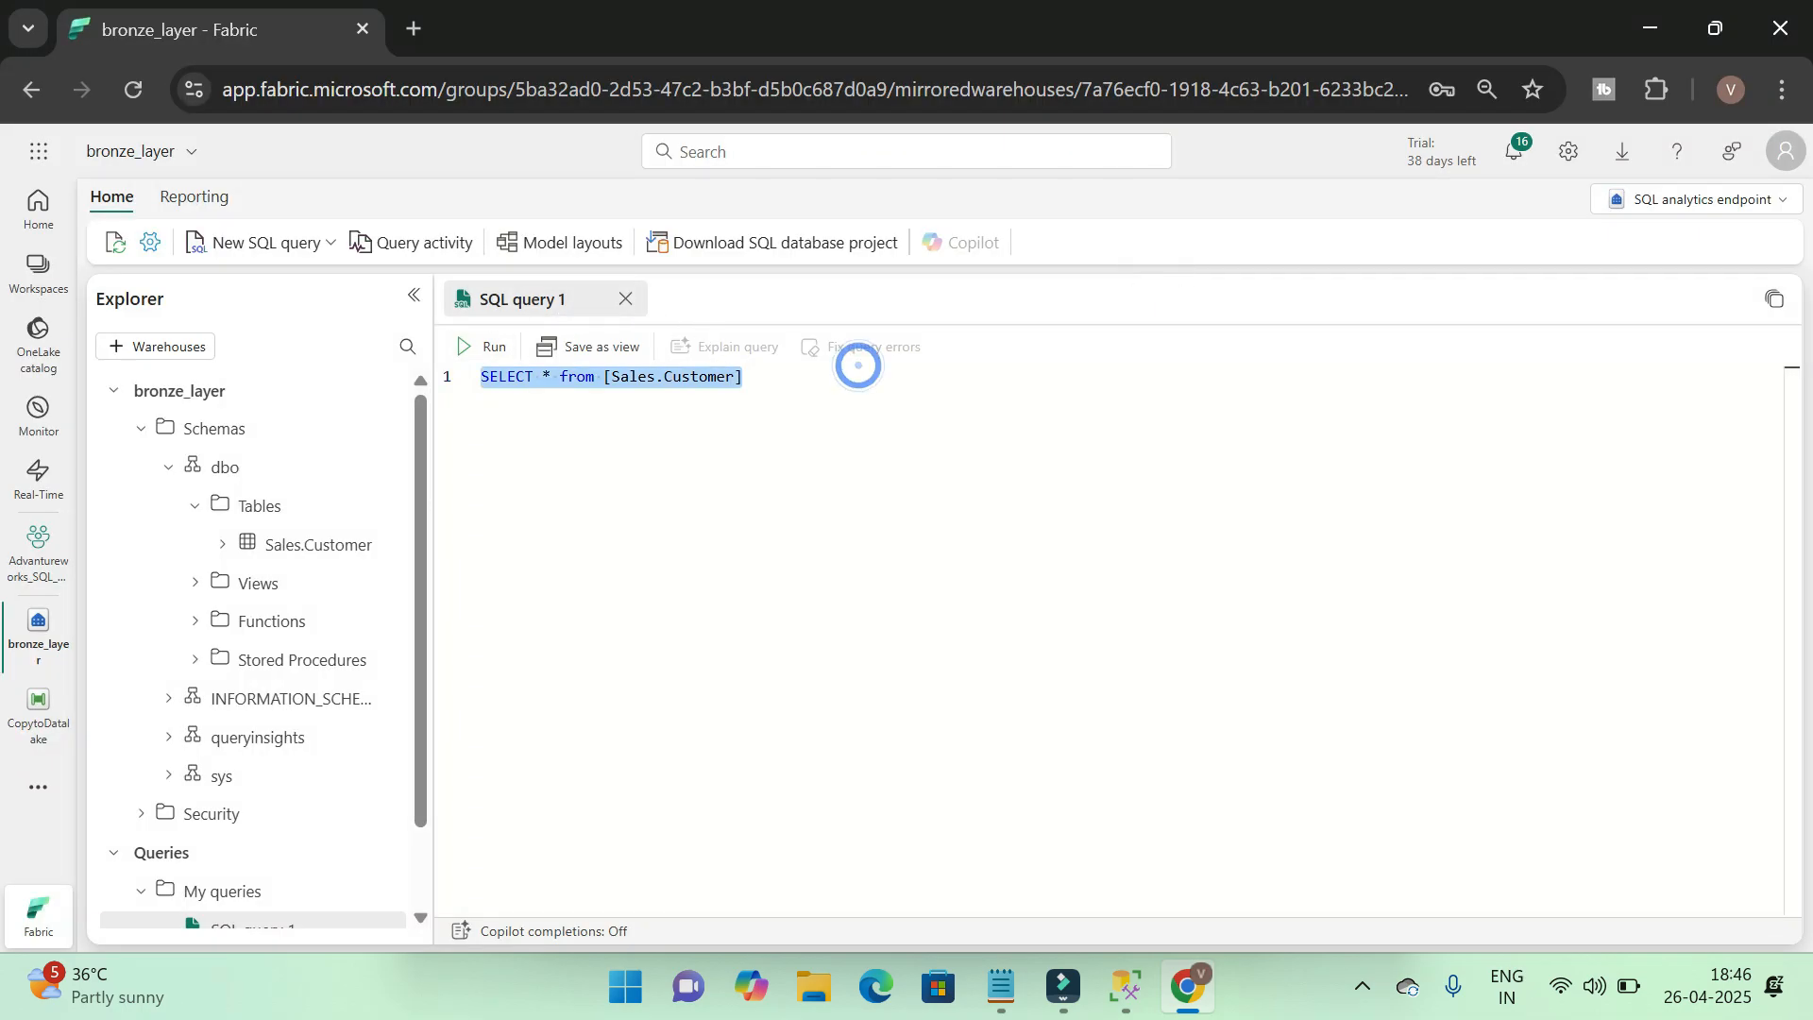
left_click(483, 345)
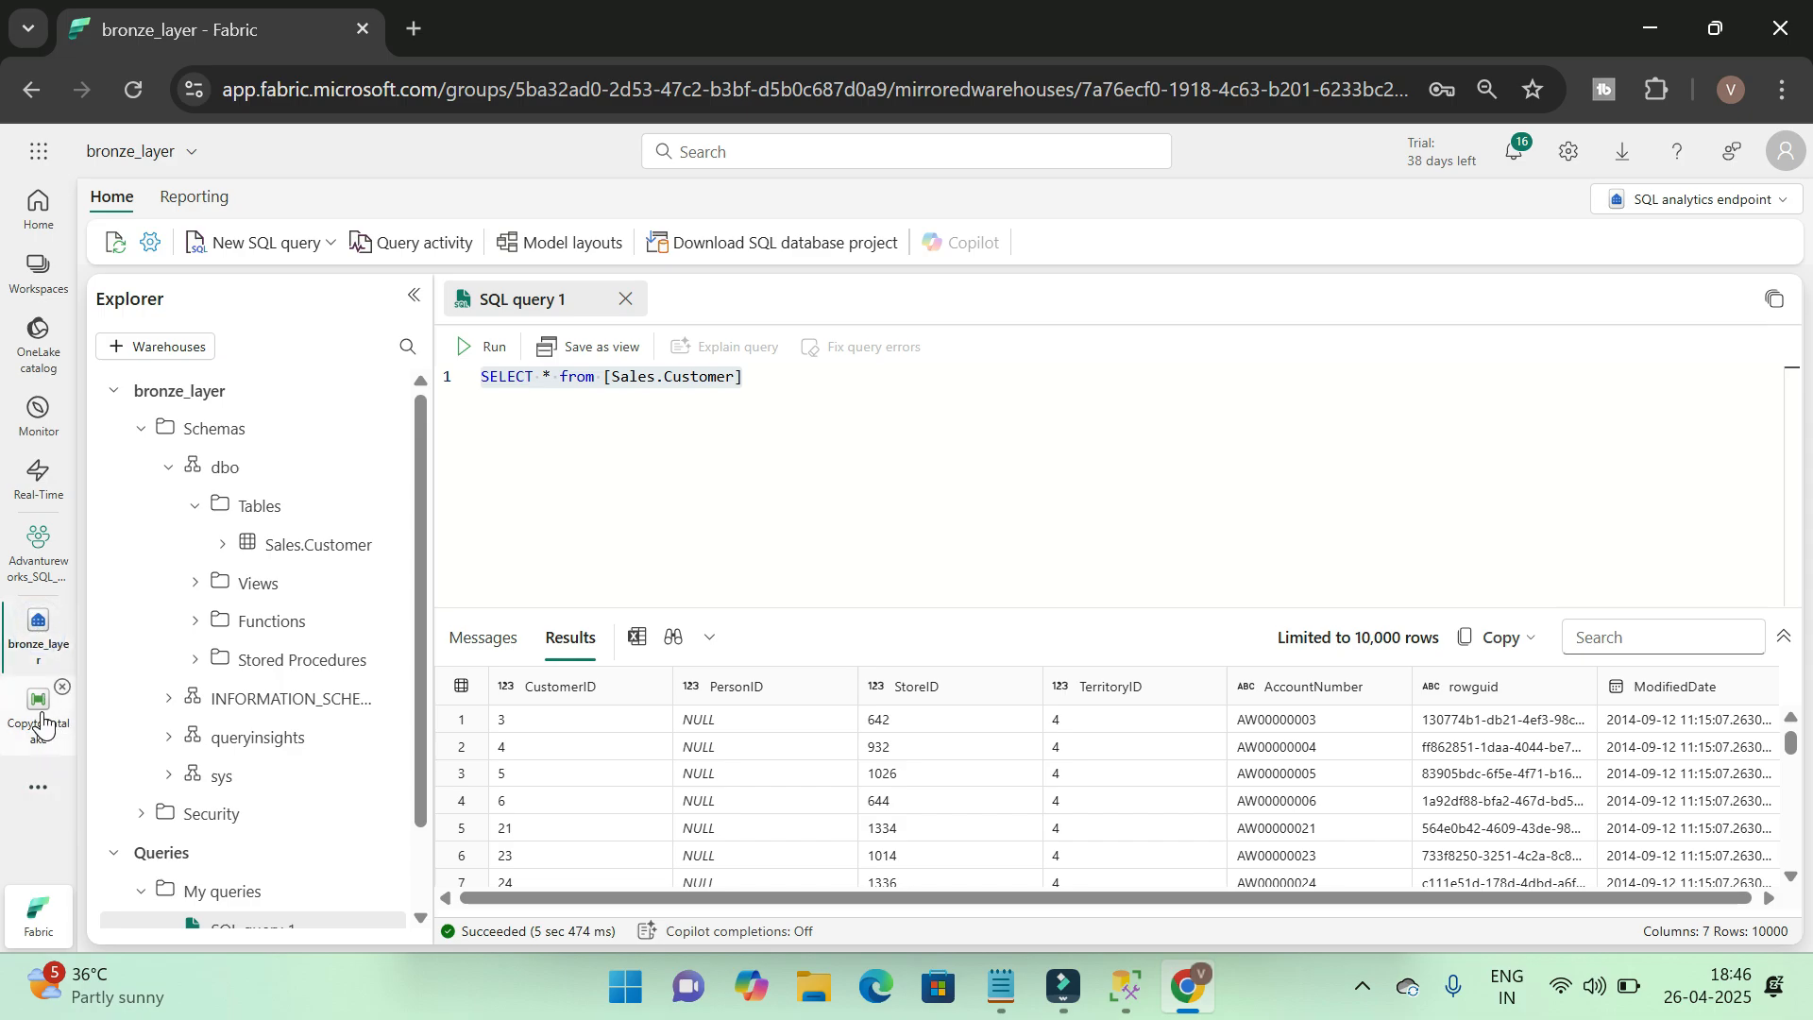
Return to the Advantureworks_SQL_PBI workspace and open the bronze_layer lakehouse
left_click(38, 553)
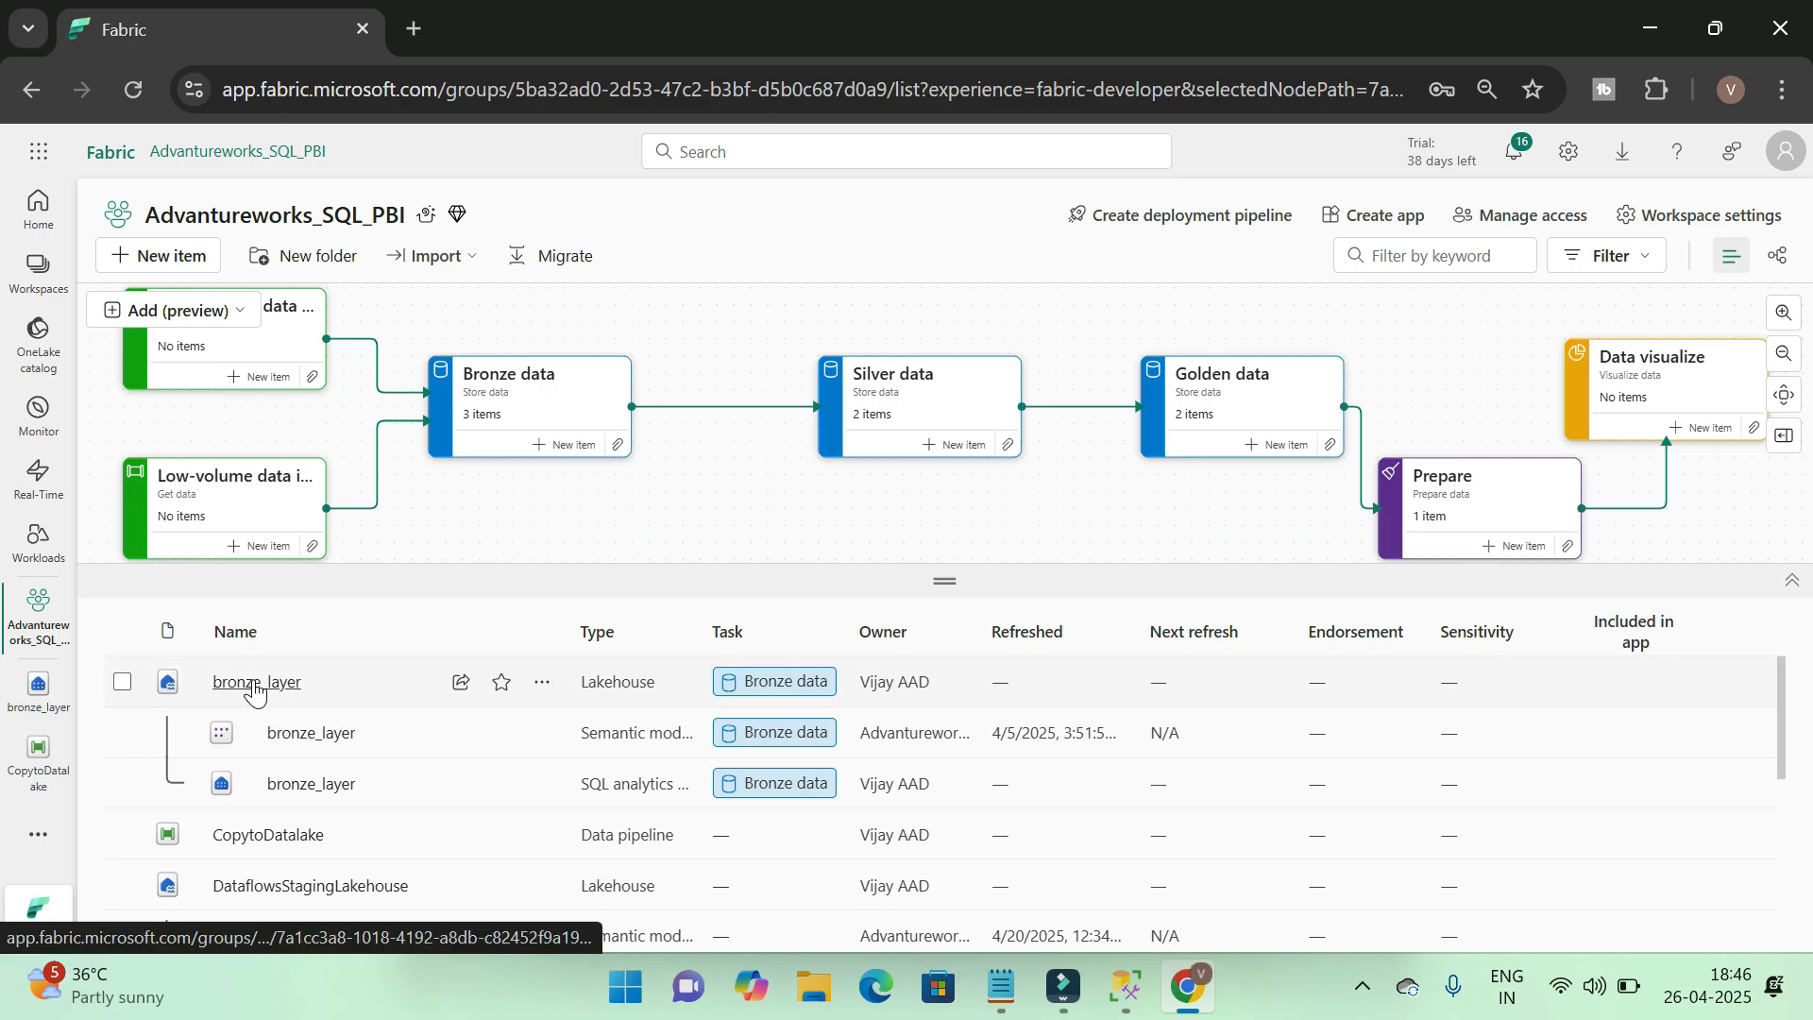
left_click(255, 687)
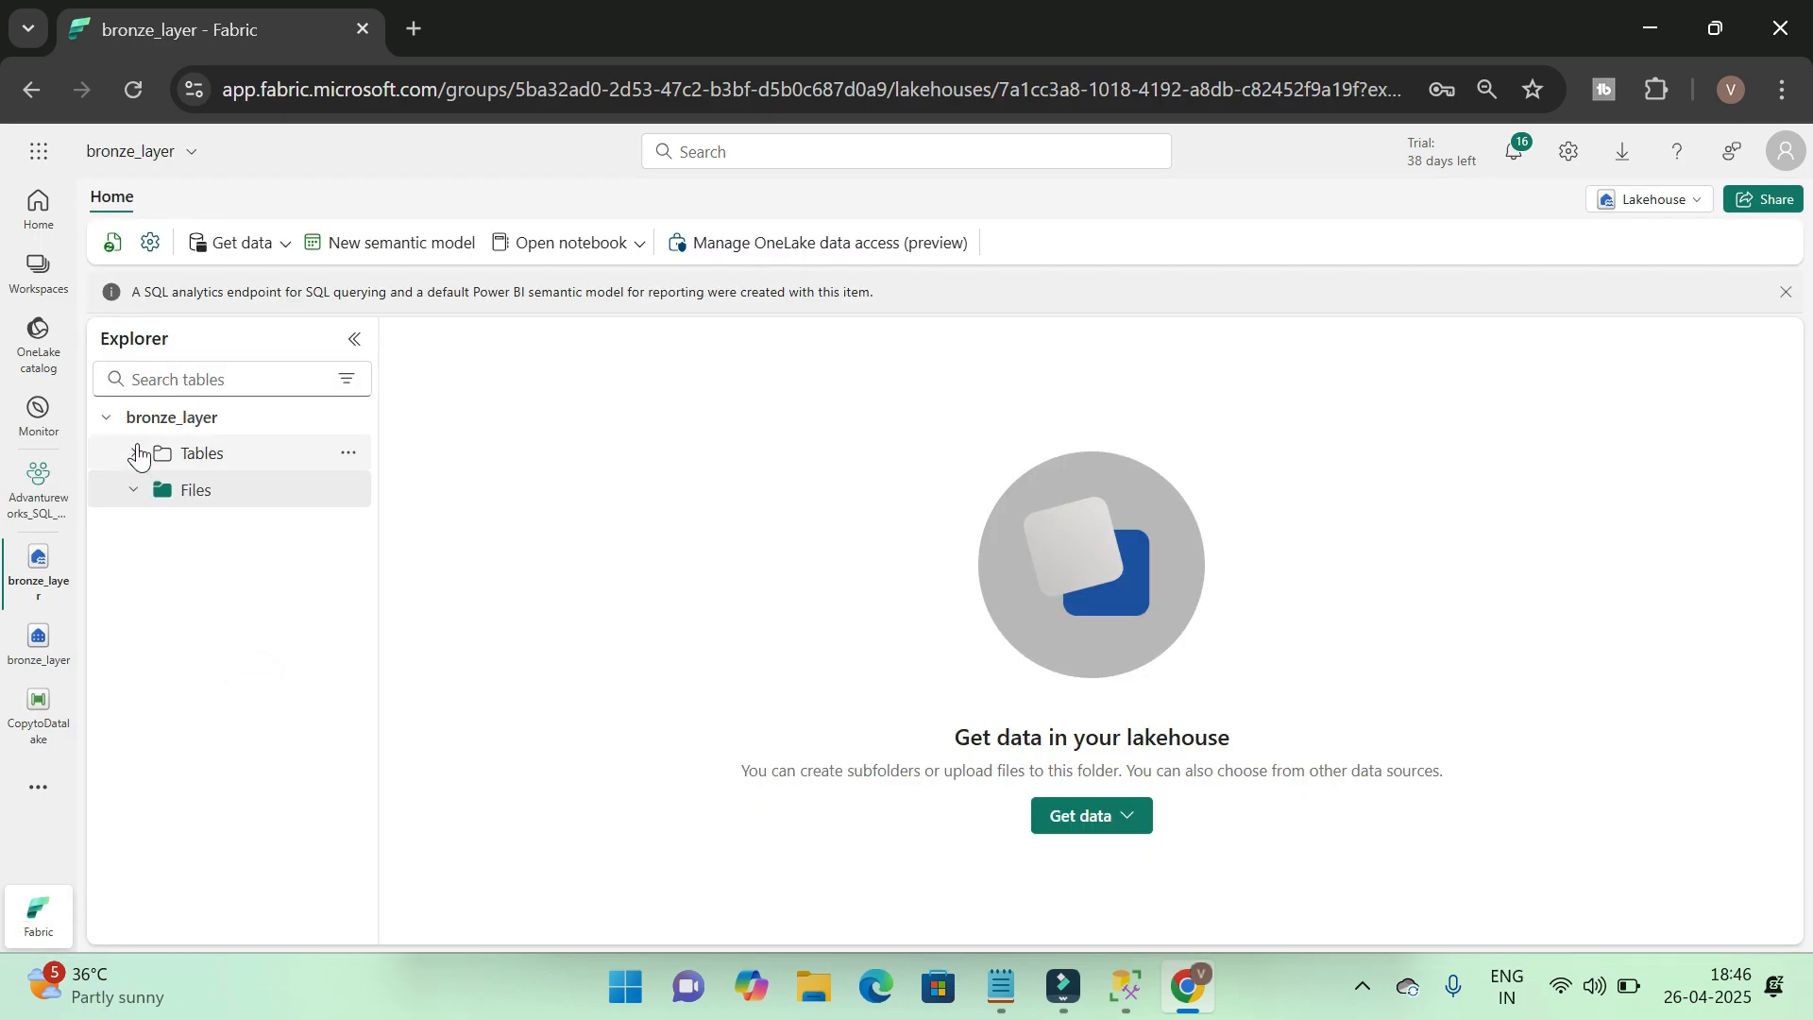
Refresh the bronze_layer lakehouse and preview the rows and columns of the Sales.Customer table under Tables
left_click(135, 453)
left_click(112, 243)
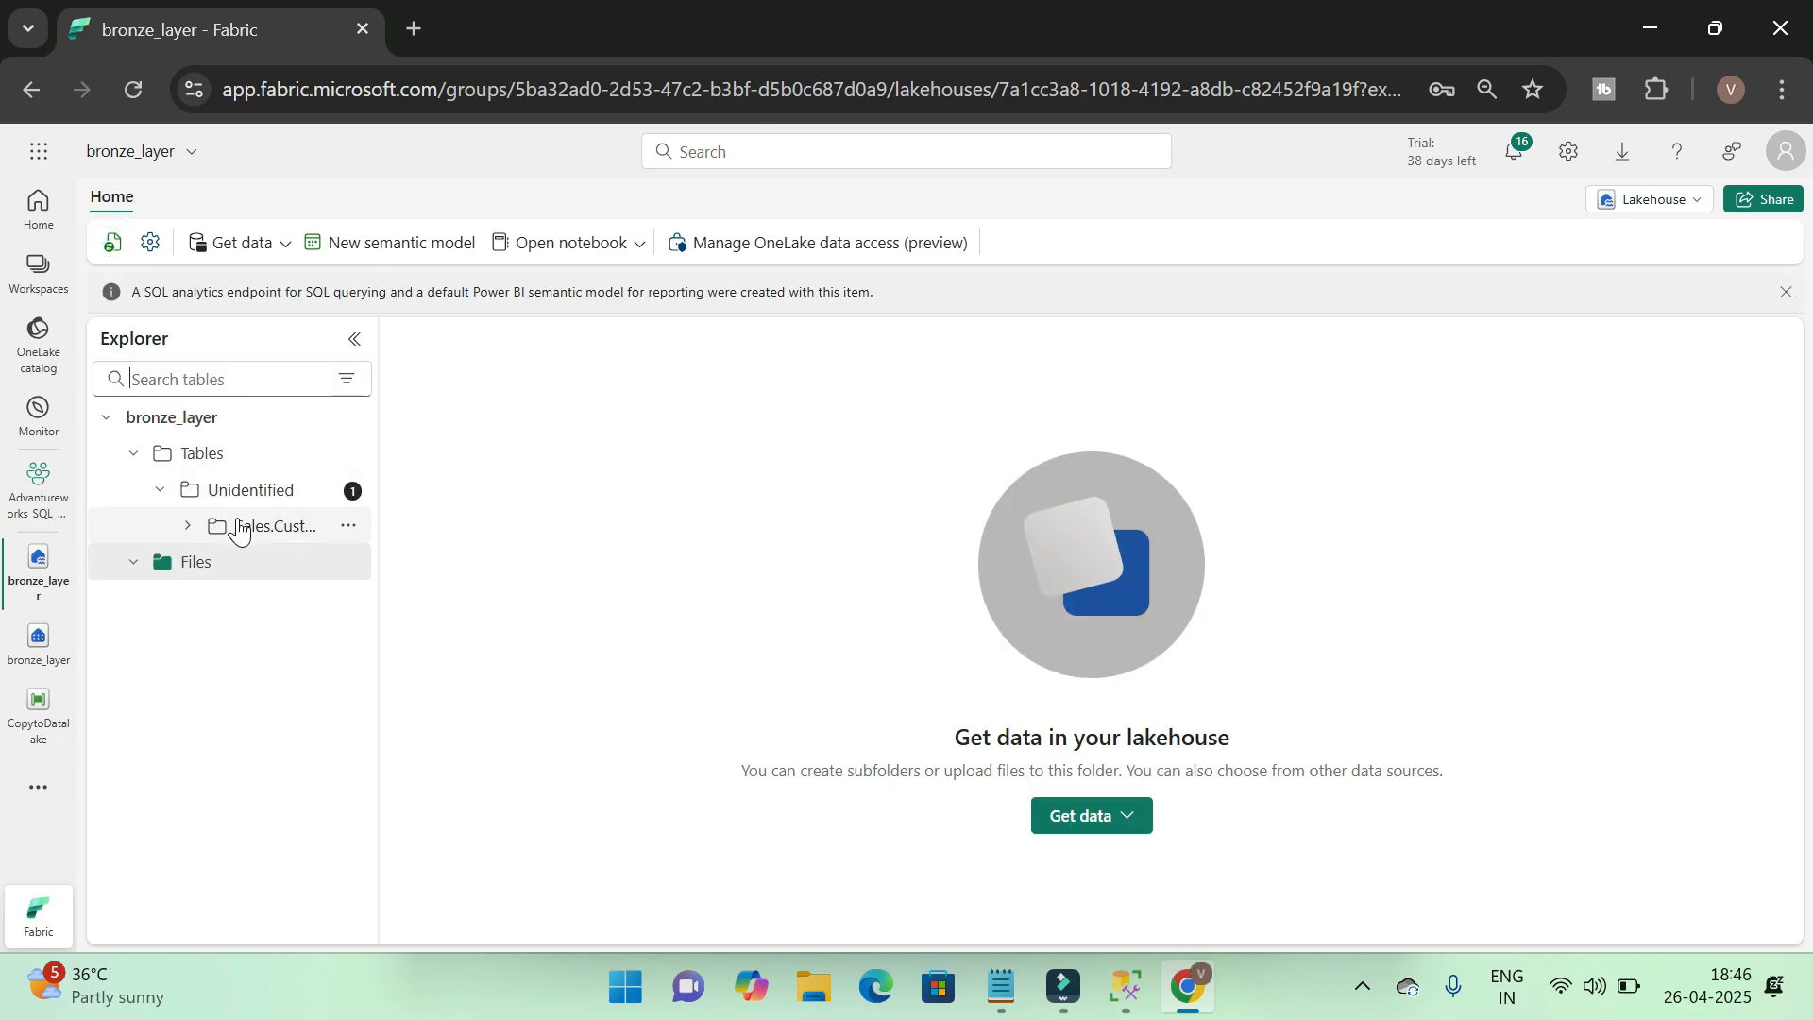
left_click(284, 524)
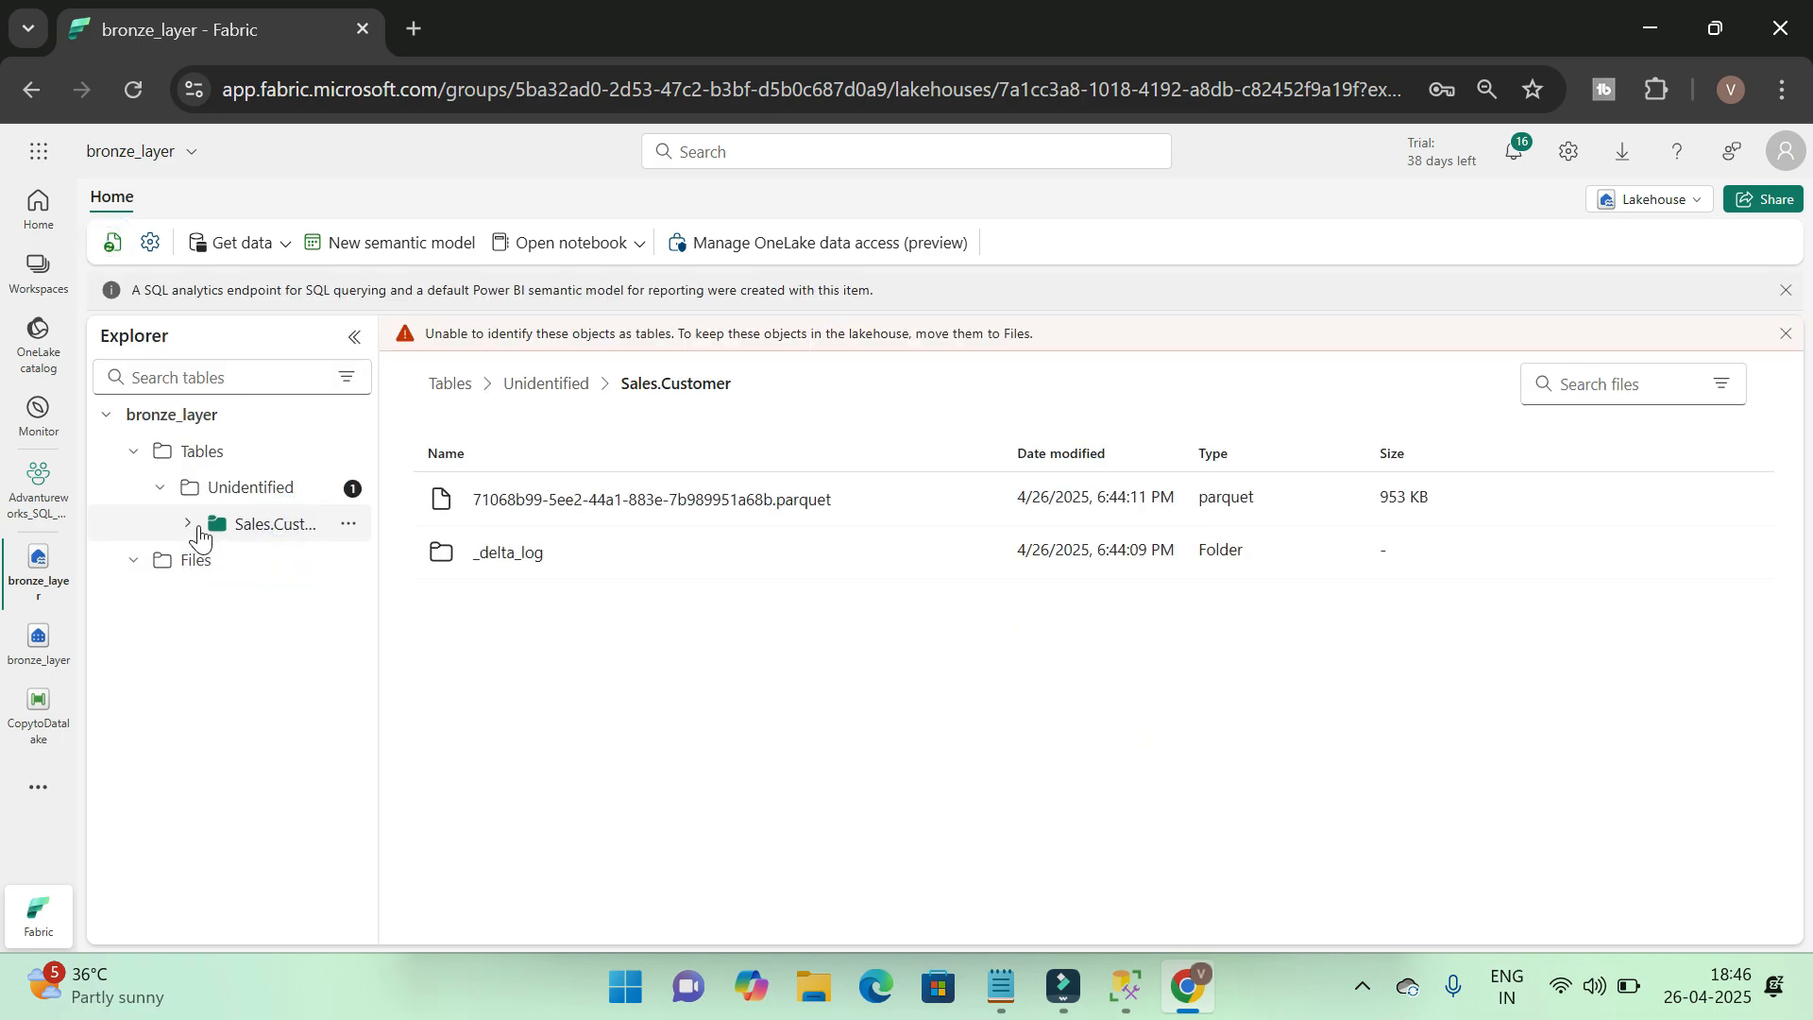
left_click(288, 492)
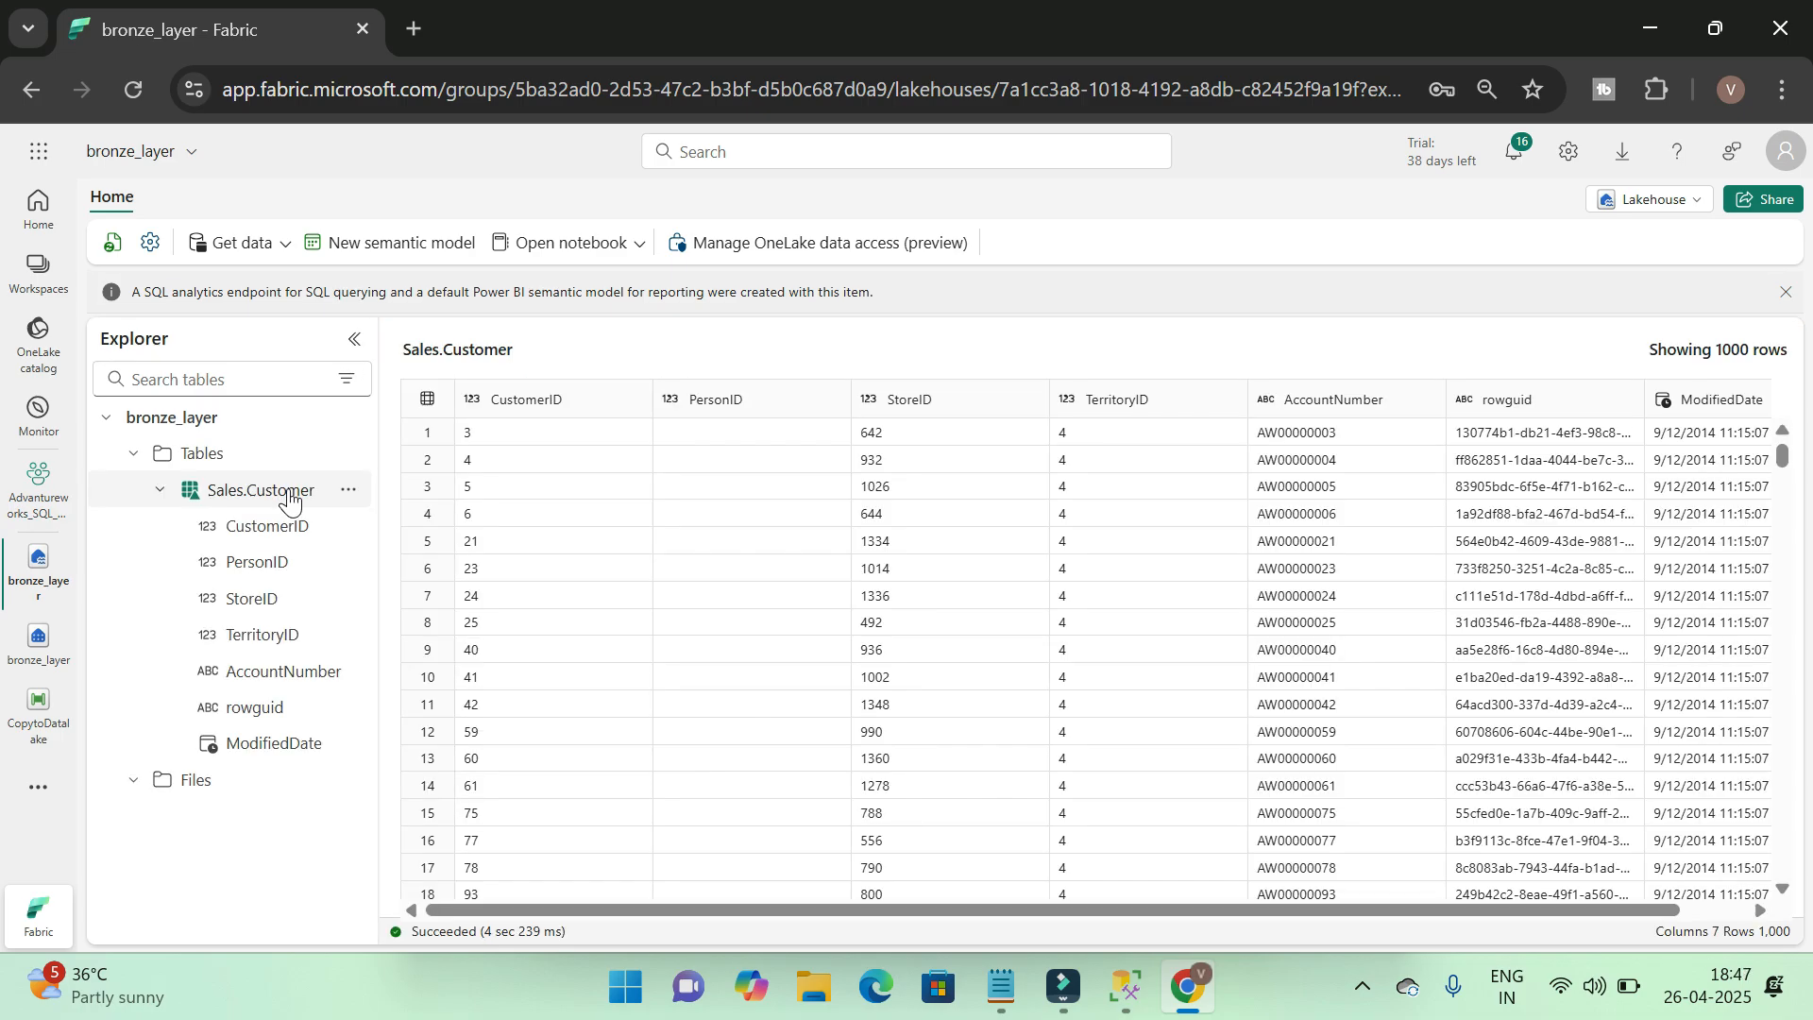
left_click_drag(695, 910, 587, 858)
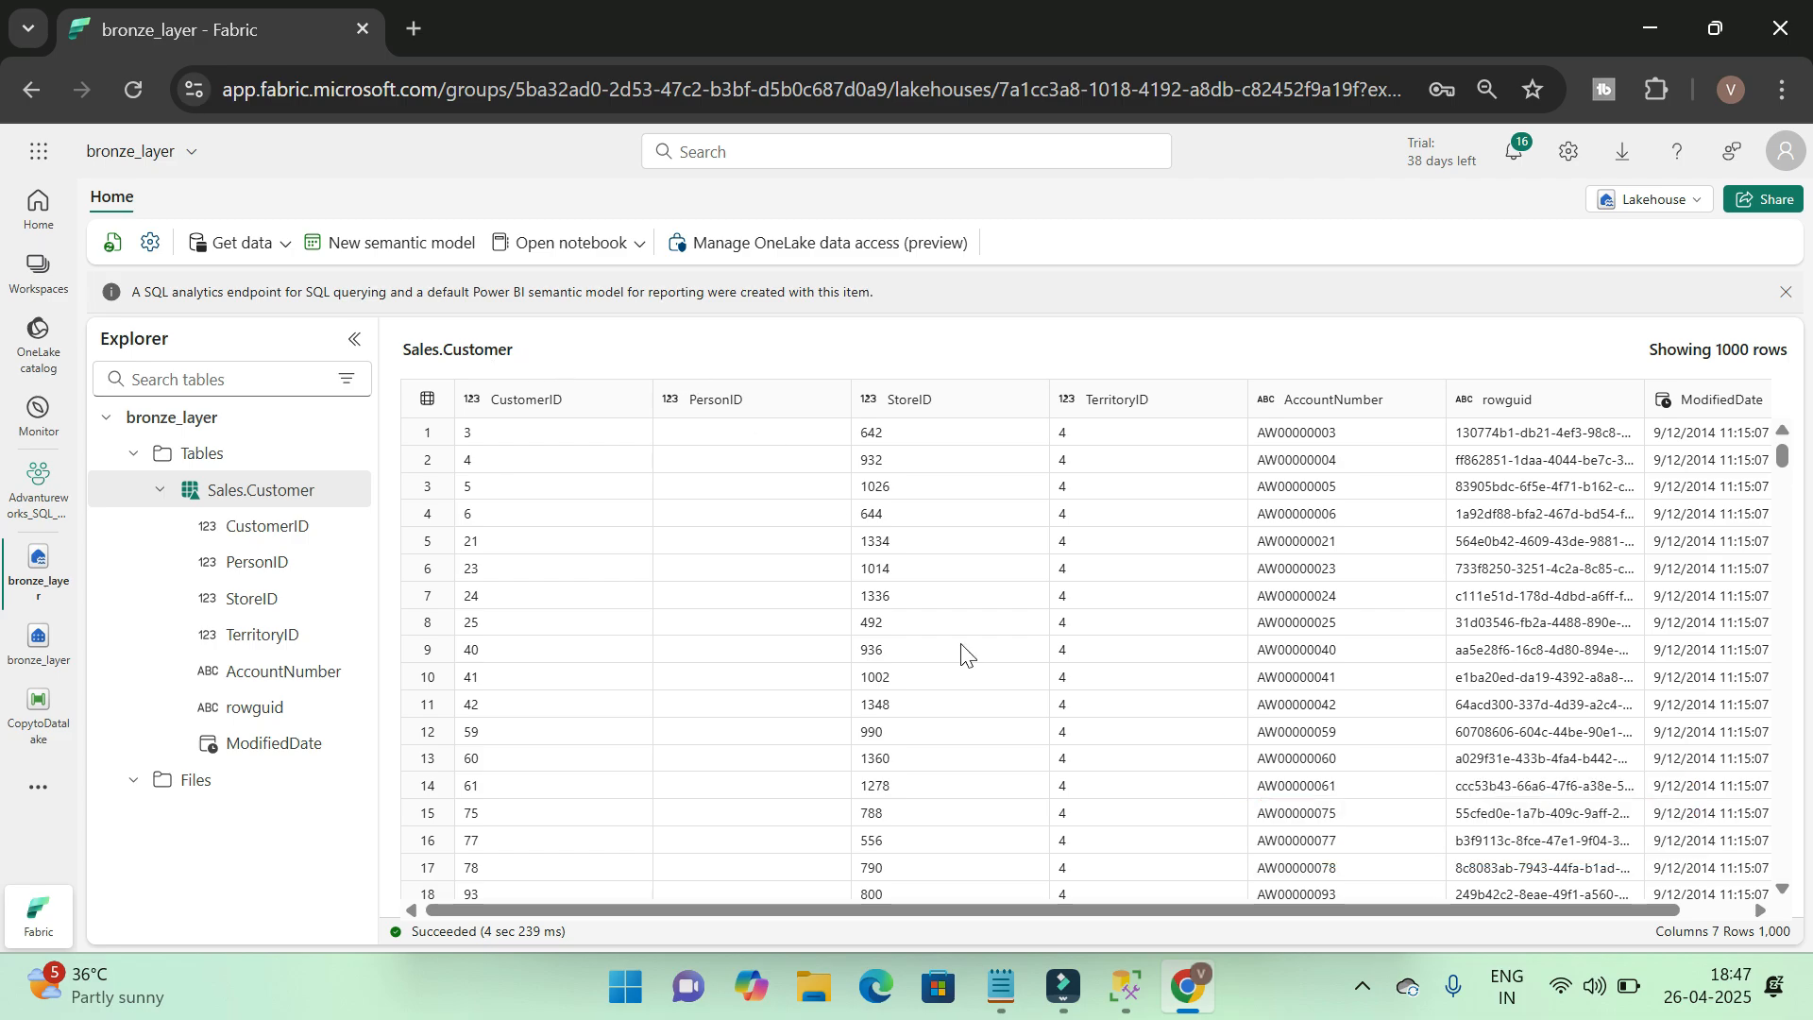
left_click_drag(1136, 908, 1553, 910)
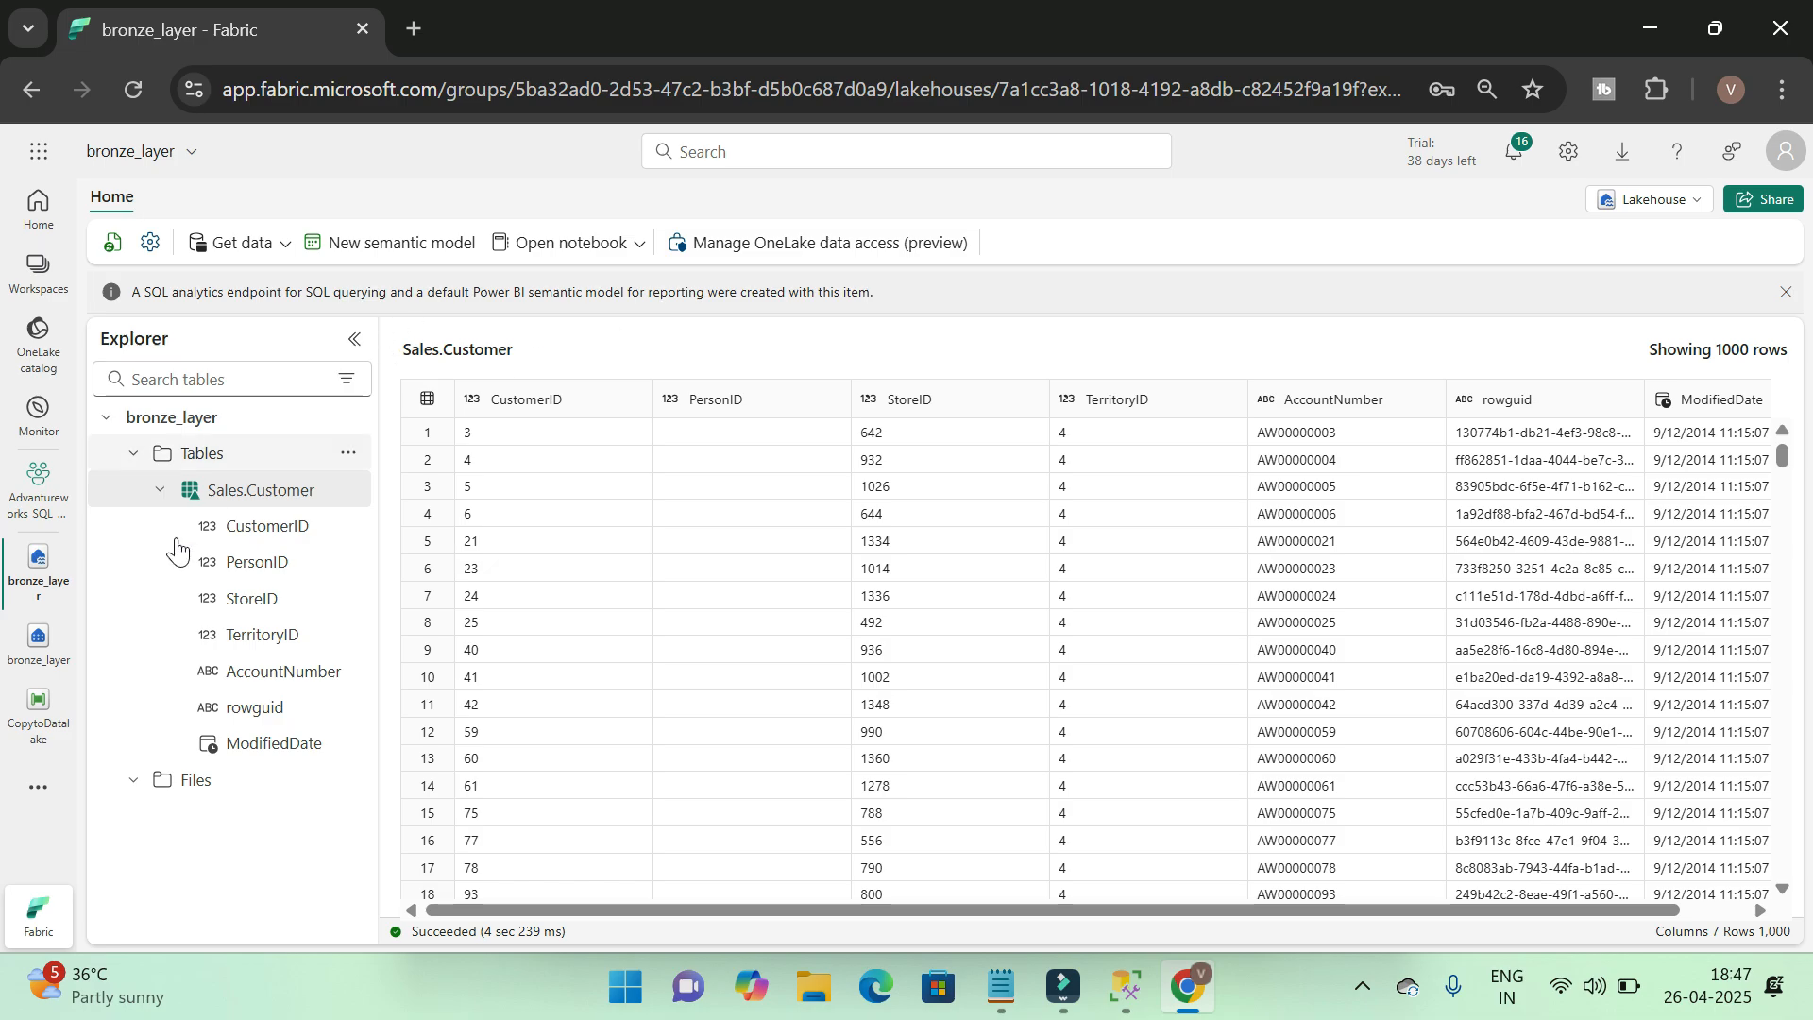
Open the bronze_layer SQL analytics endpoint, and in the Advantureworks_SQL_PBI workspace enlarge the item list by shrinking the task flow area
left_click(36, 644)
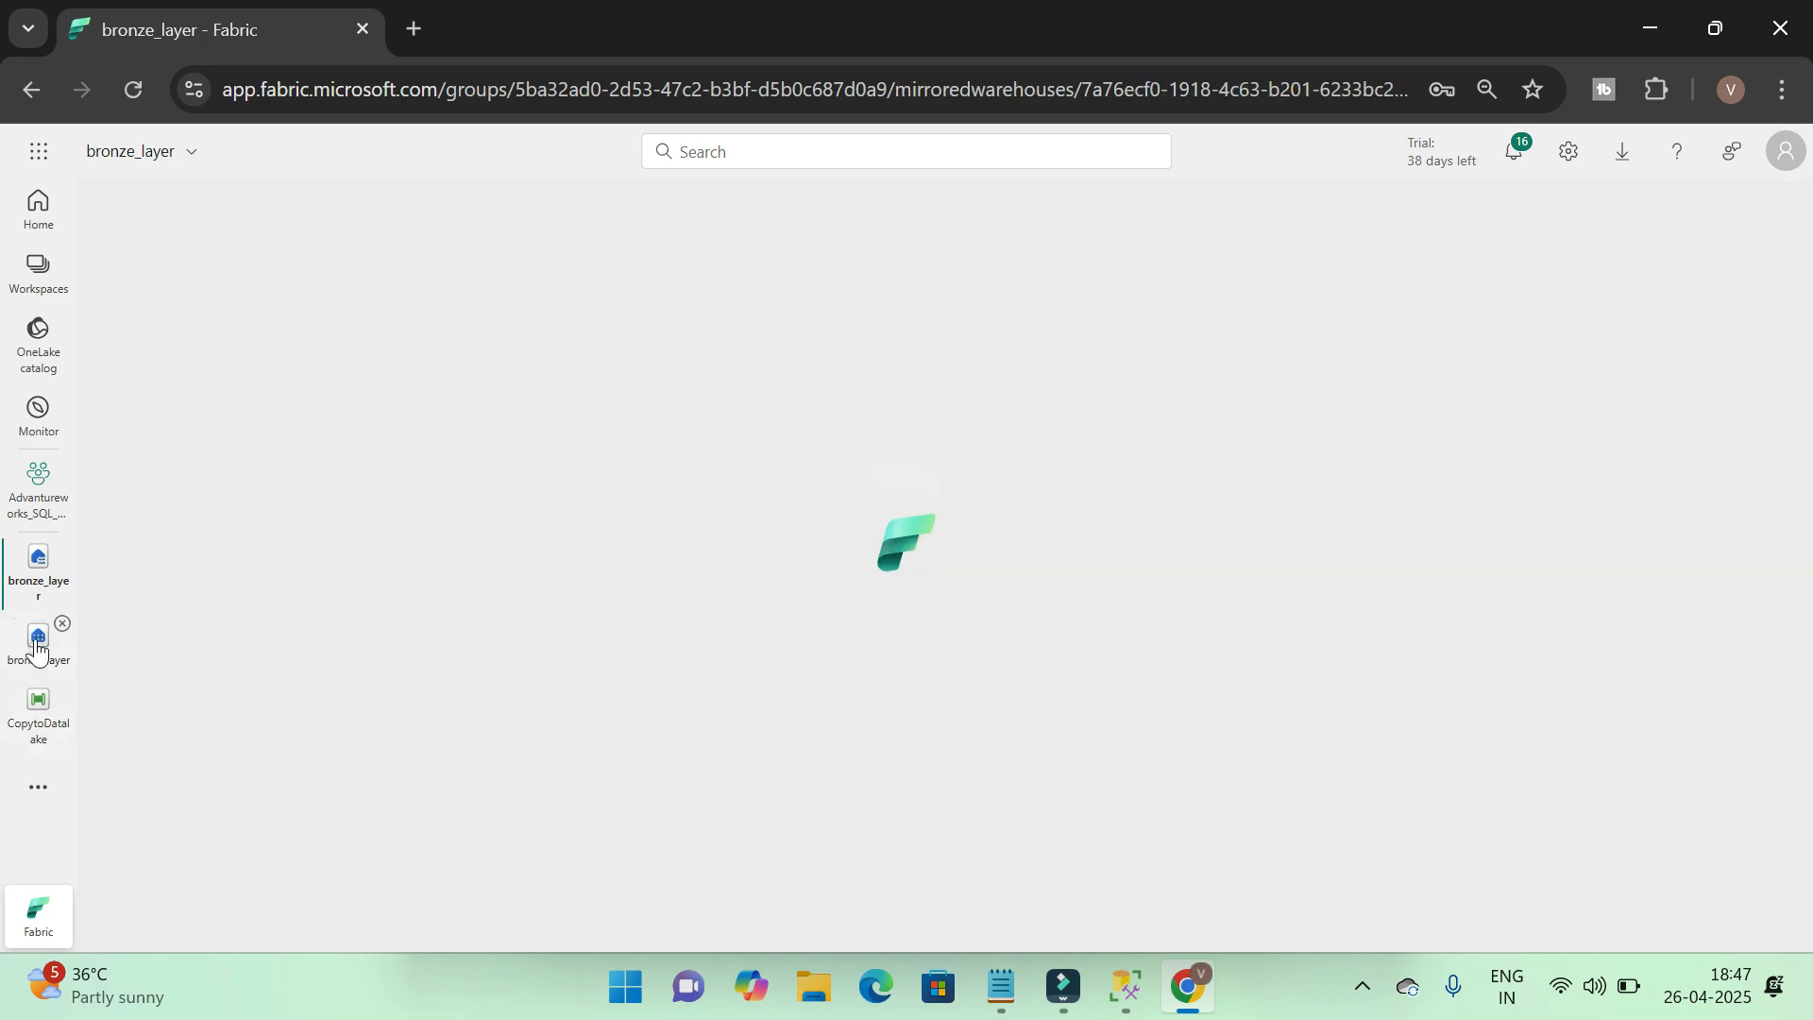
scroll(246, 755, "down", 1)
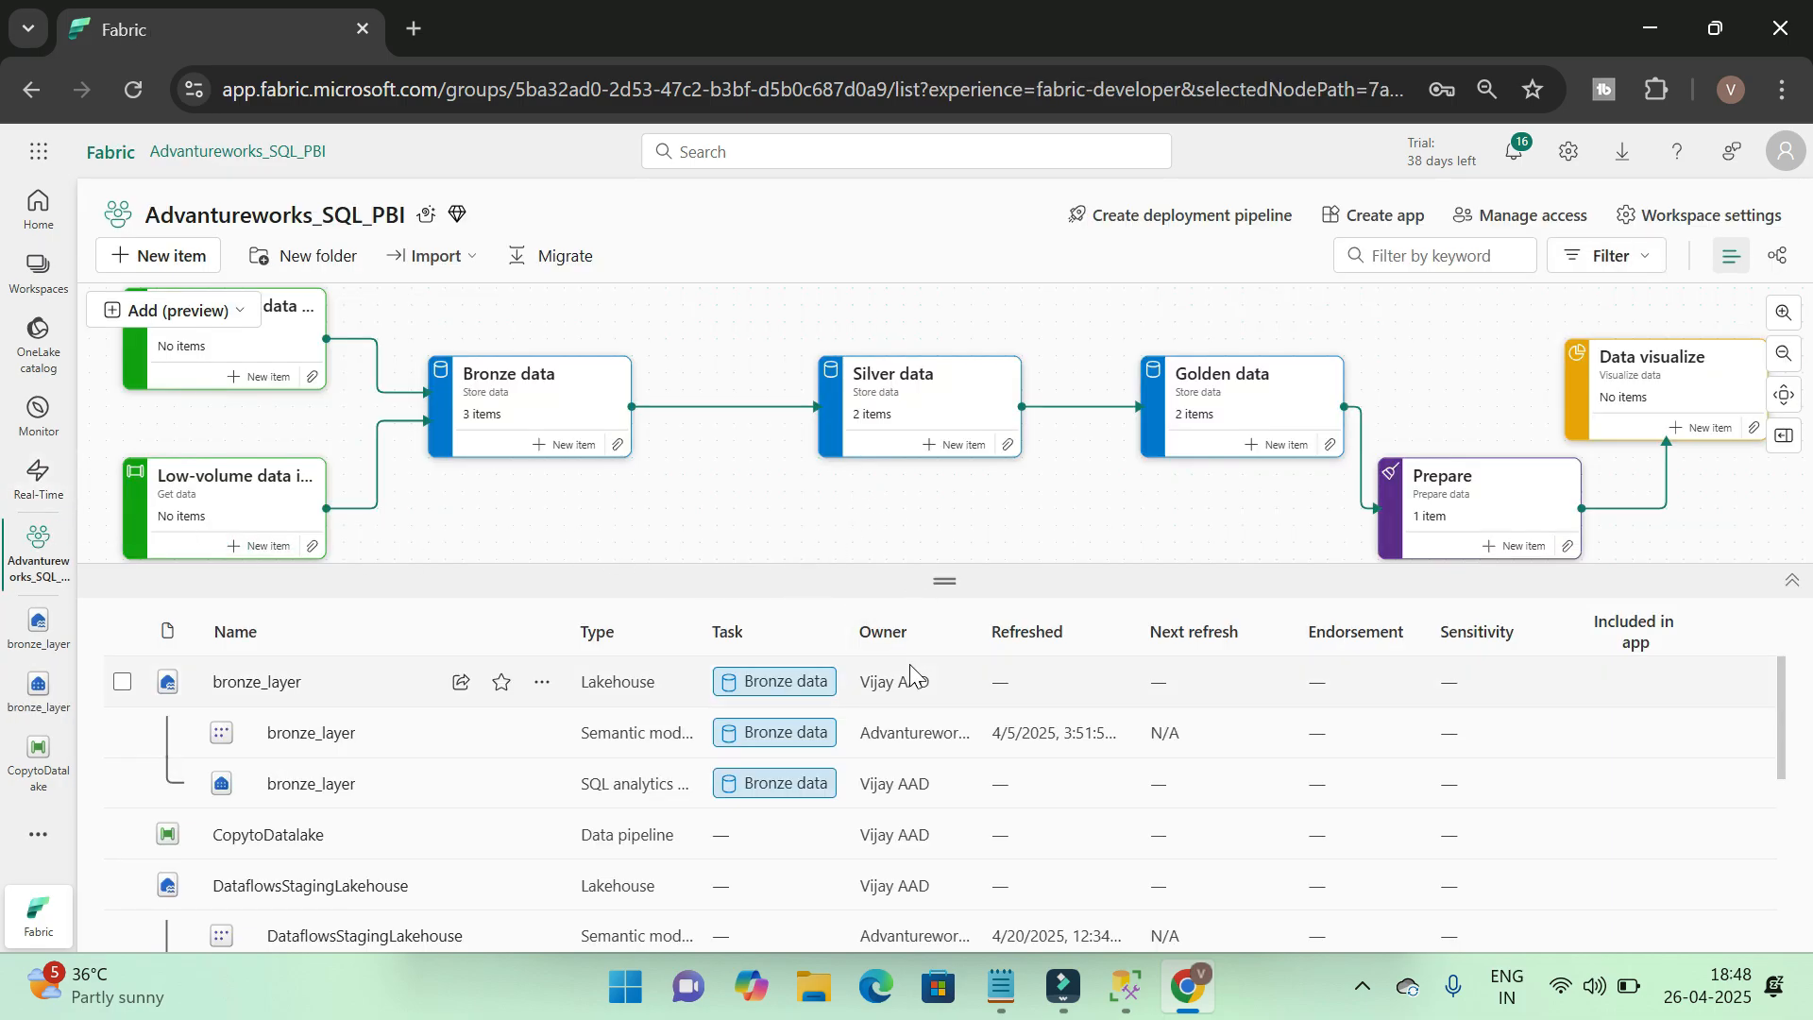
left_click_drag(953, 590, 949, 569)
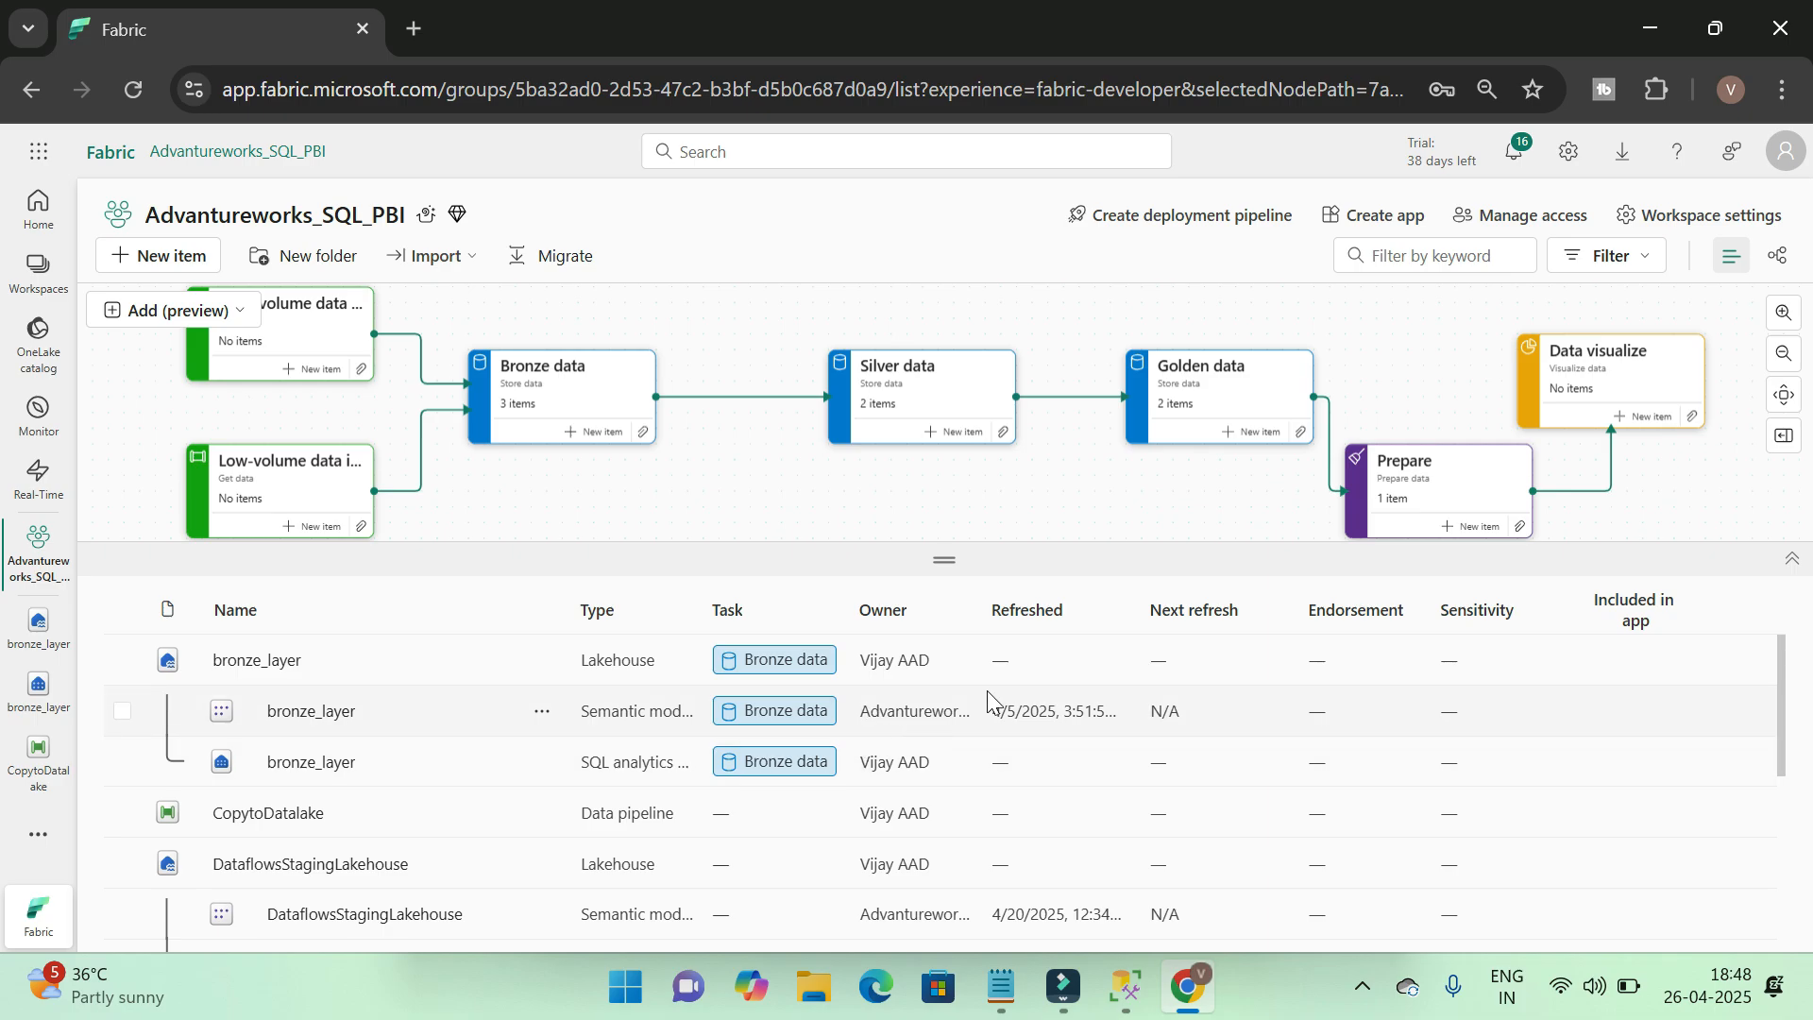
left_click_drag(944, 569, 939, 546)
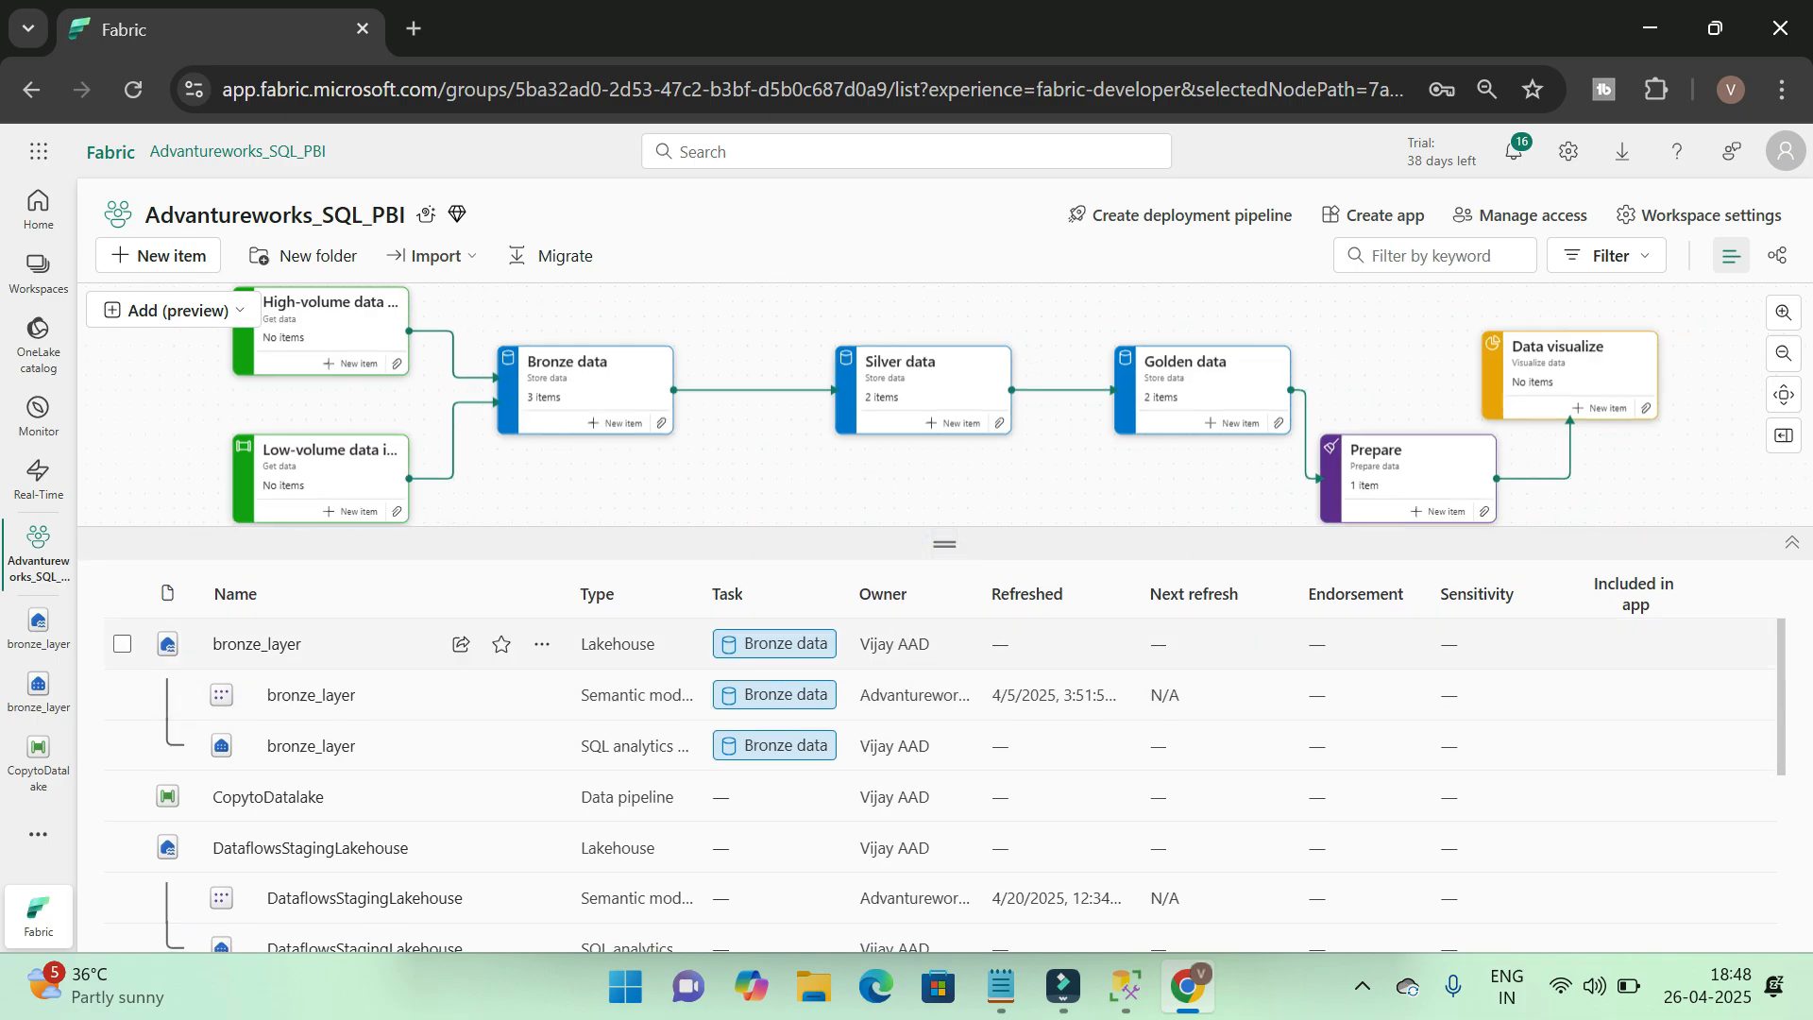
scroll(909, 737, "down", 3)
scroll(909, 736, "up", 4)
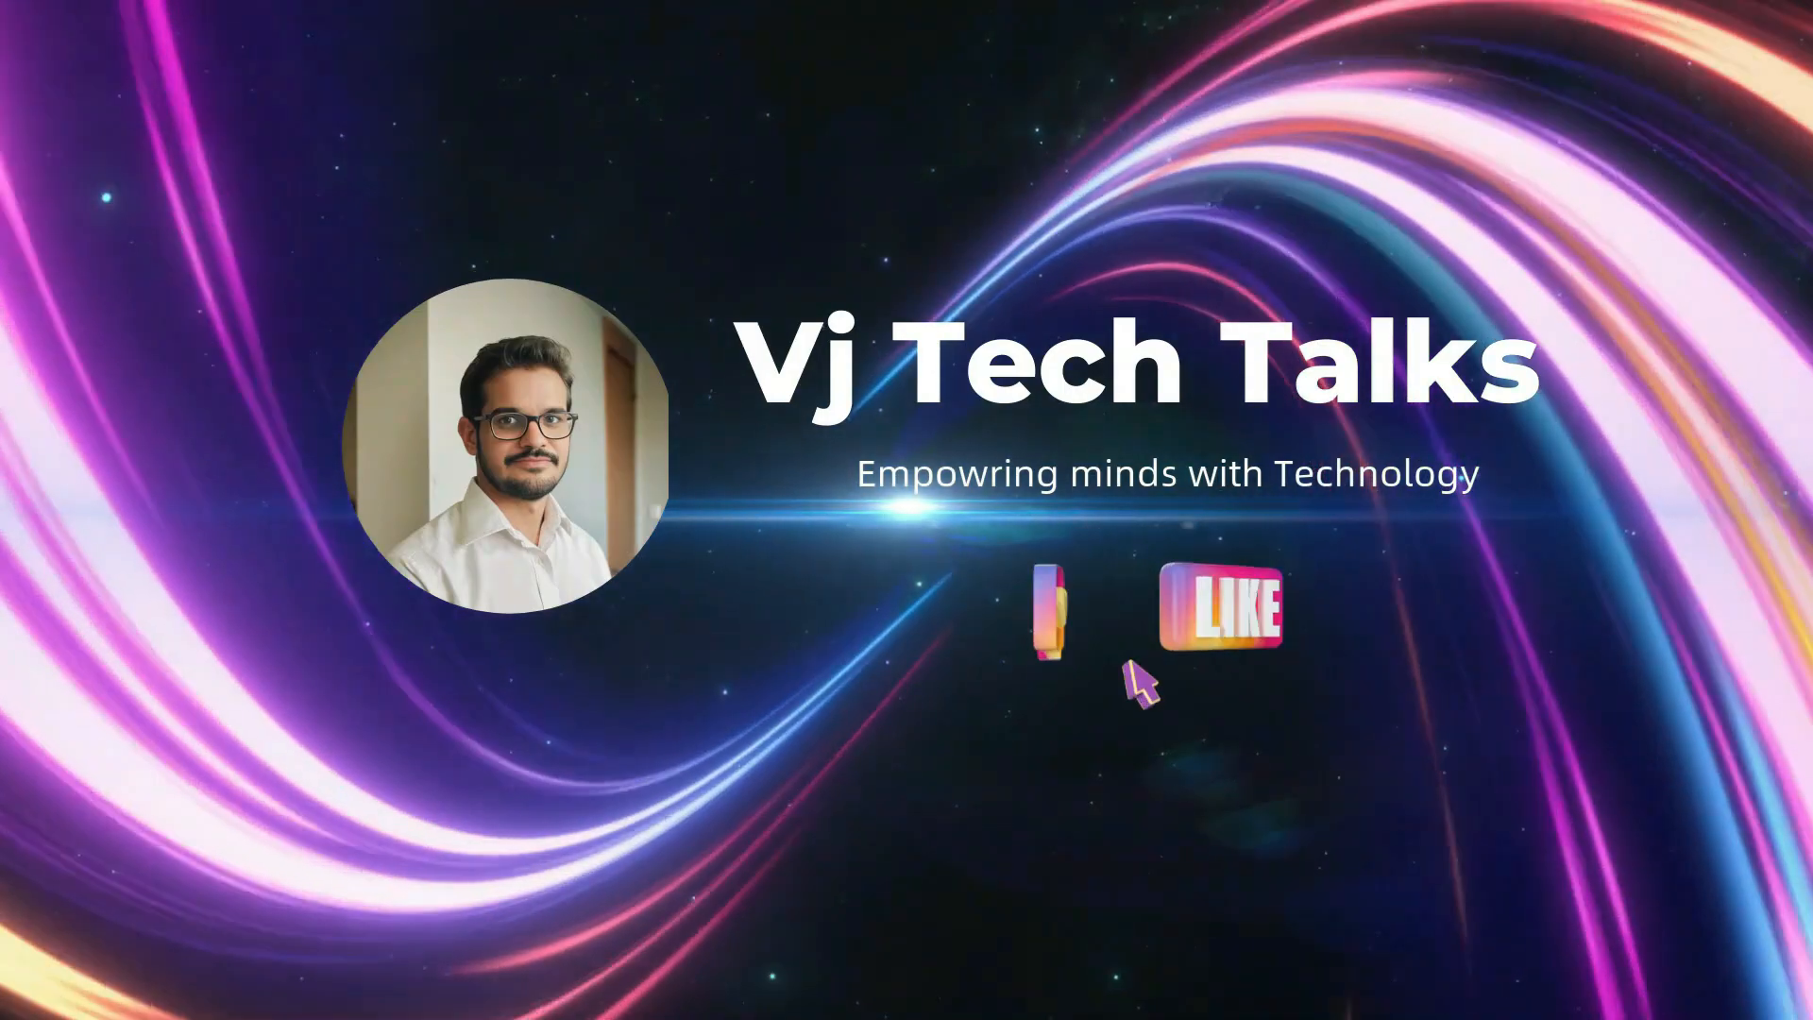